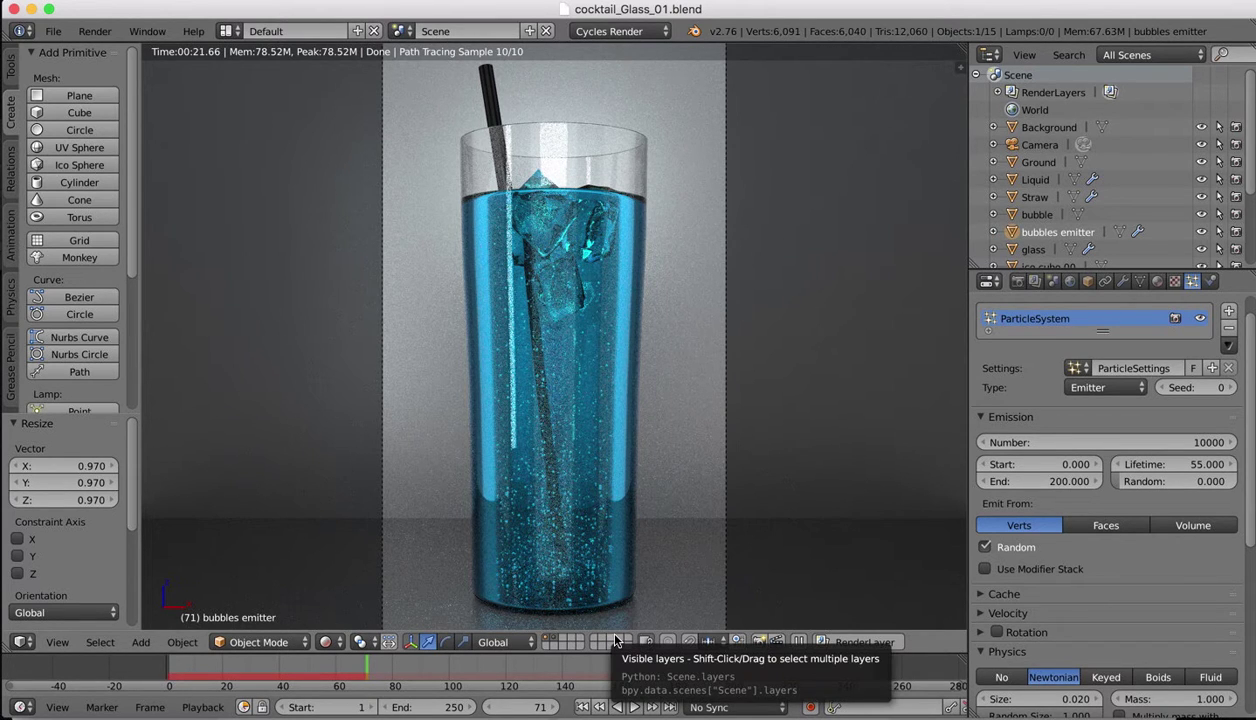
- Switch the viewport to solid shading, then show only the ice cubes' layer and leave the camera view
left_click(330, 642)
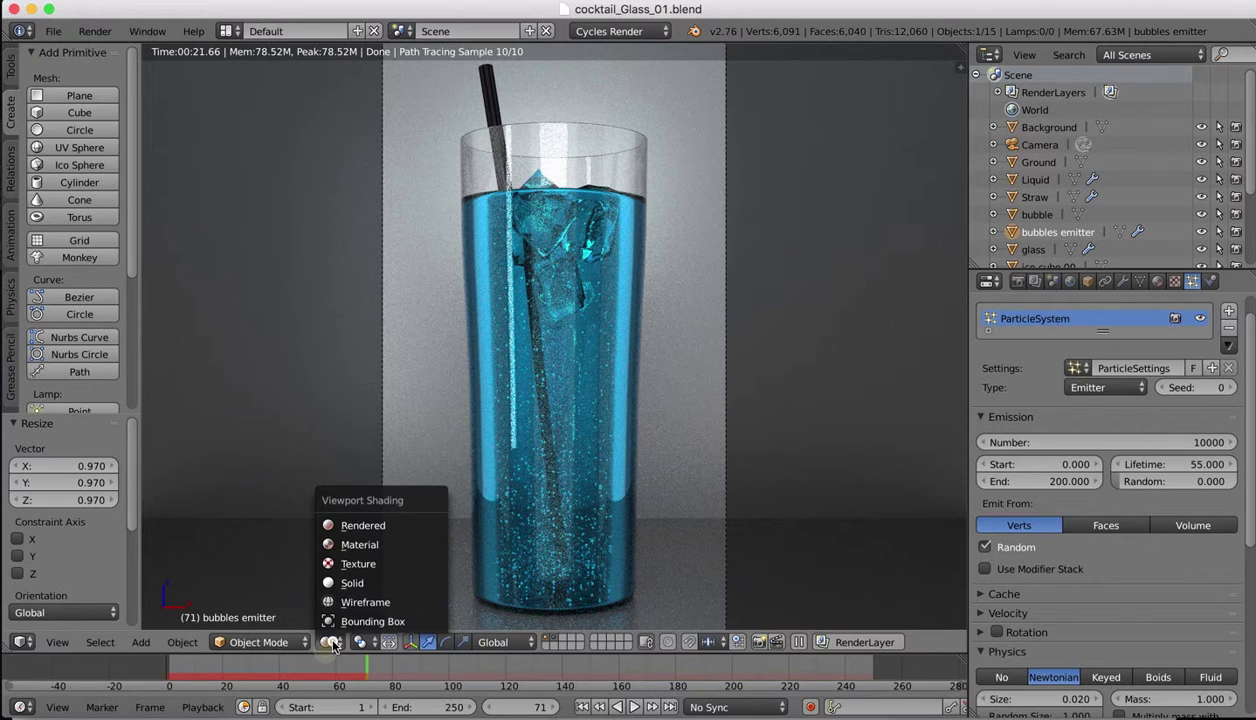
left_click(354, 583)
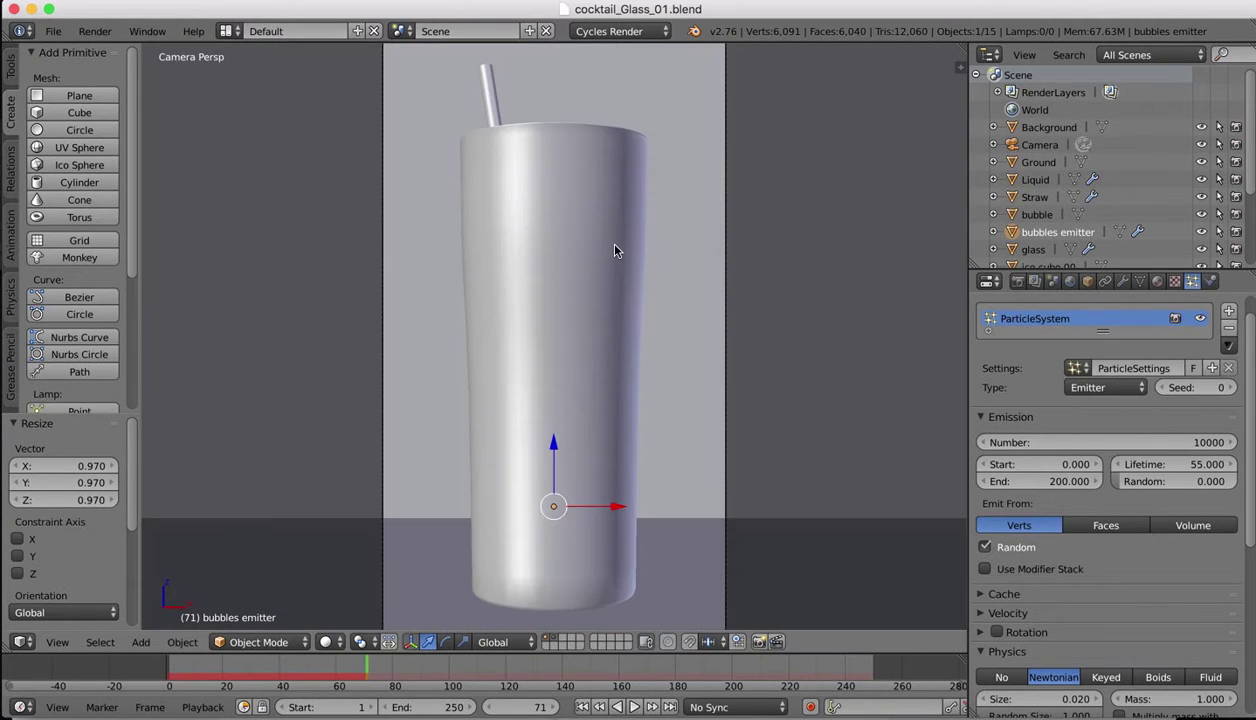
scroll(615, 250, "down", 3)
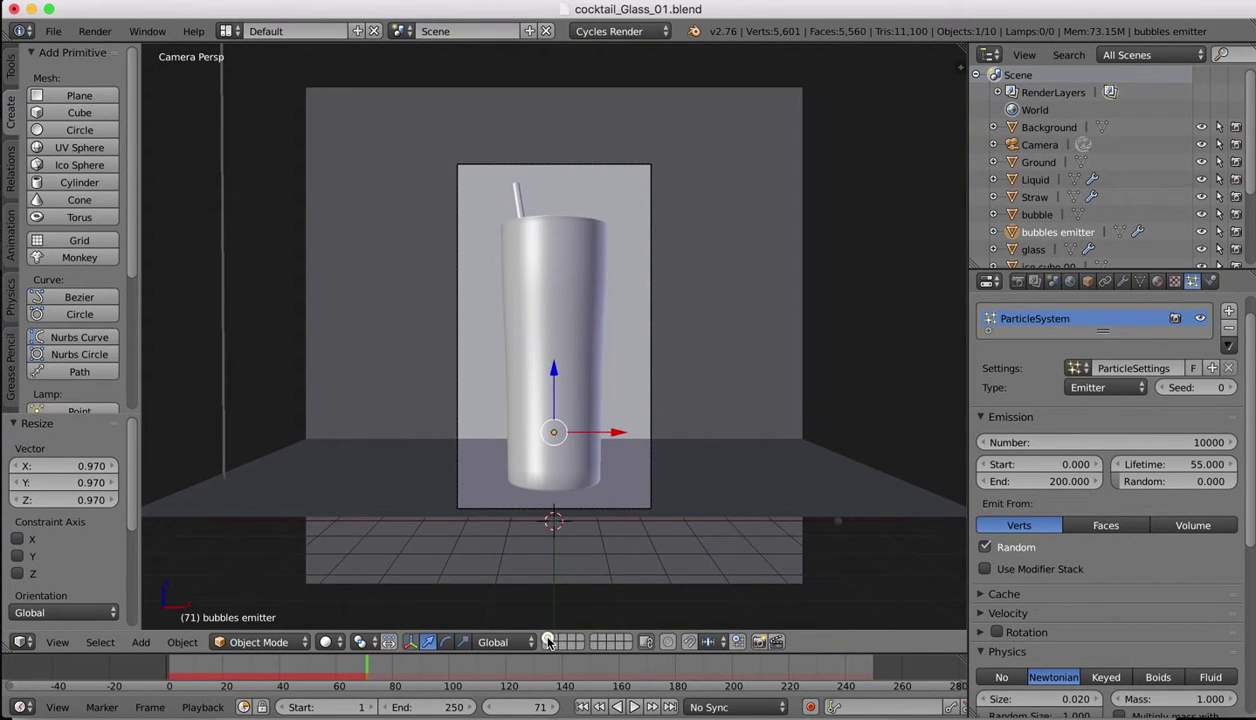
left_click(551, 640)
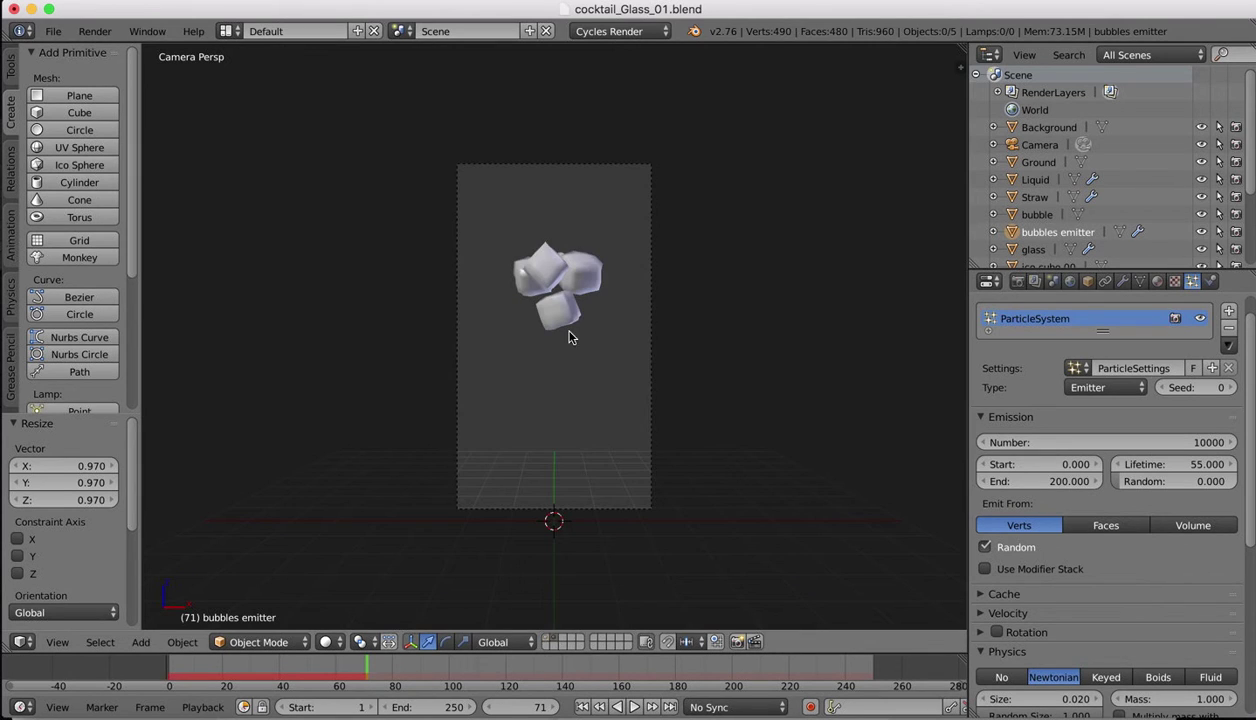
key("KP_0")
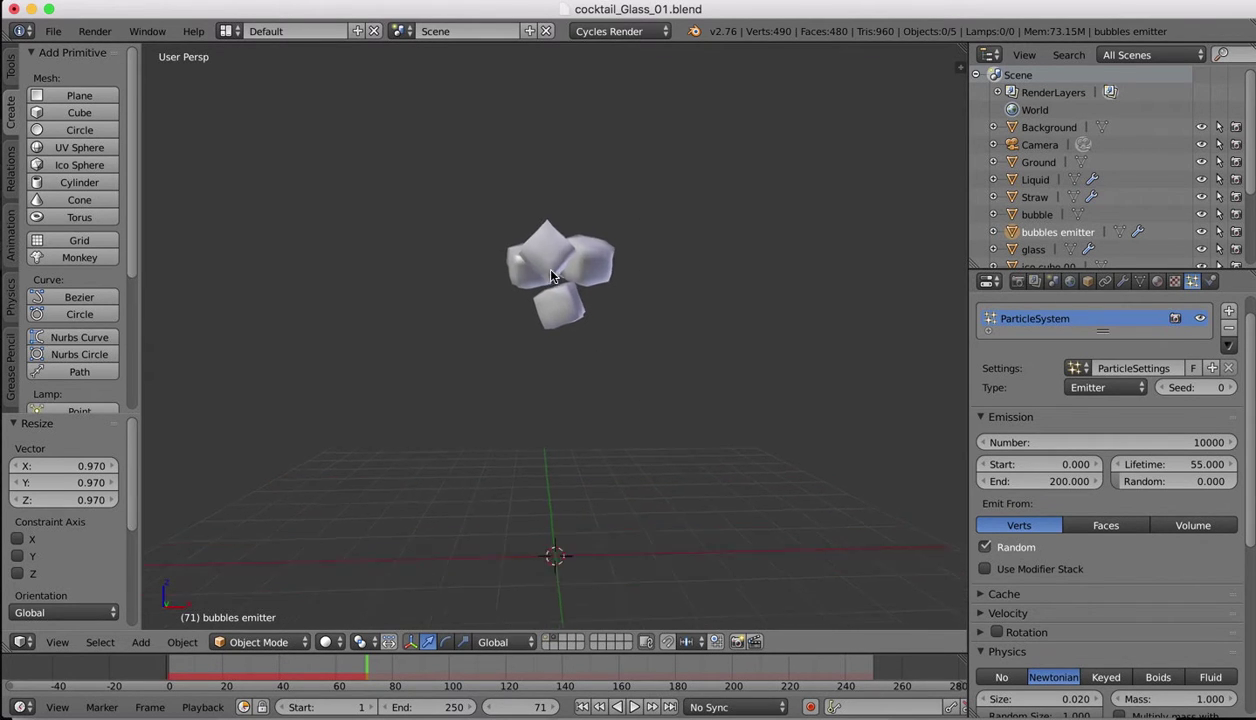
- Show only the empty third layer and add an ico sphere with 2 subdivisions there
left_click(565, 641)
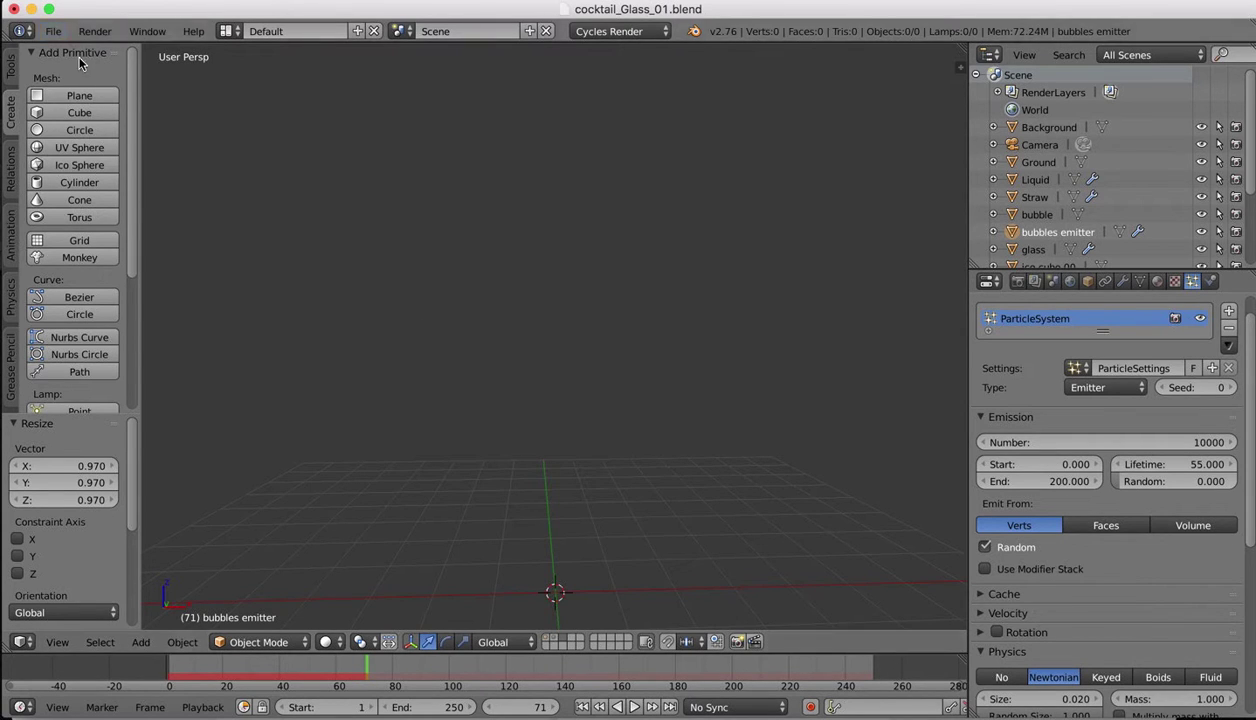
left_click(58, 165)
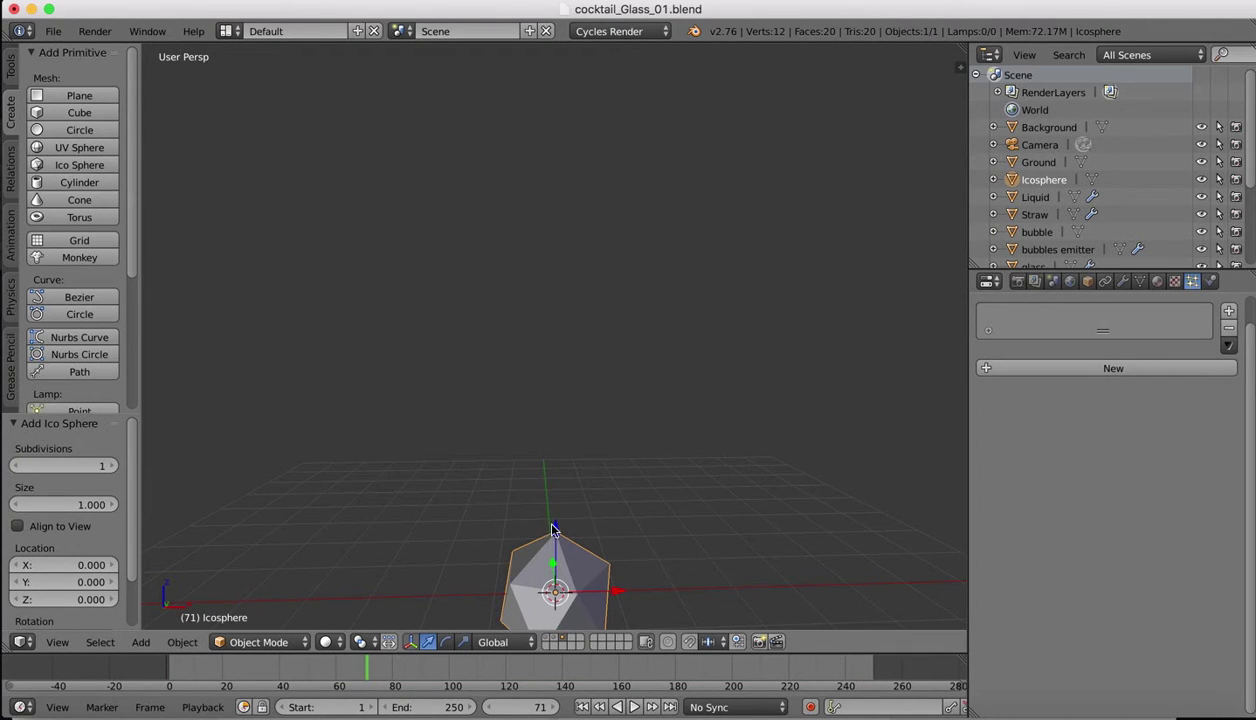
left_click(113, 466)
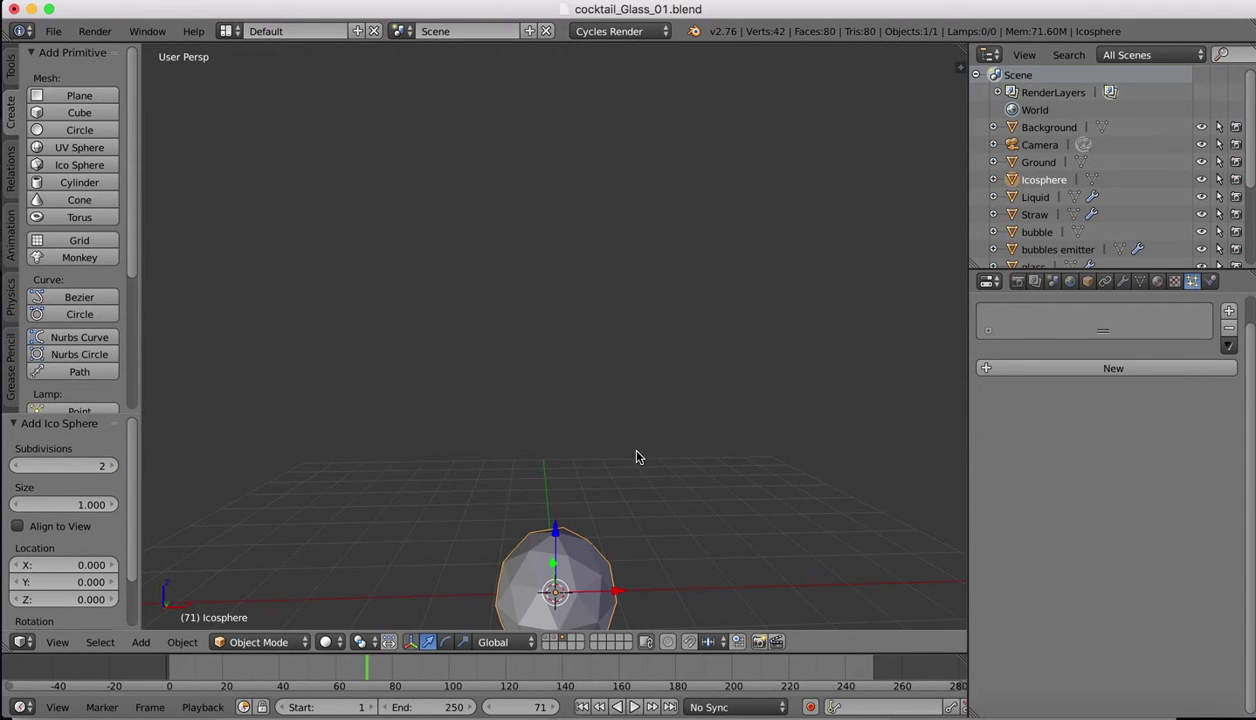
- Enter edit mode on the ico sphere with vertex selection and enable proportional editing
scroll(583, 533, "down", 4)
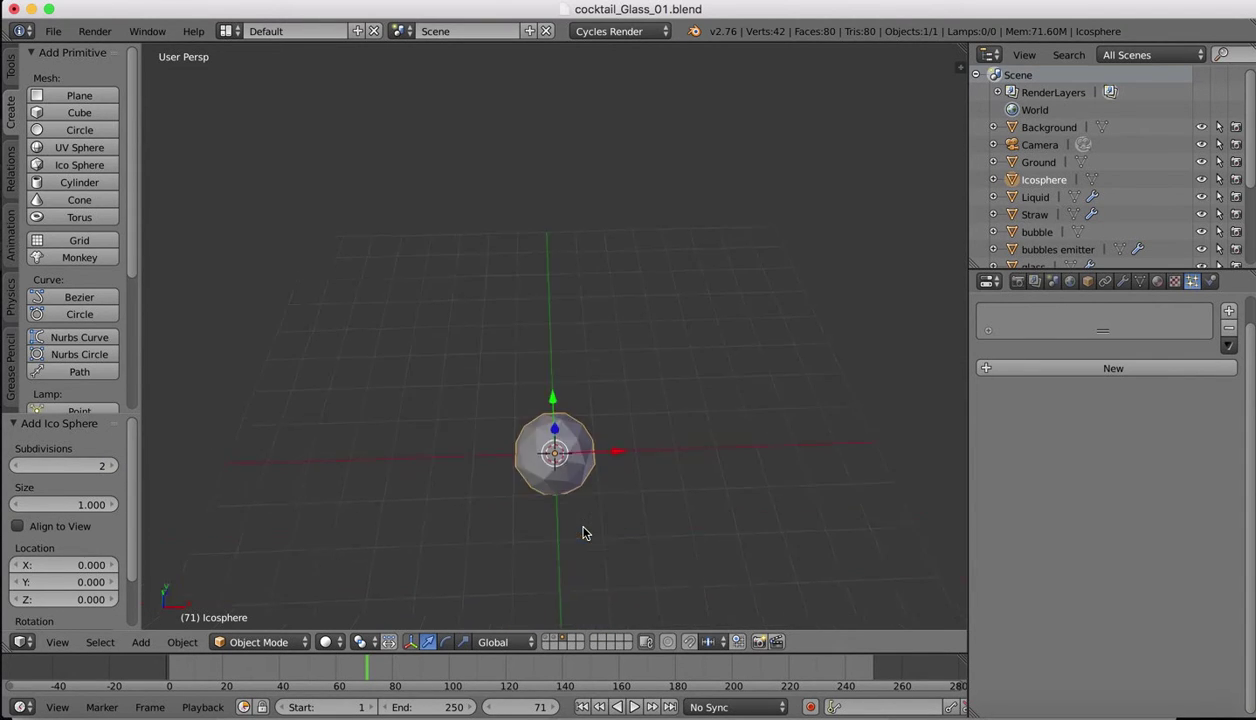
scroll(583, 533, "up", 3)
scroll(583, 533, "down", 4, "shift")
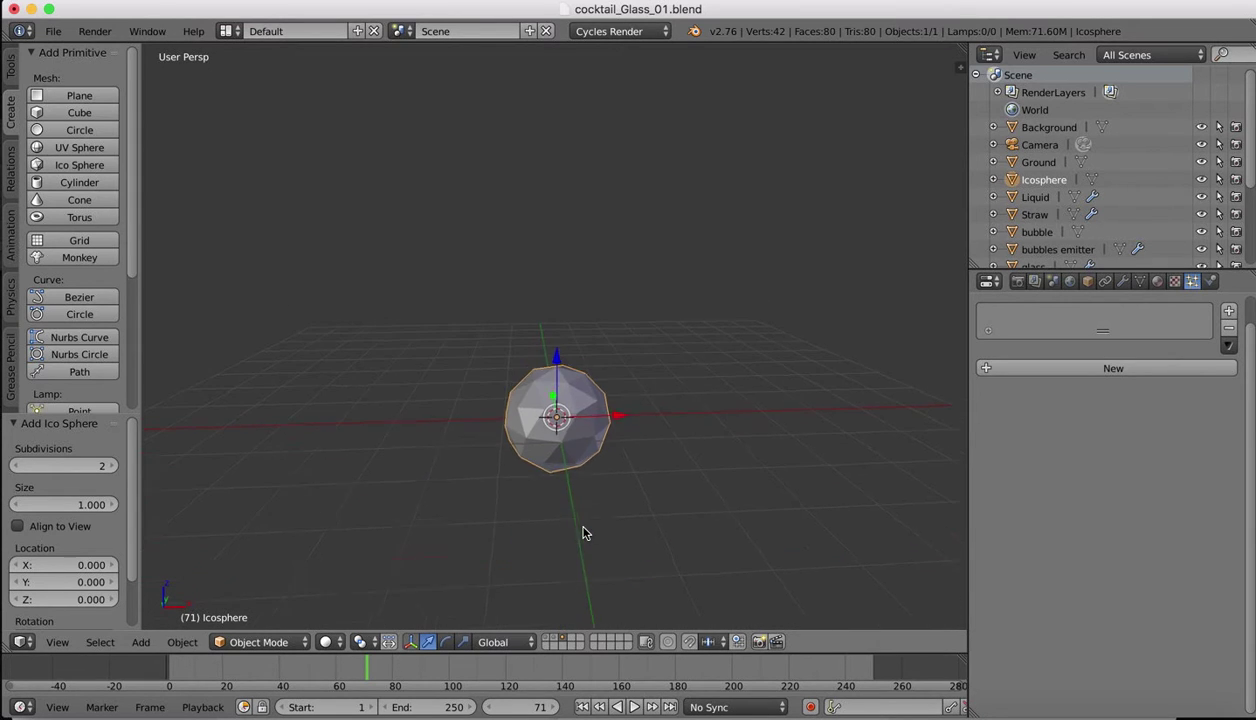
scroll(605, 356, "left", 3)
scroll(605, 357, "right", 2)
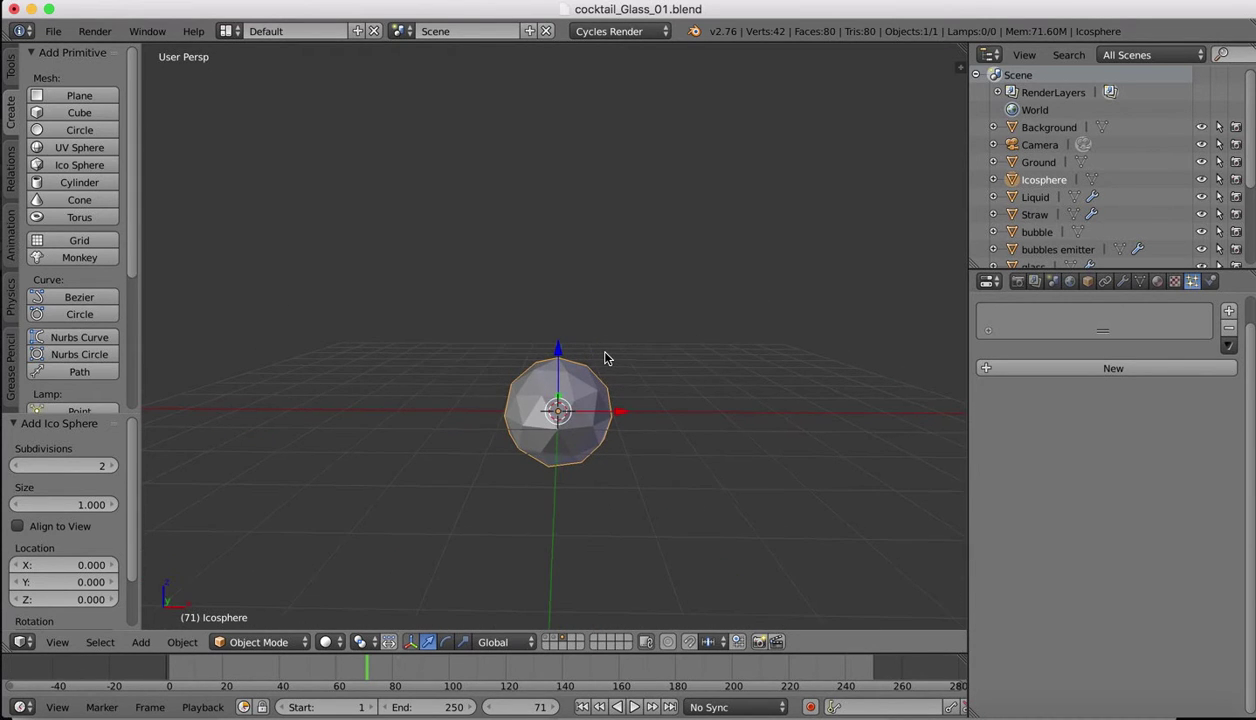
key("Tab")
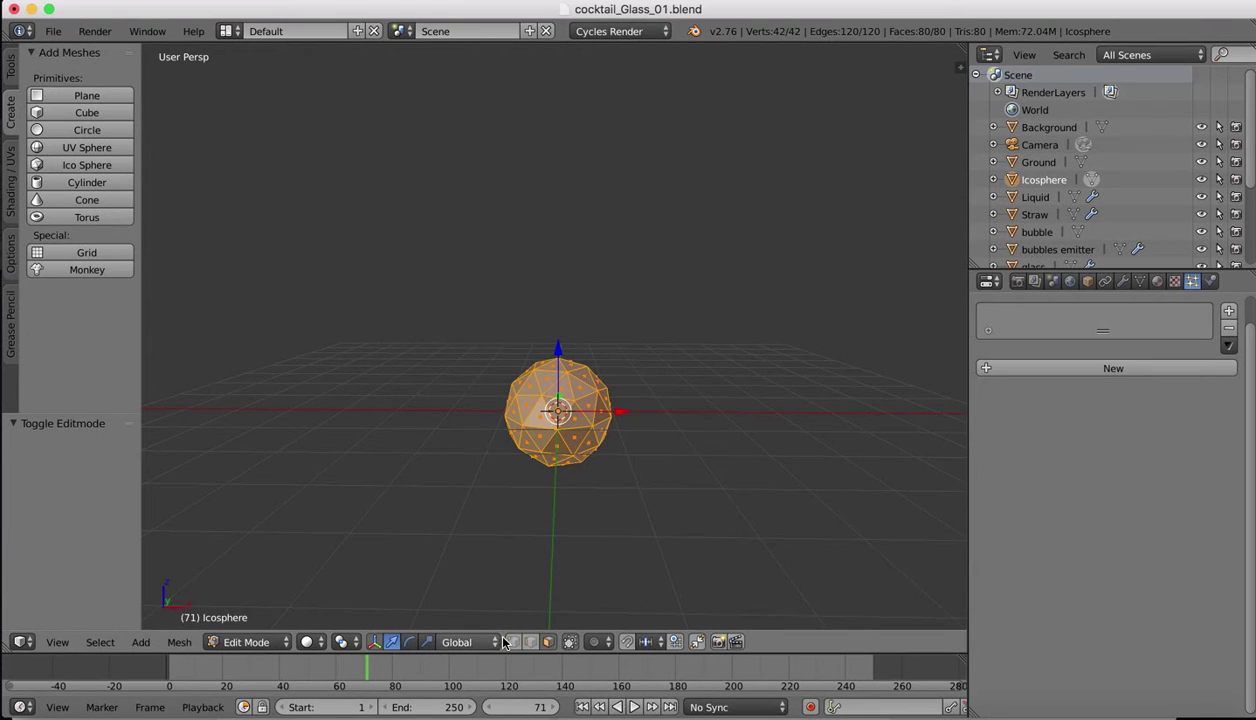
key("o")
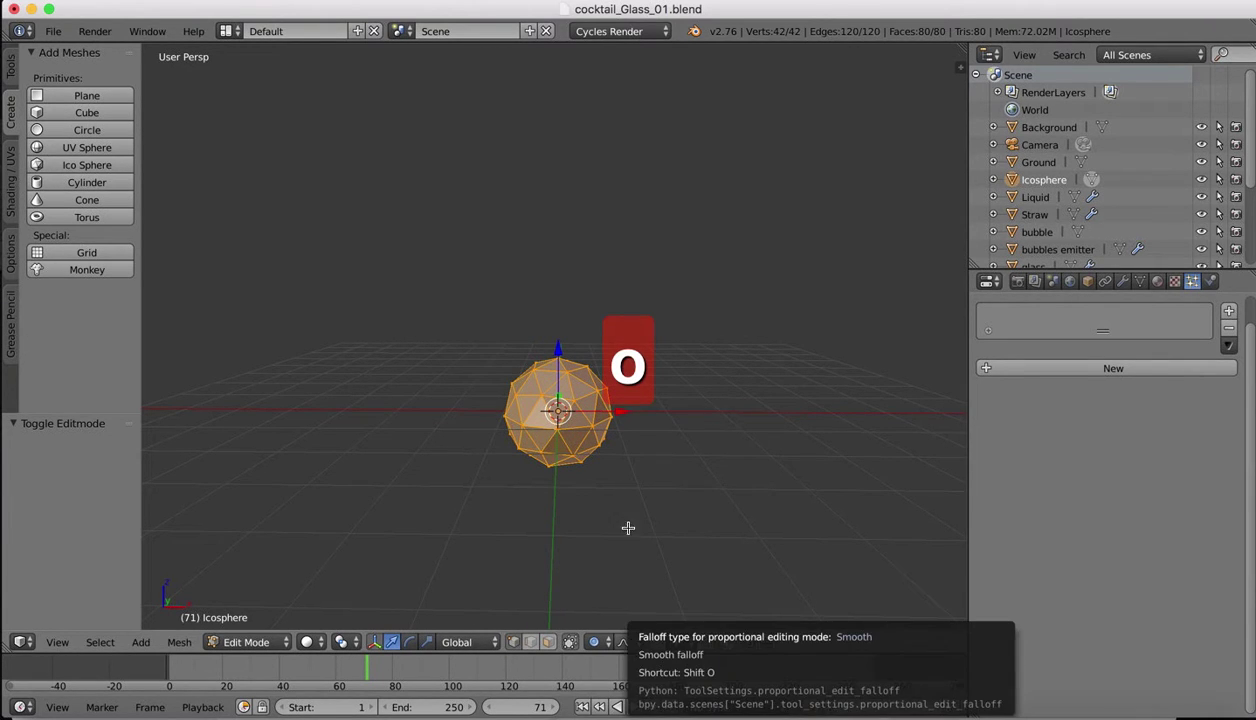
- Raise only the sphere's top vertex about 1.061 along Z with proportional editing to form a teardrop
middle_click_drag(649, 350, 560, 363)
left_click(558, 355)
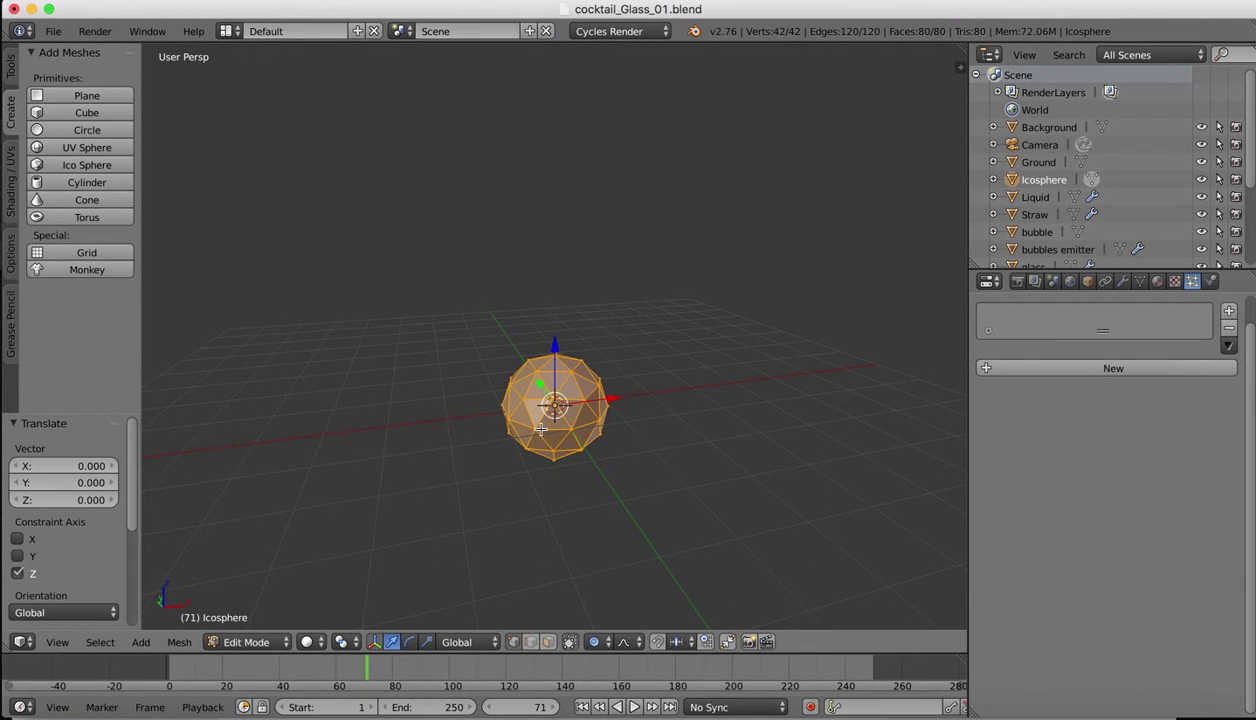
right_click(539, 429)
right_click(557, 356)
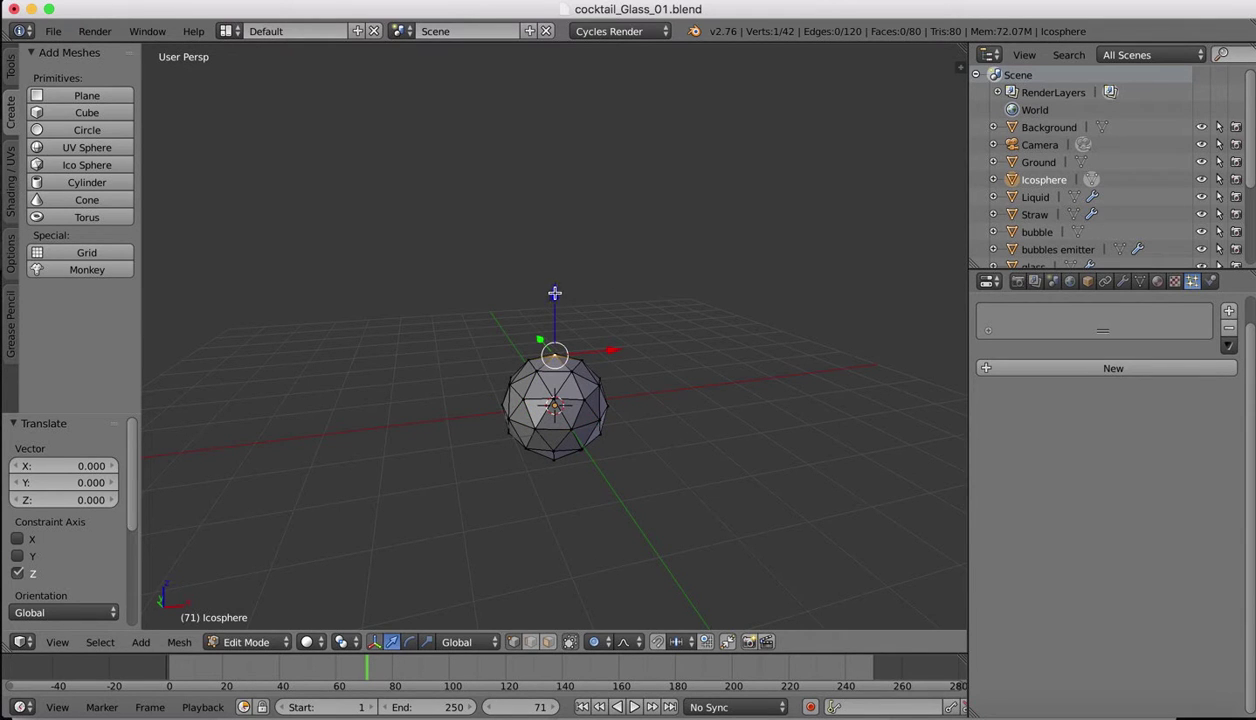
left_click_drag(554, 293, 551, 236)
- Examine the teardrop mesh's shape from several sides and distances
scroll(625, 339, "right", 5)
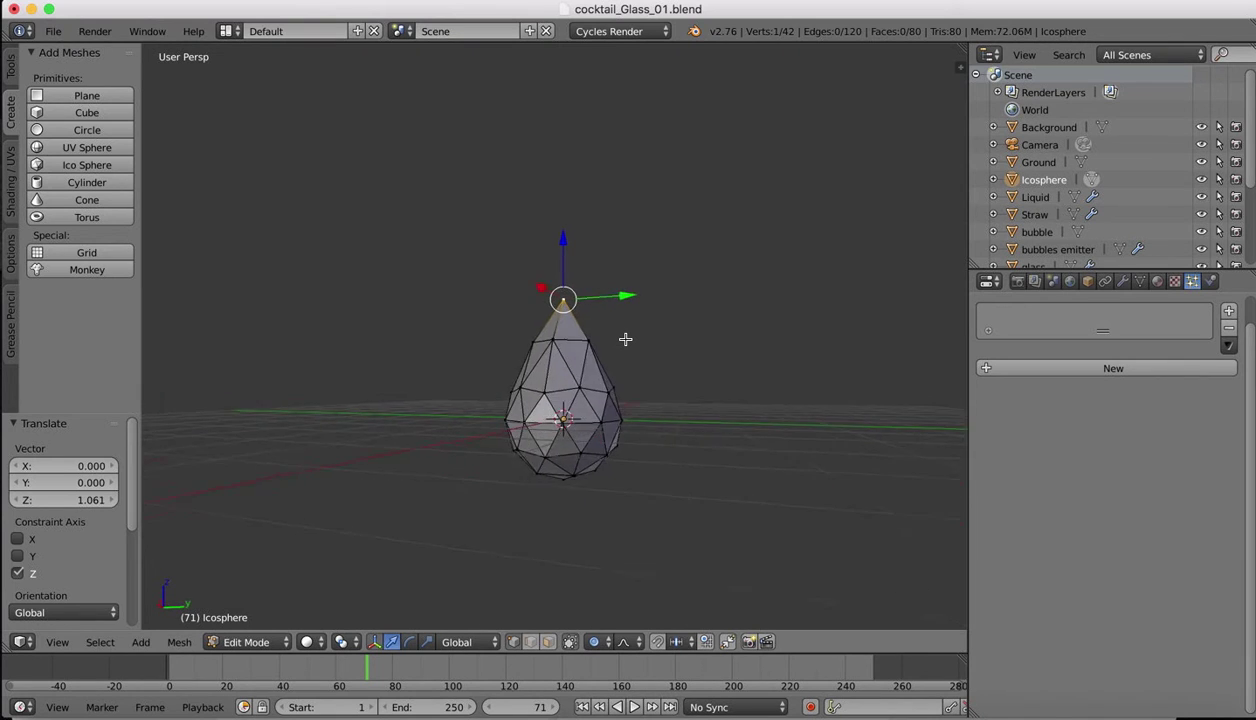
scroll(625, 339, "left", 4)
scroll(571, 245, "up", 3)
scroll(571, 243, "left", 4)
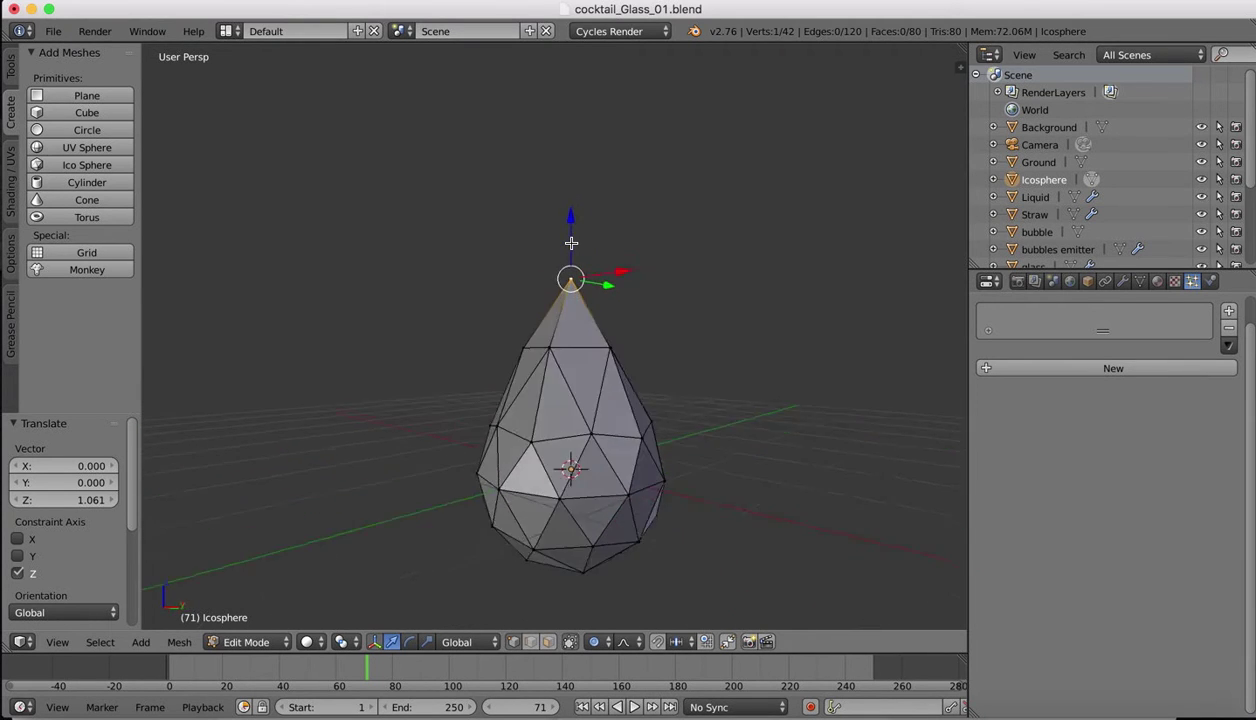
scroll(571, 243, "left", 10)
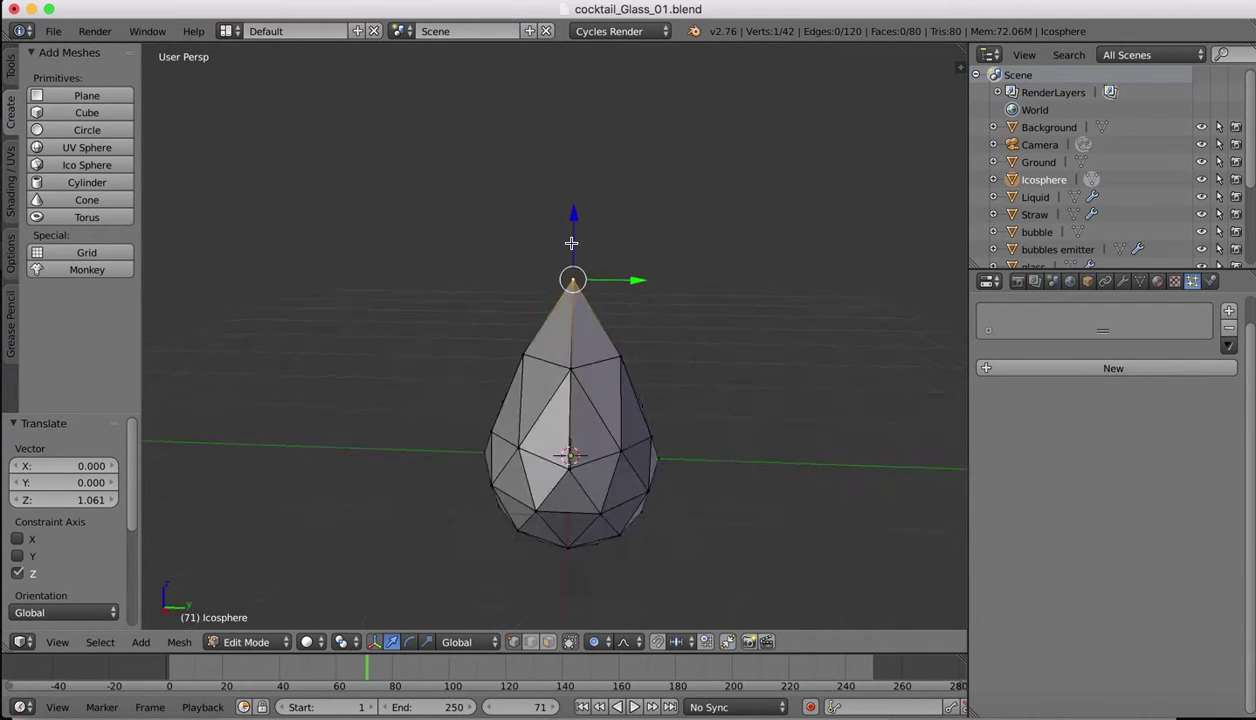
scroll(571, 243, "down", 3)
scroll(570, 245, "down", 5)
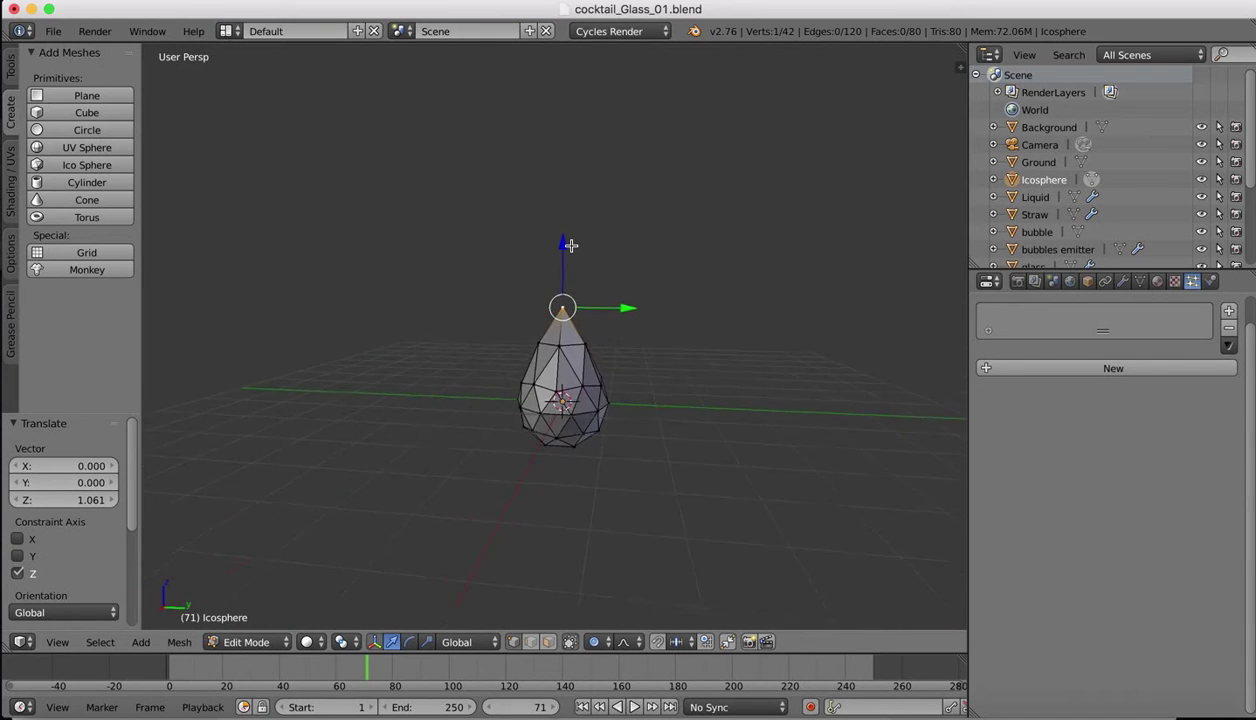
scroll(571, 245, "down", 4)
scroll(571, 245, "up", 4)
scroll(571, 245, "right", 4)
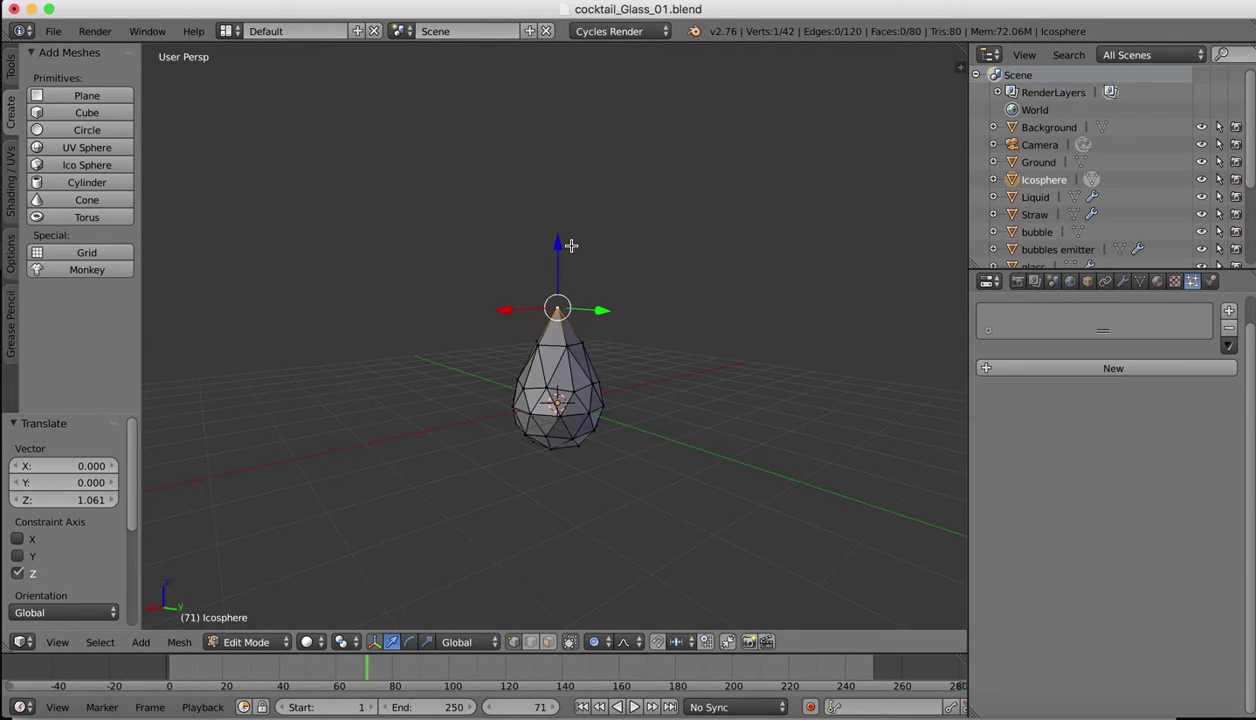
- Return to object mode and assign the existing Glass material to the teardrop in a new material slot
key("Tab")
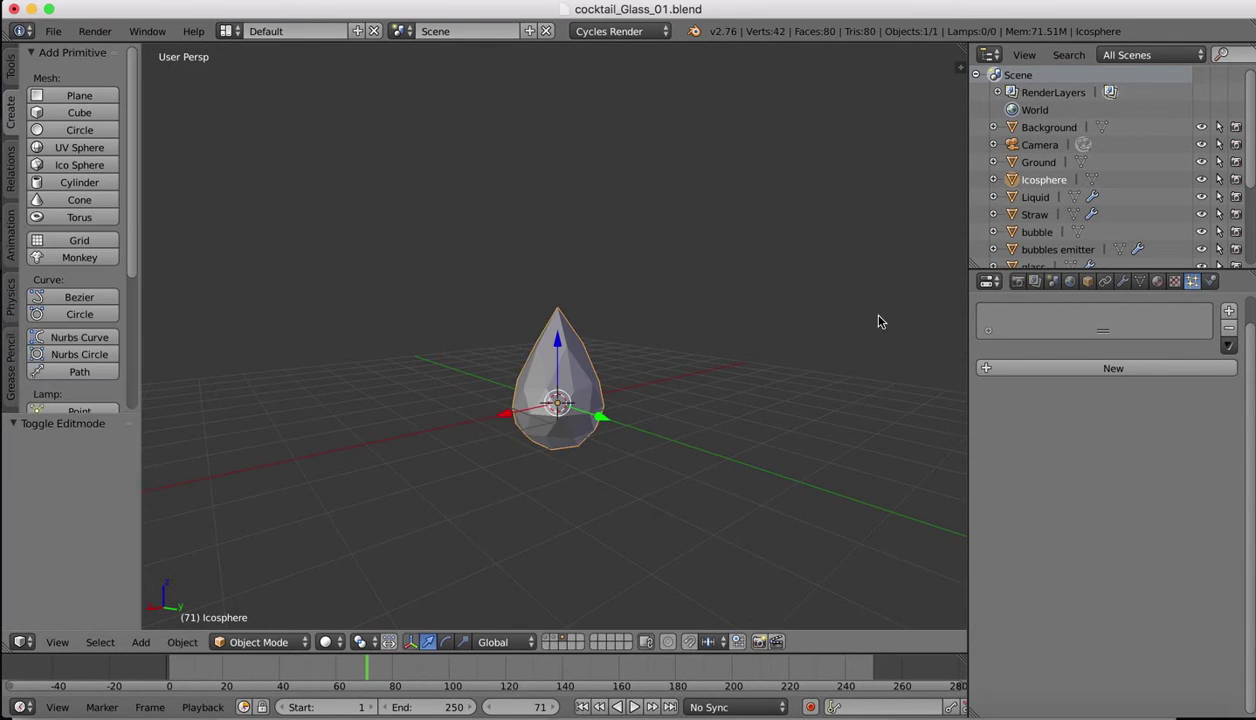
left_click(1159, 283)
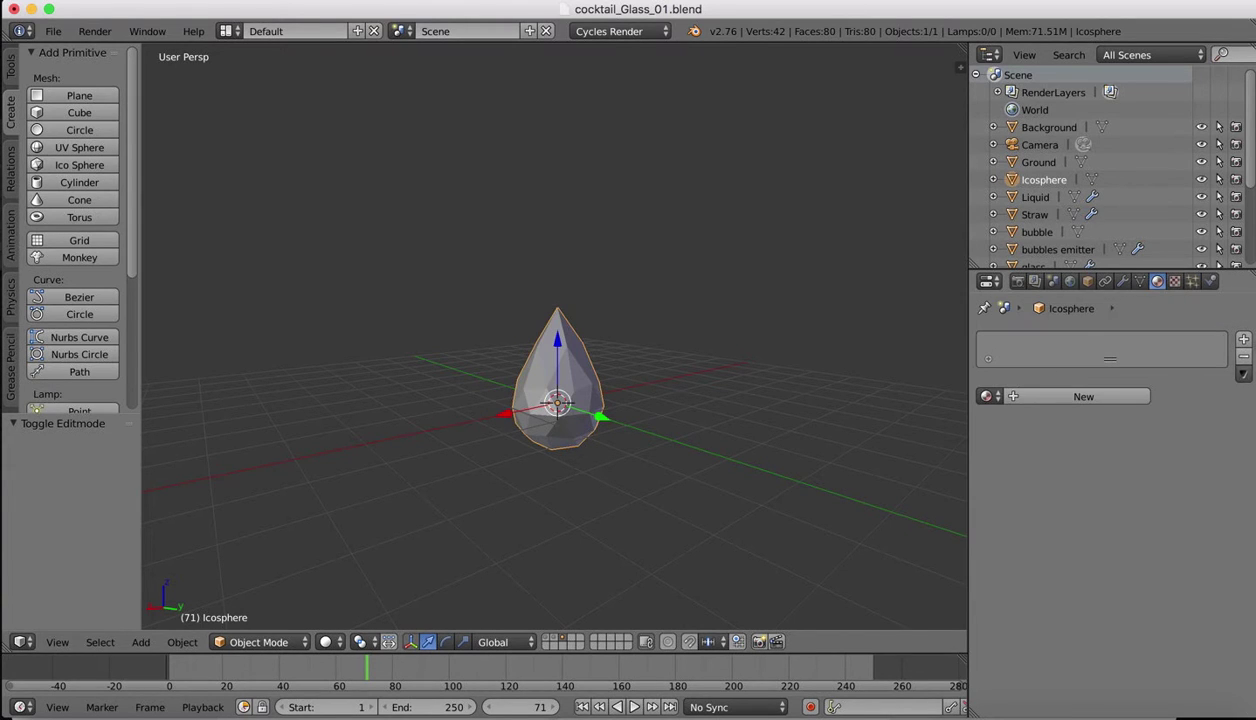
left_click(1242, 337)
left_click(1018, 398)
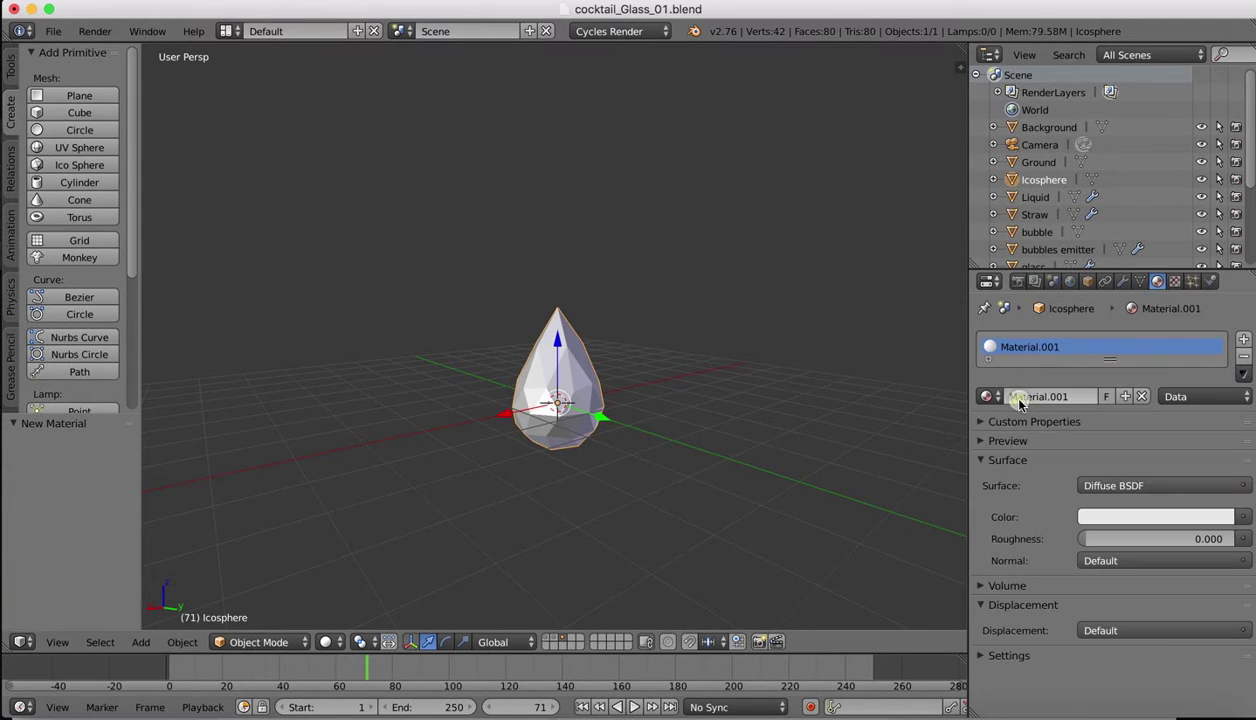
left_click(986, 396)
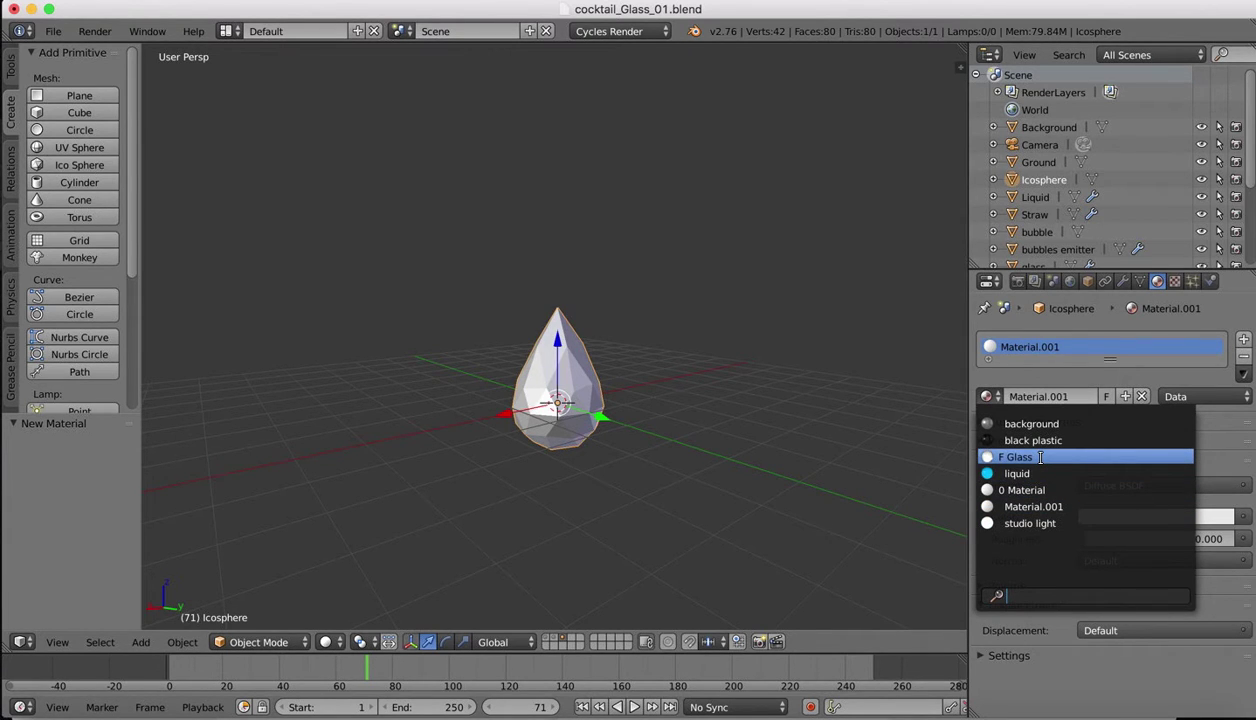
left_click(1040, 457)
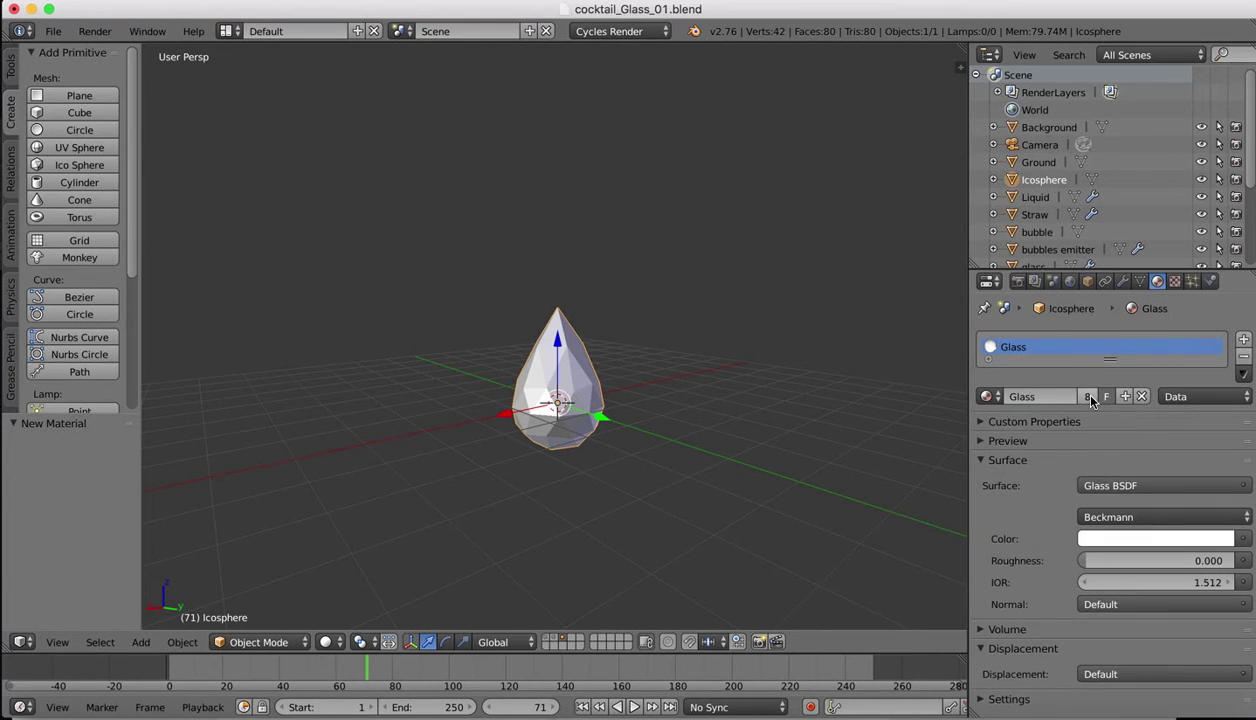
- Make the teardrop's Glass material a single-user copy and rename it droplet
left_click(1091, 399)
double_click(1033, 398)
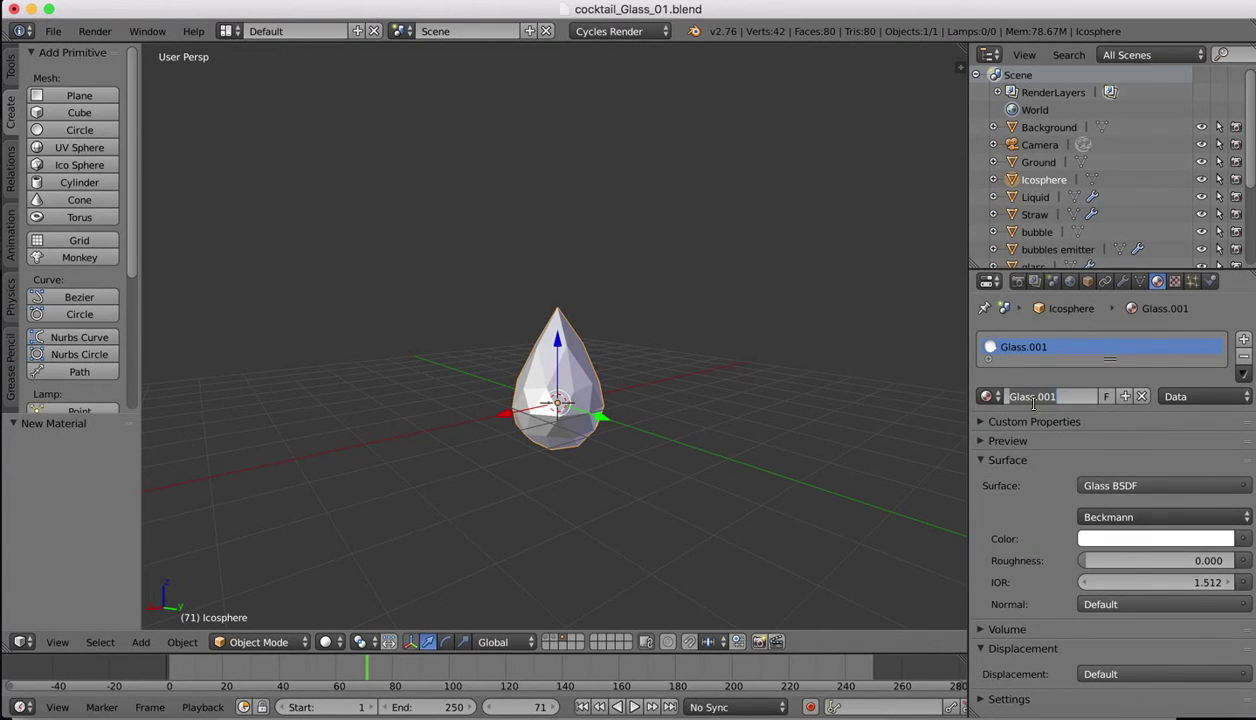
type("droplet")
key("Return")
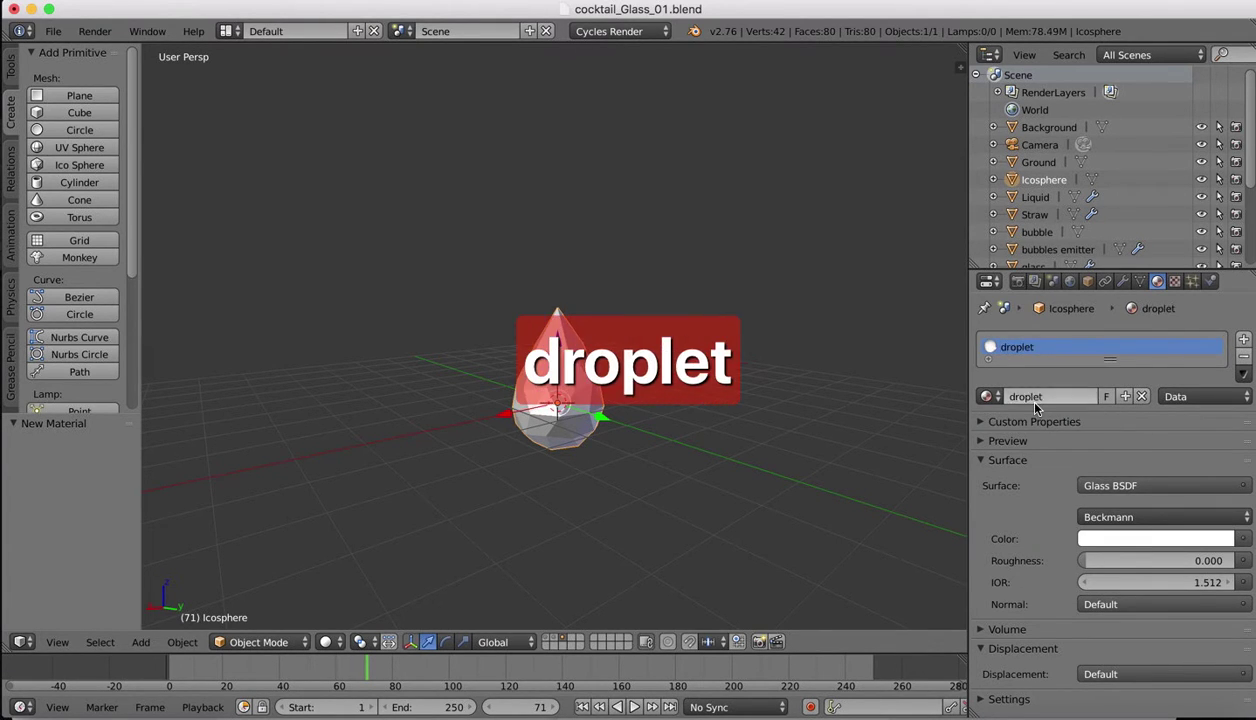
- Set the droplet material's IOR to 1.3
left_click(1194, 586)
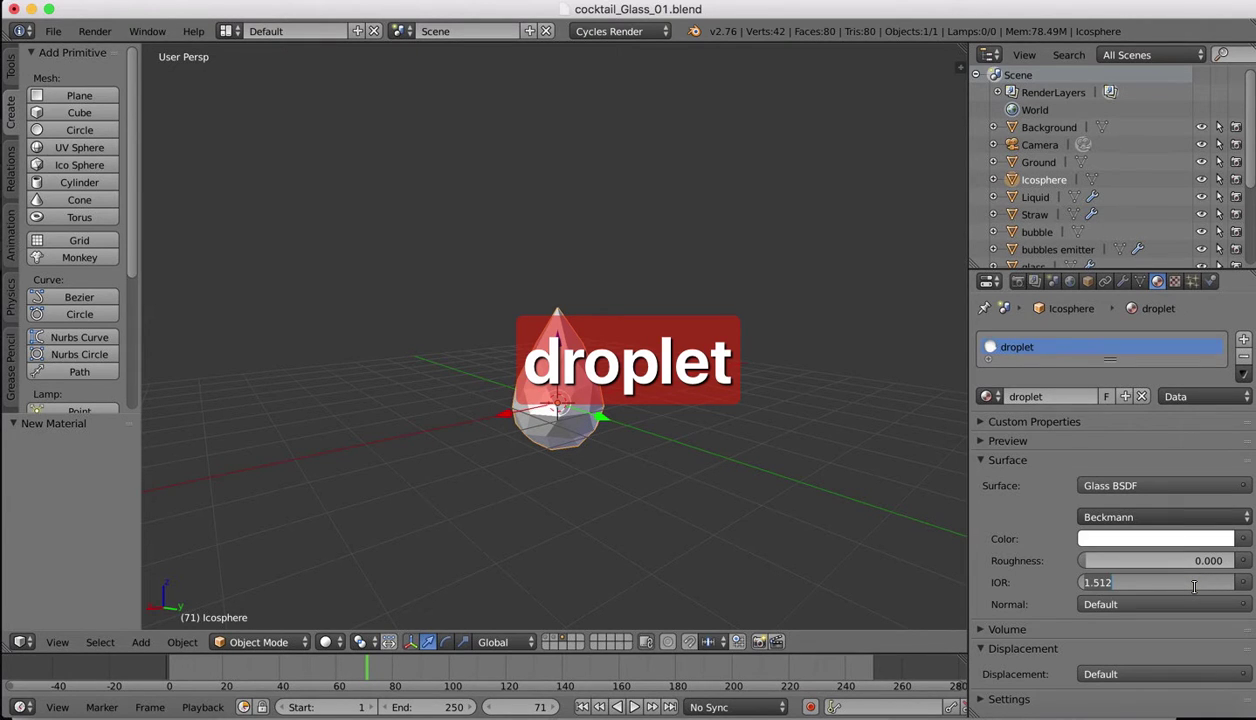
type("1.3")
key("Return")
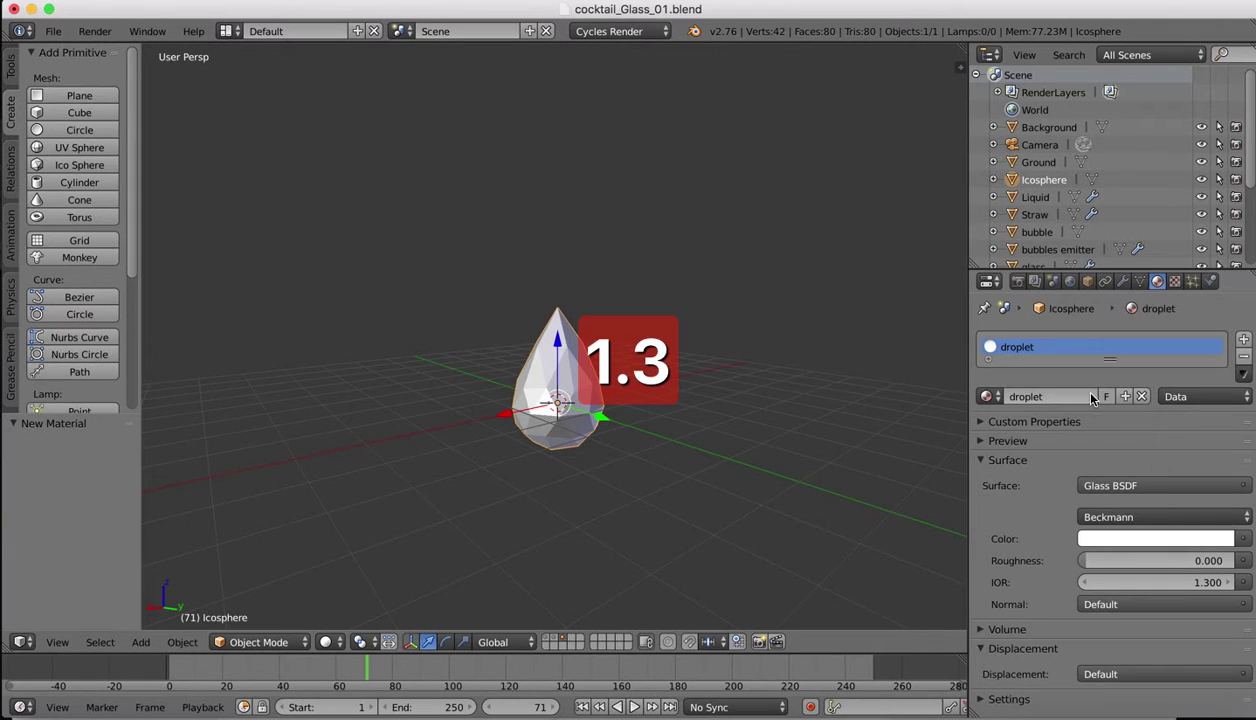
- Scale the teardrop down uniformly to about 0.289
middle_click_drag(676, 407, 673, 406)
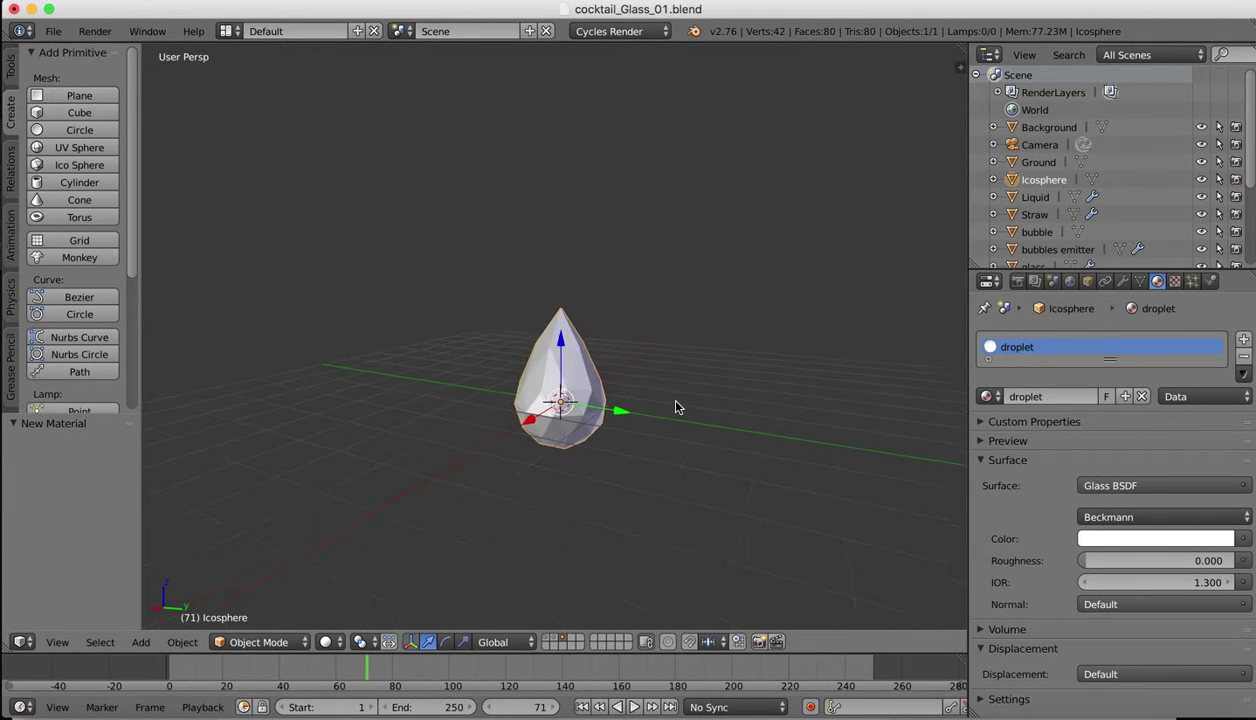
key("s")
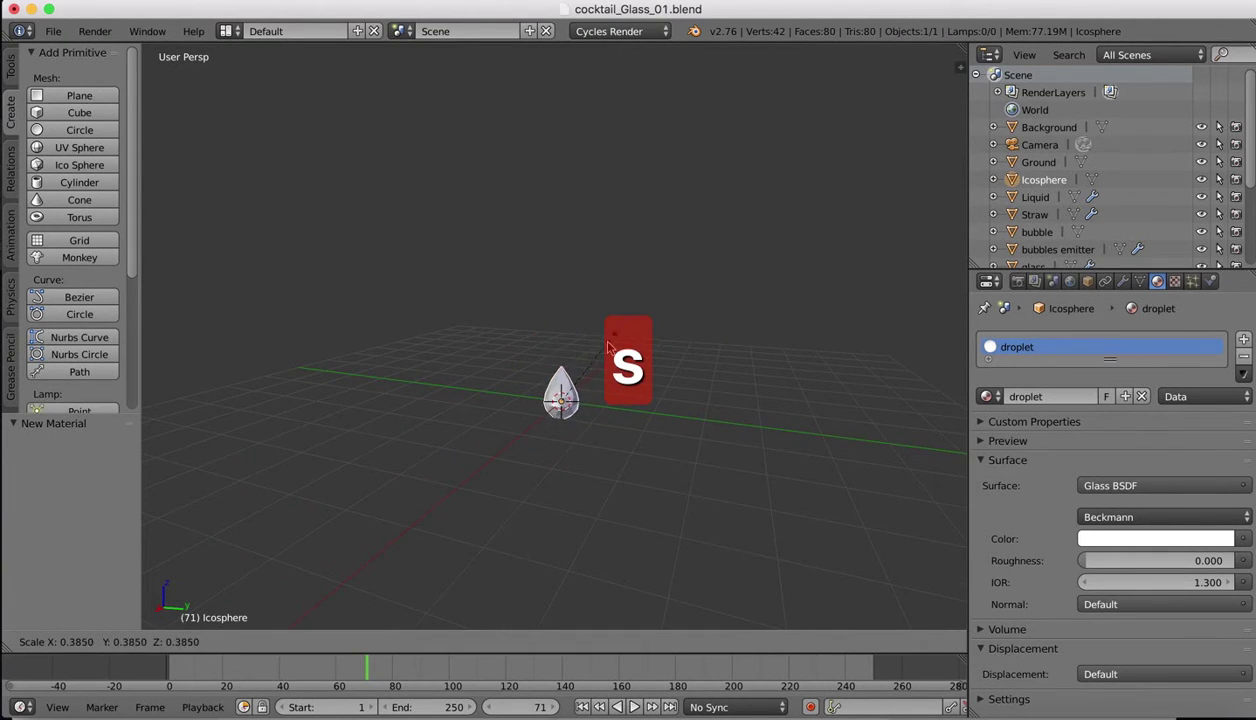
left_click(590, 352)
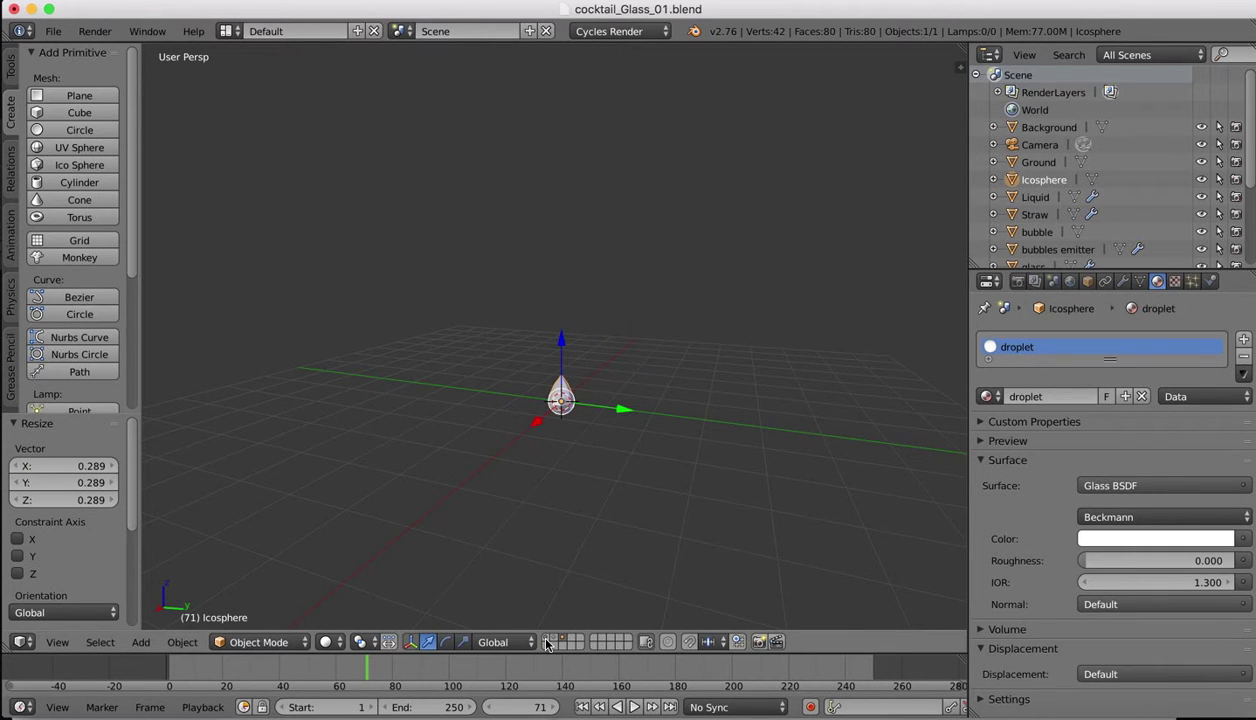
- Show the glass's layer as well and move the teardrop about 1.614 along Z and 1.275 along Y beside the glass
left_click(546, 639, "shift")
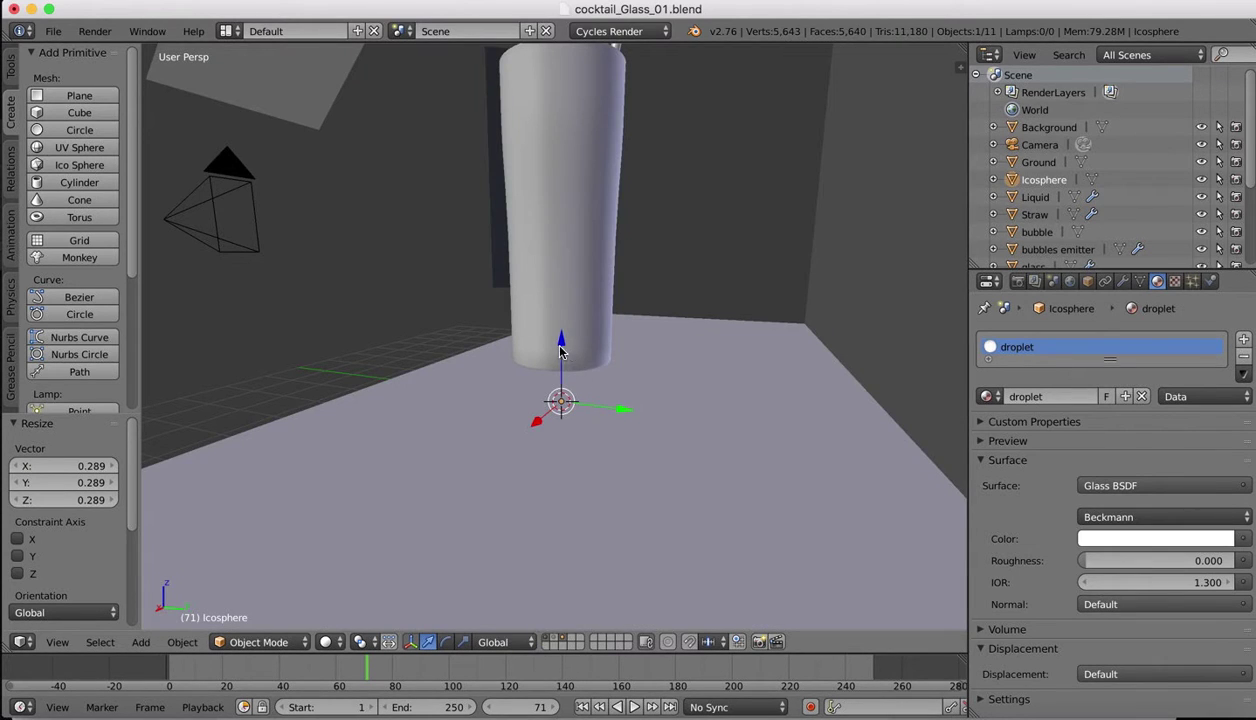
left_click_drag(560, 350, 548, 279)
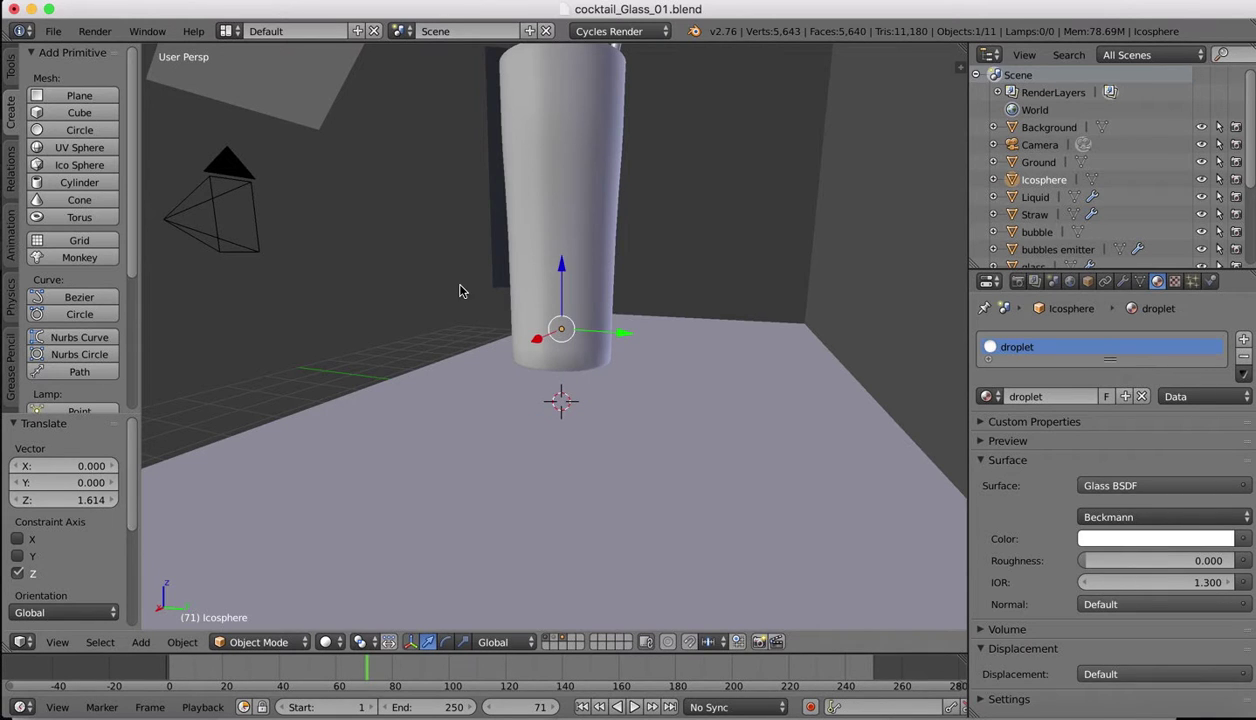
middle_click_drag(460, 291, 670, 291)
left_click_drag(624, 336, 682, 329)
- Scale the teardrop down further and move it about -0.216 along Y, against the glass's lower side
key("s")
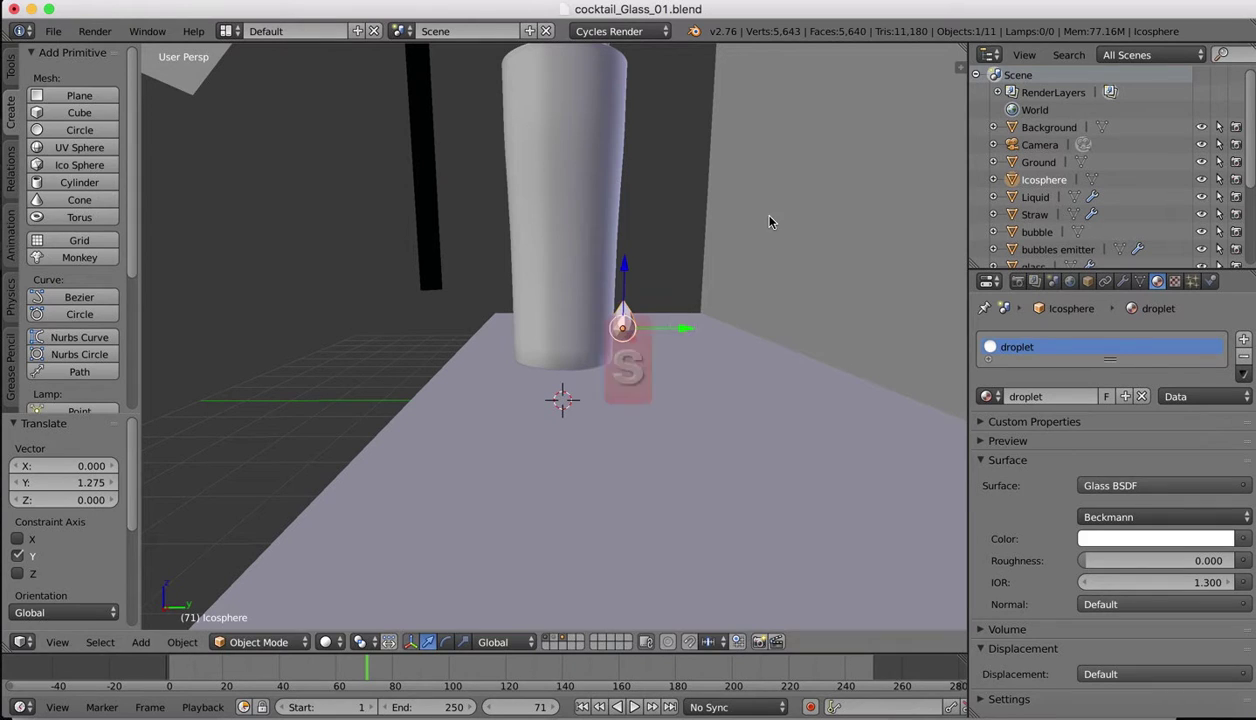
left_click(672, 303)
middle_click_drag(680, 304, 652, 310)
left_click_drag(685, 336, 673, 336)
middle_click_drag(673, 336, 612, 213)
key("shift+z")
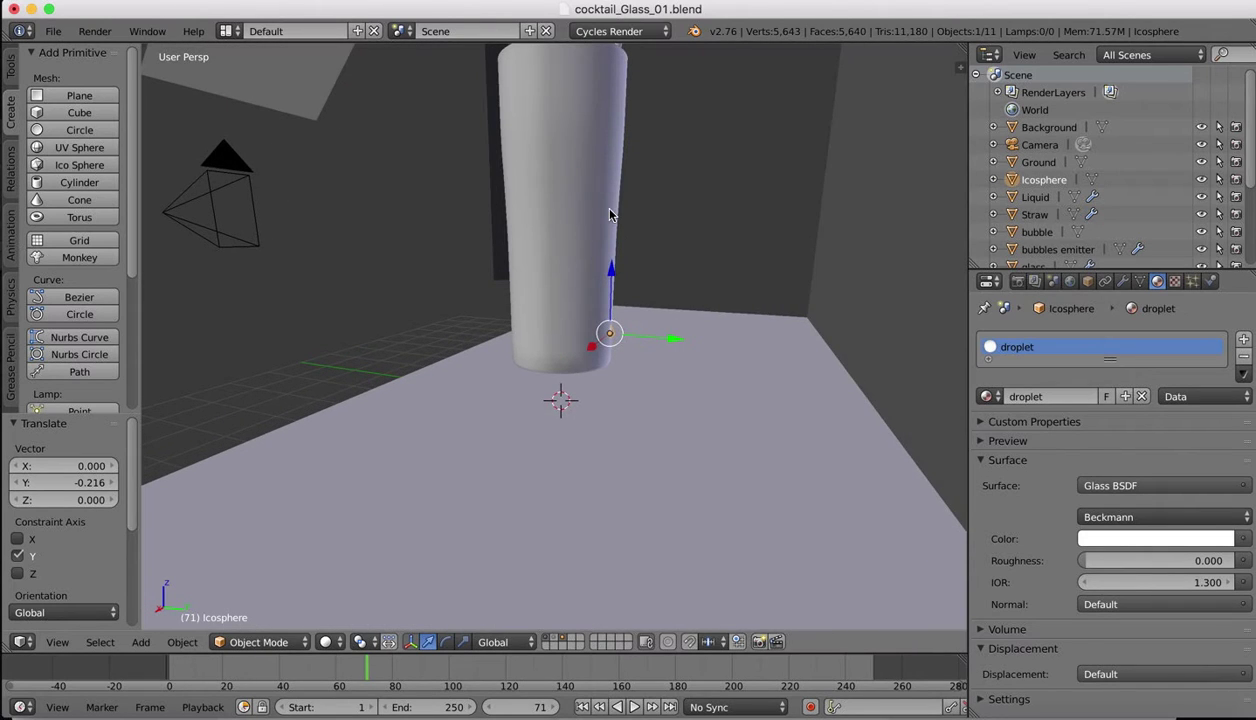
- Move the teardrop about 2.521 along Y, away from the glass
scroll(612, 213, "up", 4)
middle_click_drag(714, 182, 714, 182)
scroll(714, 187, "left", 3)
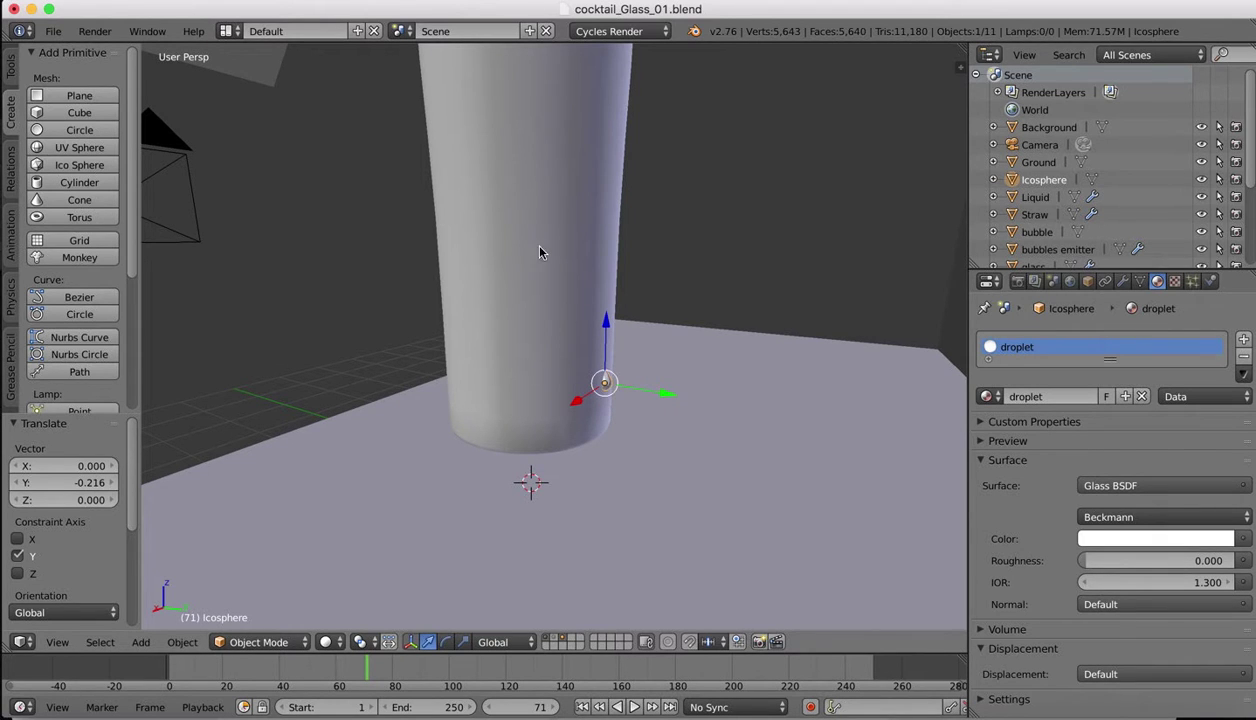
scroll(723, 289, "right", 5)
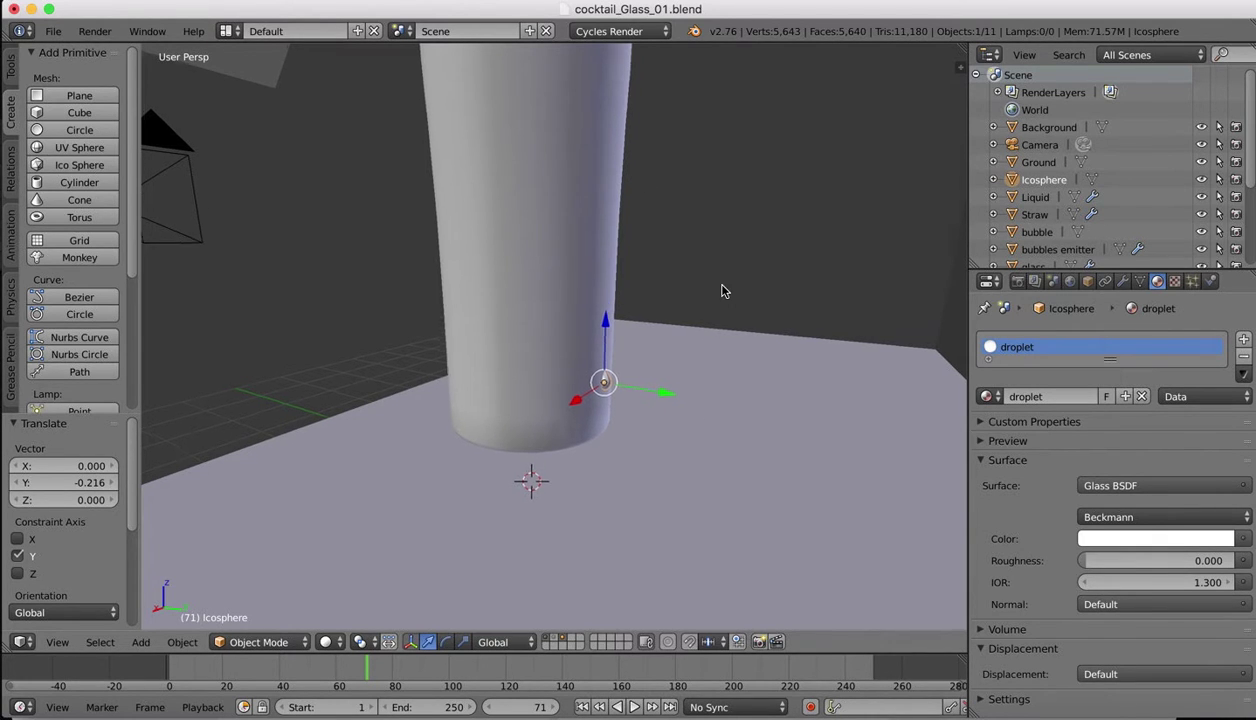
scroll(723, 289, "left", 3)
scroll(723, 291, "left", 2)
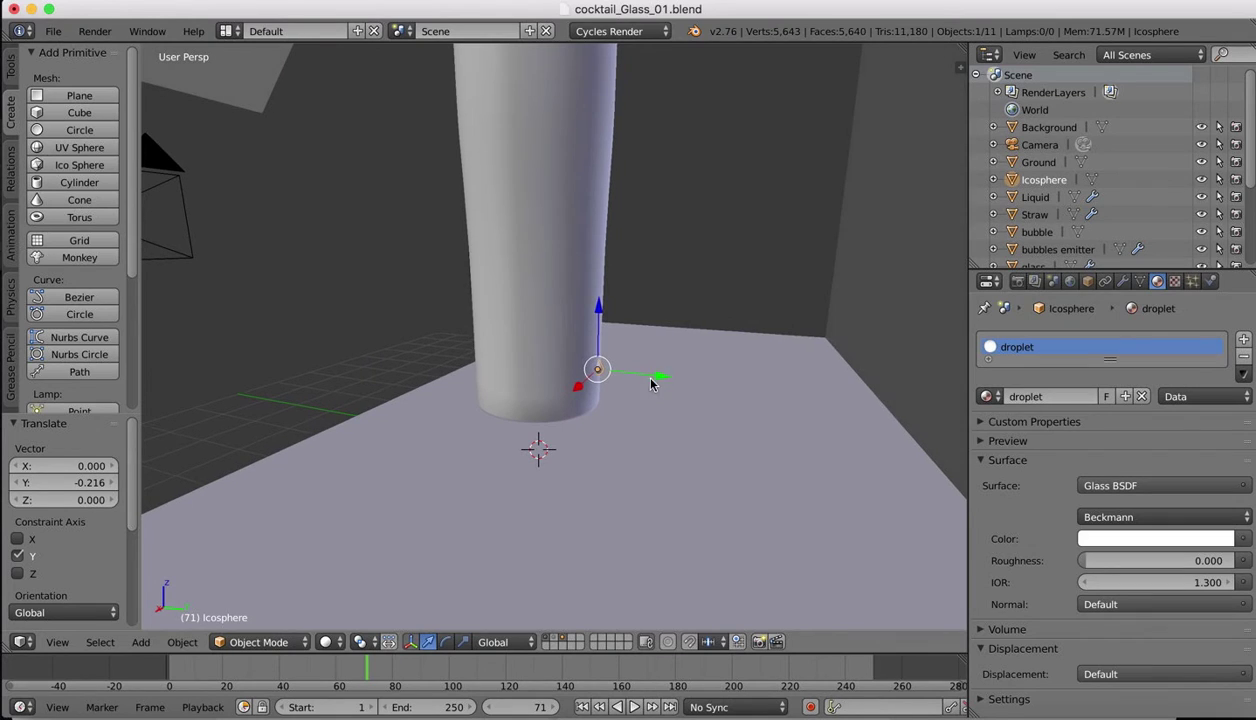
left_click_drag(656, 378, 826, 381)
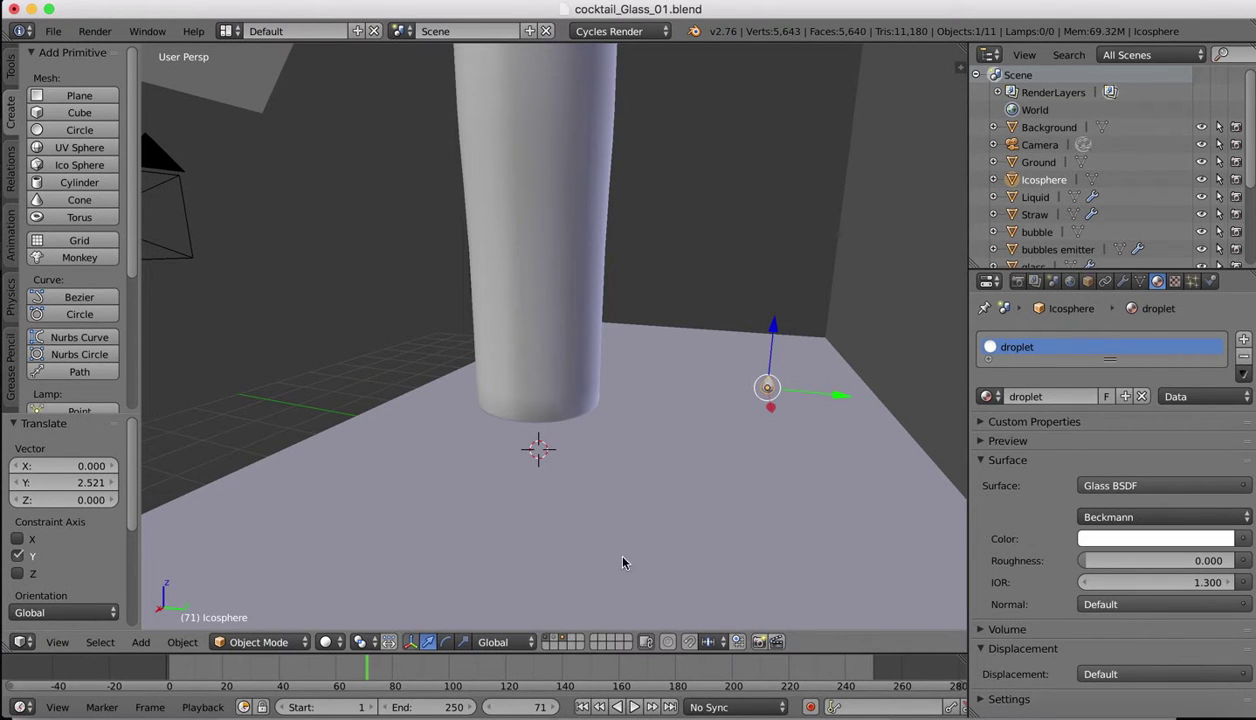
- Add a particle system to the glass and set its type to Hair
right_click(536, 245)
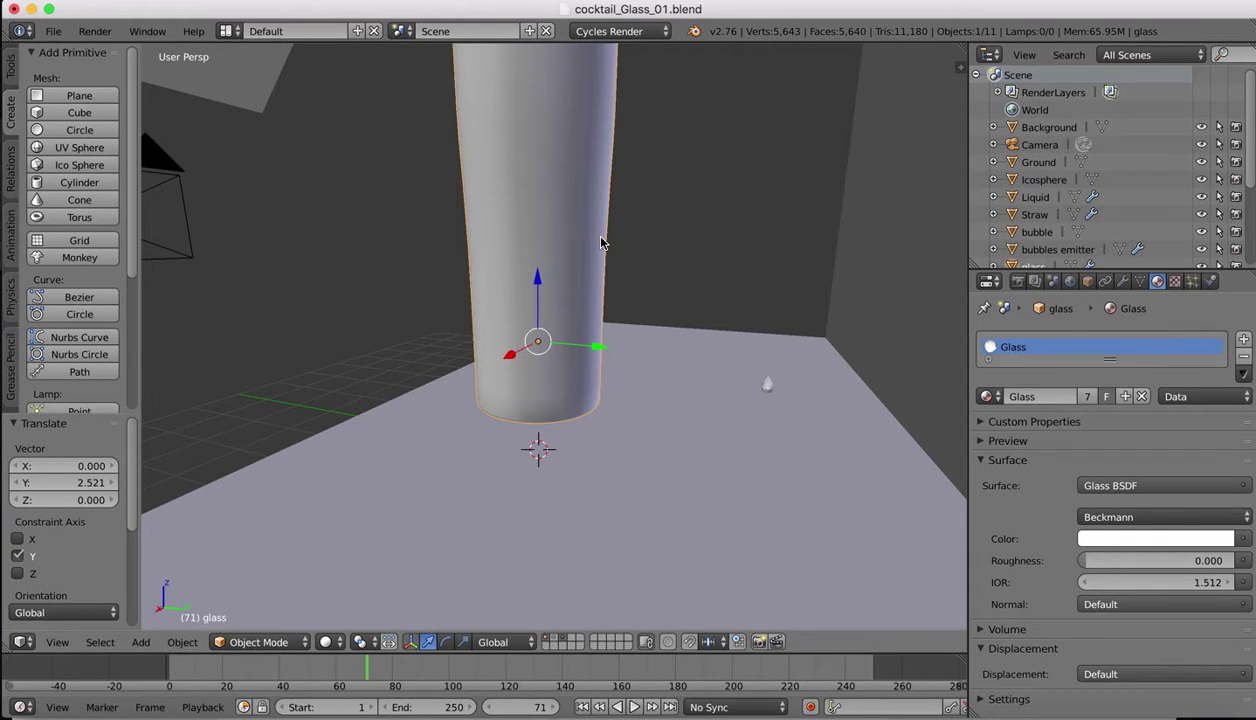
key("KP_Decimal")
middle_click_drag(600, 243, 912, 208)
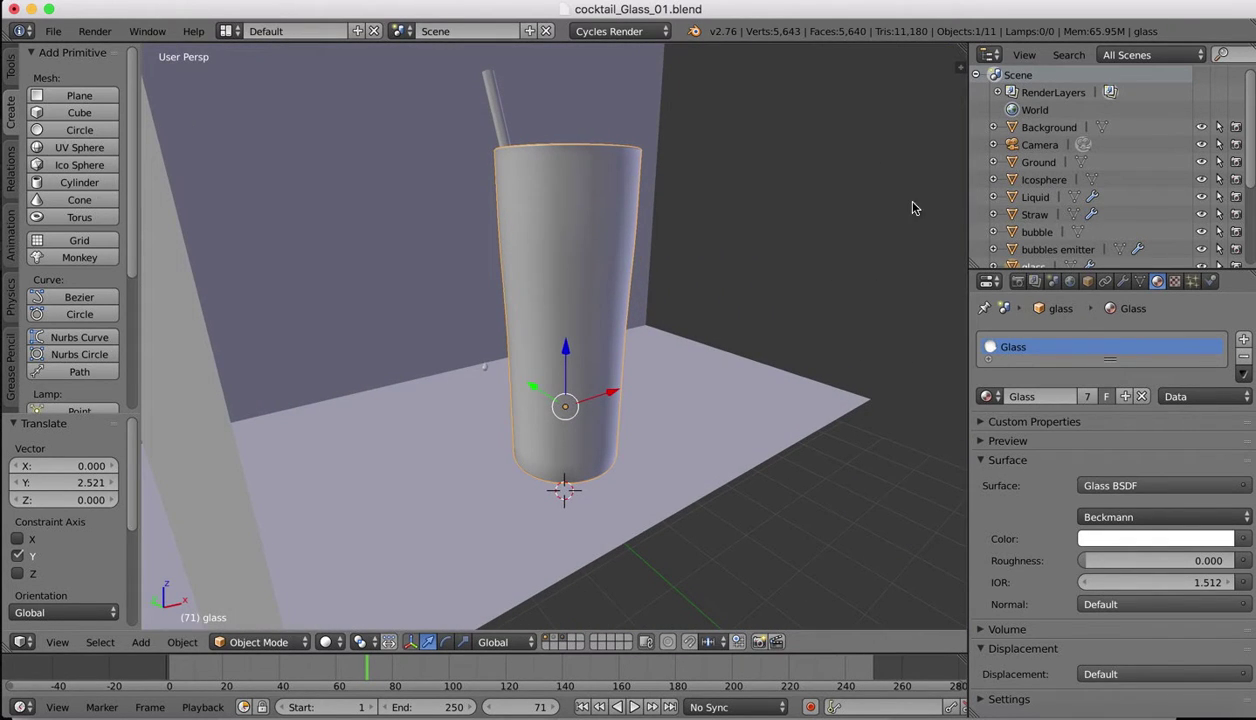
left_click(1191, 281)
left_click(1229, 312)
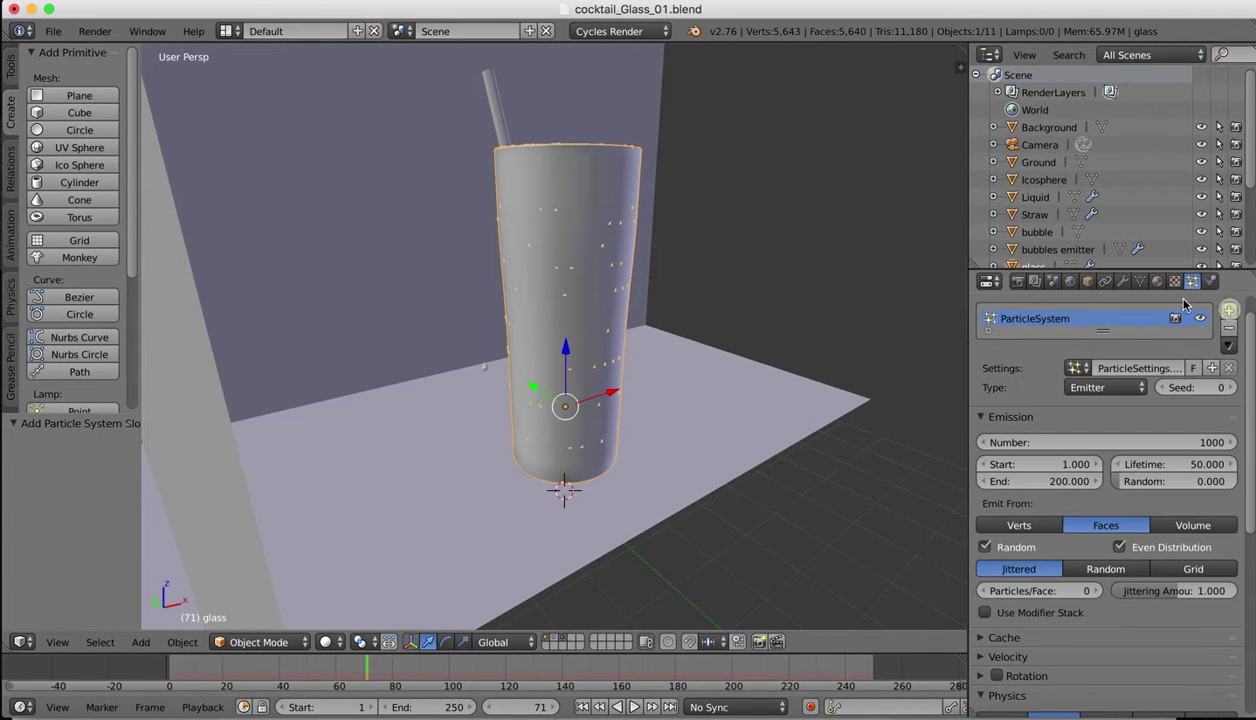
left_click(1117, 389)
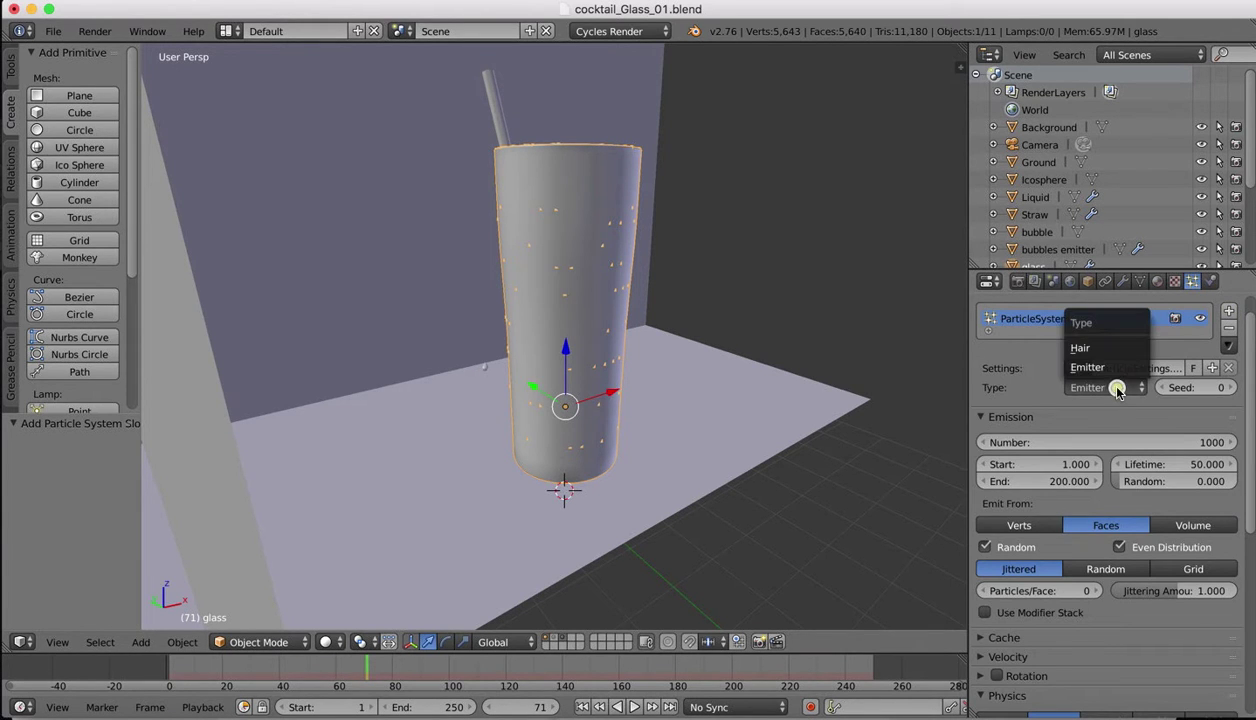
left_click(1072, 342)
- Examine from several angles how the hair strands spread out from the glass
middle_click_drag(636, 311, 636, 328)
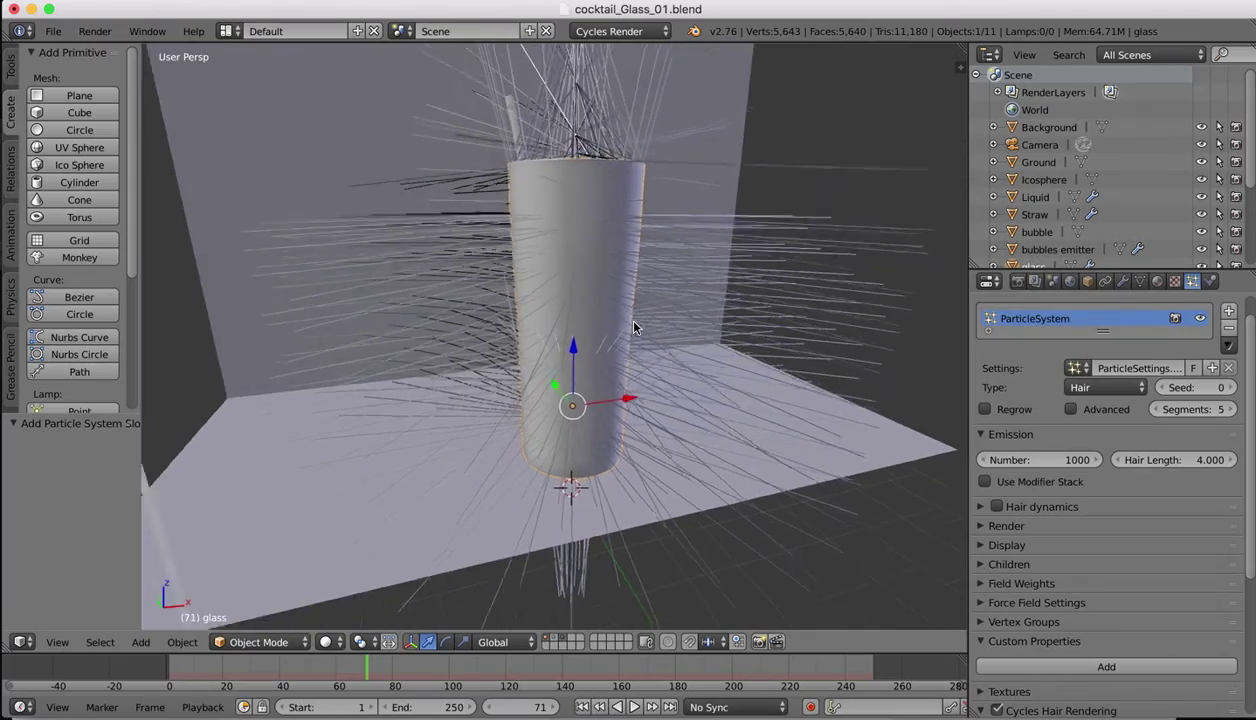
scroll(635, 327, "down", 2)
scroll(634, 327, "up", 10)
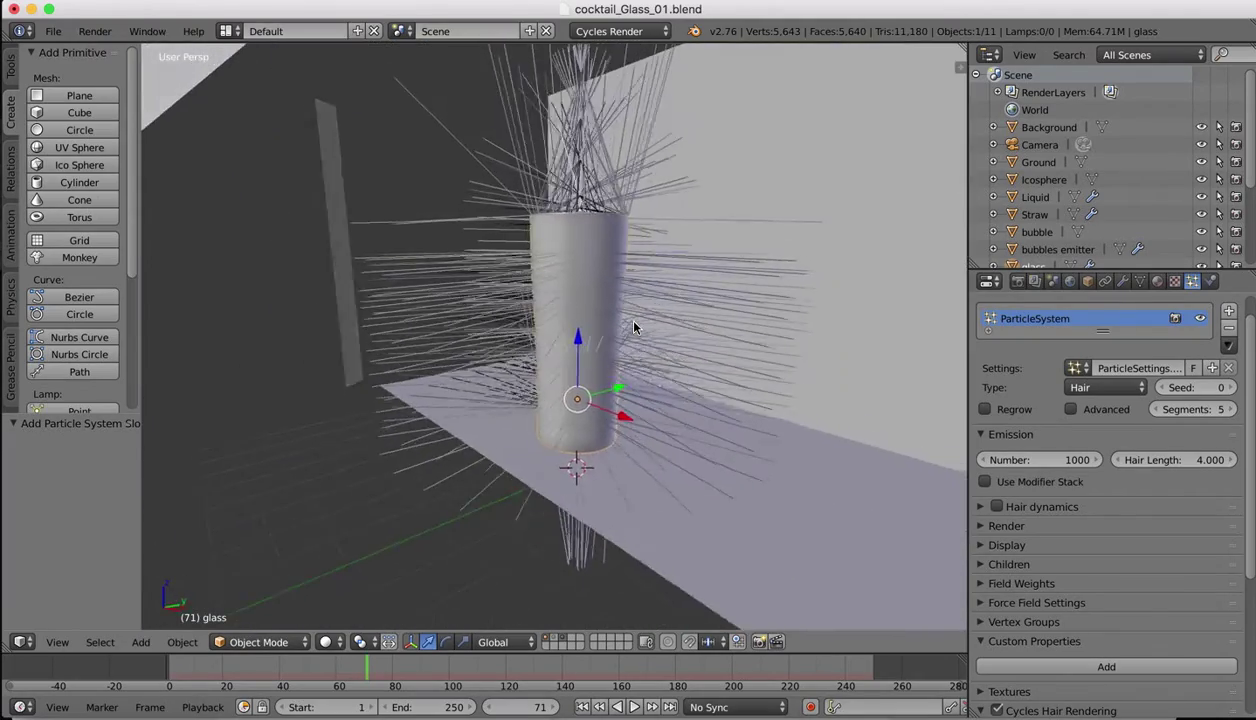
scroll(634, 327, "right", 8)
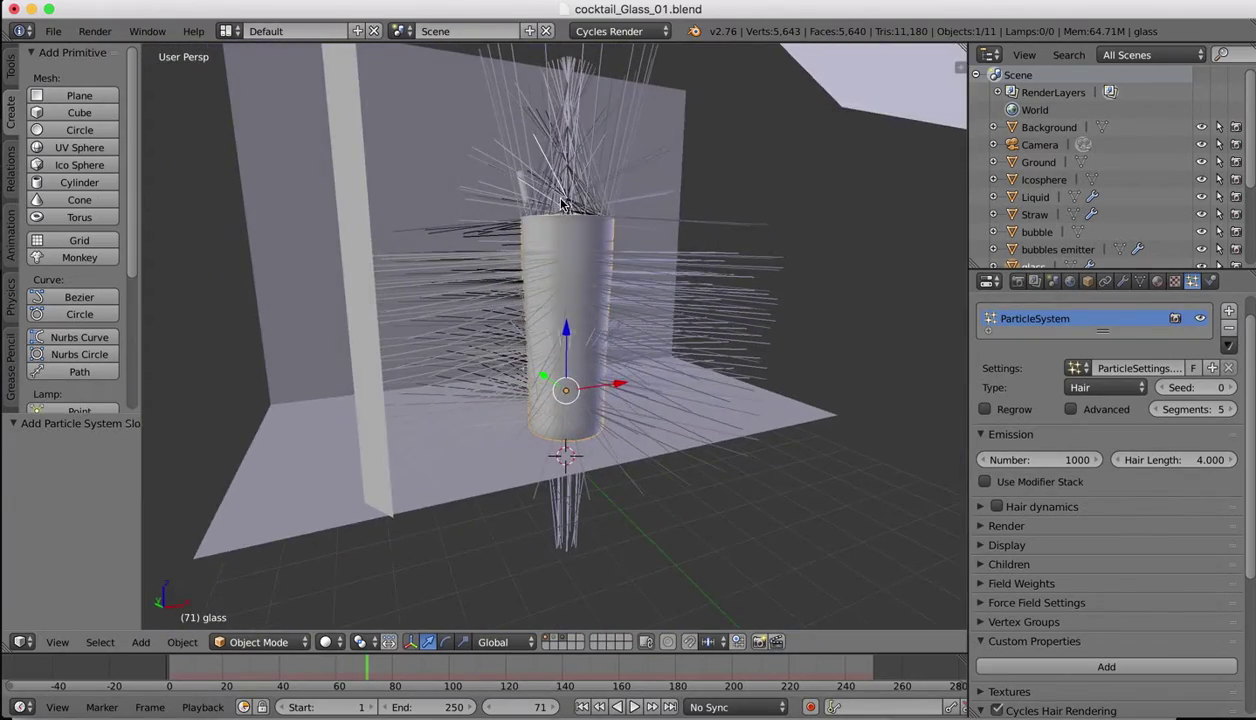
scroll(561, 197, "up", 4)
scroll(561, 198, "down", 1)
scroll(561, 198, "down", 3)
scroll(561, 198, "right", 5)
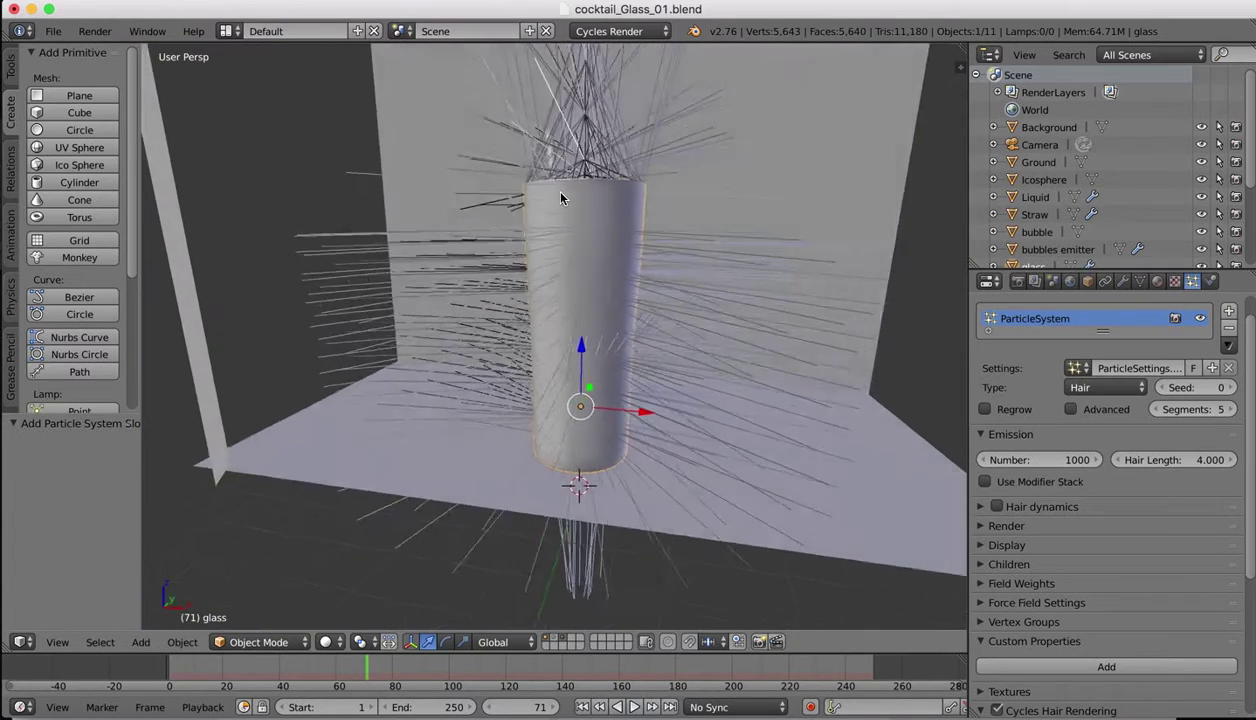
- Render the glass's hair particles as an object, using bubble as the dupli object
scroll(1110, 604, "down", 8)
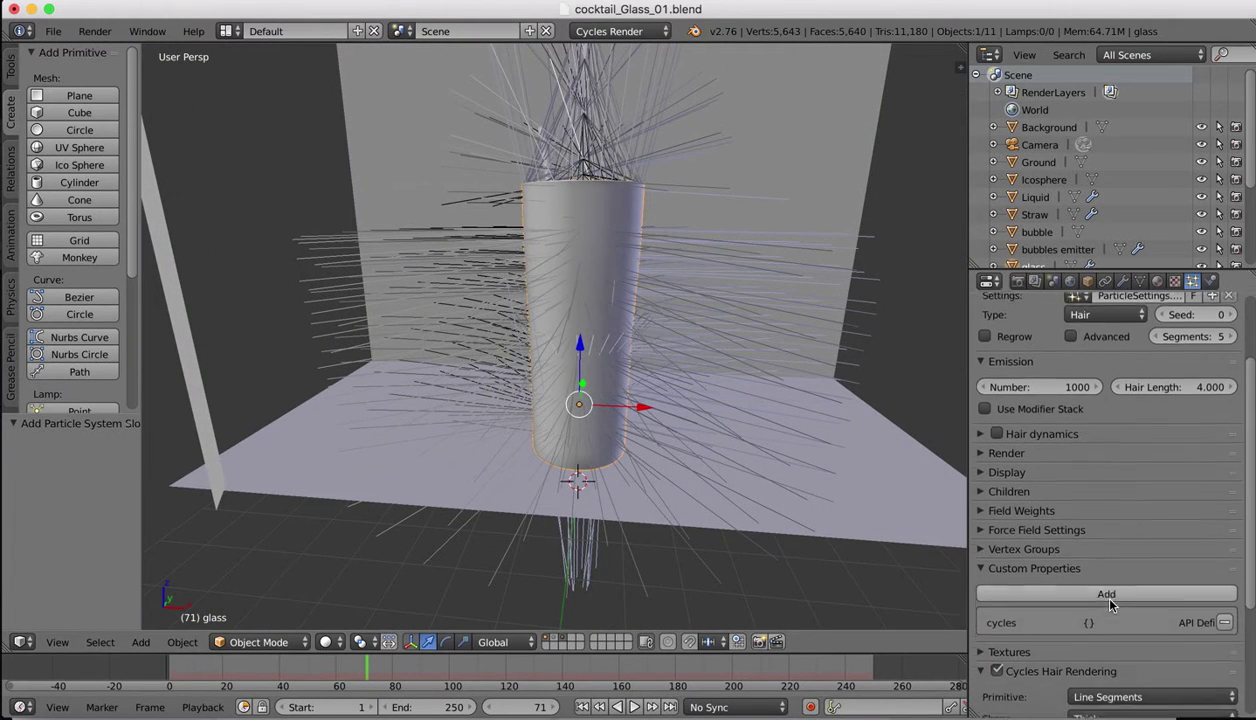
scroll(1056, 423, "up", 1)
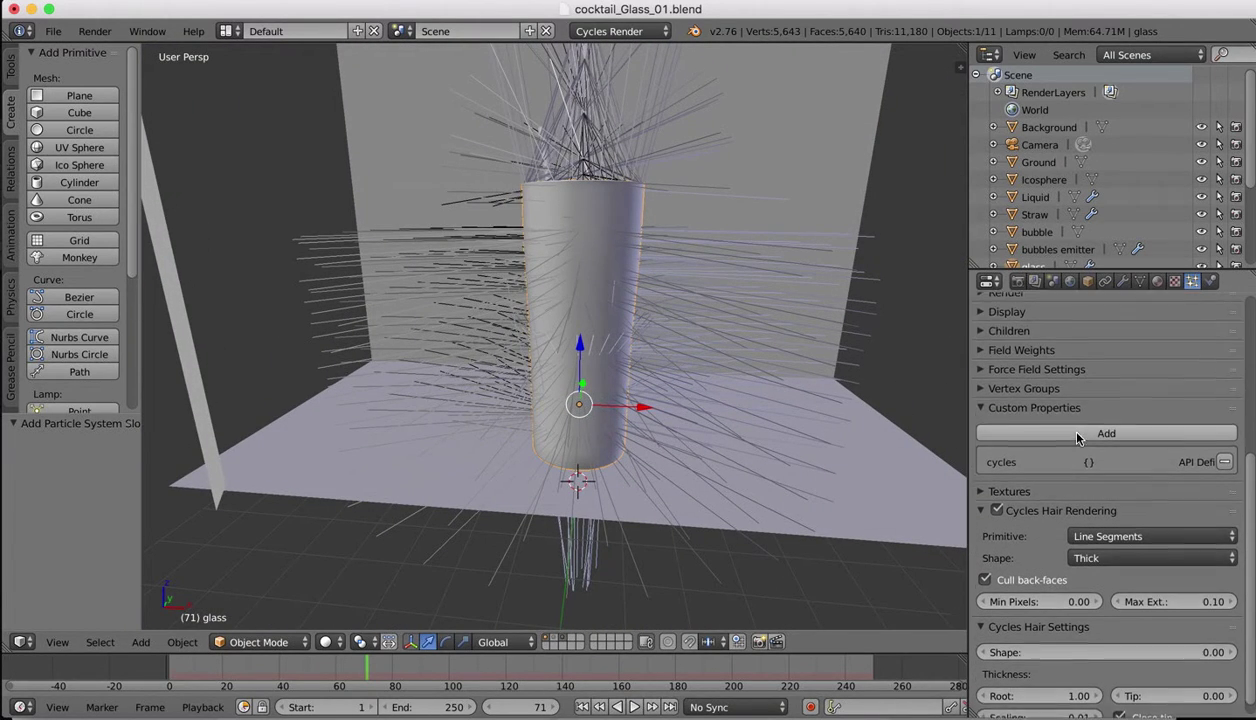
left_click(980, 413)
left_click(981, 320)
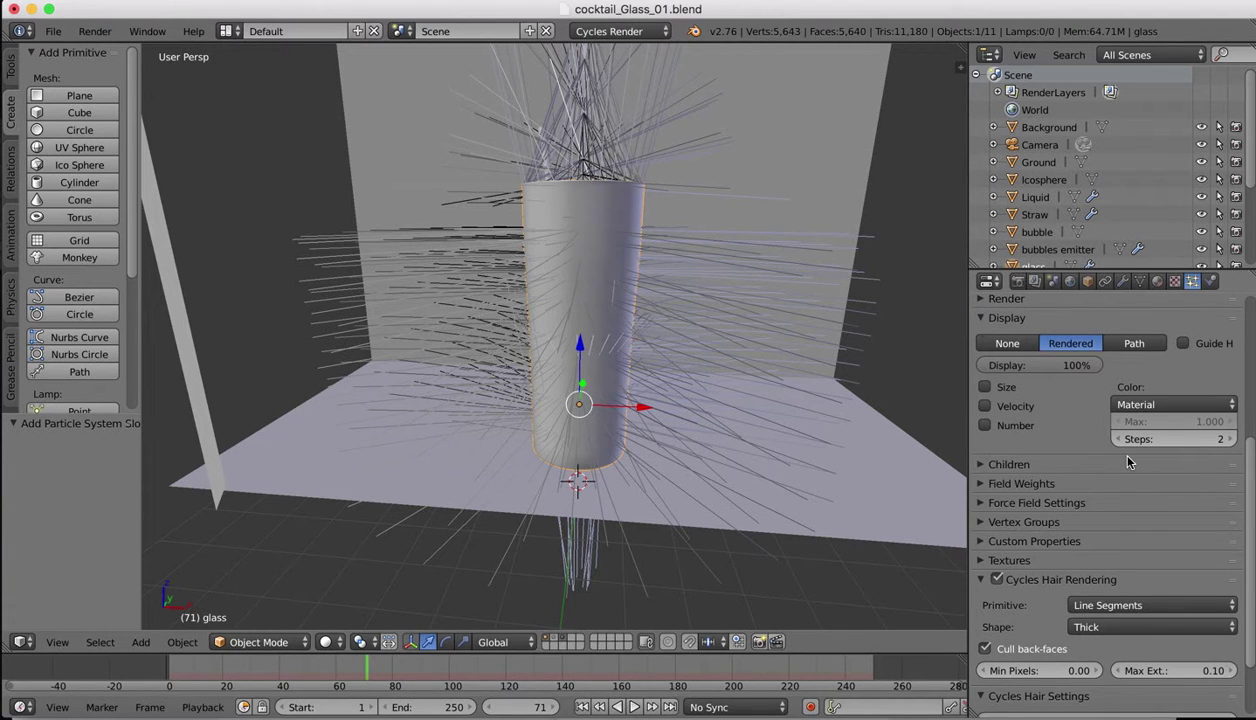
scroll(1027, 352, "up", 1)
left_click(981, 339)
left_click(980, 319)
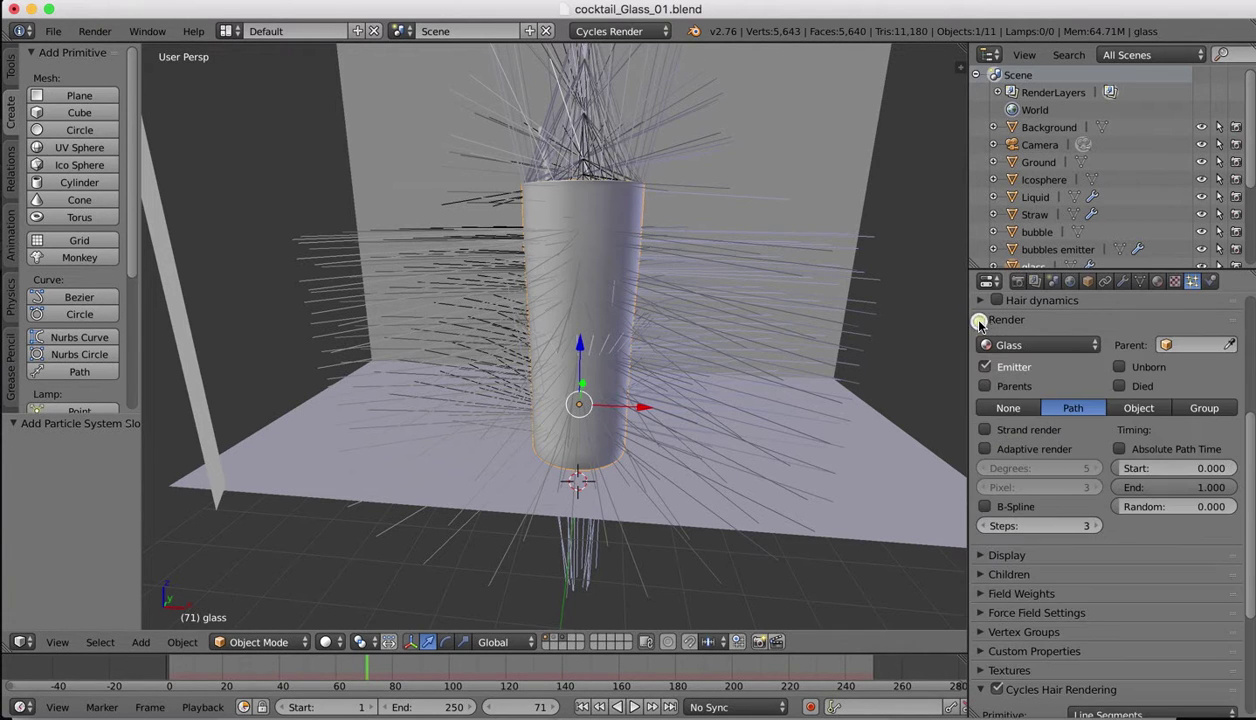
left_click(1112, 404)
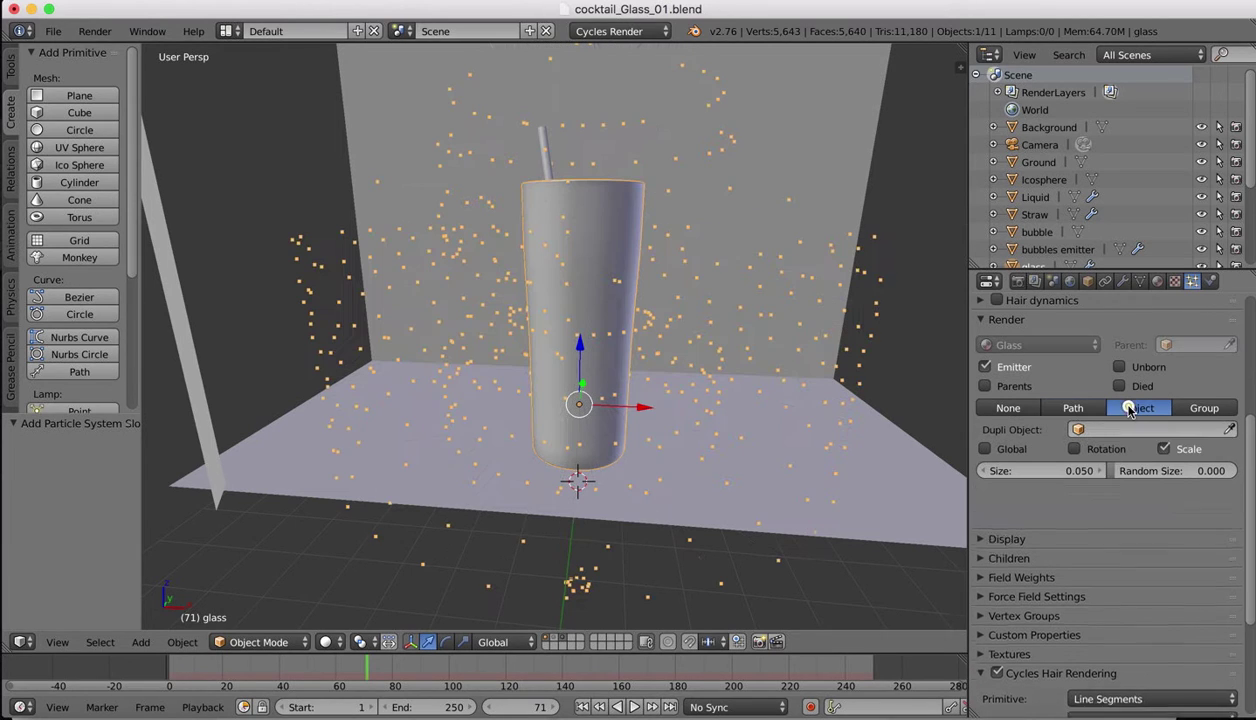
left_click(1080, 431)
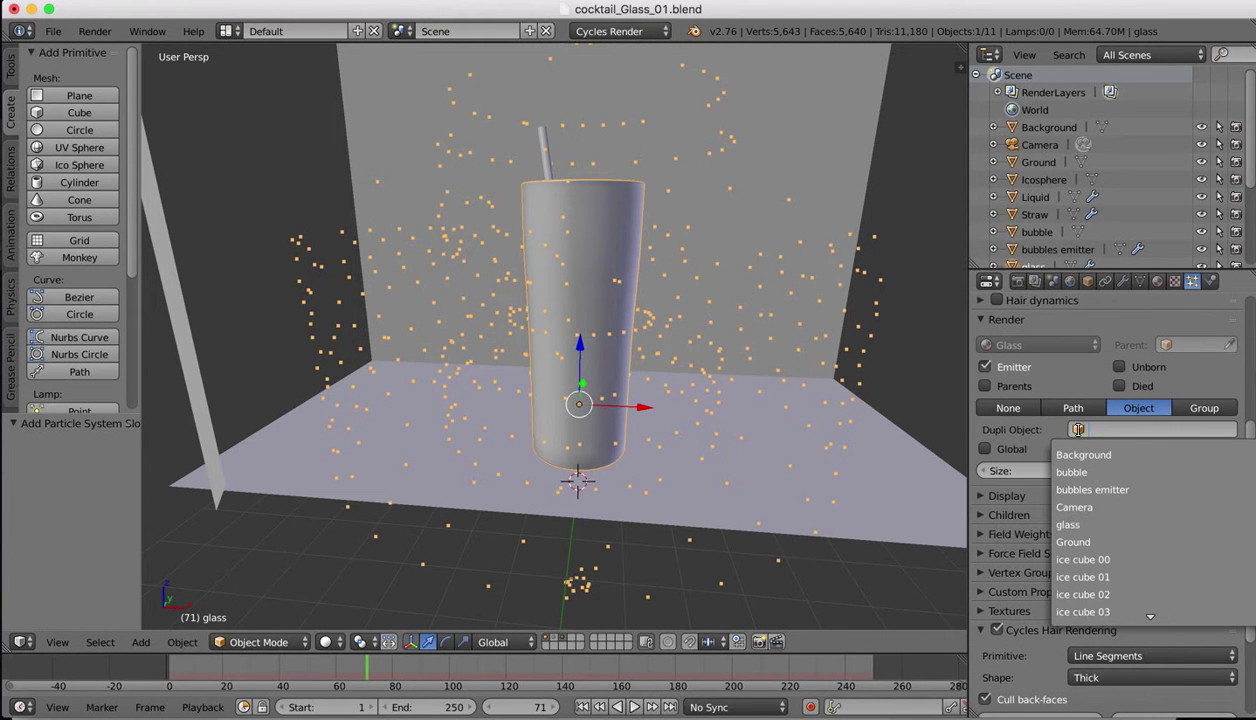
left_click(1100, 473)
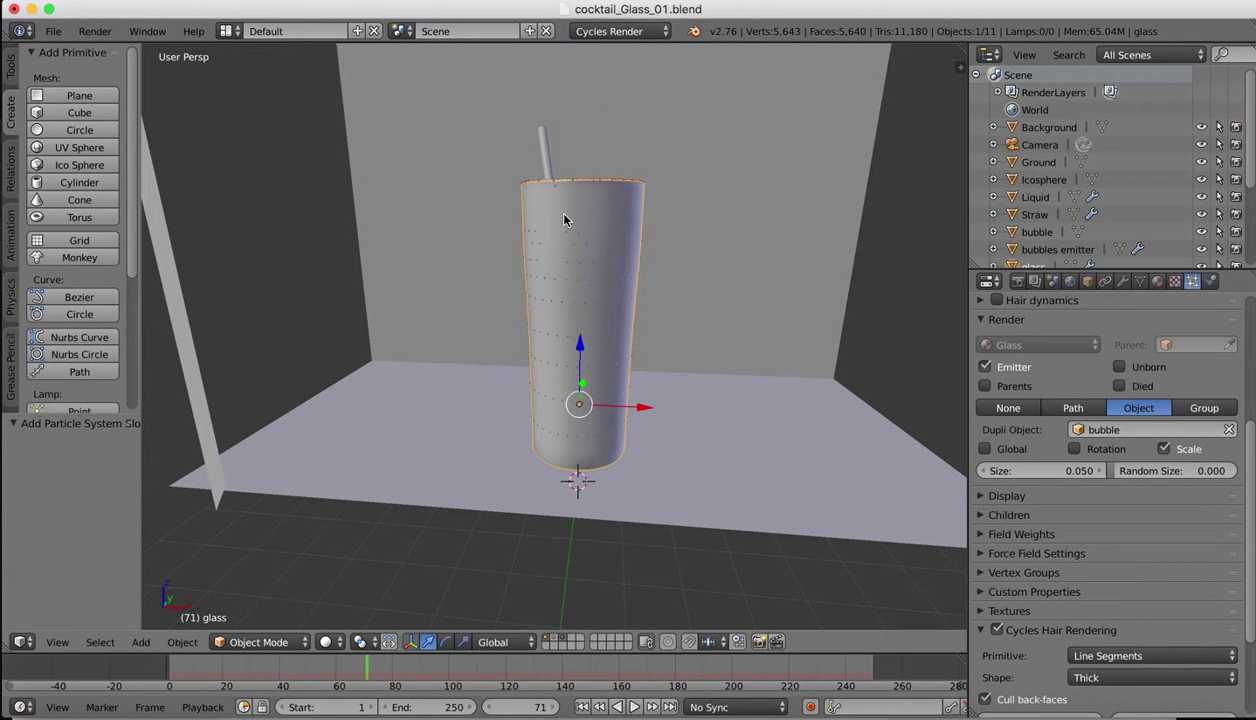
- Inspect up close how the bubble instances are distributed over the glass surface
scroll(563, 220, "up", 5)
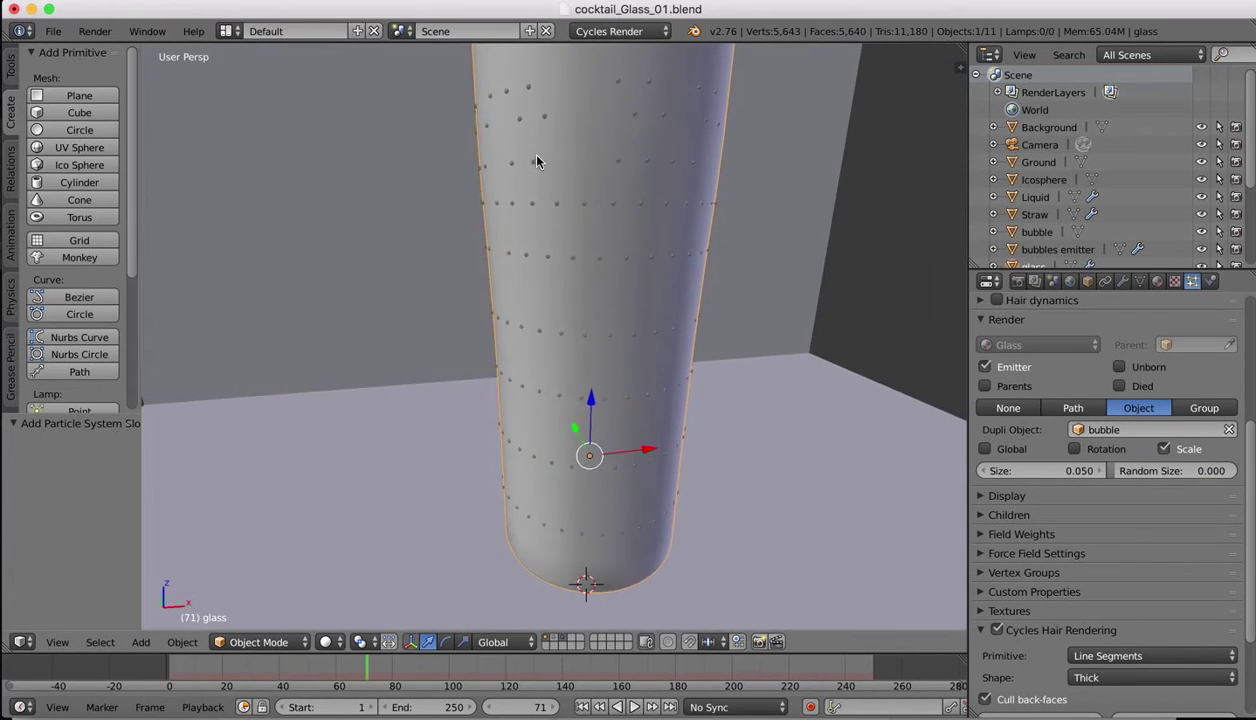
scroll(533, 148, "up", 3)
scroll(531, 143, "down", 2)
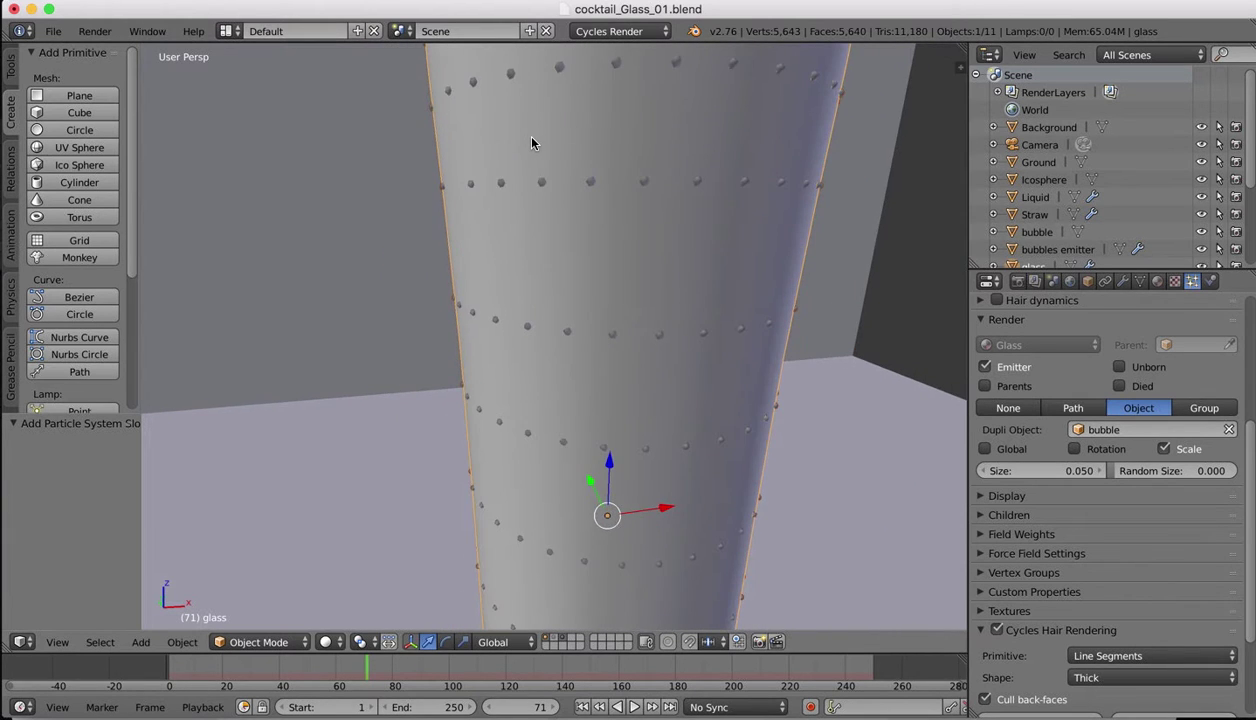
scroll(531, 143, "down", 6)
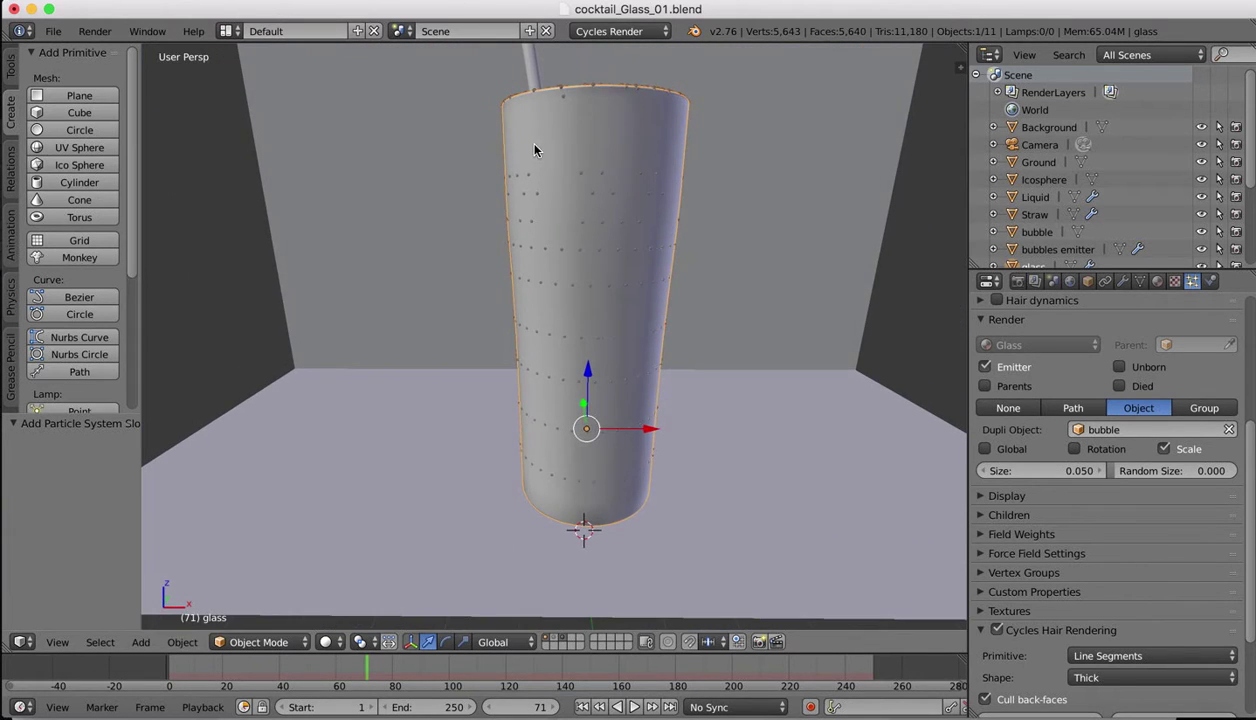
middle_click_drag(534, 144, 540, 149)
scroll(543, 164, "up", 2)
scroll(543, 164, "down", 1)
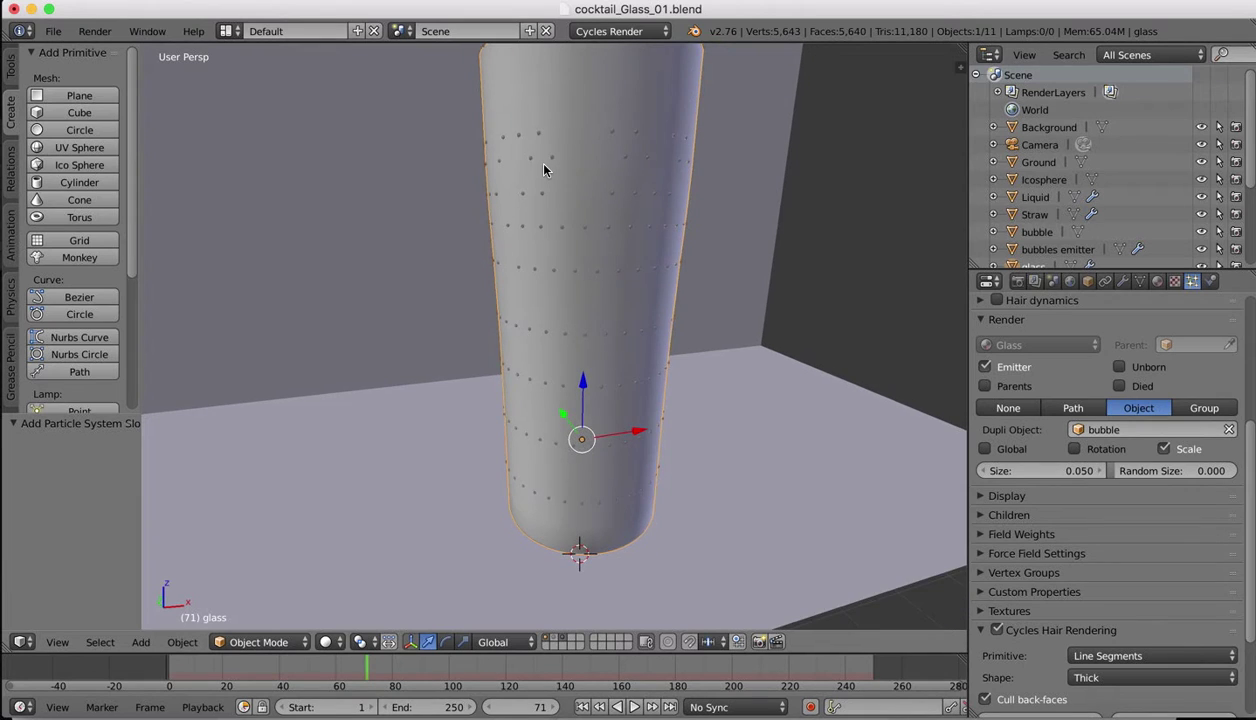
scroll(544, 168, "down", 3)
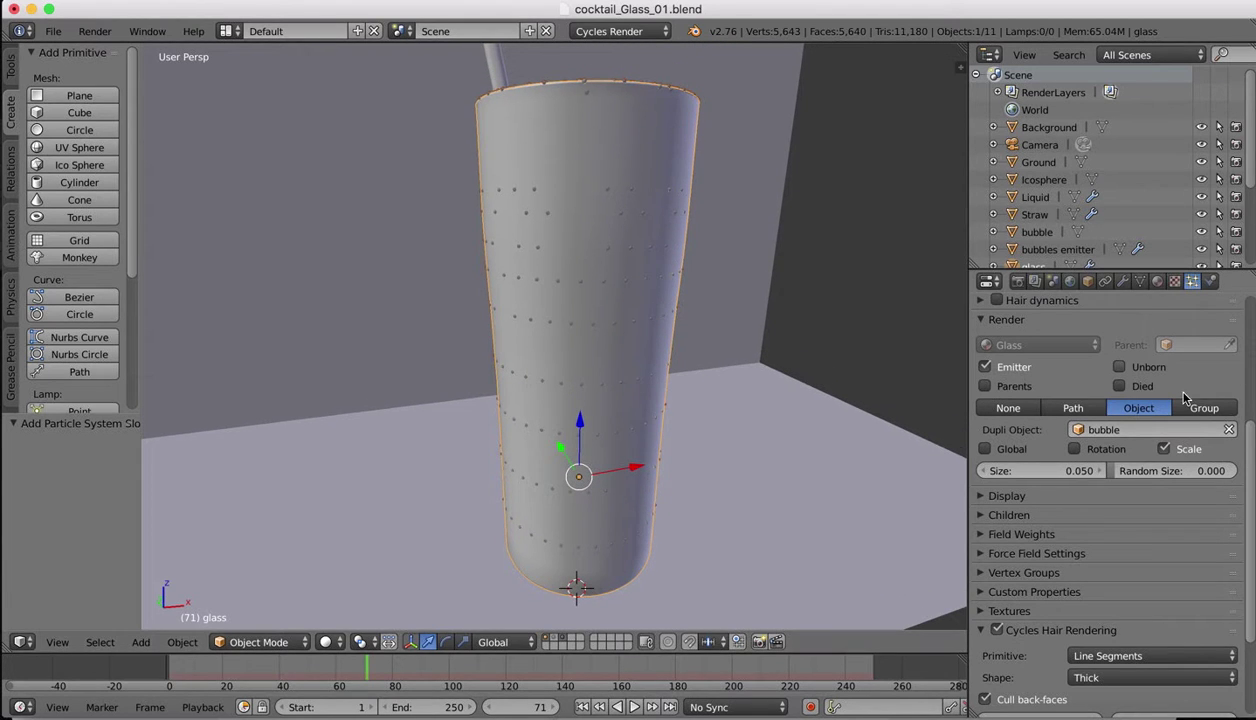
- Enable the advanced settings of the glass's hair particle system
scroll(1070, 362, "up", 1)
left_click(984, 345)
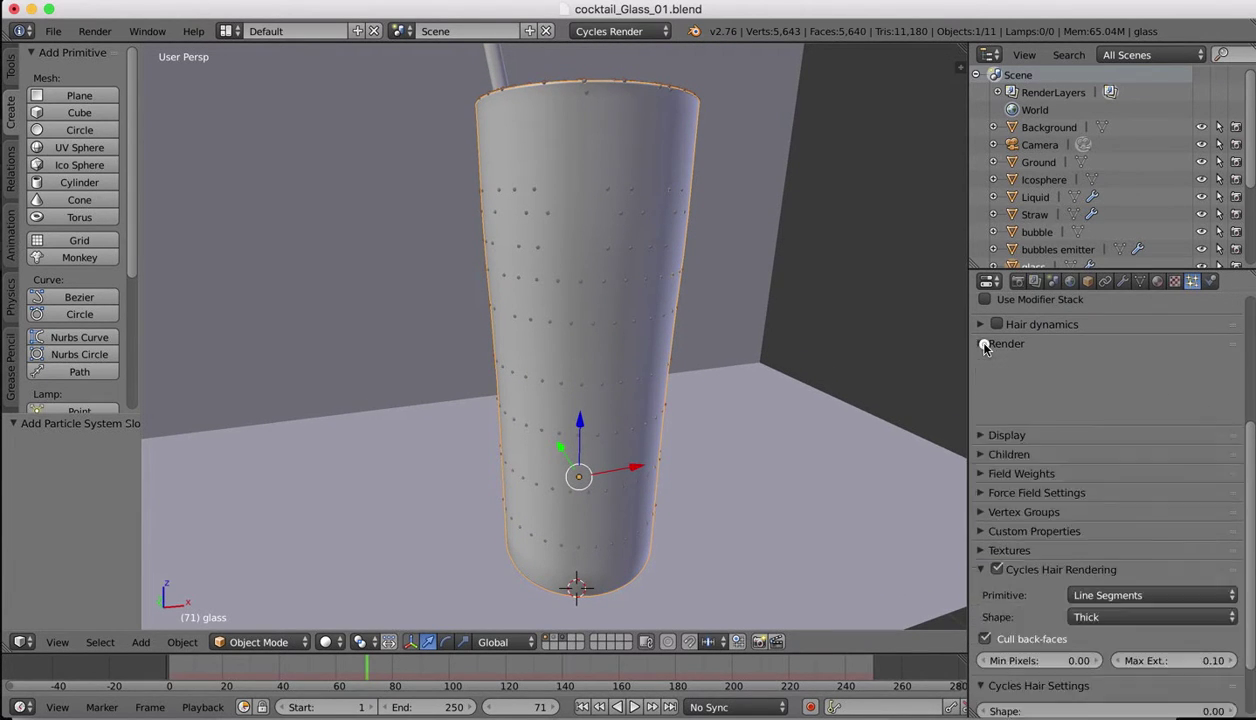
scroll(1100, 368, "up", 4)
scroll(1100, 368, "up", 2)
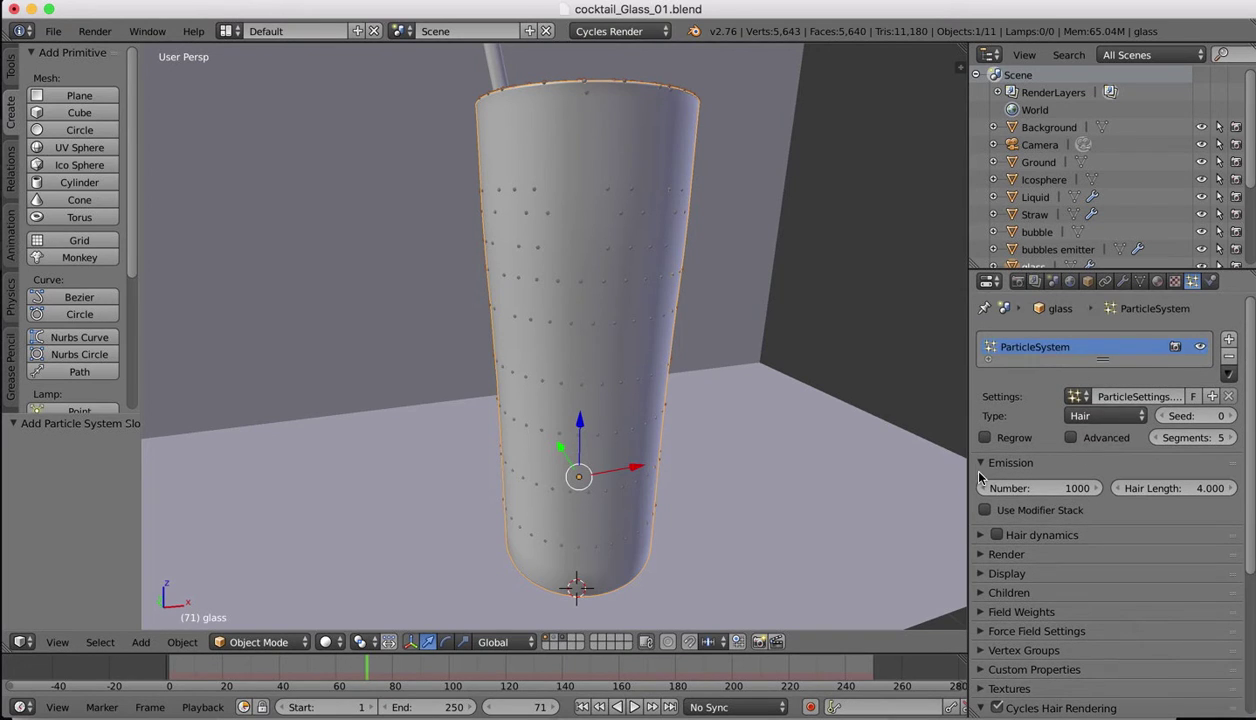
left_click(1073, 438)
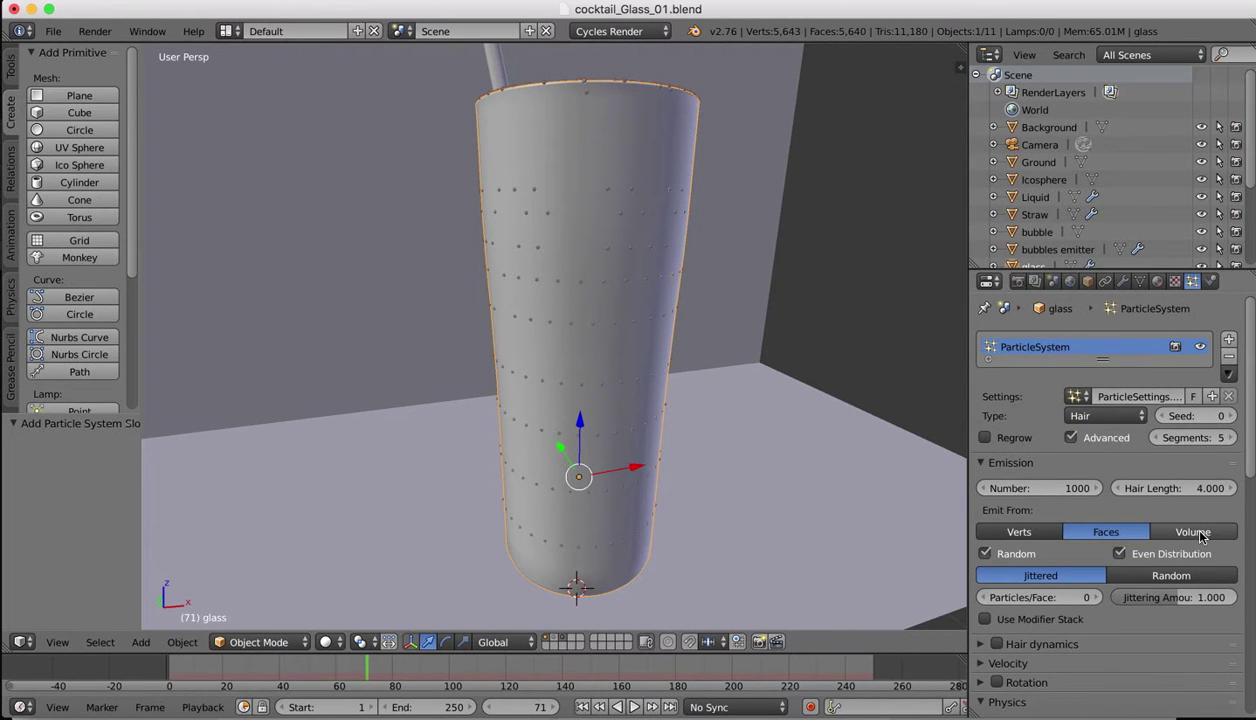
- Try emitting from vertices, return to emission from faces, and set the particle distribution to Random
left_click(1027, 535)
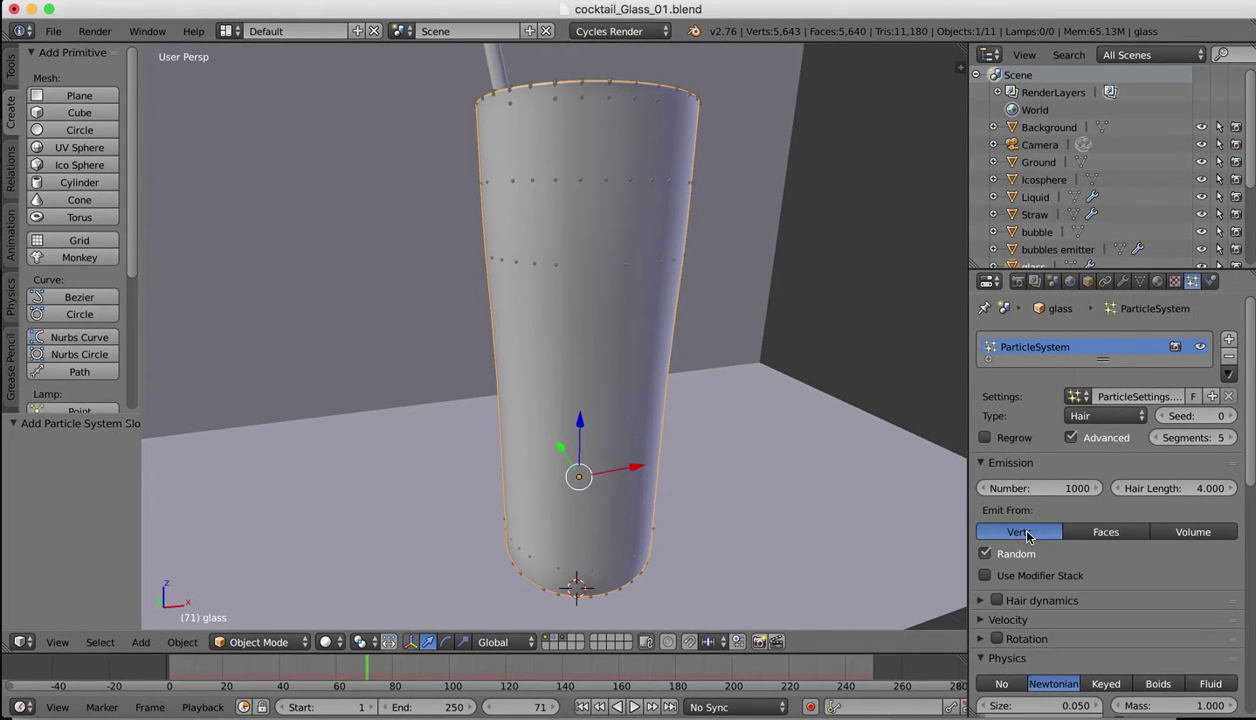
left_click(1105, 533)
left_click(1150, 577)
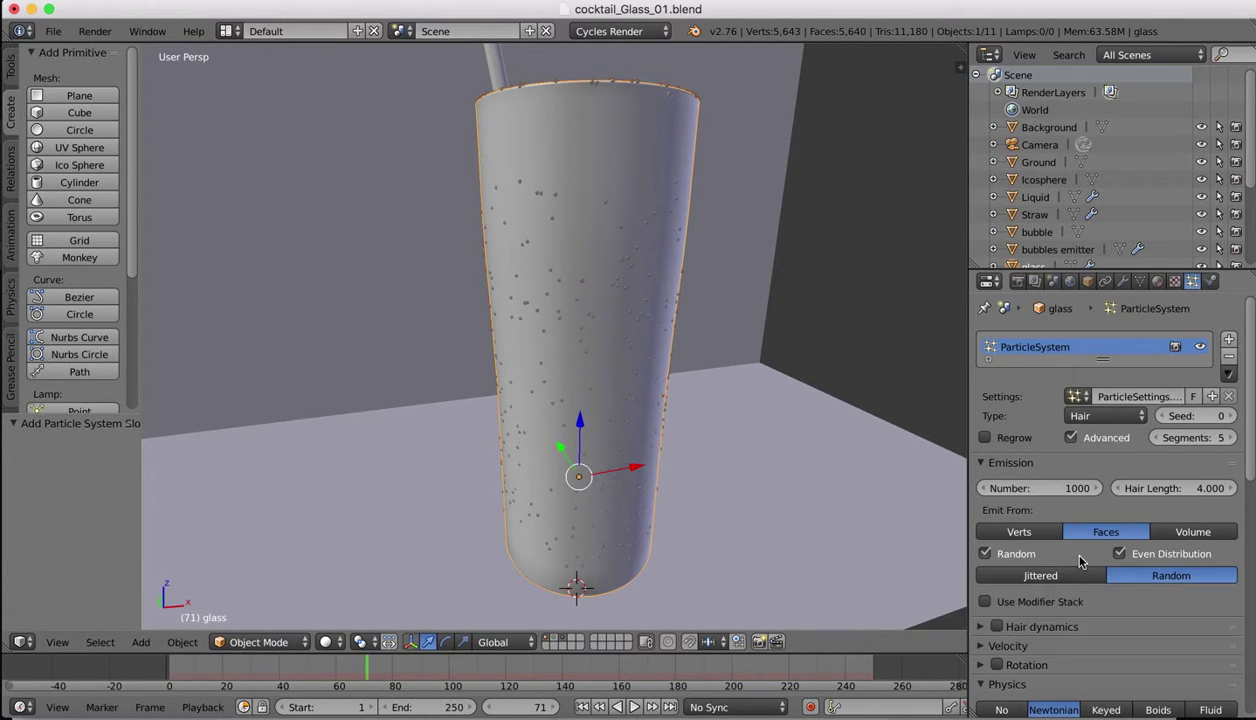
left_click(1040, 576)
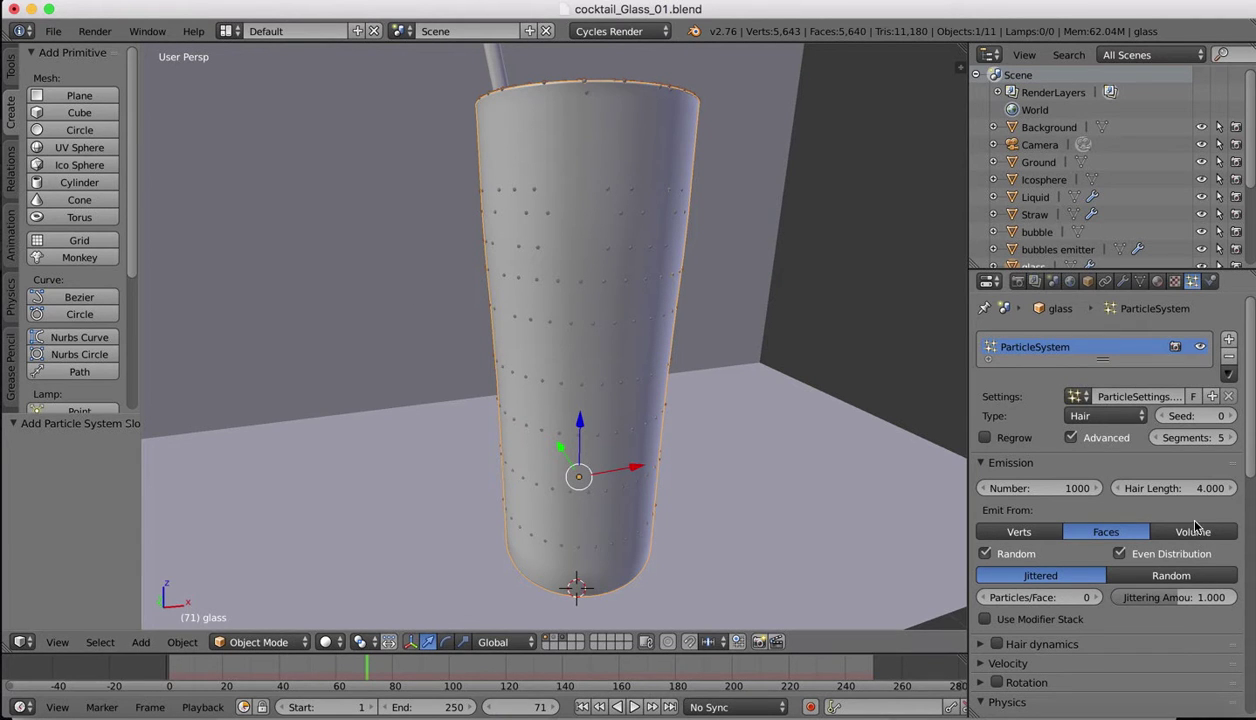
left_click(1168, 576)
middle_click_drag(571, 261, 584, 272)
scroll(531, 142, "up", 4)
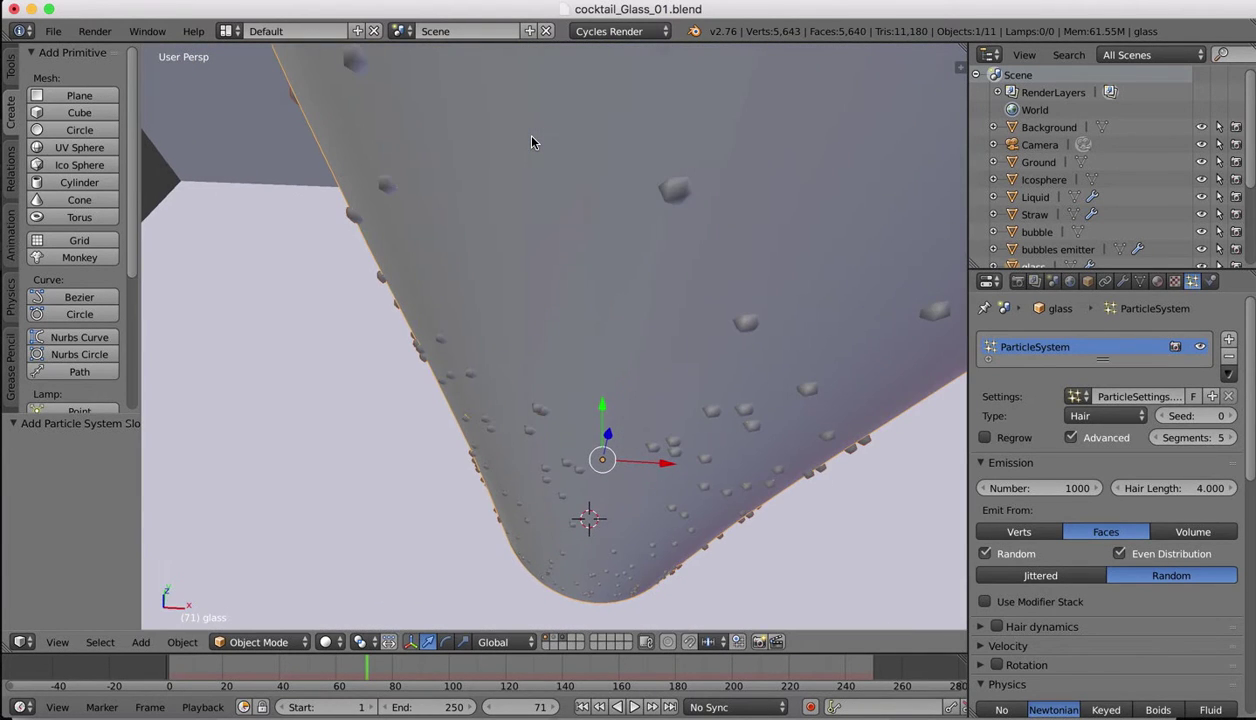
scroll(531, 142, "down", 6)
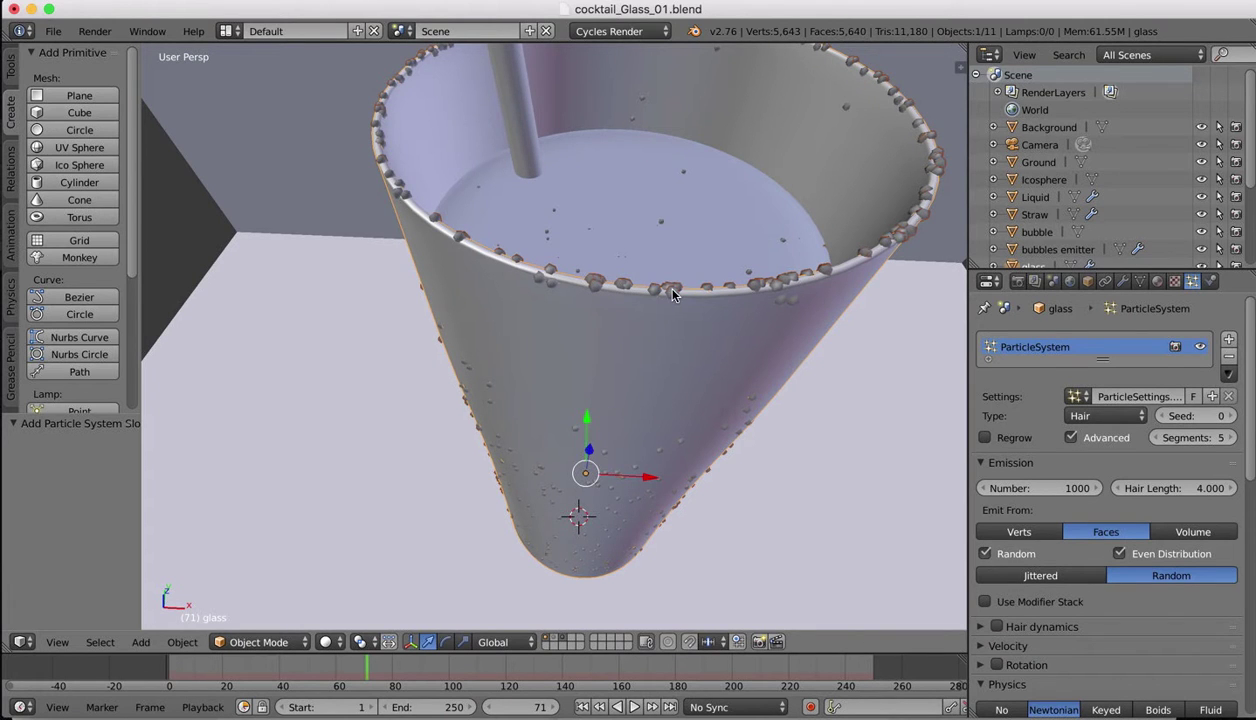
scroll(672, 295, "down", 5)
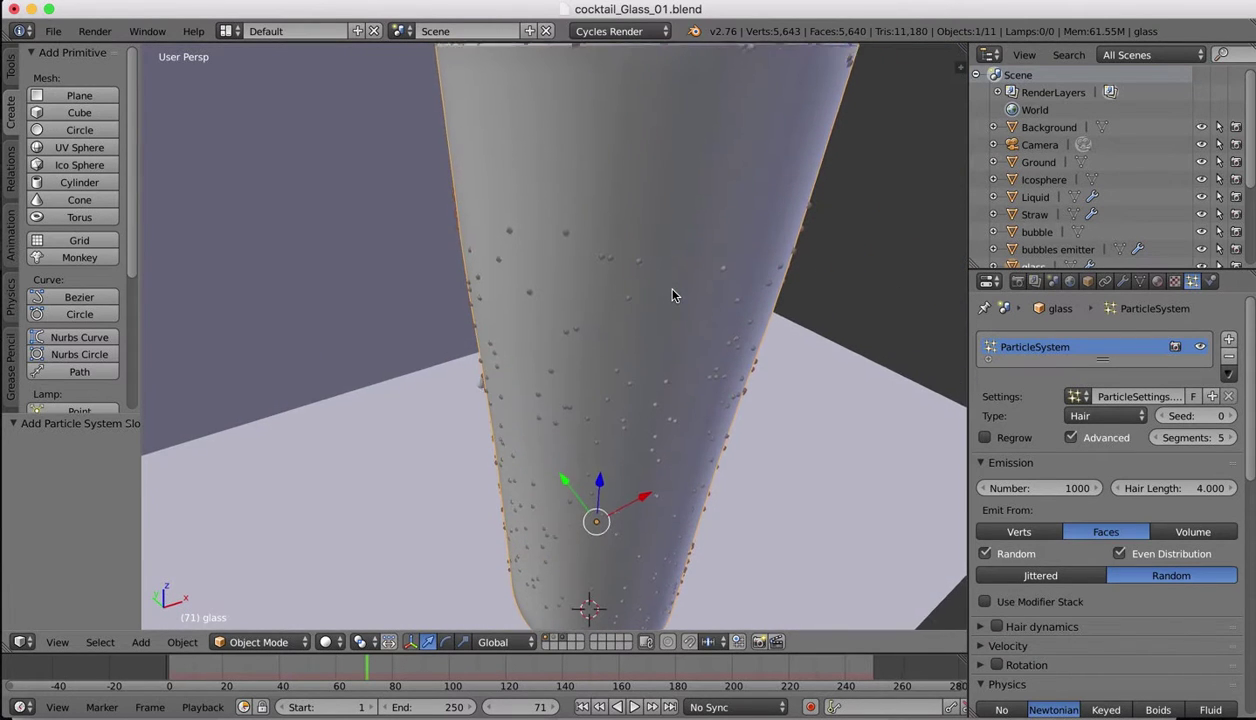
- Remove the hair particle system from the glass
scroll(672, 295, "up", 3, "shift")
scroll(672, 295, "down", 5)
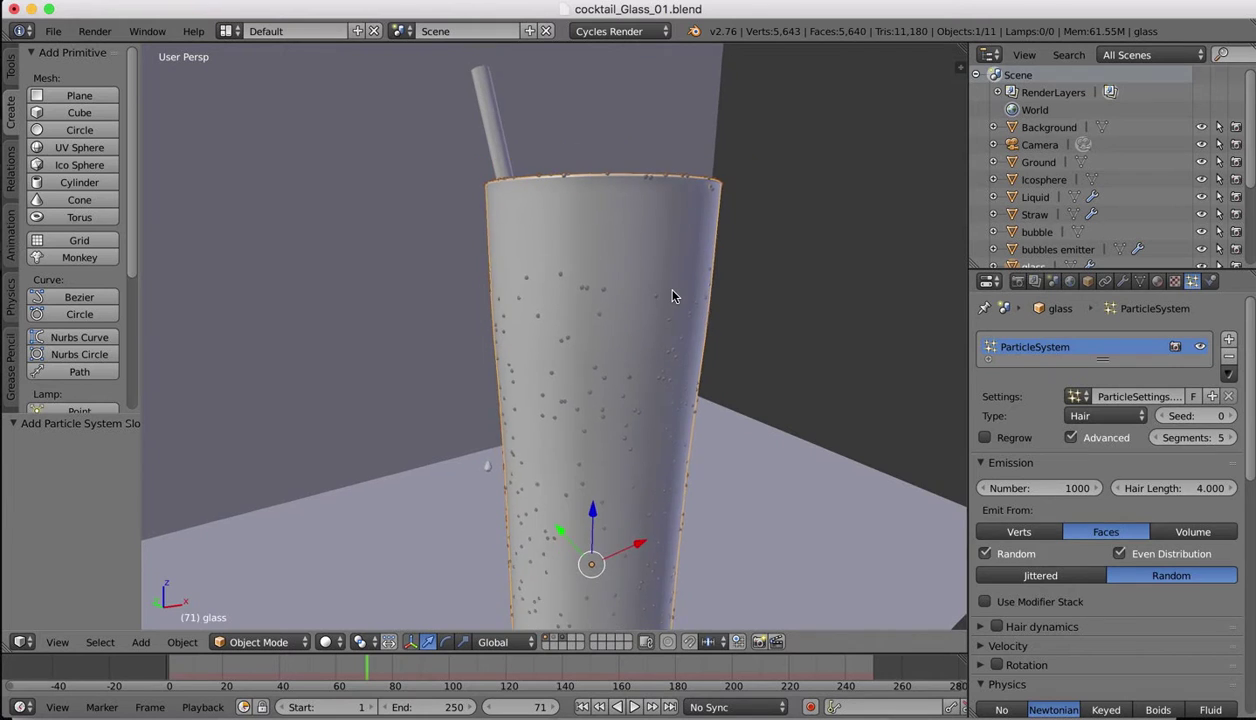
scroll(672, 296, "up", 5)
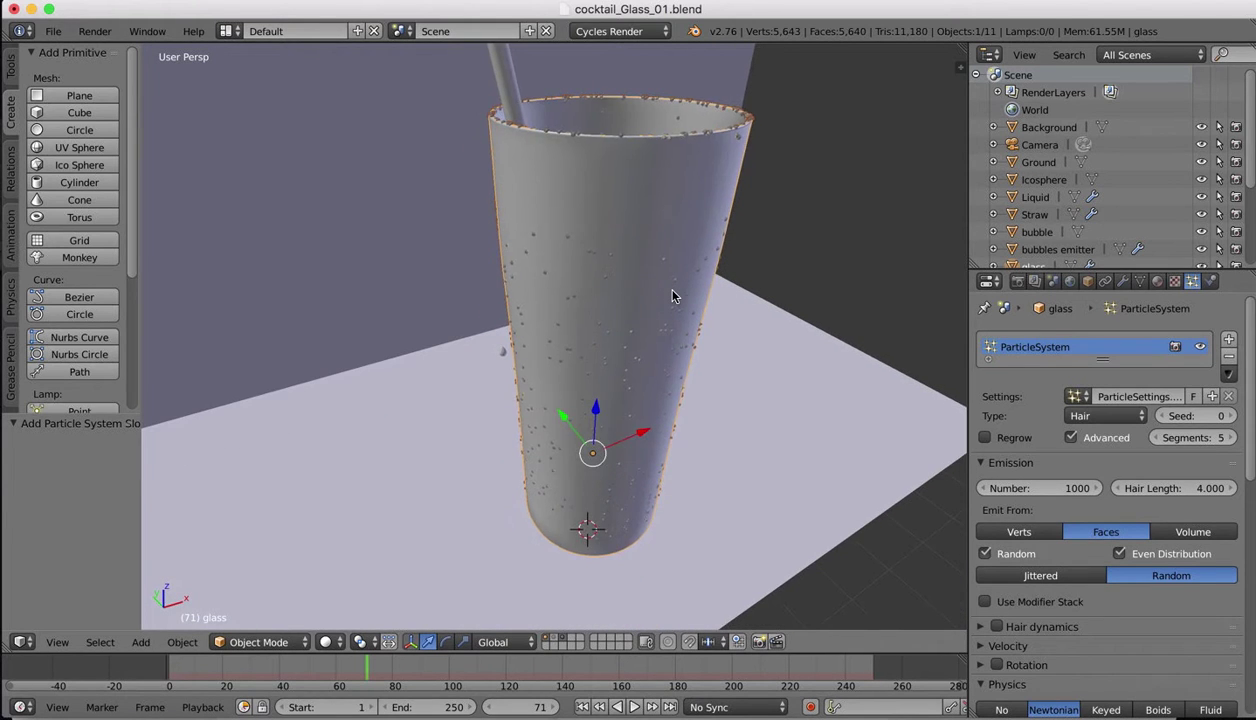
scroll(672, 308, "up", 5)
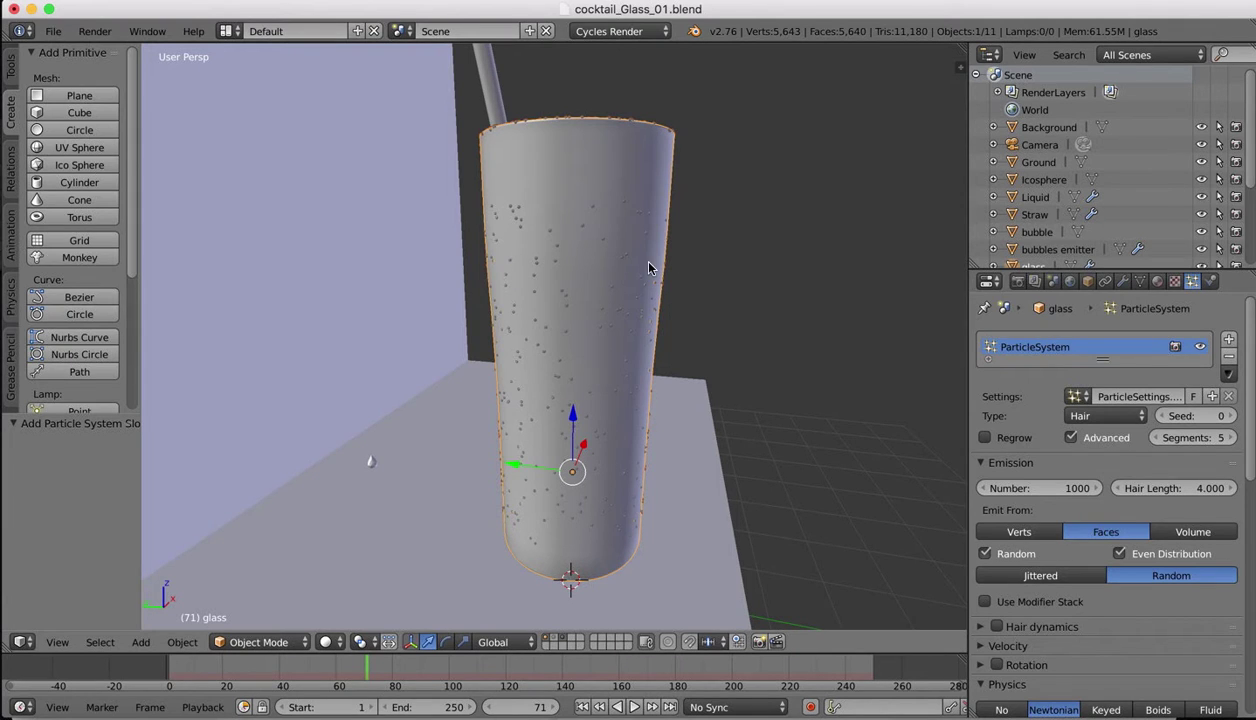
scroll(693, 216, "right", 3)
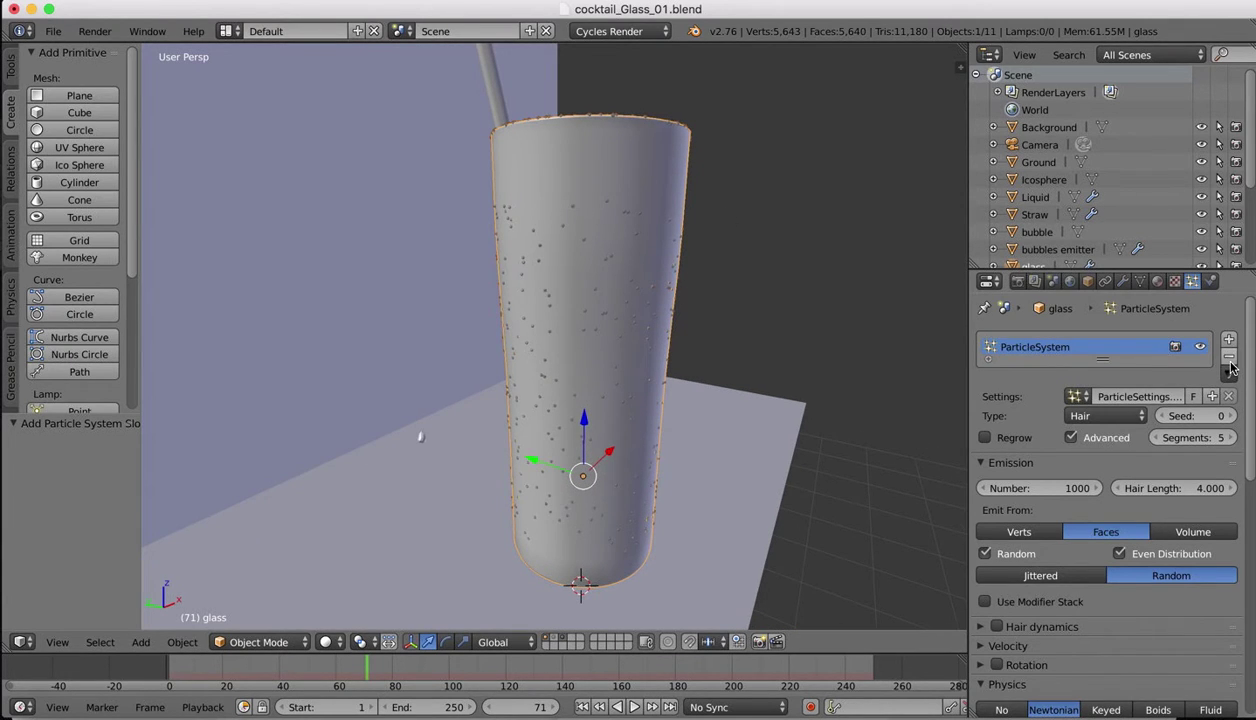
left_click(1229, 357)
scroll(790, 330, "right", 3)
- Open the glass mesh for editing with face selection and wireframe display
right_click(620, 258)
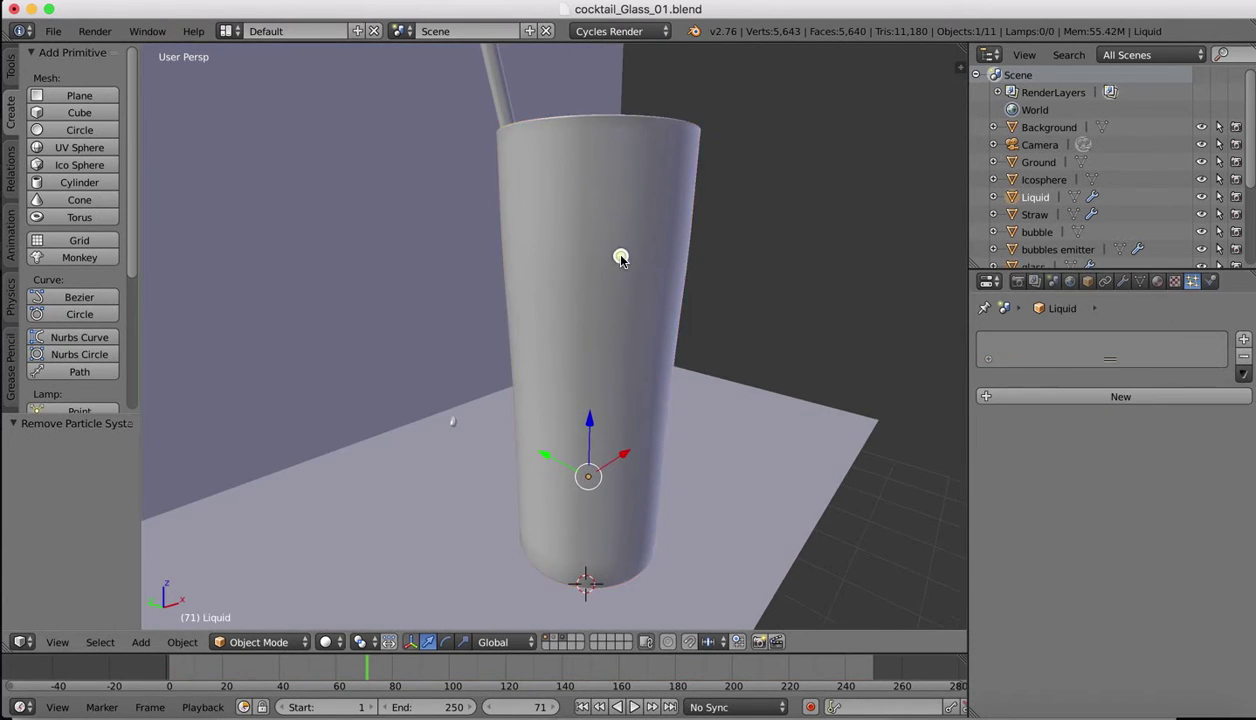
right_click(610, 216)
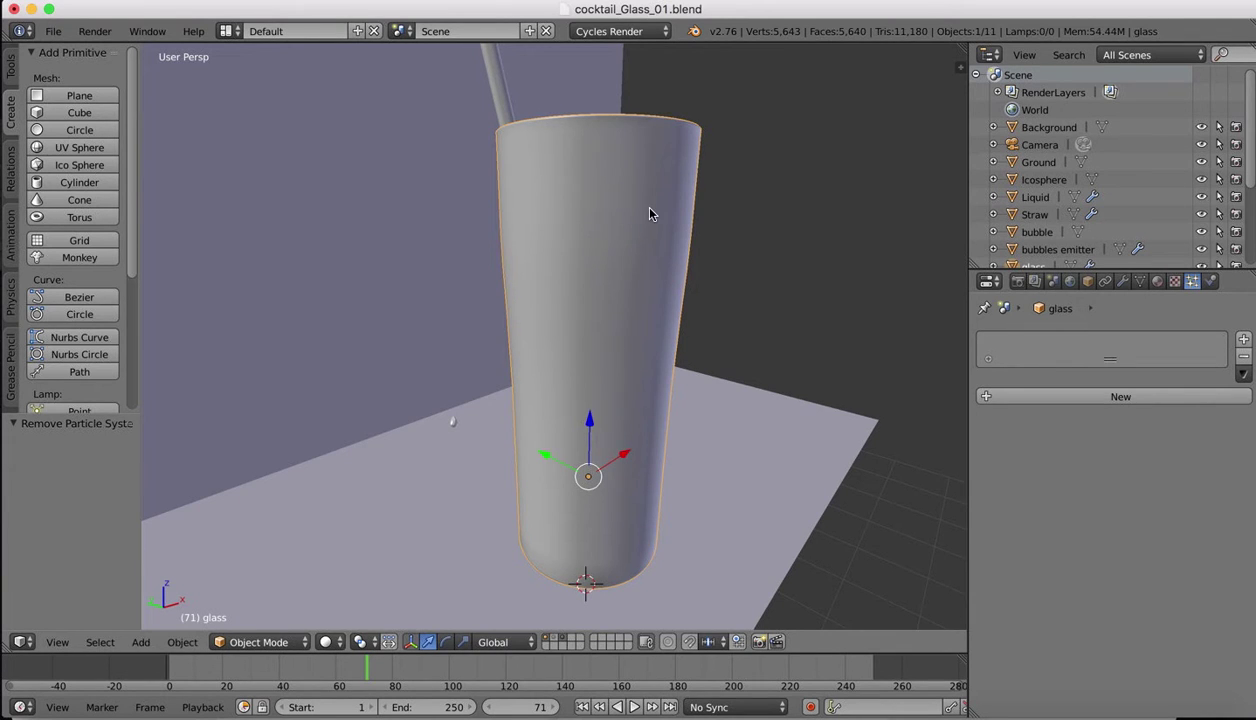
key("Tab")
scroll(642, 556, "down", 3)
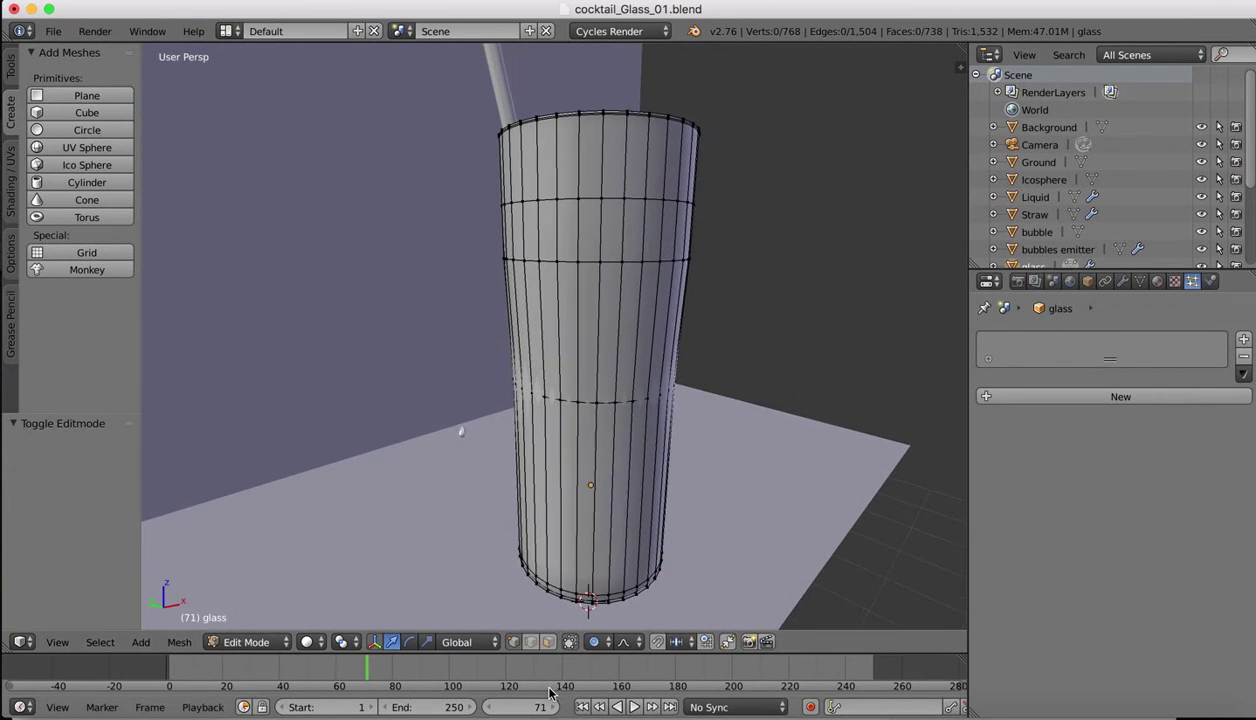
left_click(548, 641)
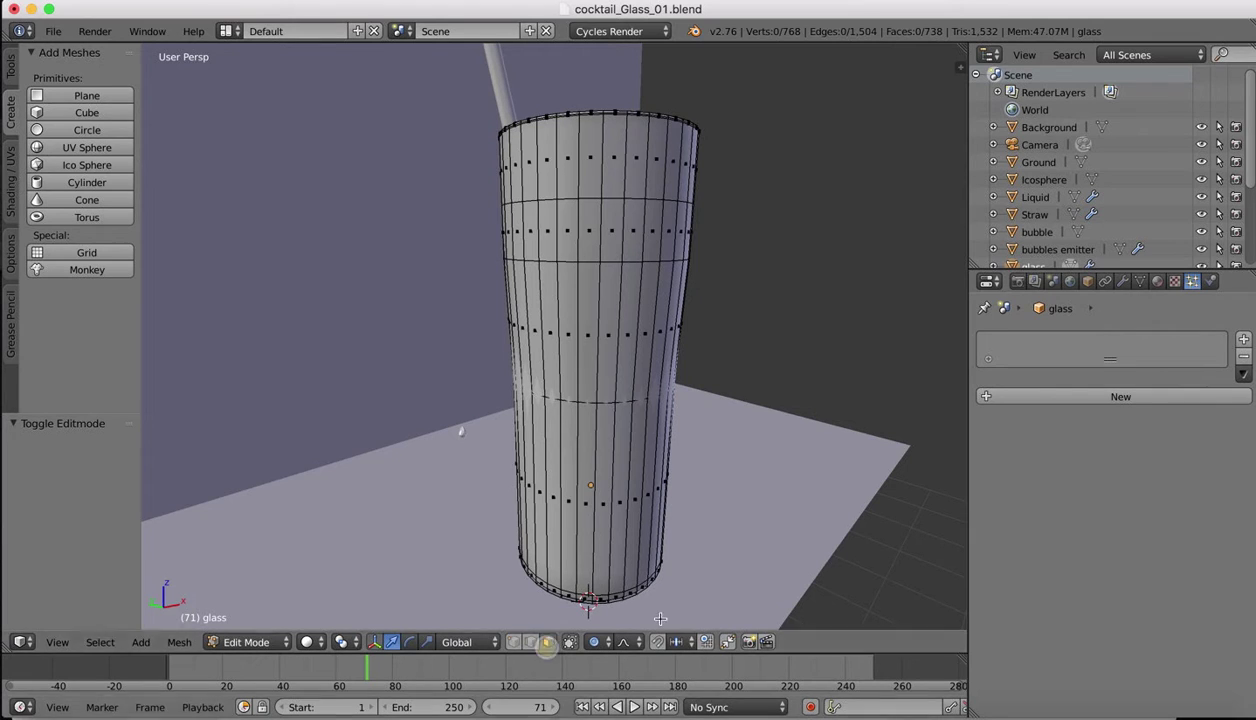
scroll(615, 399, "right", 3)
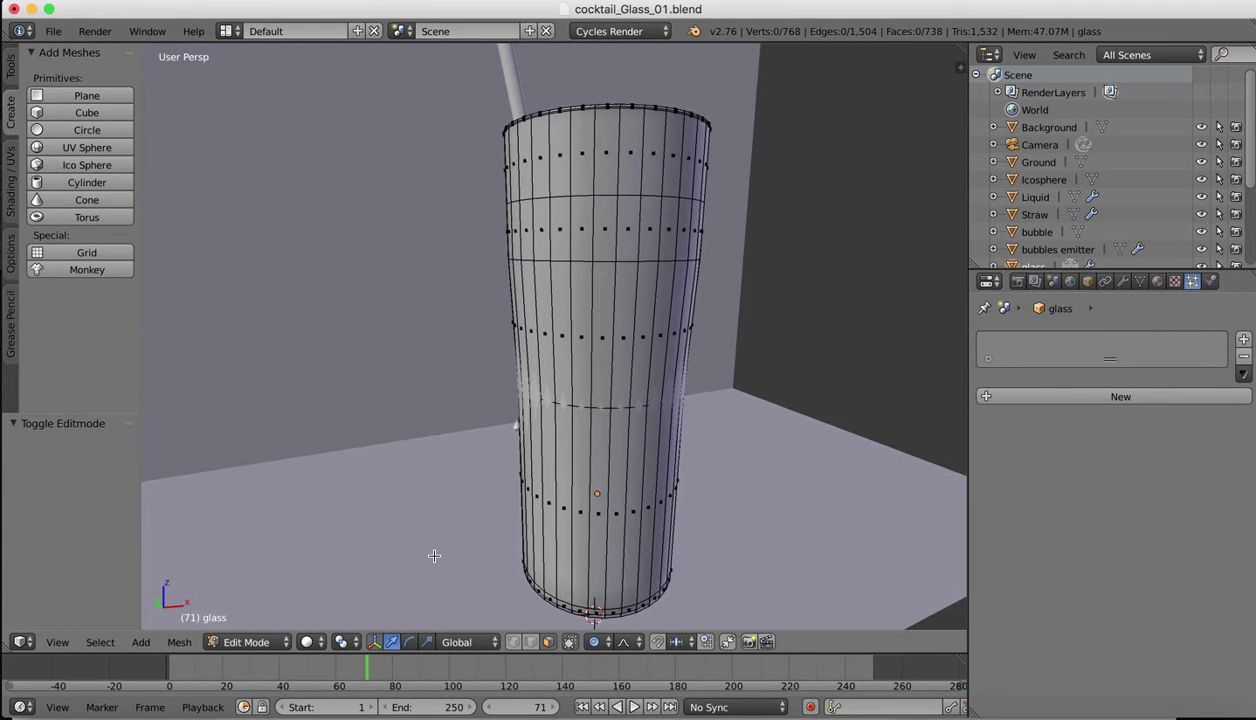
key("z")
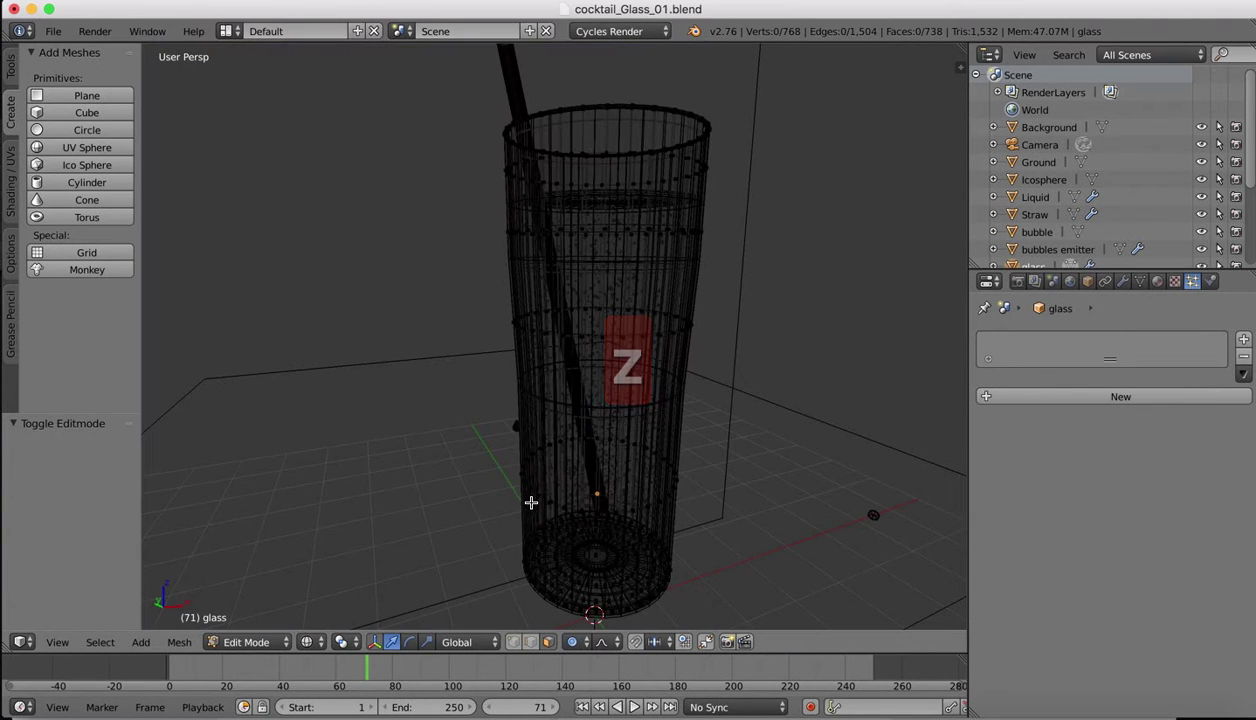
- From the front view, select all glass faces below the uppermost band near the rim, including the base
left_click(60, 643)
left_click(76, 532)
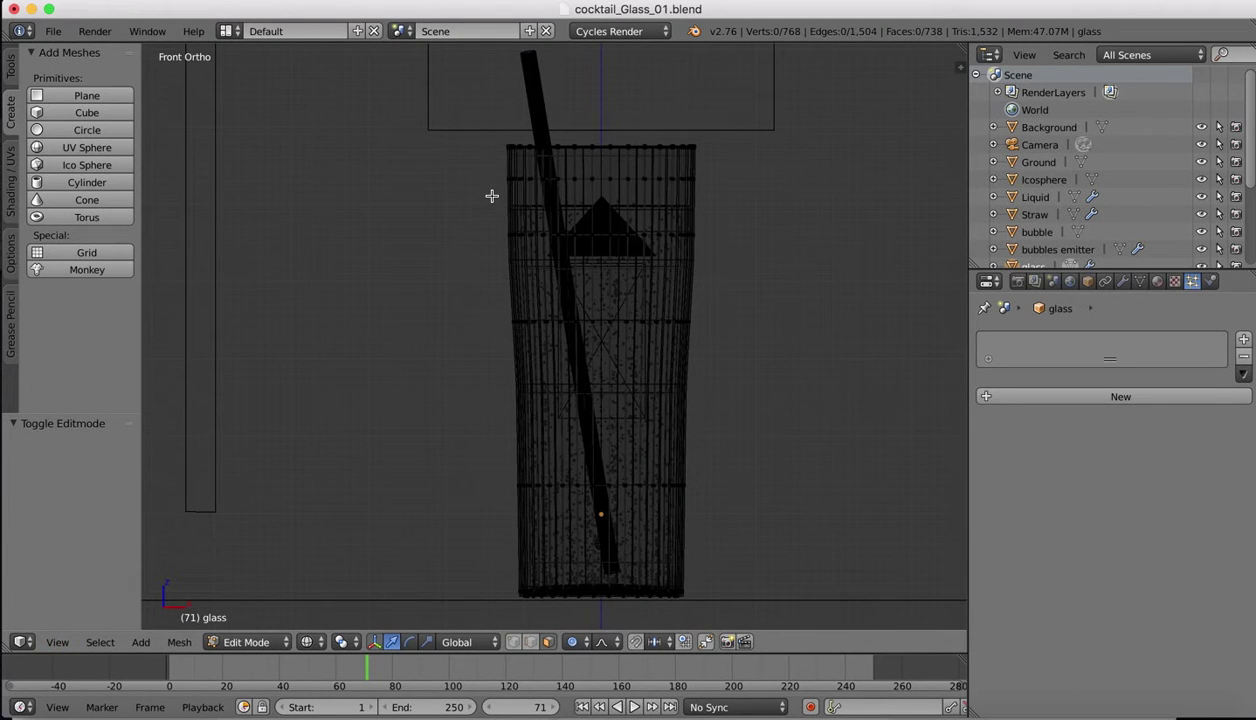
key("b")
left_click_drag(484, 197, 752, 611)
middle_click_drag(732, 345, 640, 184)
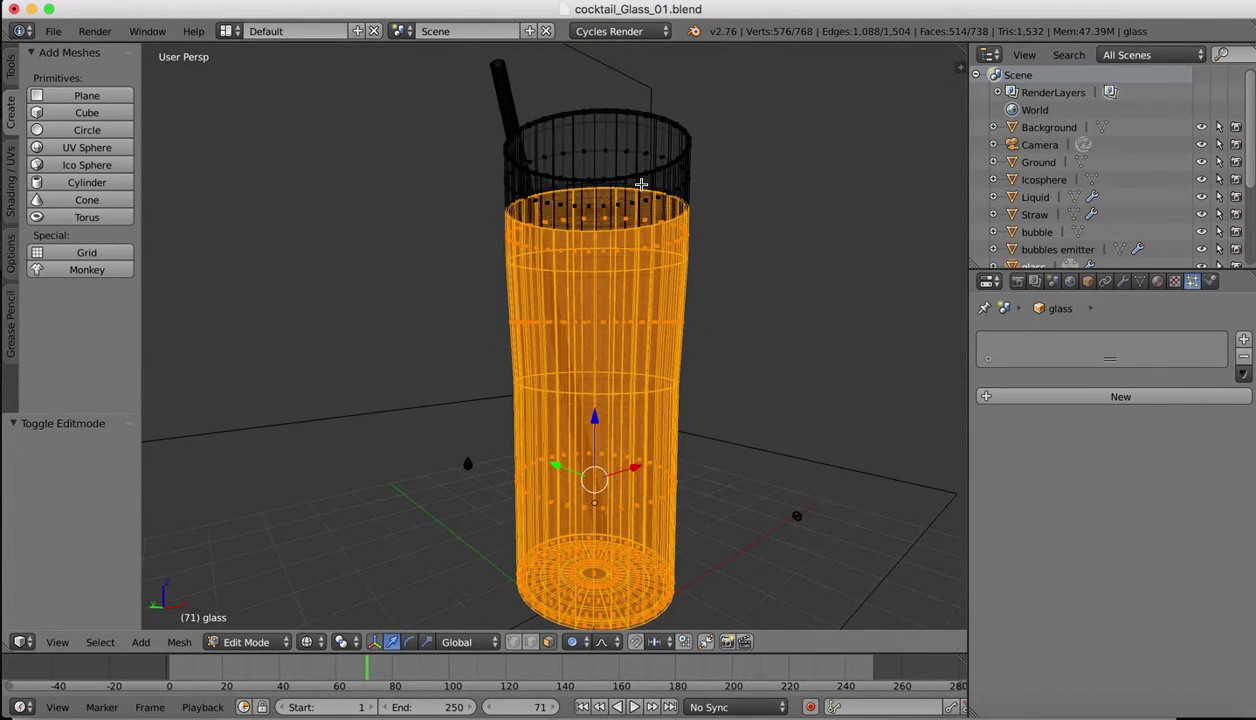
middle_click_drag(528, 170, 529, 170)
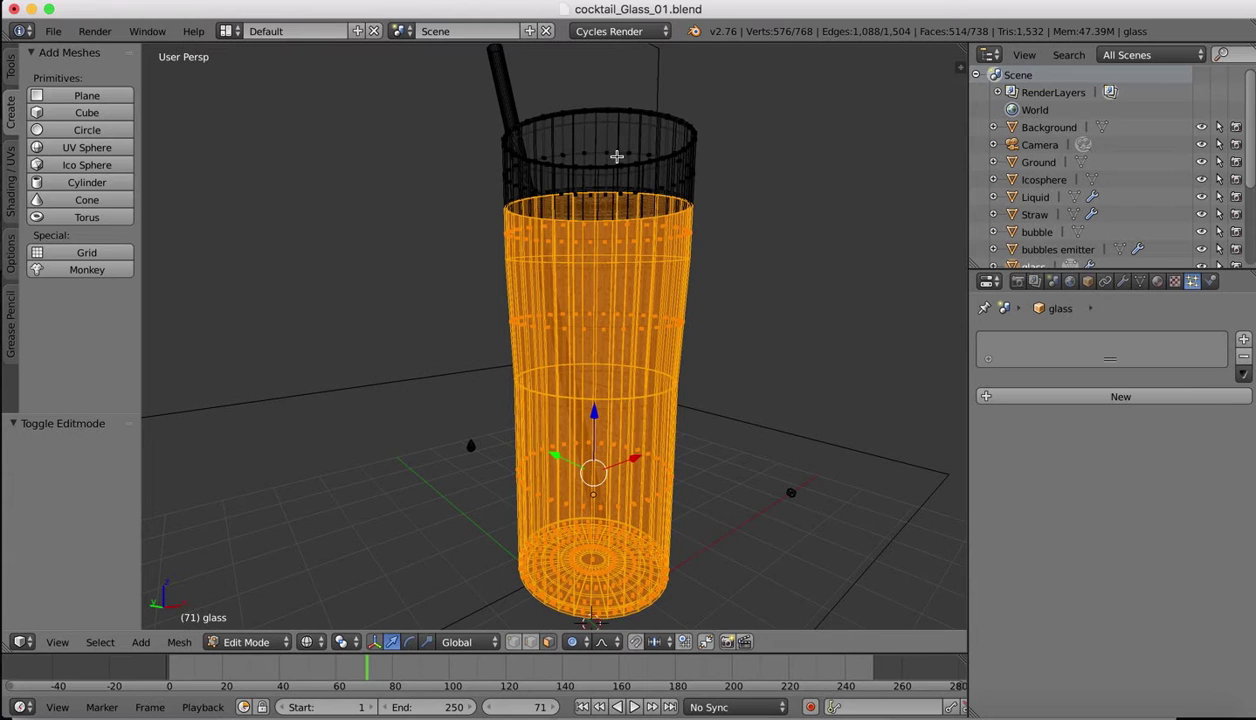
scroll(618, 155, "down", 3)
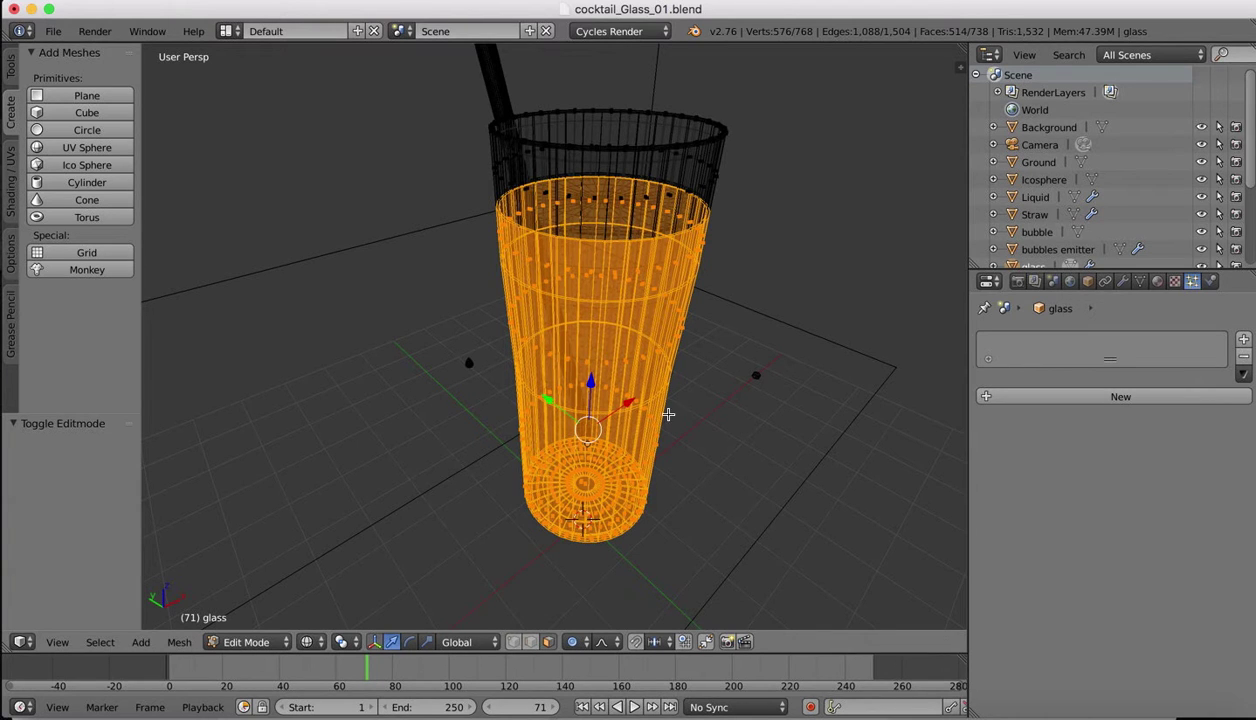
scroll(792, 194, "up", 3)
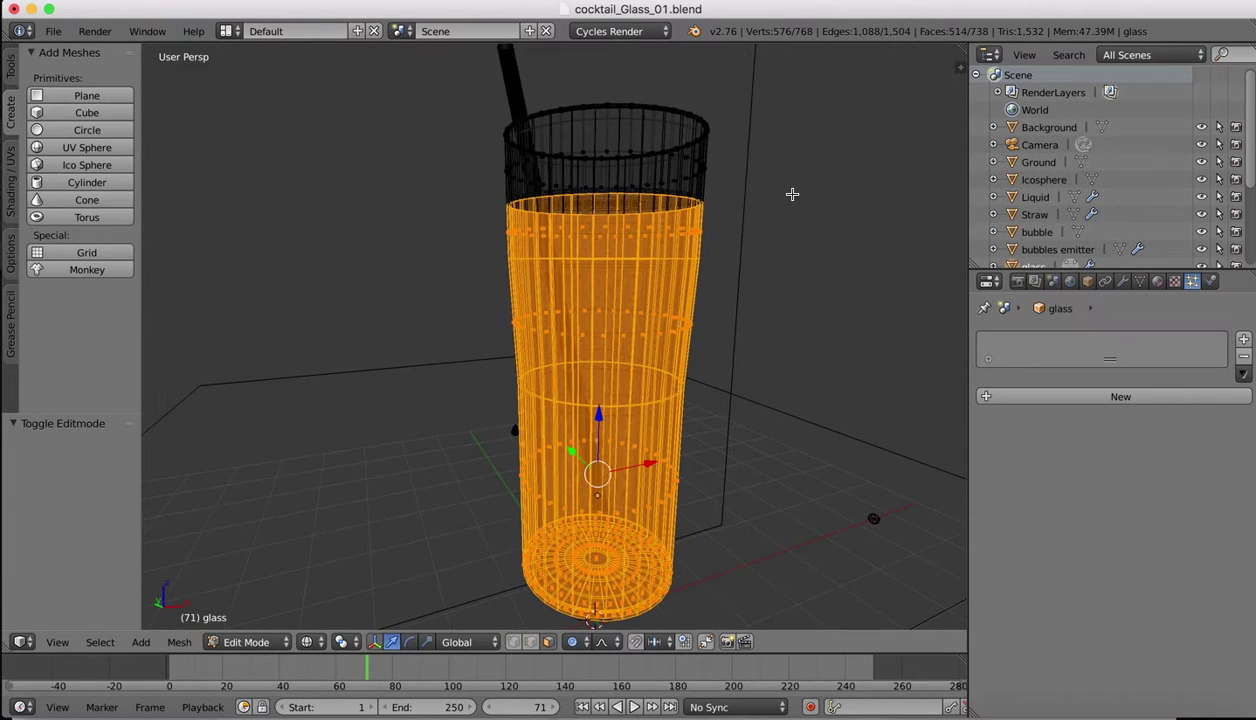
- Duplicate the selected glass faces in place and separate the copy into its own object
key("shift+d")
right_click(716, 365)
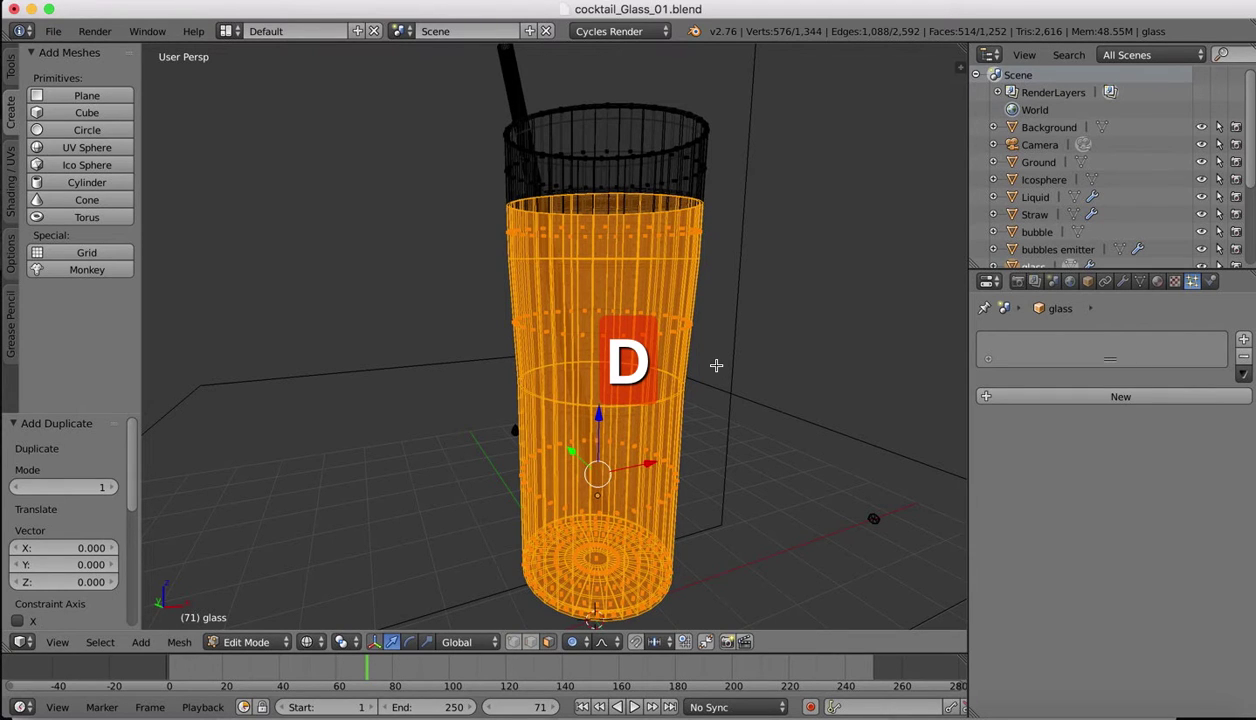
key("p")
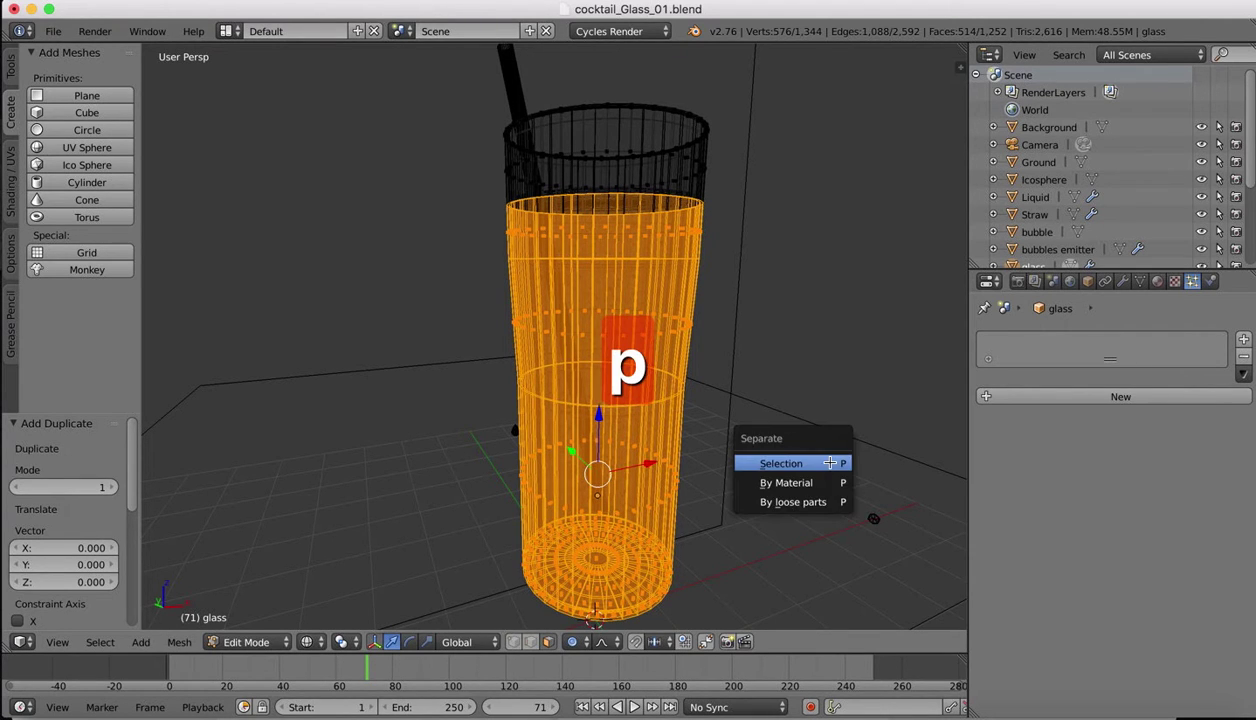
left_click(811, 463)
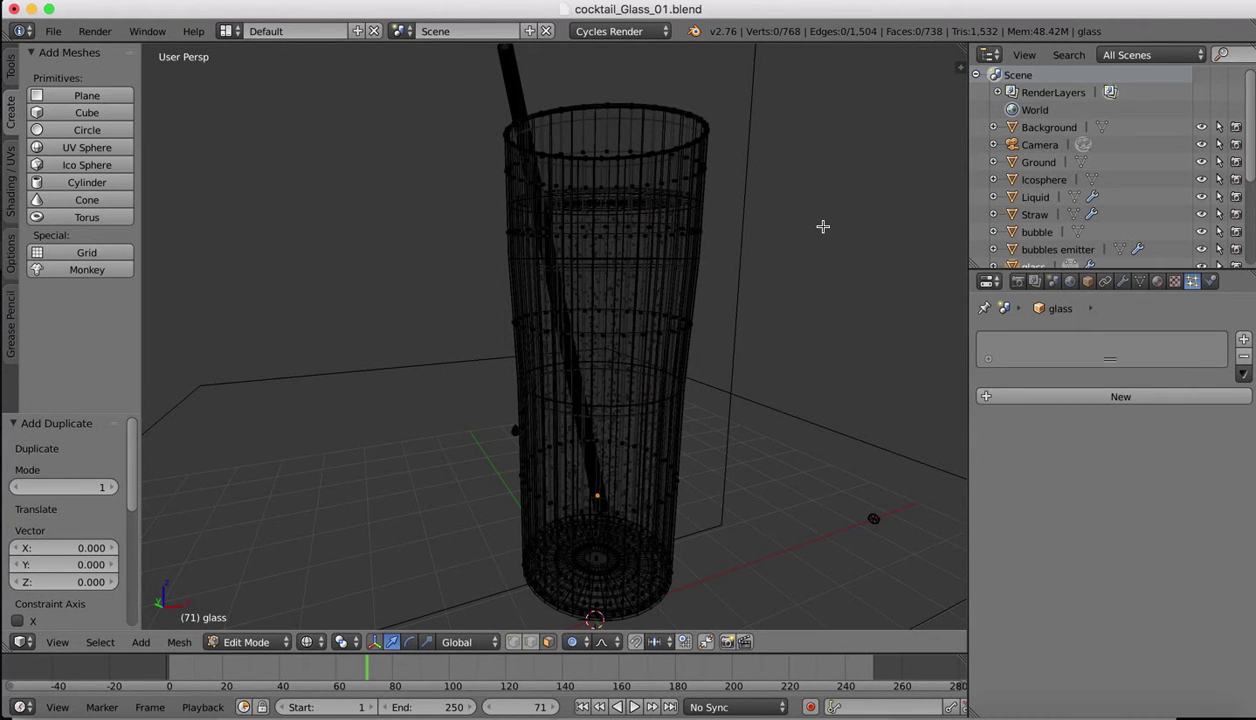
- Rename the separated glass copy as "droplet emitter"
scroll(1088, 238, "down", 5)
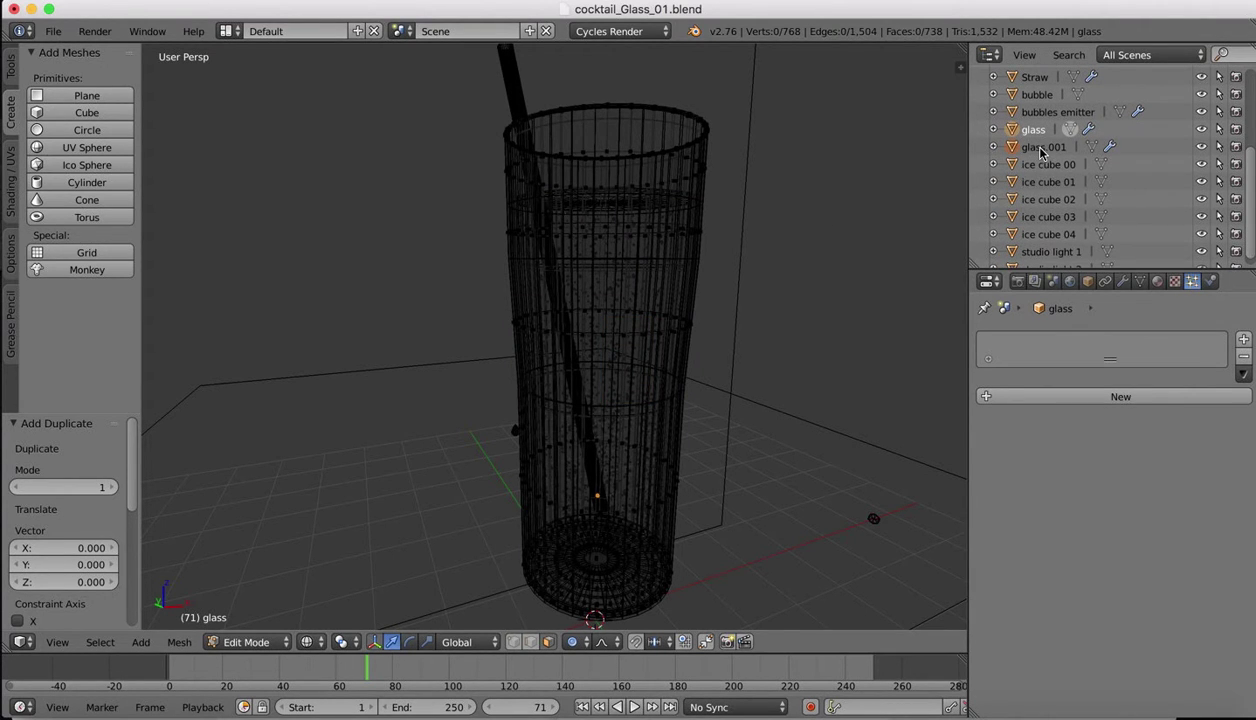
double_click(1040, 148)
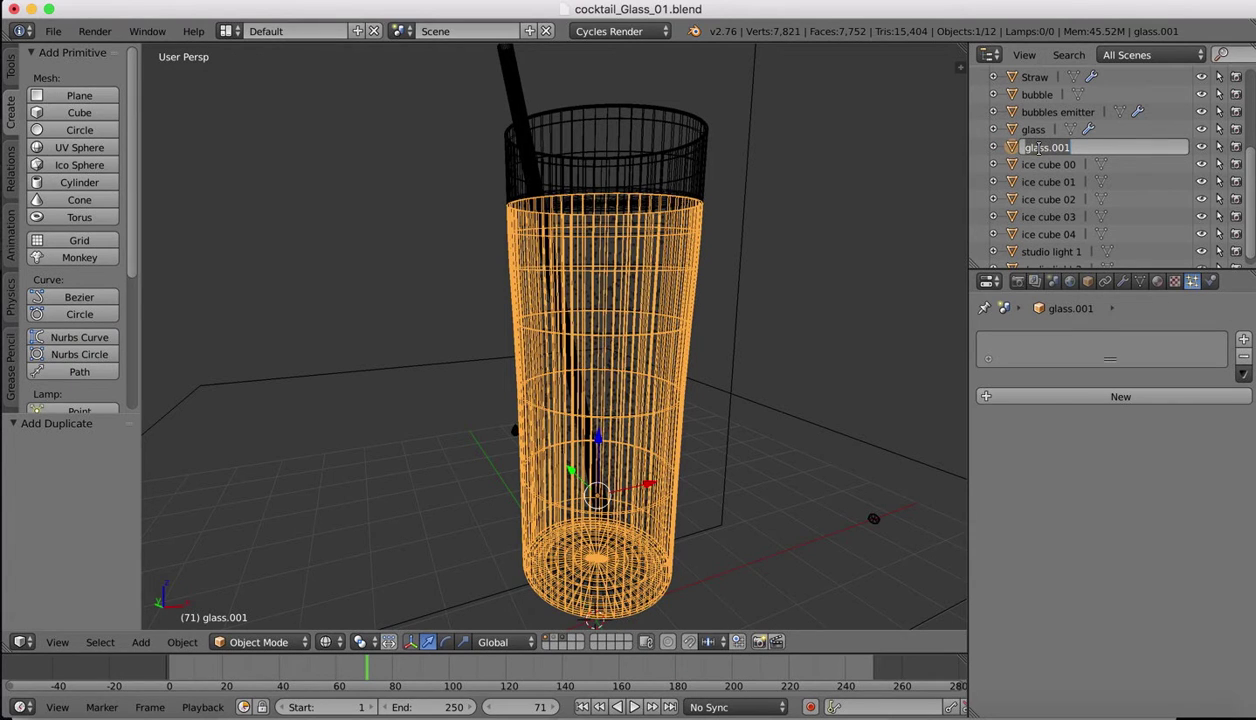
type("droplet")
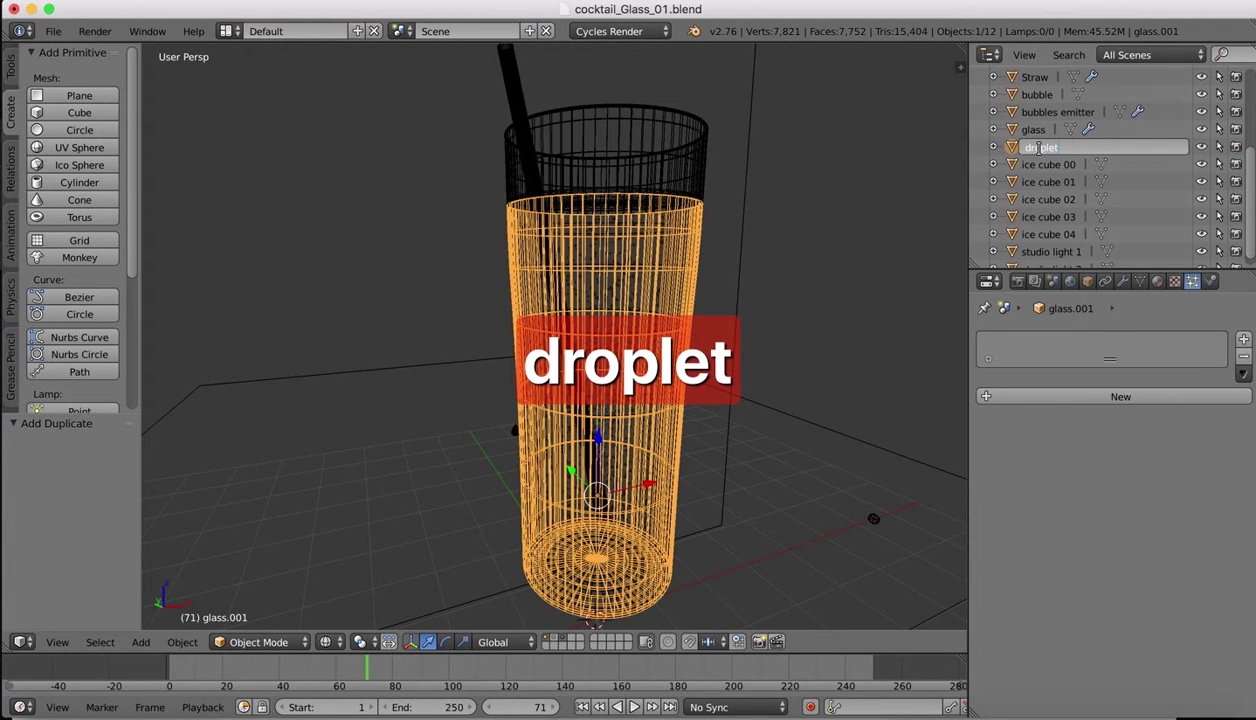
type(" emitter")
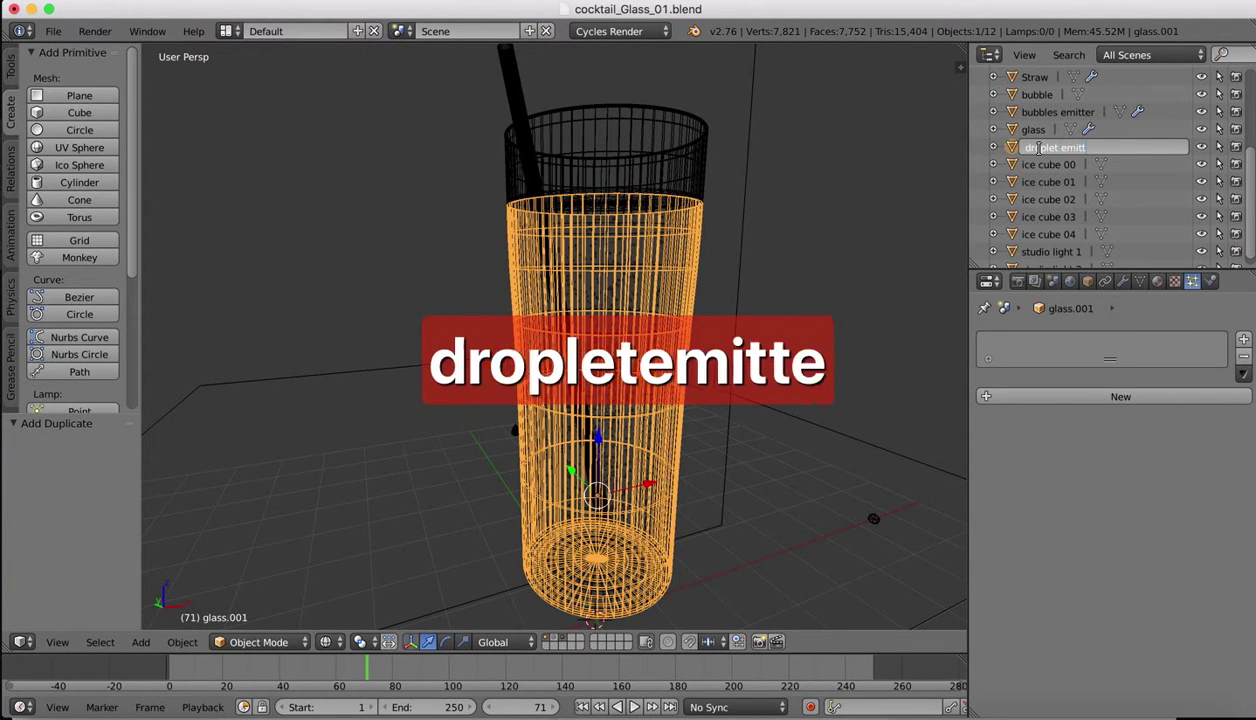
key("Return")
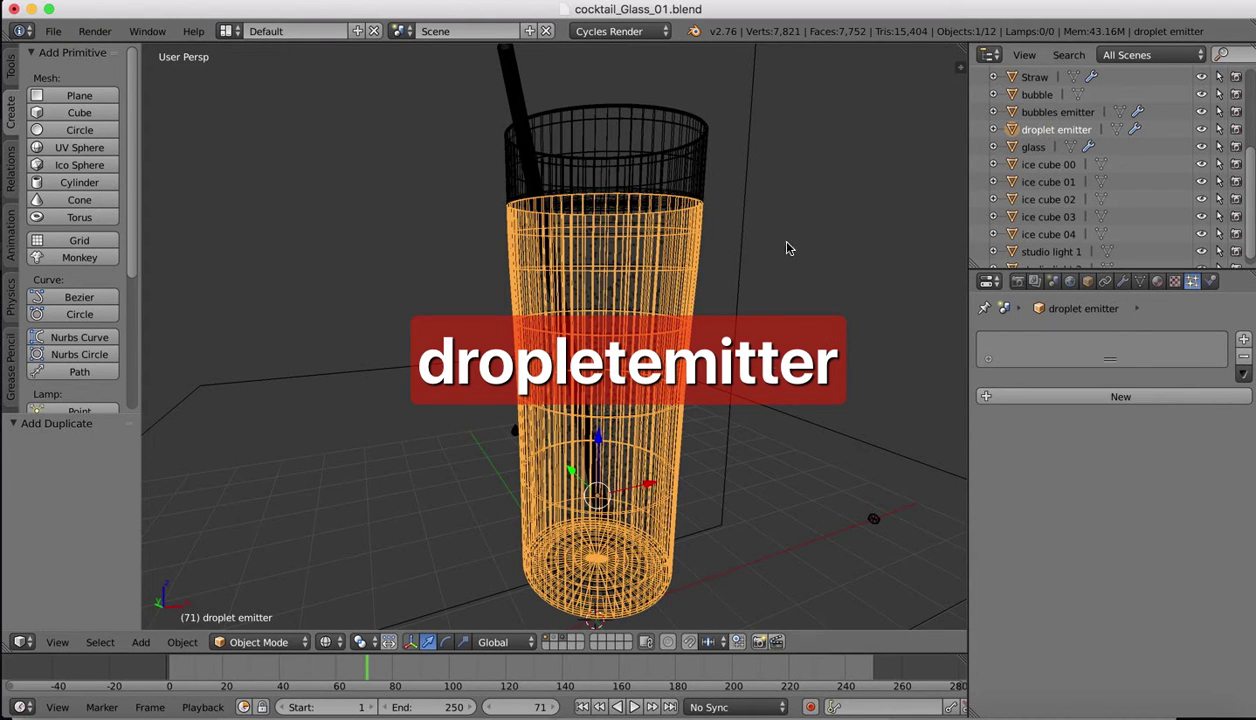
- Return to Object Mode and display the scene in solid shading with the droplet emitter selected
key("Tab")
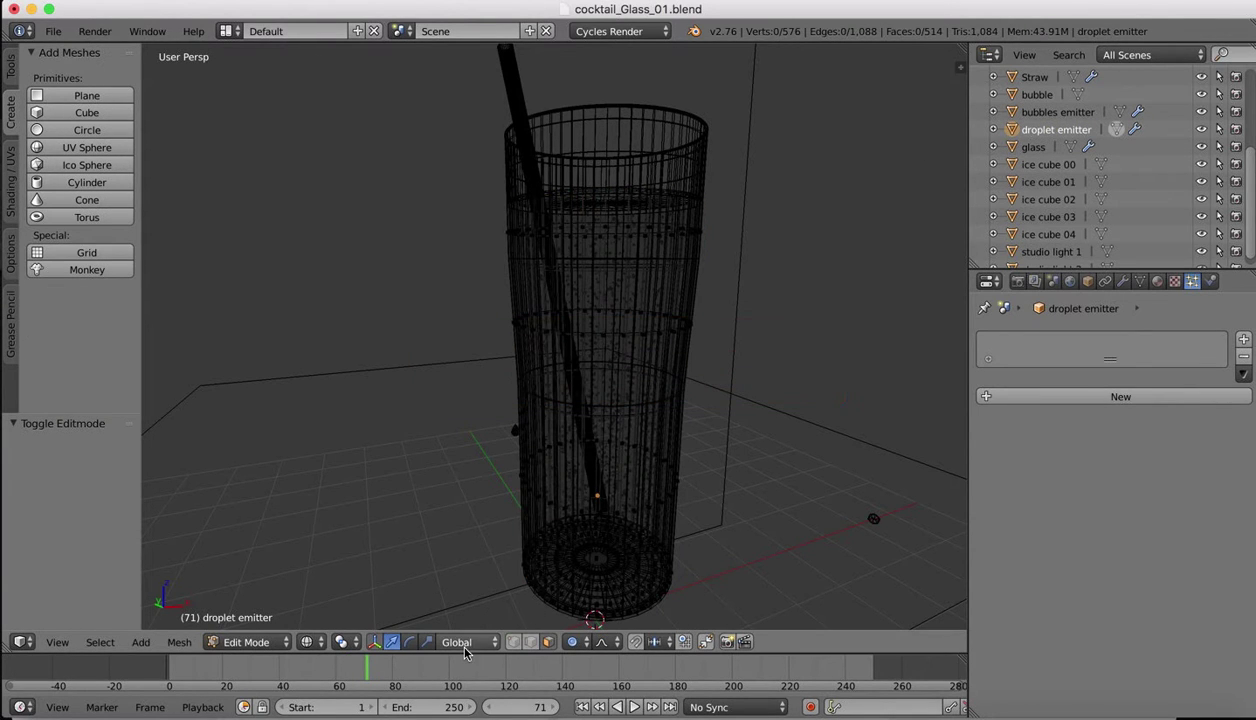
left_click(255, 641)
left_click(269, 624)
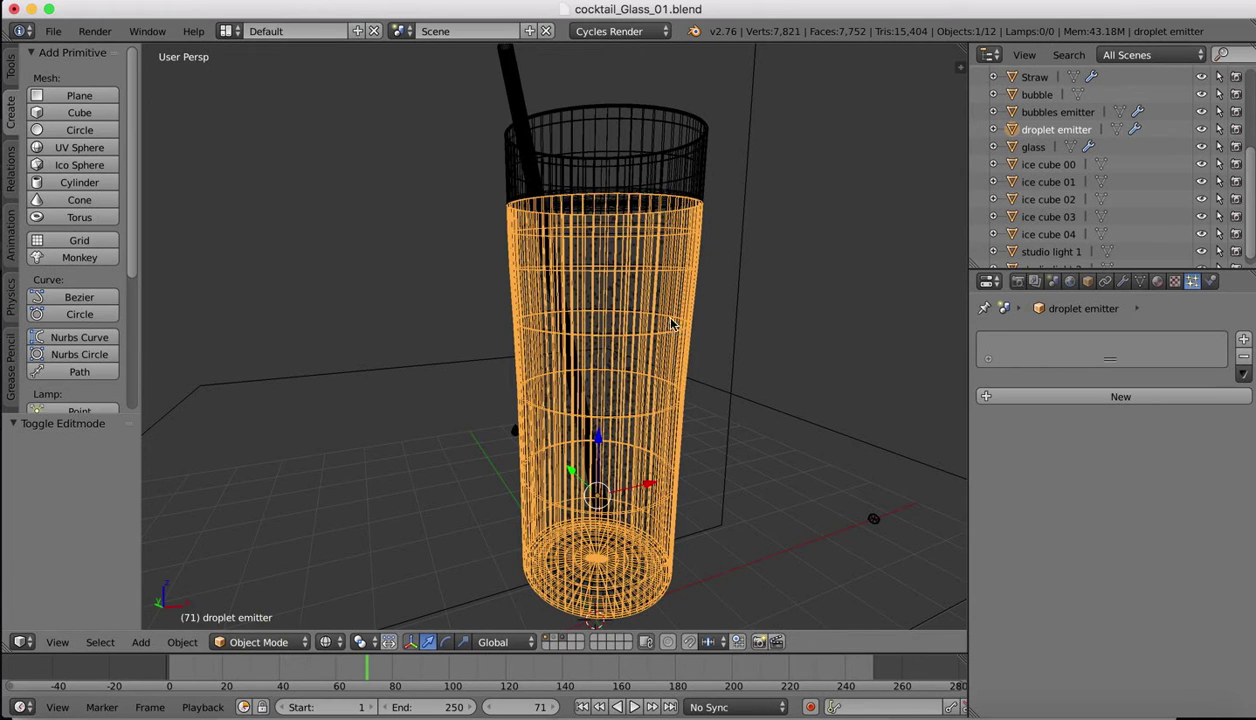
left_click(358, 641)
left_click(345, 580)
middle_click_drag(625, 323, 625, 323)
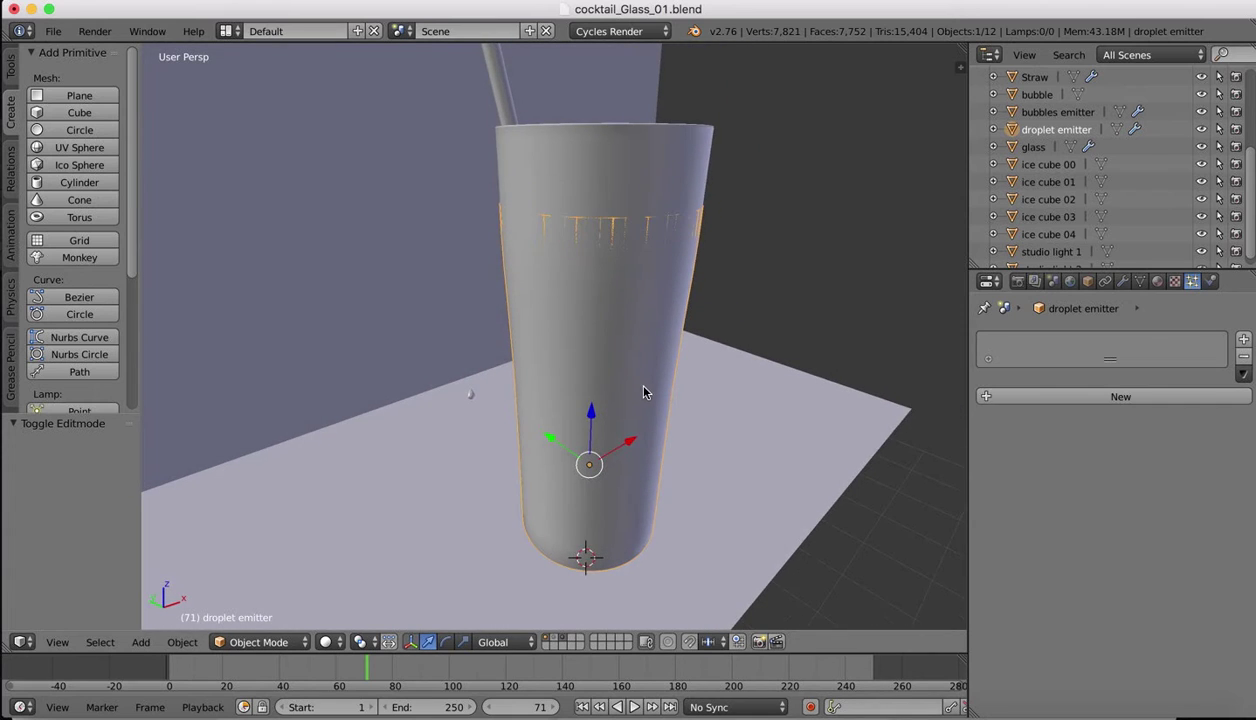
middle_click_drag(644, 388, 639, 381)
- Add a particle system to the droplet emitter and set its type to Hair
left_click(1241, 338)
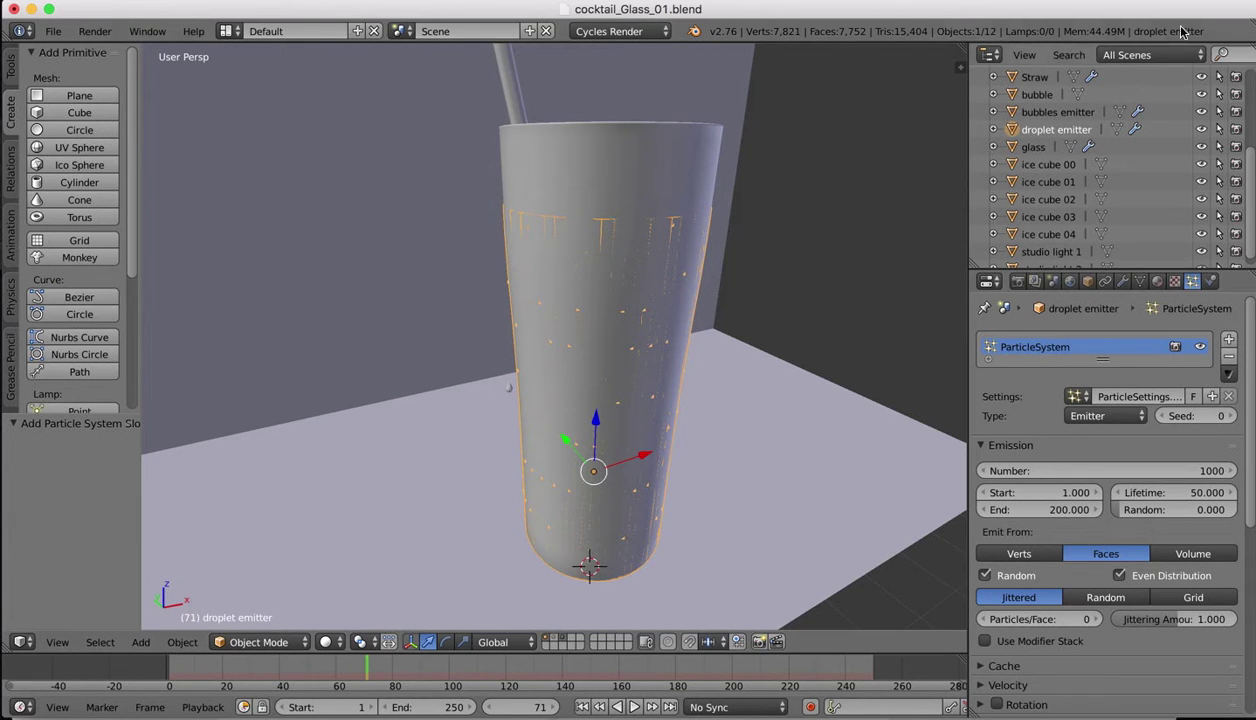
left_click(1108, 416)
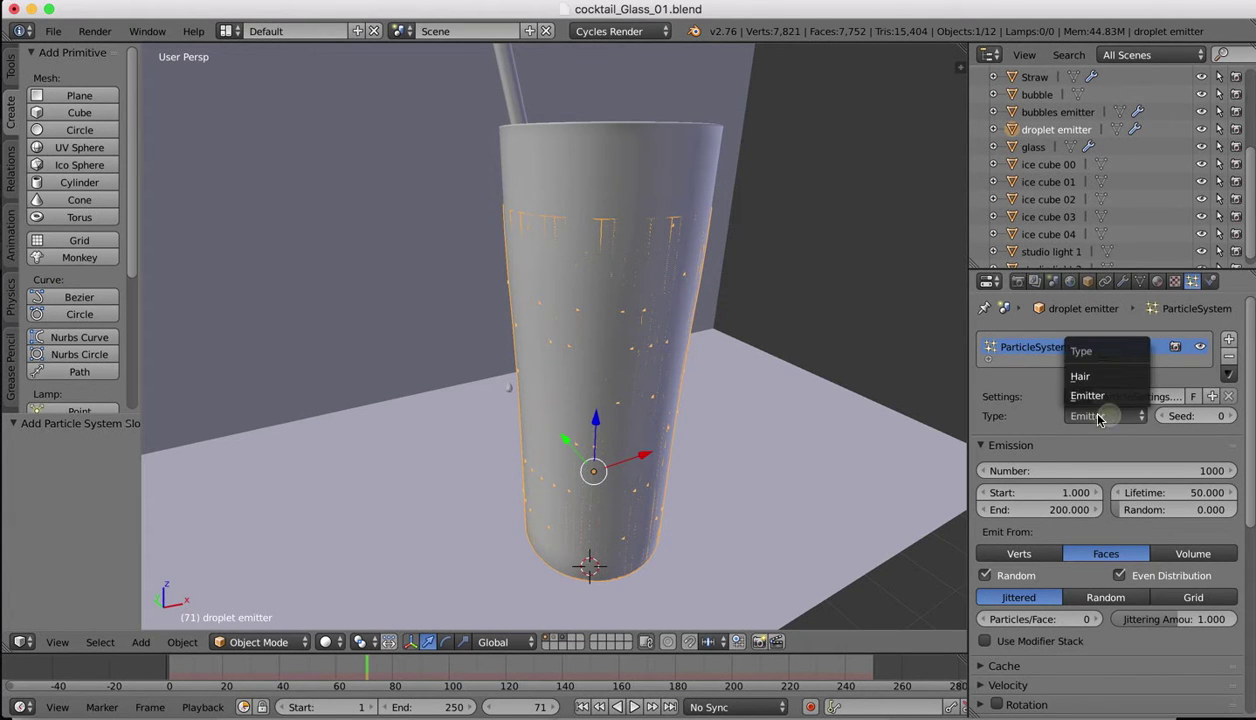
left_click(1088, 374)
- Turn off rendering of the emitter itself and render its particles as an object, using bubble as the dupli object
scroll(1172, 568, "down", 5)
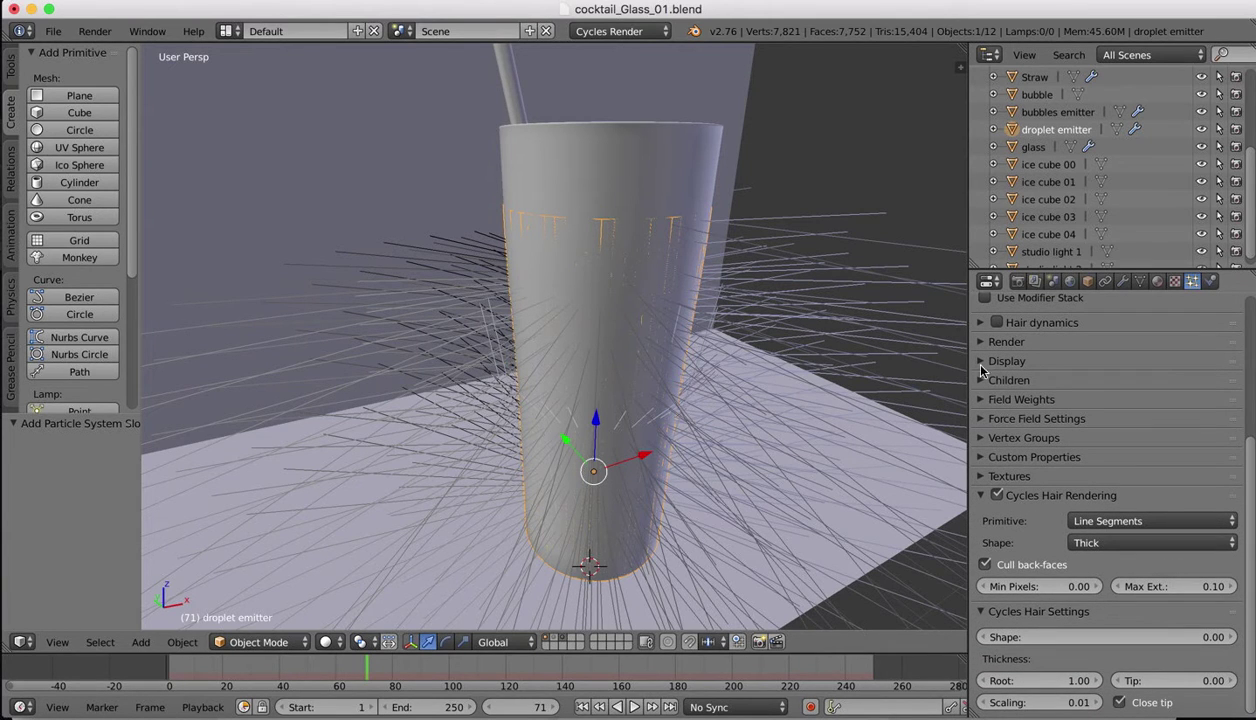
left_click(979, 342)
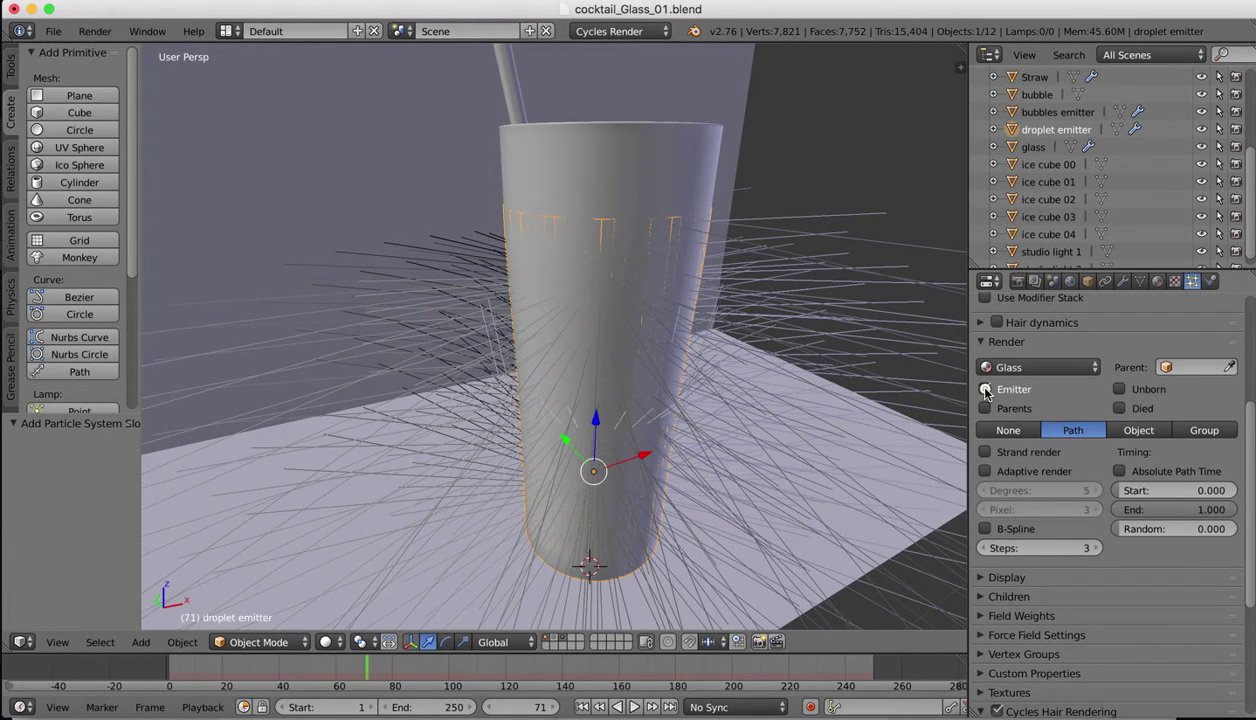
left_click(985, 390)
left_click(1138, 431)
left_click(1074, 453)
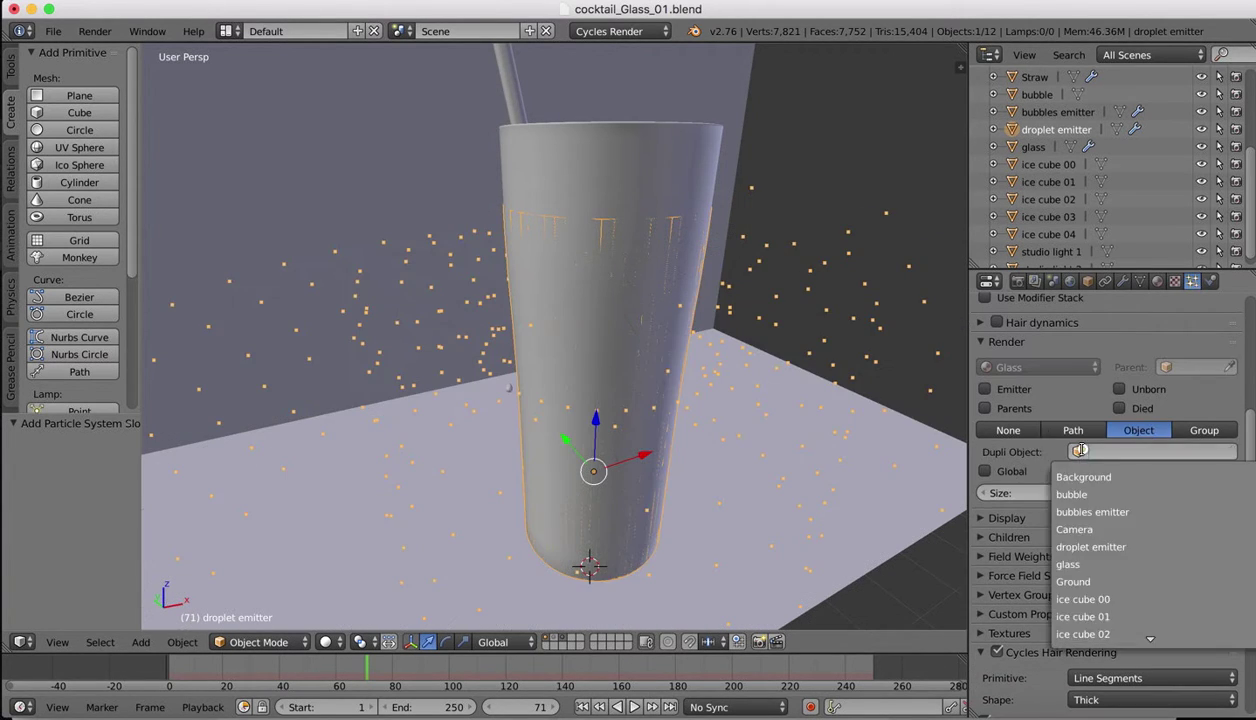
left_click(1071, 494)
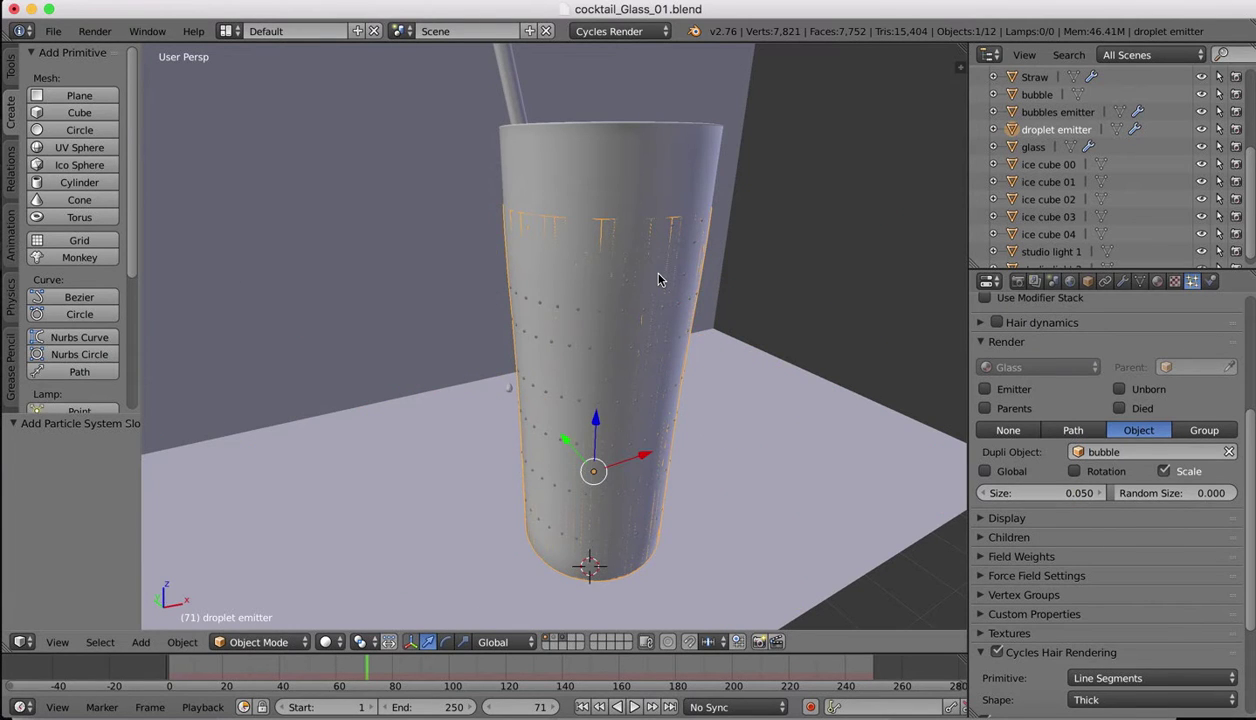
- Enable the droplet emitter's advanced hair settings and set the particle distribution to Random
middle_click_drag(658, 274, 658, 280)
scroll(1116, 370, "up", 5)
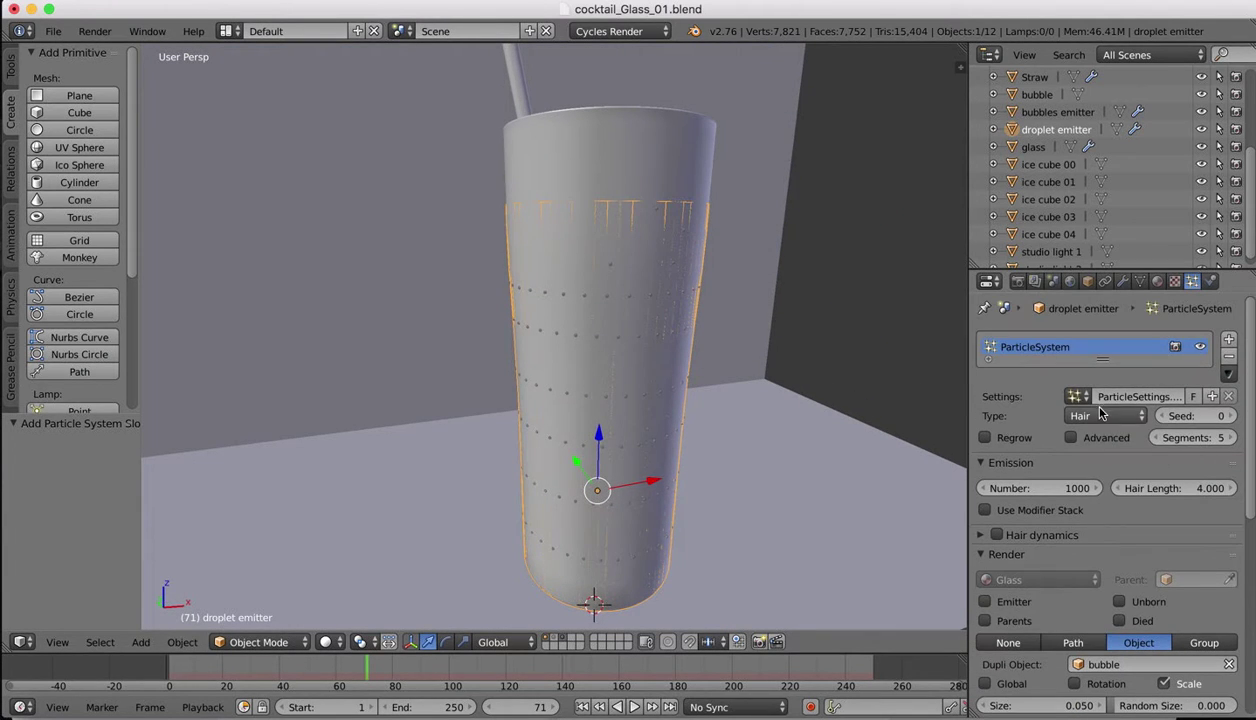
left_click(1070, 439)
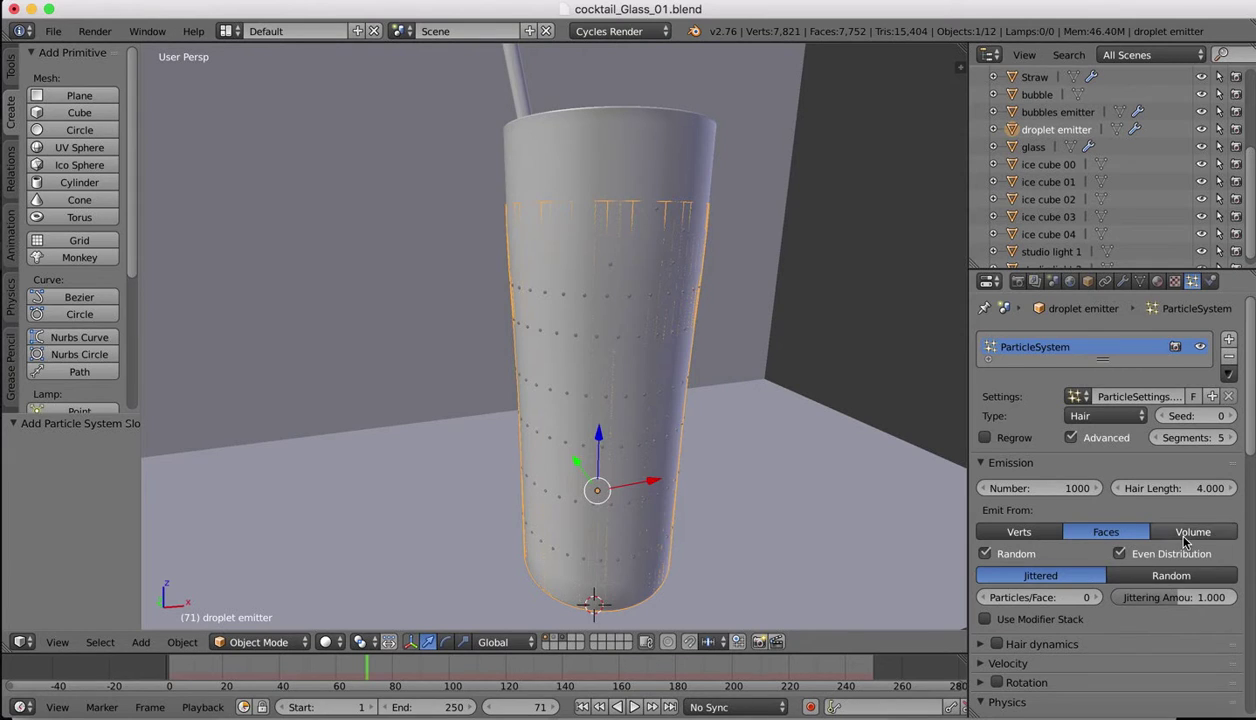
left_click(1160, 577)
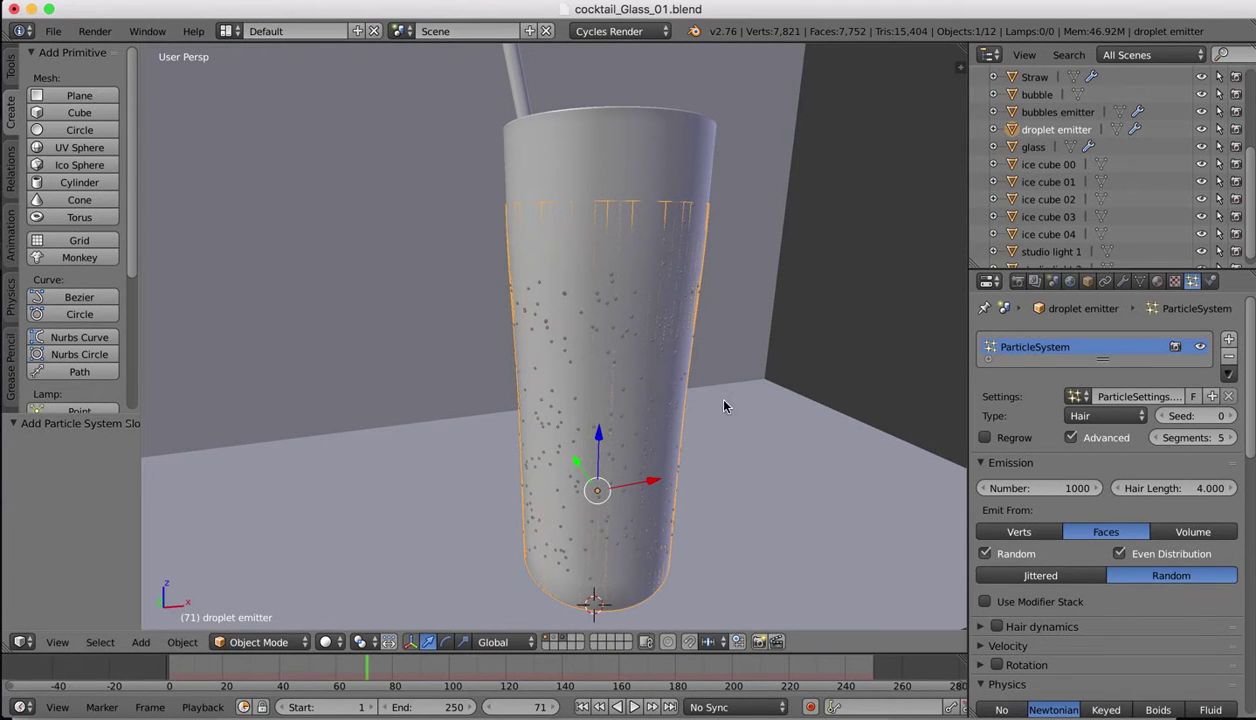
- Preview the cocktail glass and its droplets through the camera with rendered viewport shading
scroll(717, 398, "down", 5, "shift")
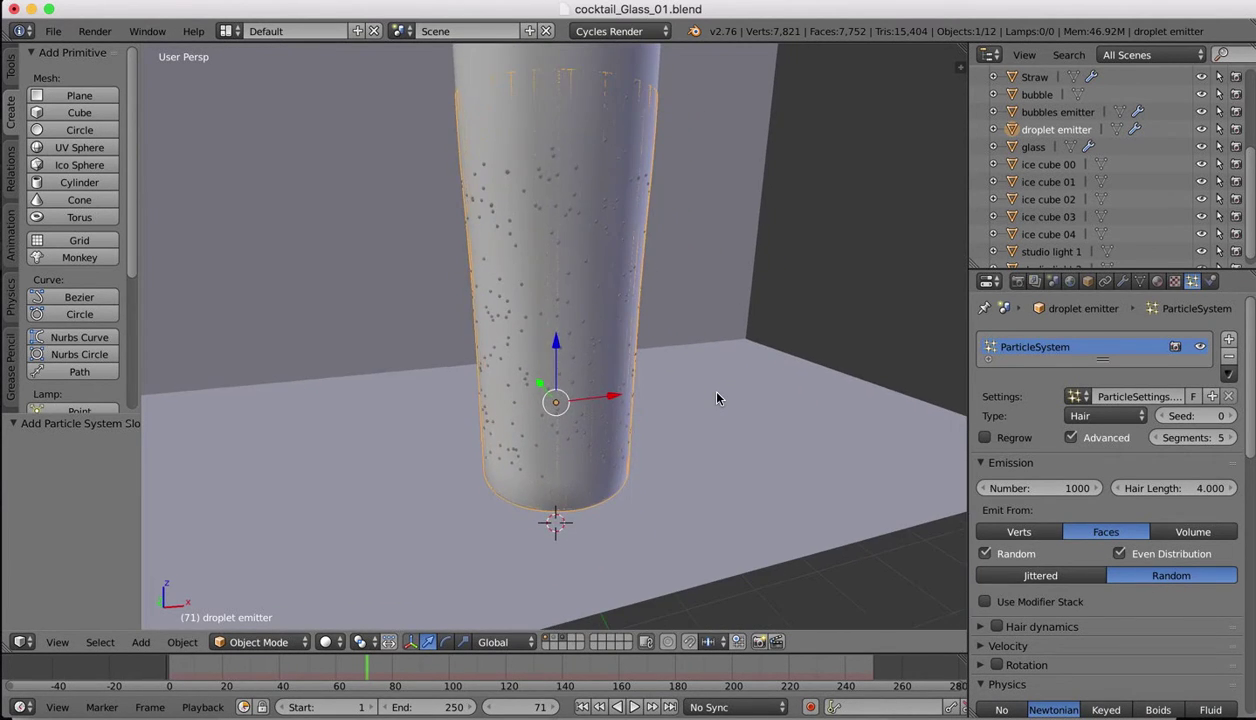
scroll(717, 400, "down", 2, "ctrl")
scroll(717, 398, "up", 4, "shift")
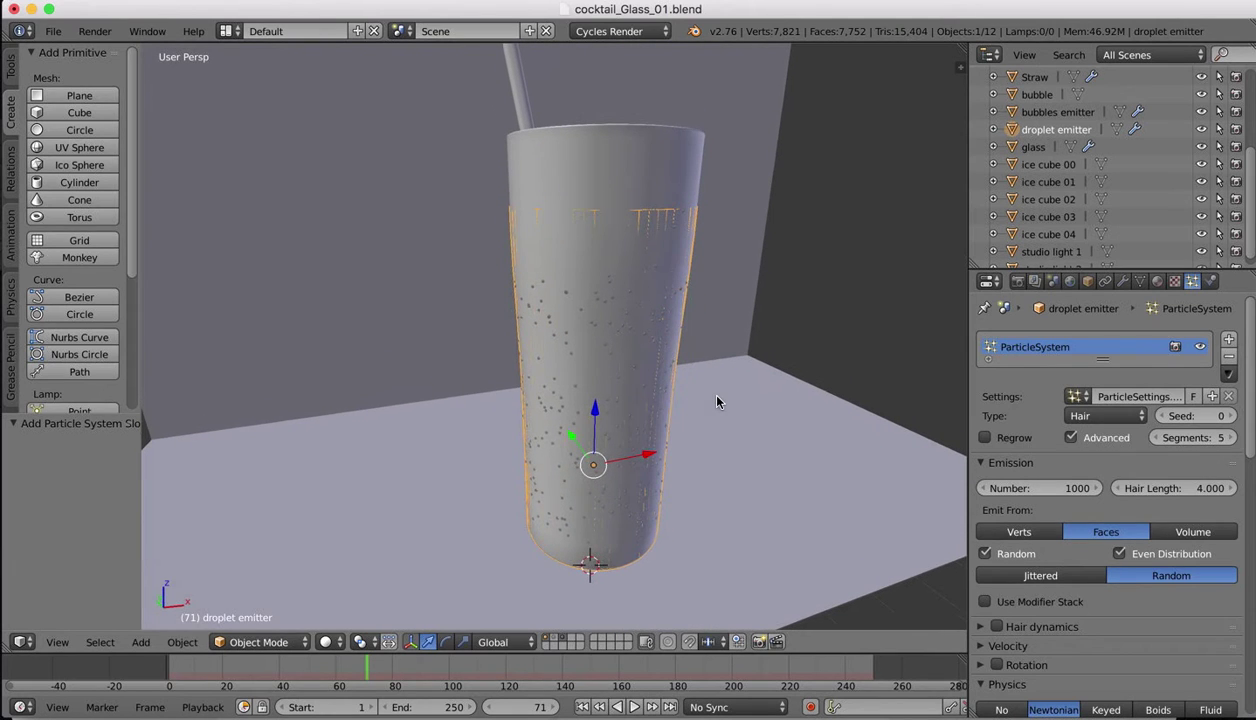
left_click(57, 642)
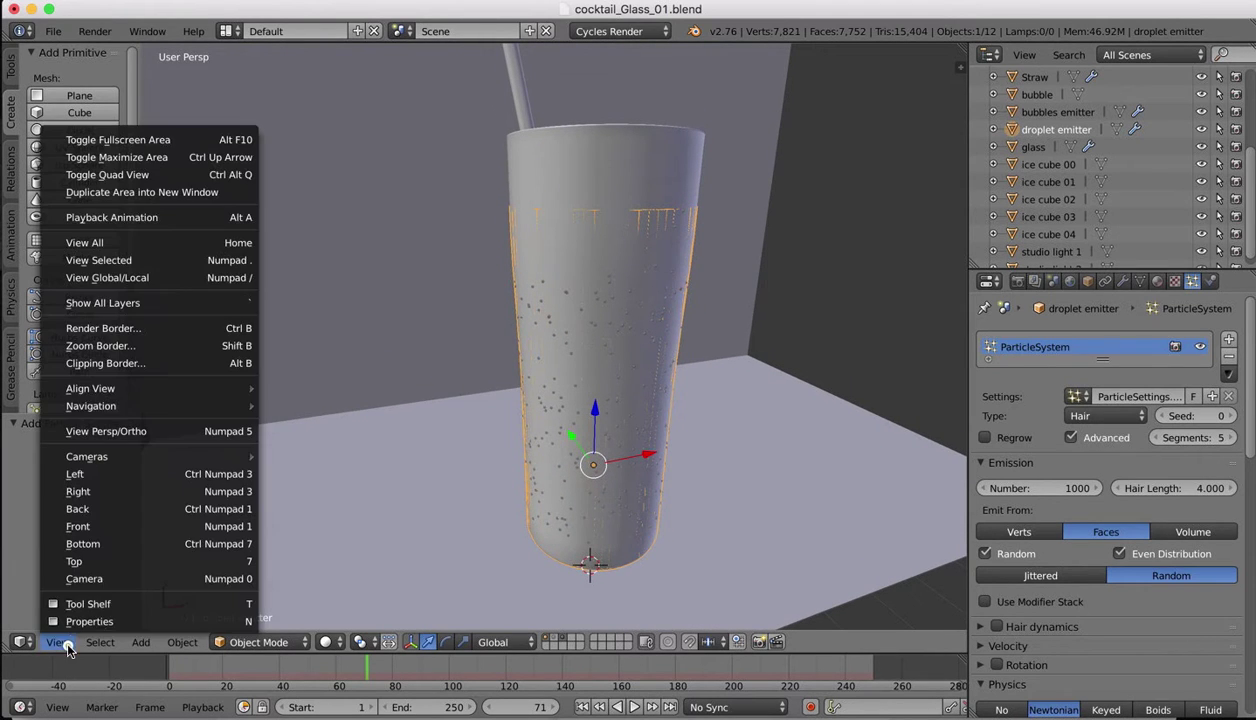
left_click(116, 570)
left_click(328, 641)
left_click(335, 534)
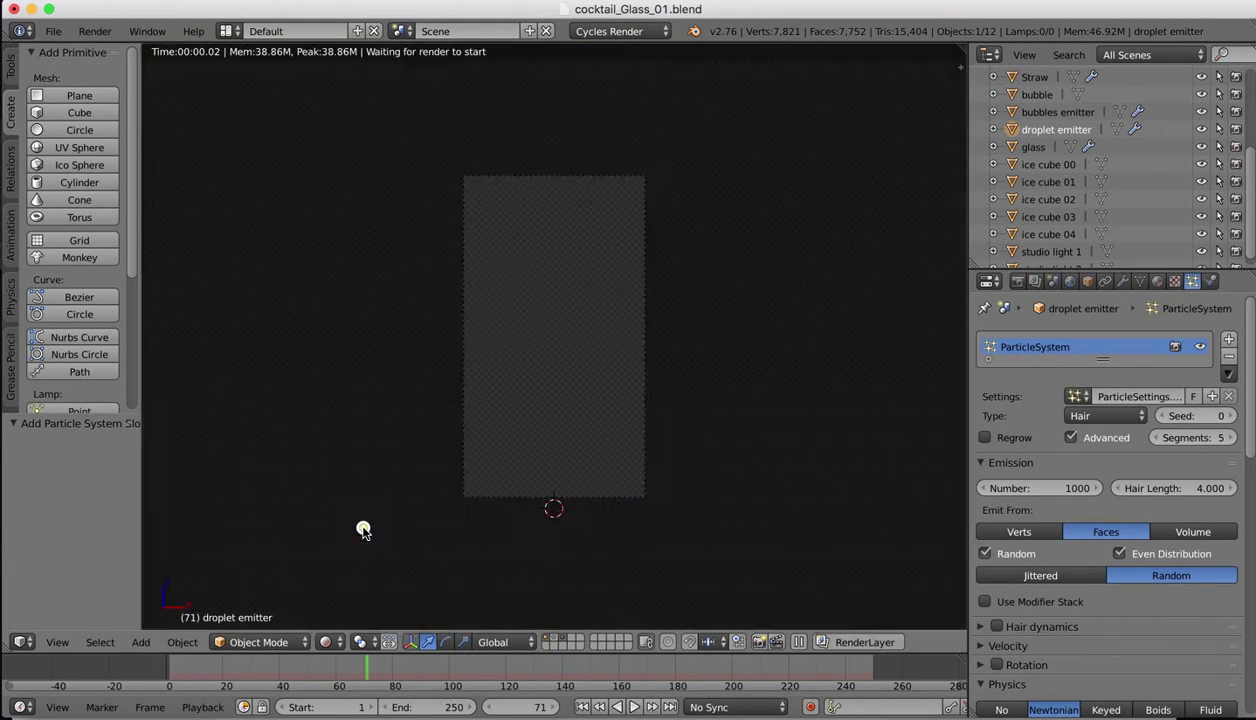
scroll(520, 318, "up", 3)
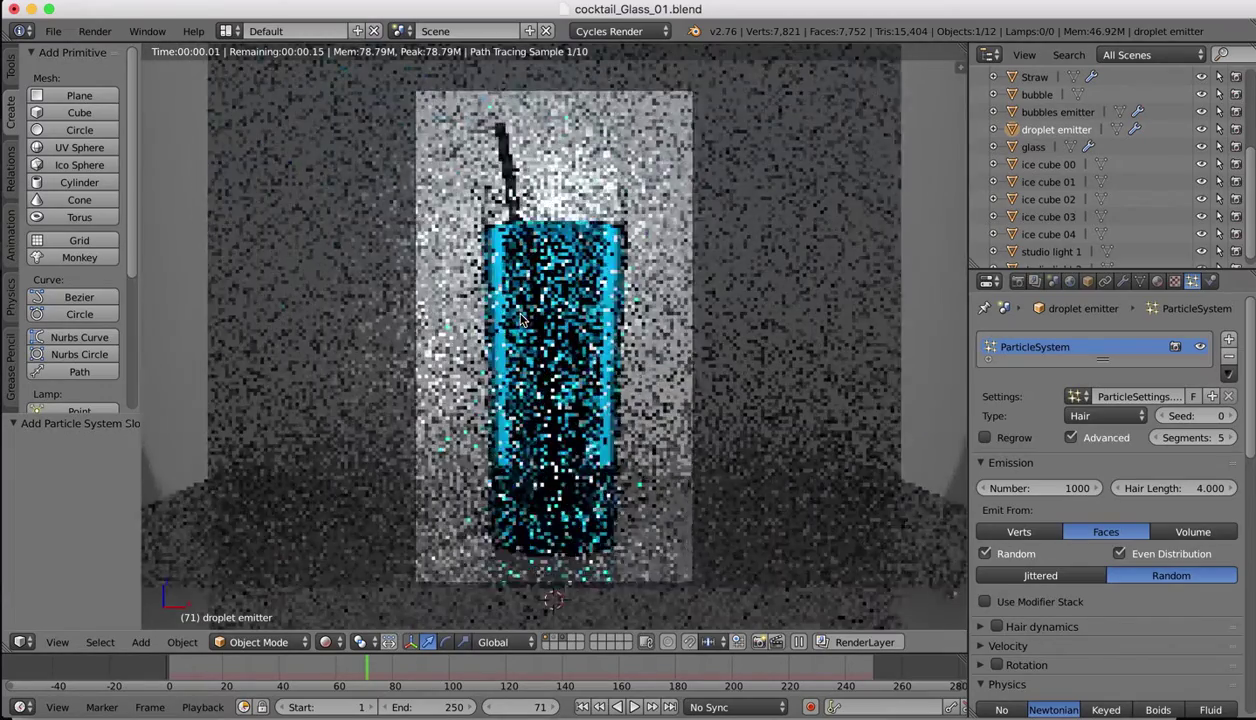
scroll(520, 318, "up", 1)
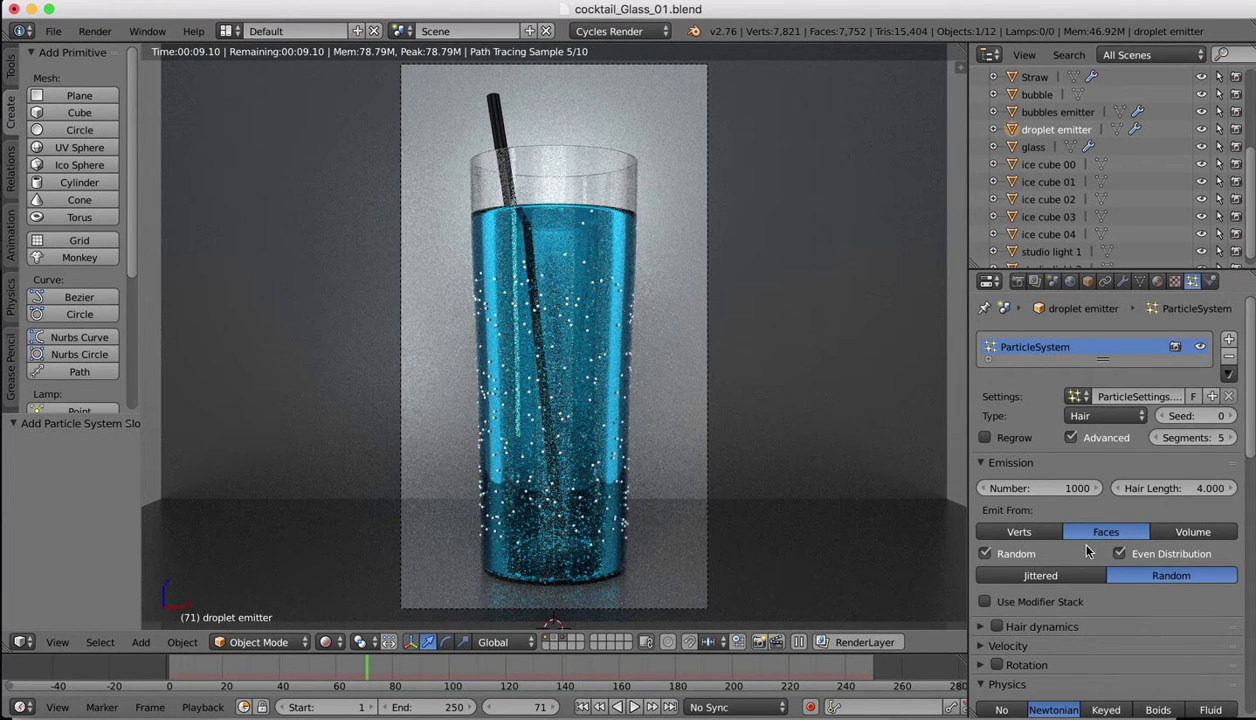
- Review the droplet emitter's particle settings, including its display options, and collapse the Physics, Render, Display and Cycles Hair Rendering sections
scroll(1133, 612, "down", 5)
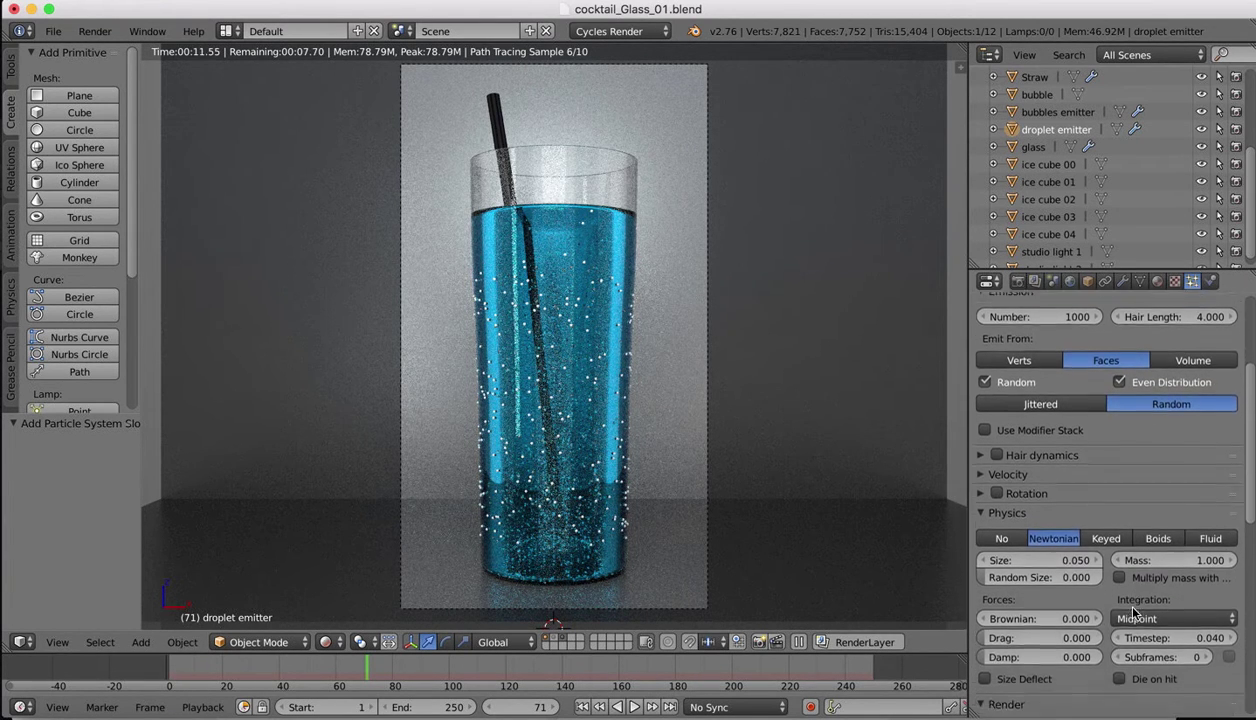
left_click(979, 495)
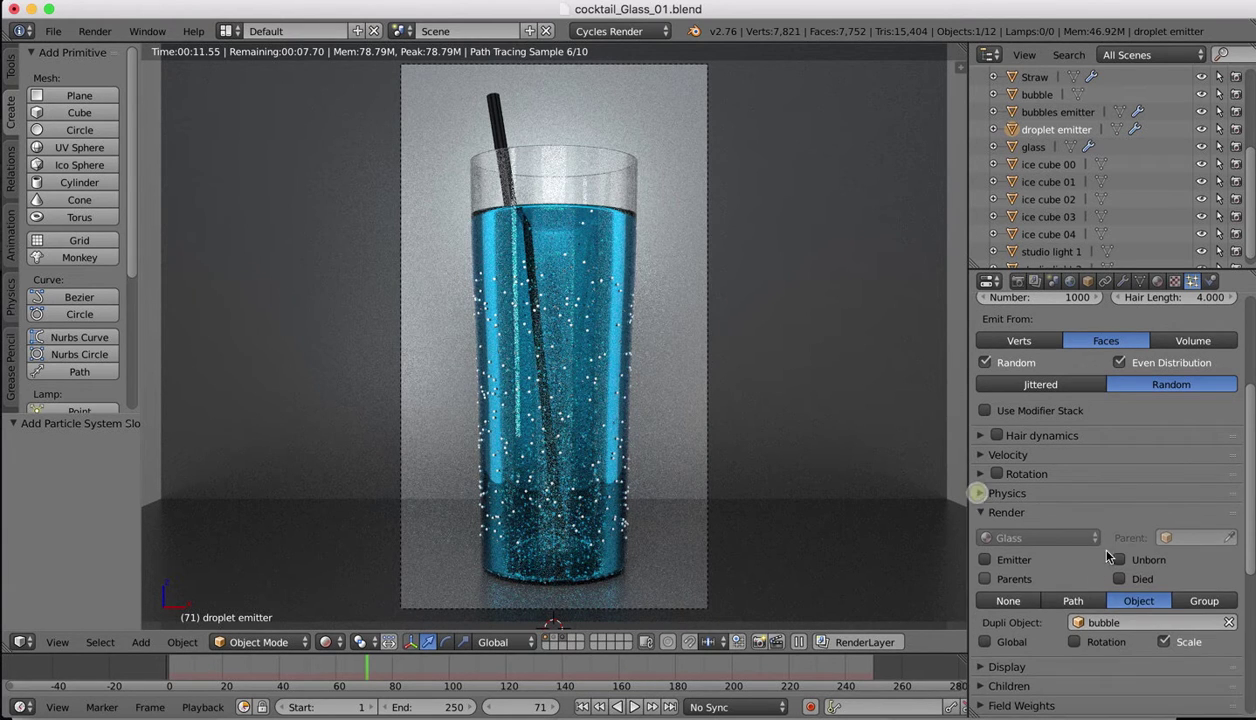
left_click(980, 512)
scroll(1014, 569, "down", 4)
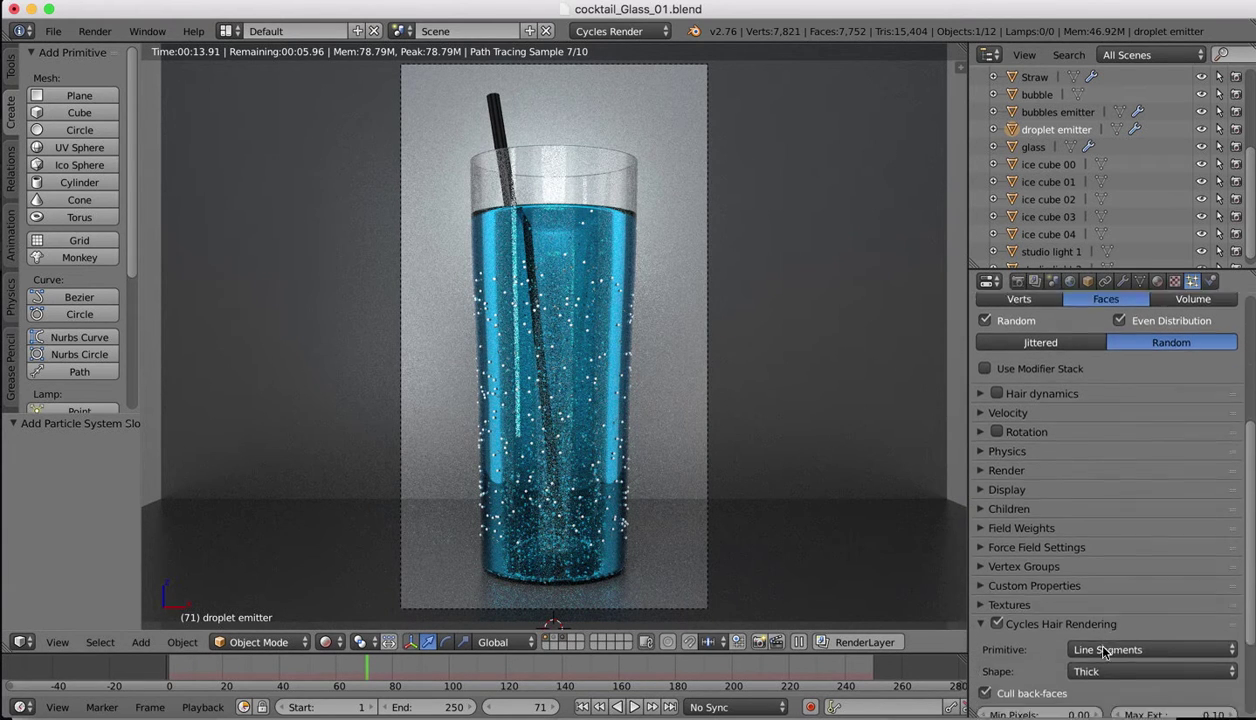
left_click(975, 502)
left_click(979, 368)
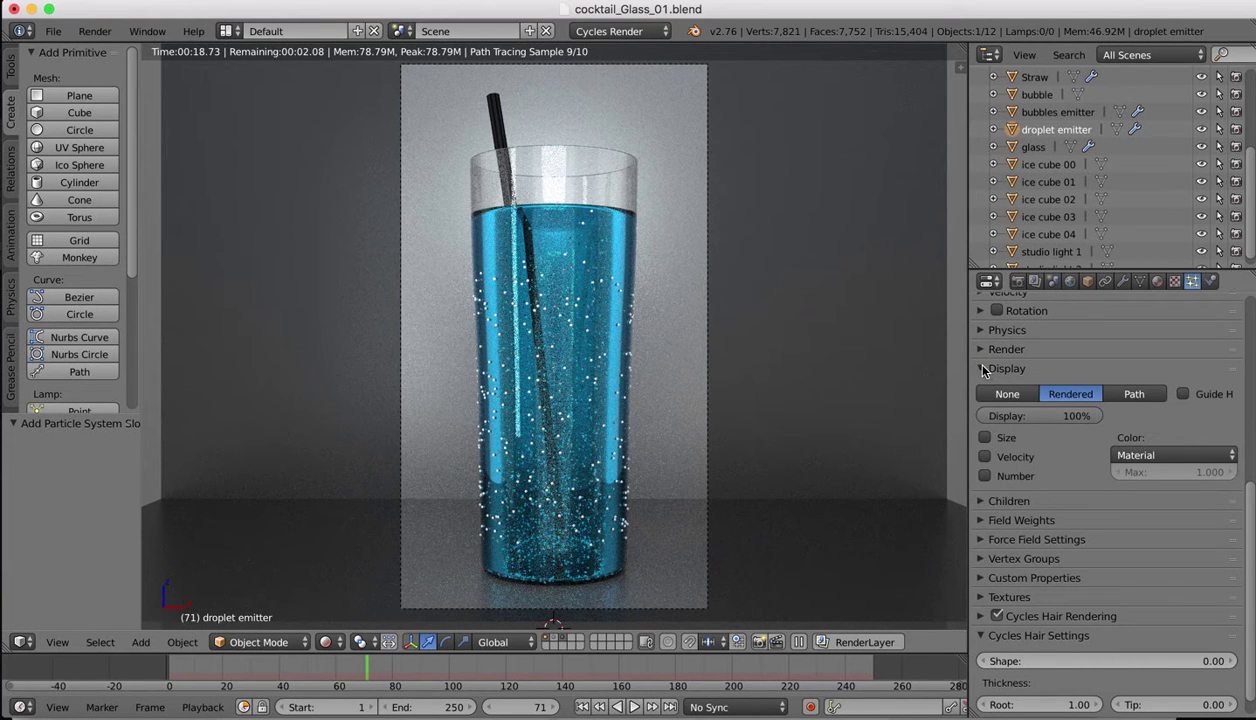
left_click(983, 369)
scroll(982, 362, "up", 3)
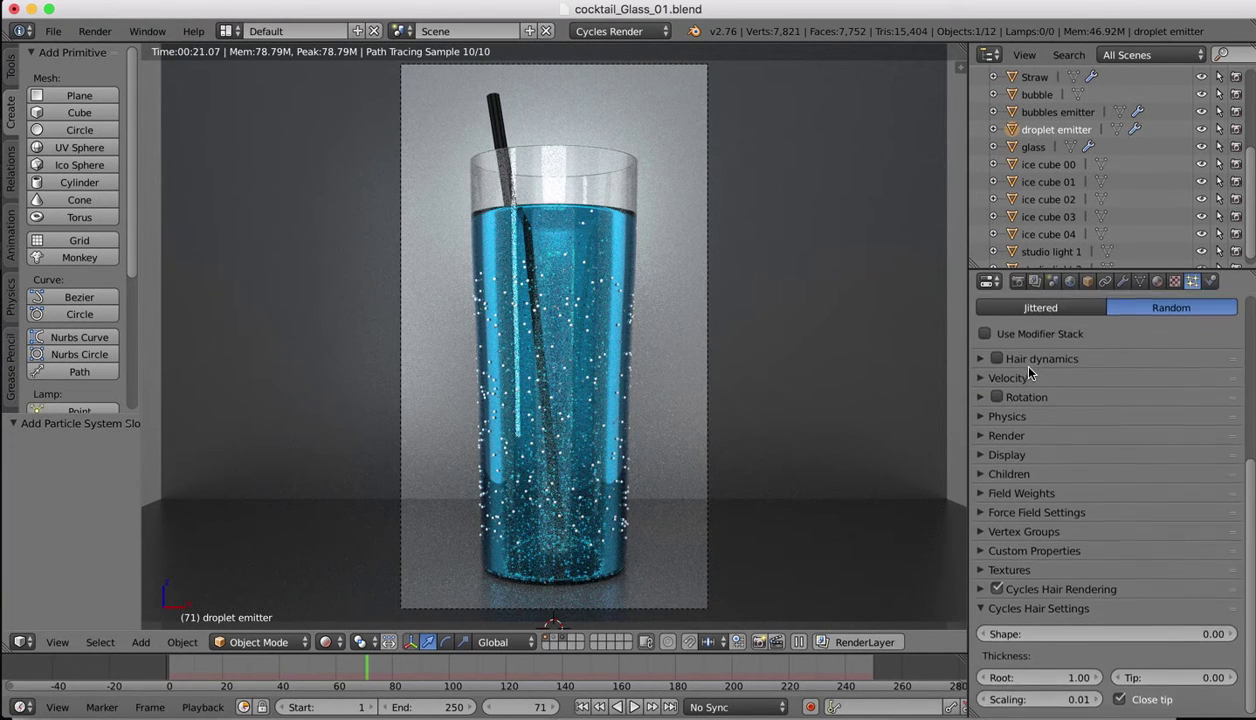
- Return the viewport to solid shading, leave the camera view and inspect the droplets on the glass surface up close
left_click(325, 642)
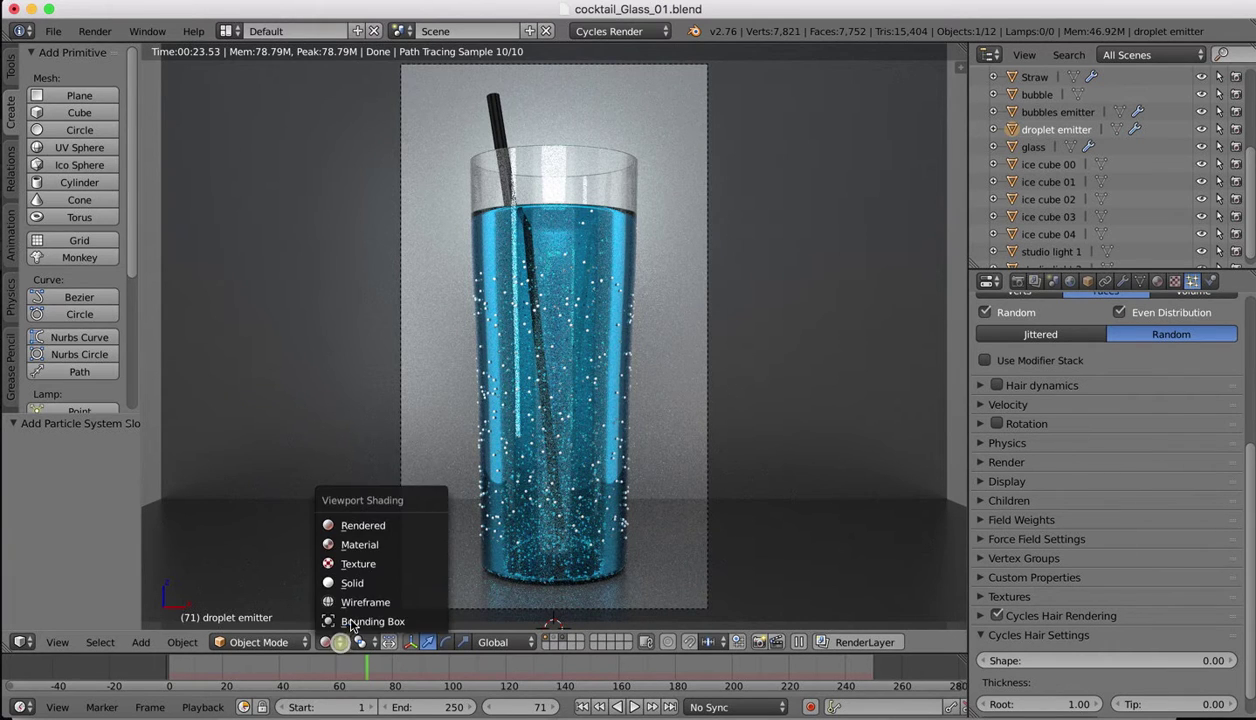
left_click(356, 585)
scroll(567, 352, "up", 6)
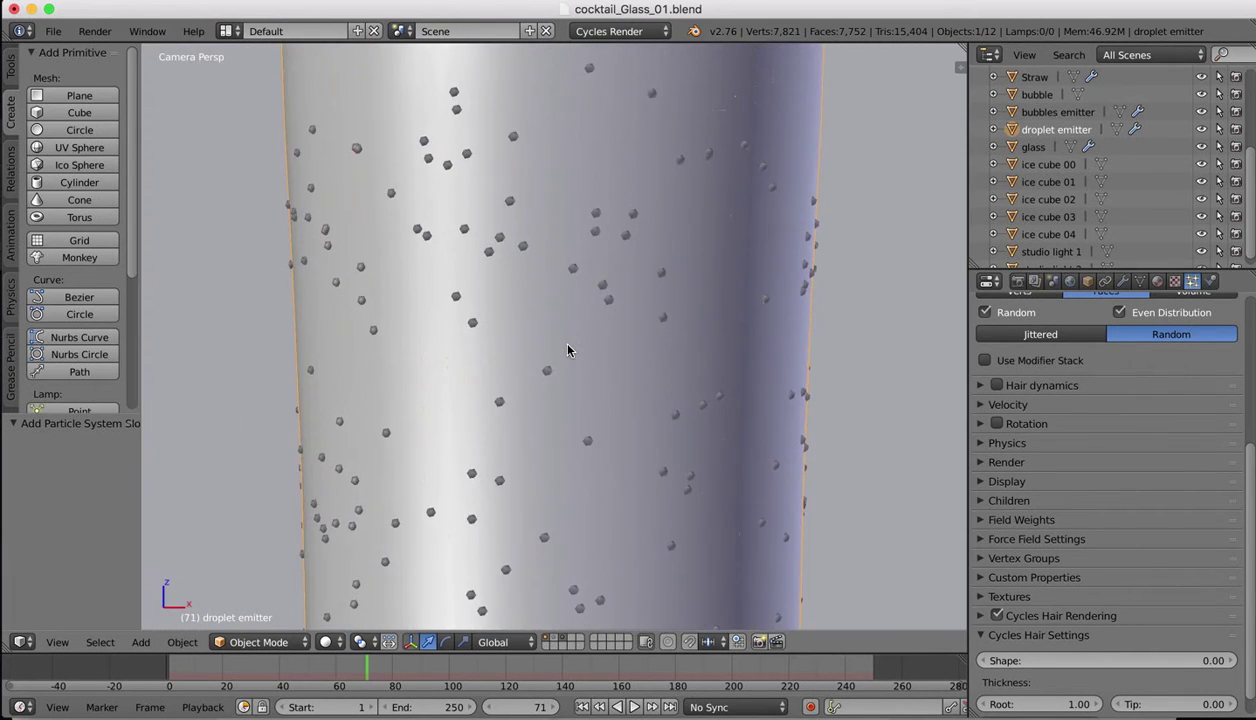
key("KP_0")
scroll(567, 348, "up", 10)
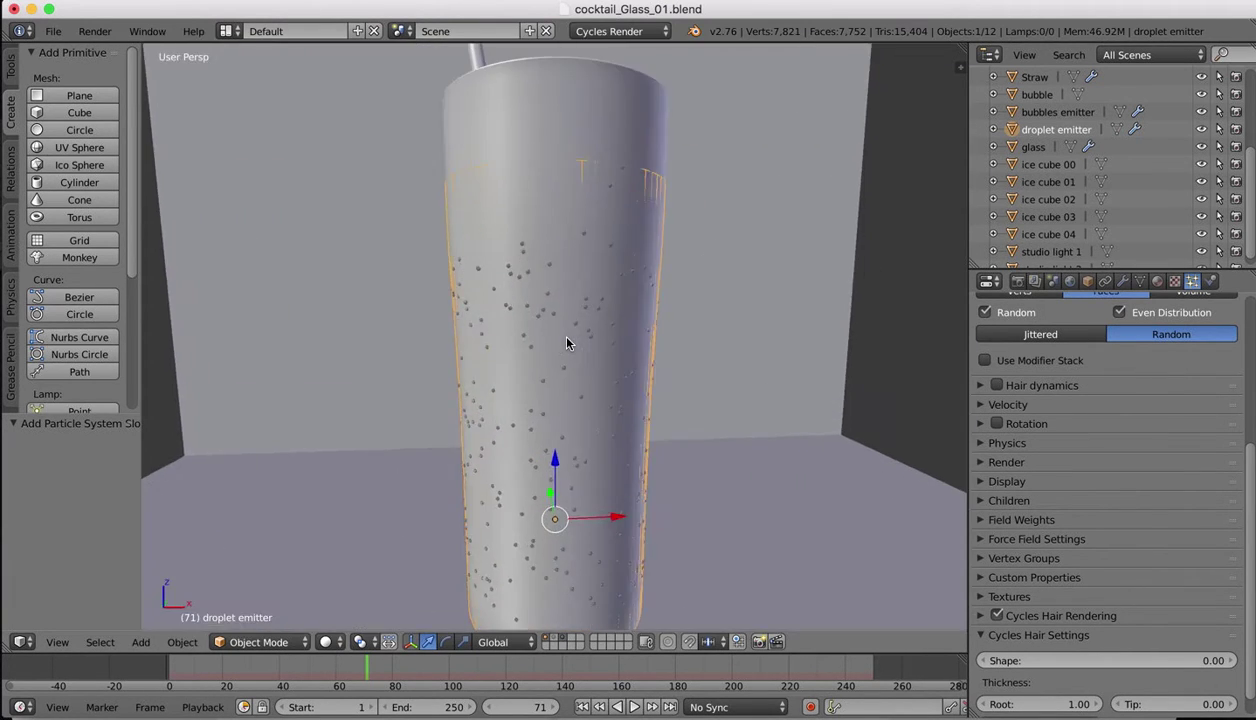
scroll(566, 341, "up", 3)
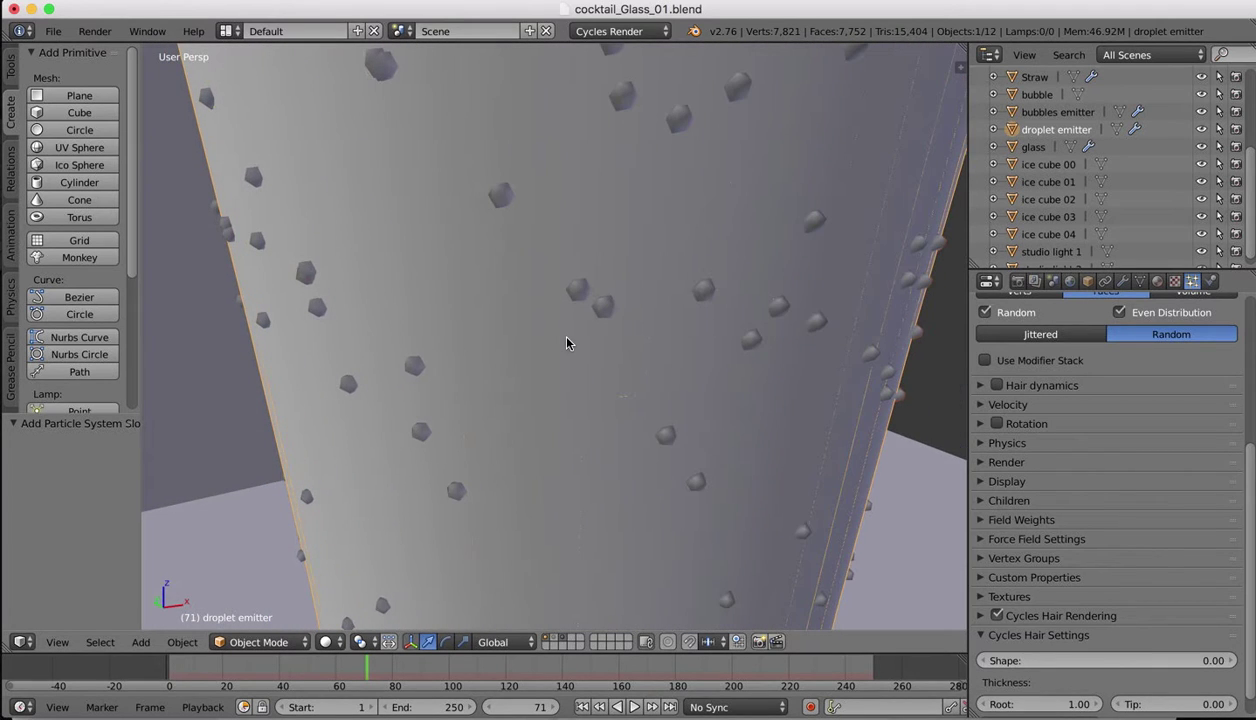
left_click(566, 340)
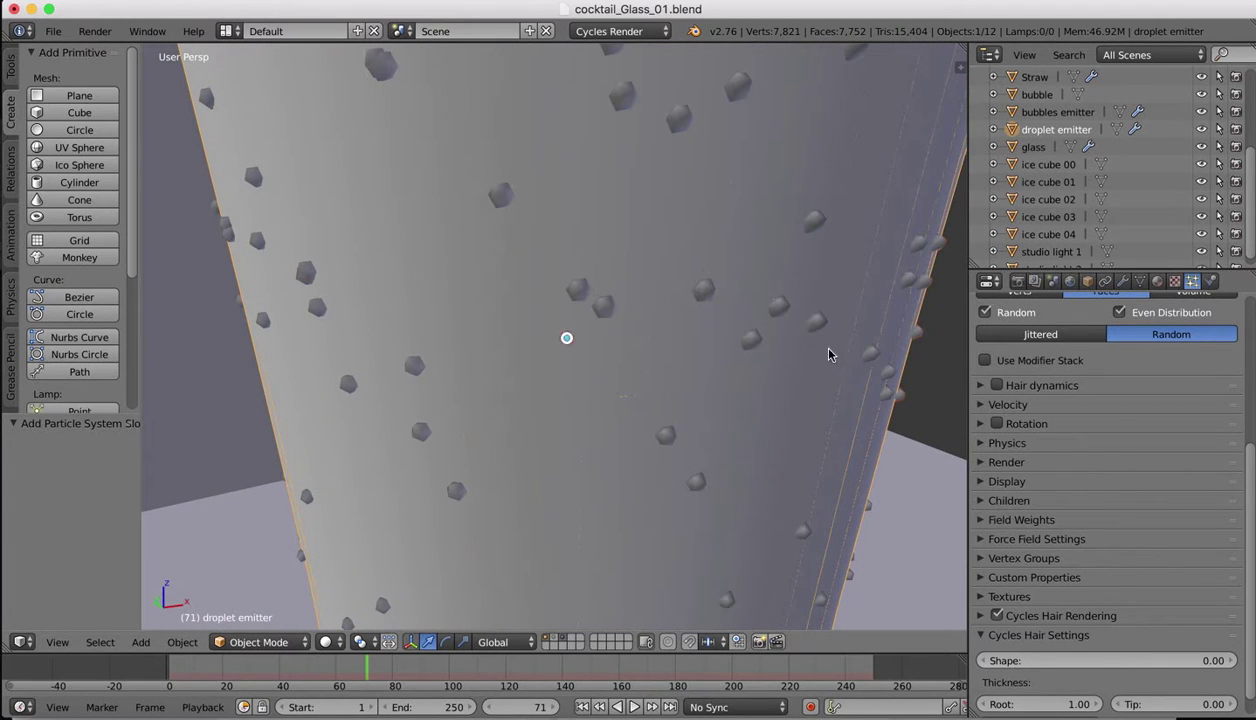
- Enable rotation for the droplet particles and set their initial orientation to Object Y
left_click(984, 410)
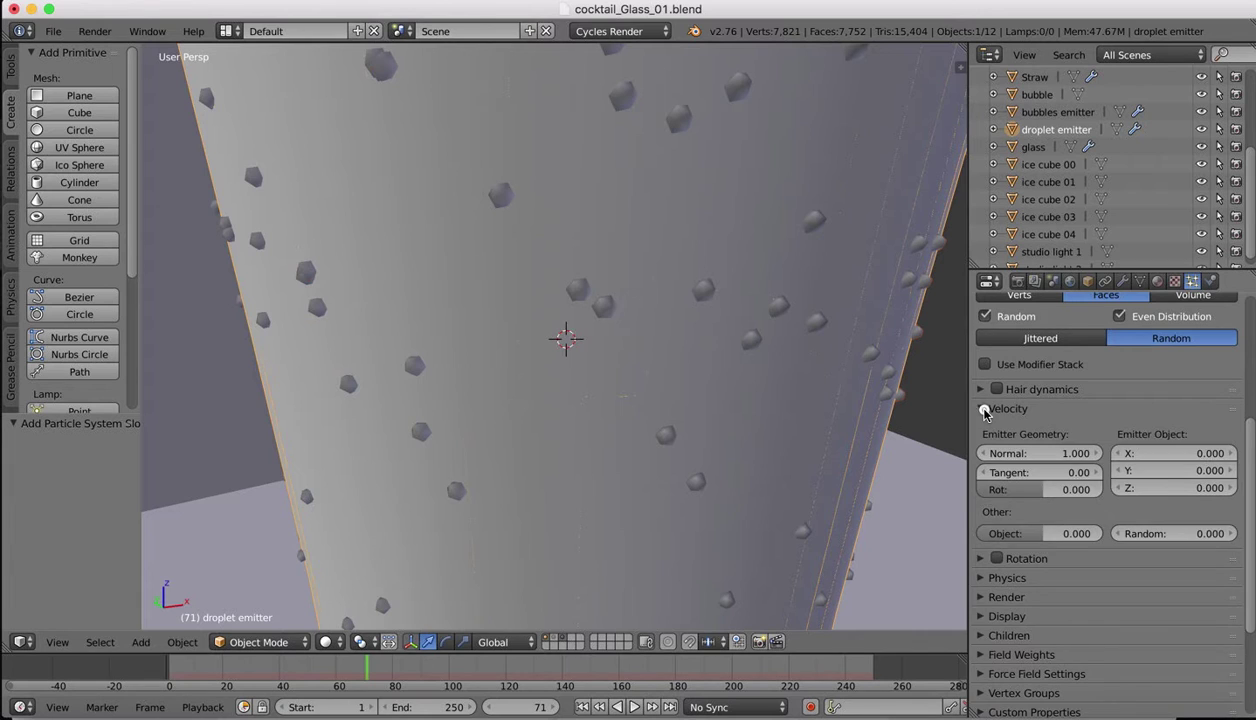
left_click(984, 410)
left_click(980, 428)
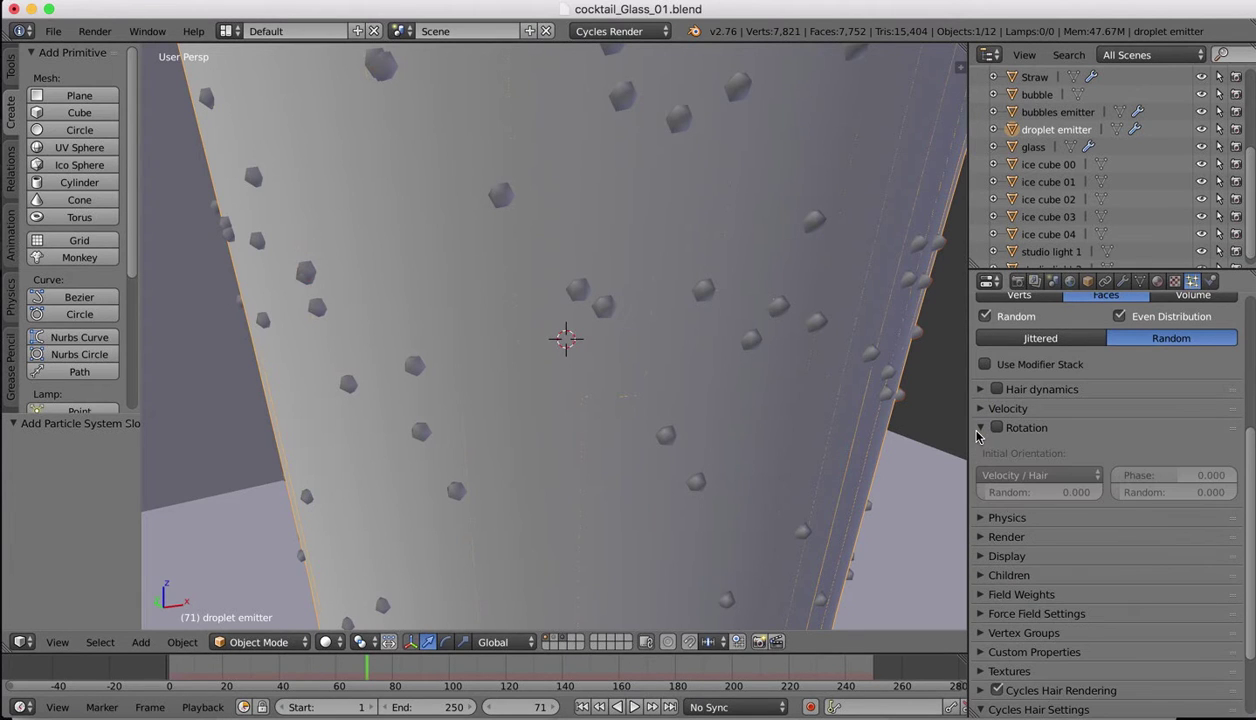
left_click(998, 428)
left_click(1040, 477)
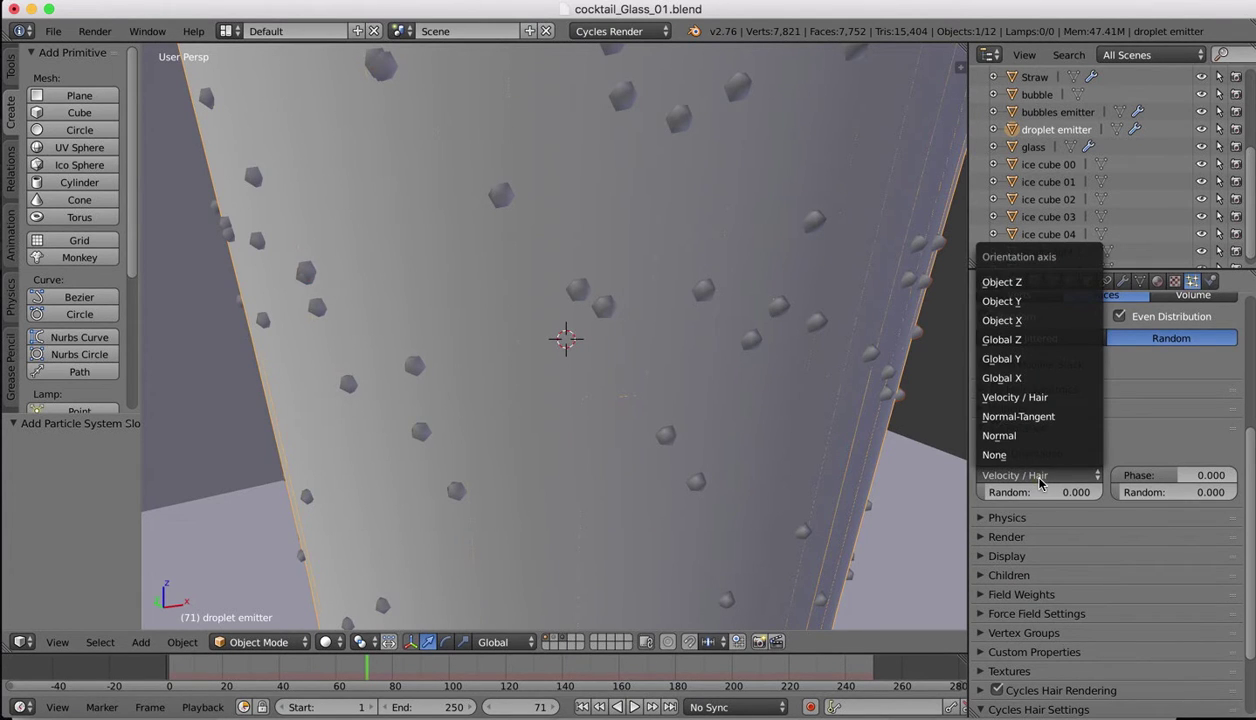
left_click(1018, 321)
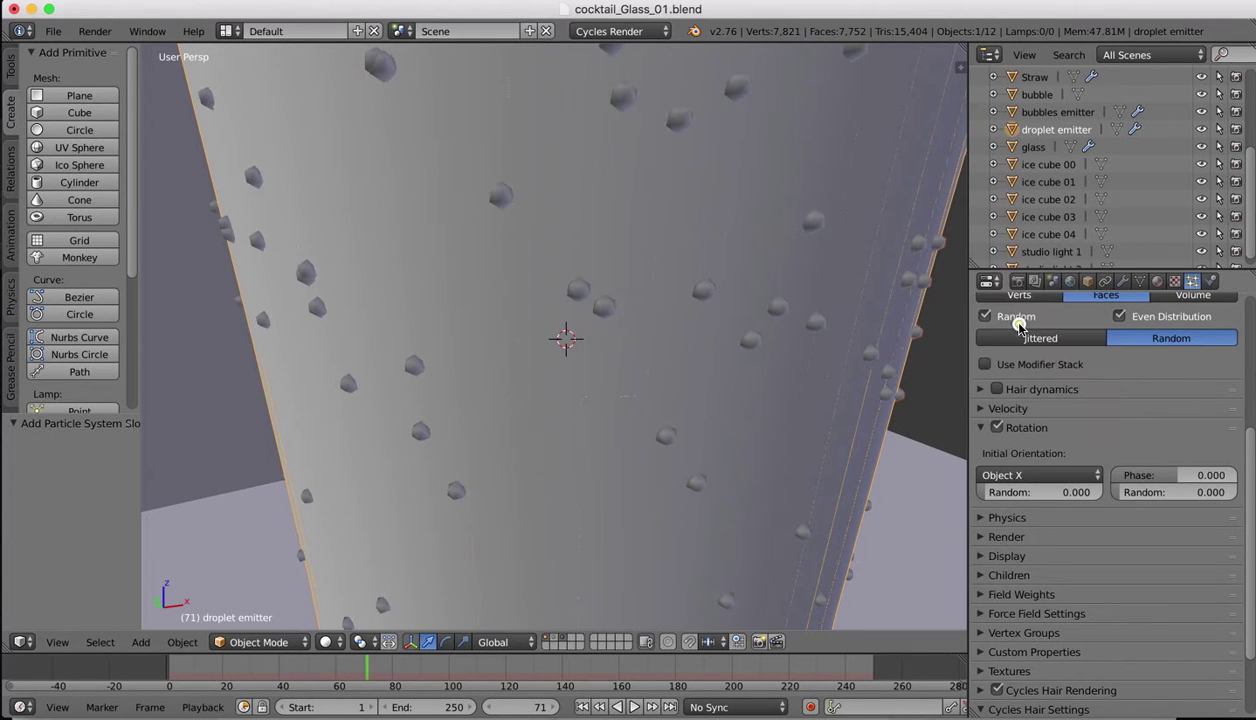
left_click(1064, 476)
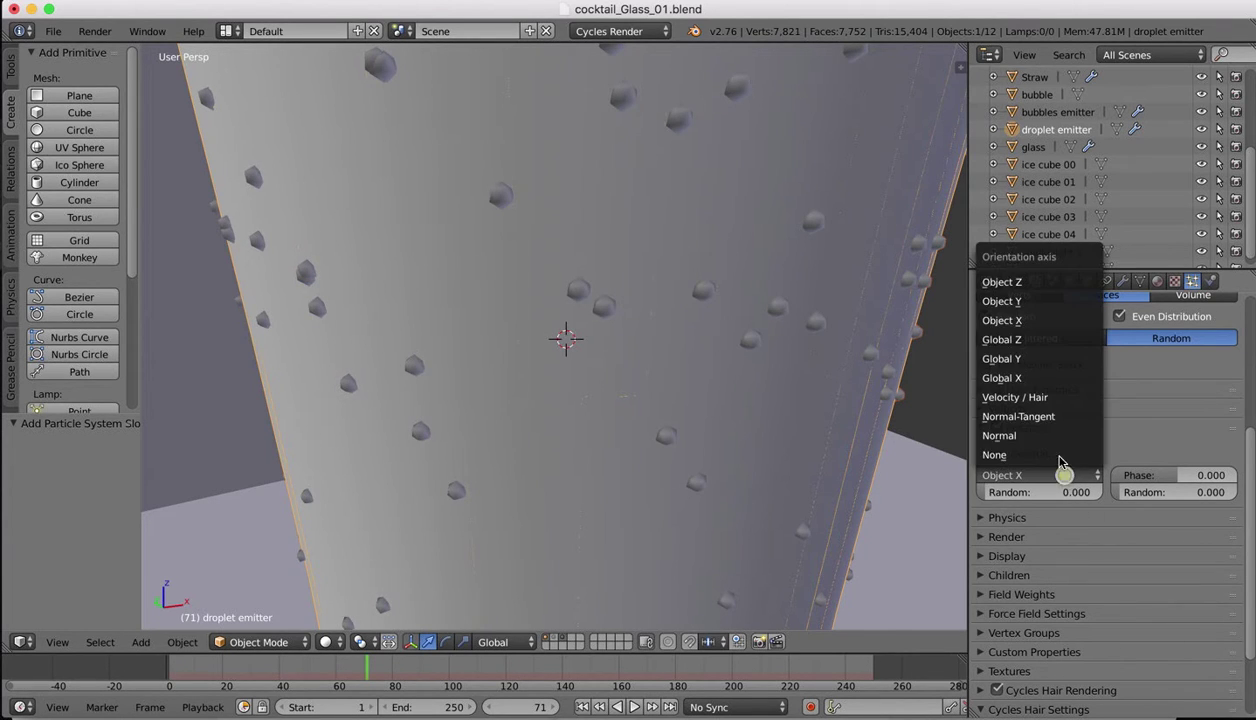
left_click(1018, 301)
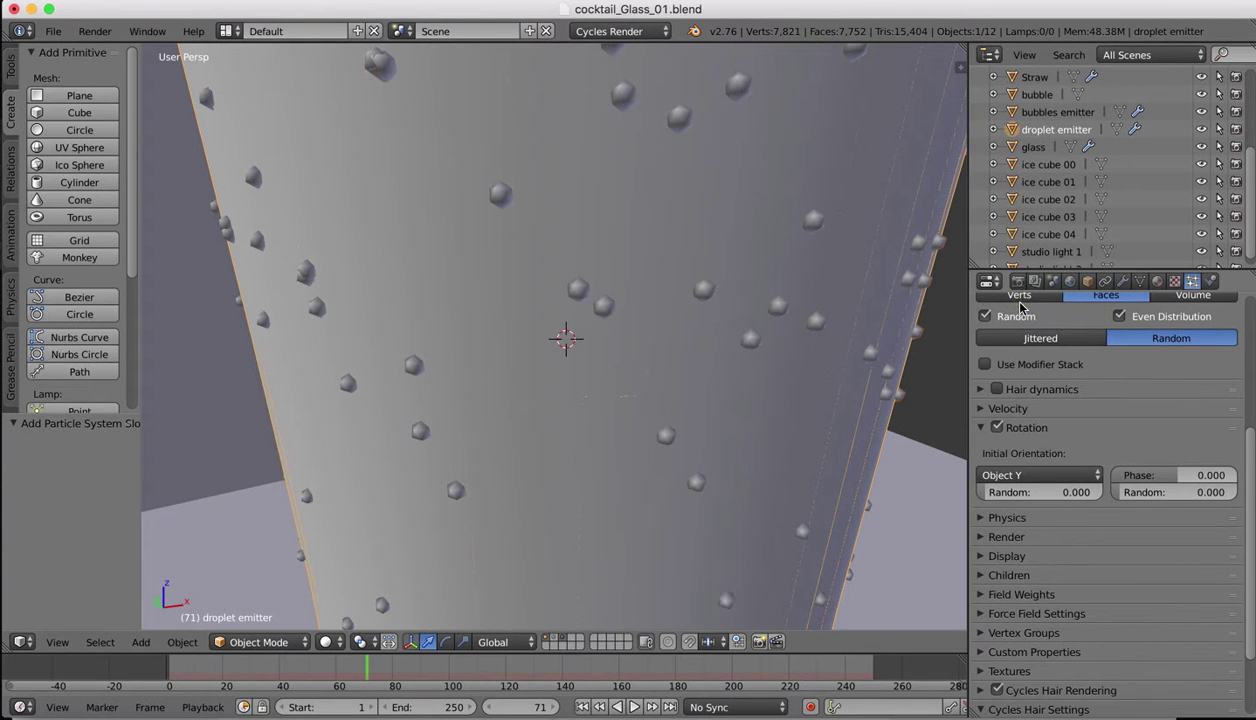
middle_click_drag(585, 330, 595, 288)
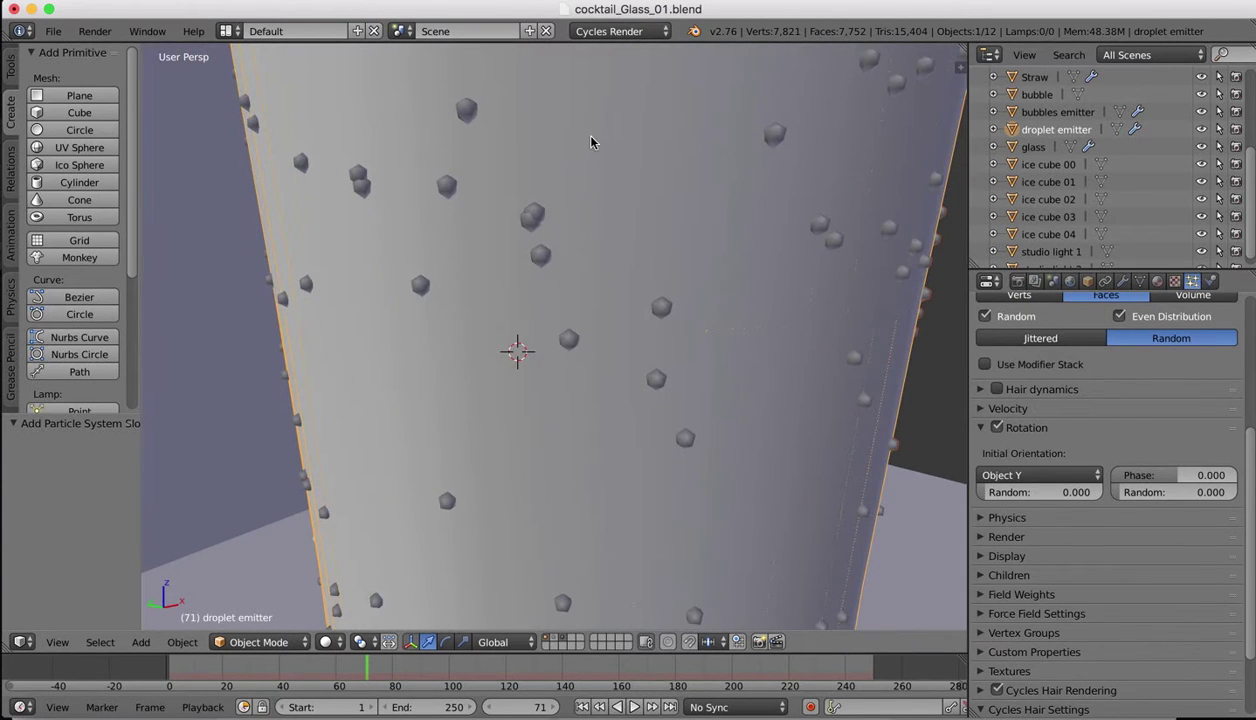
scroll(589, 123, "up", 1)
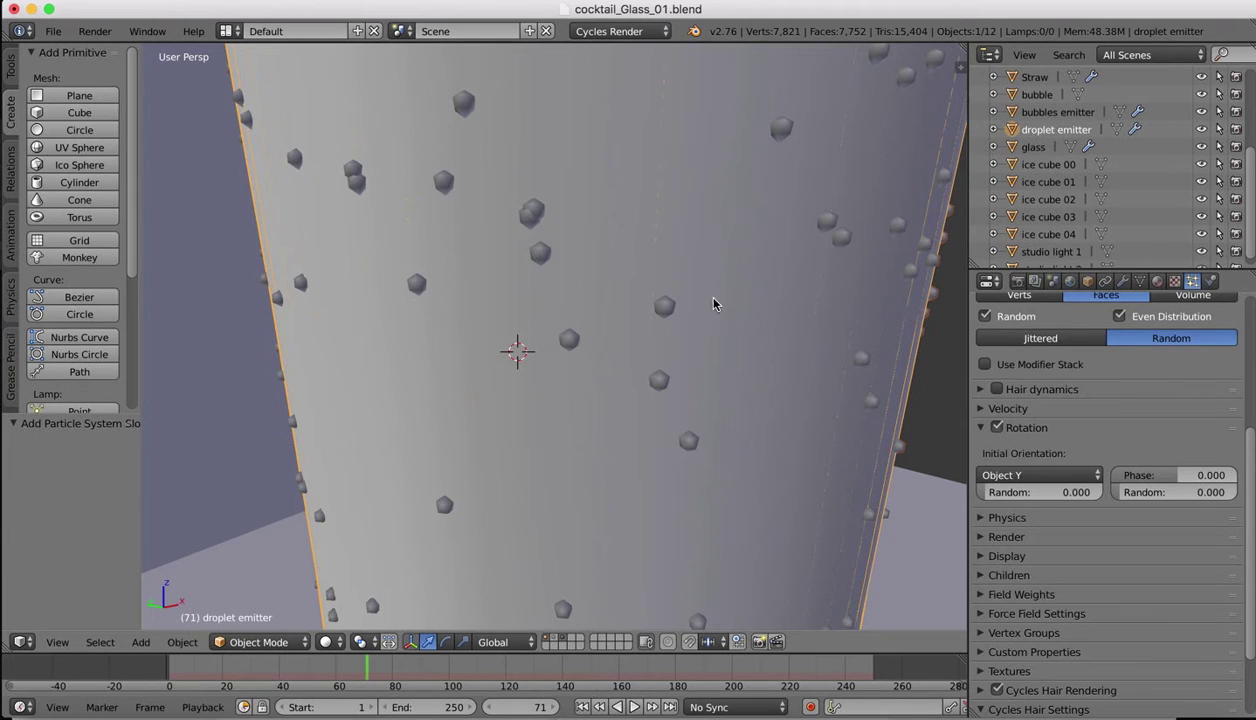
- Set the droplet particles' hair length to 10 and their number to 1028
scroll(1138, 433, "up", 5)
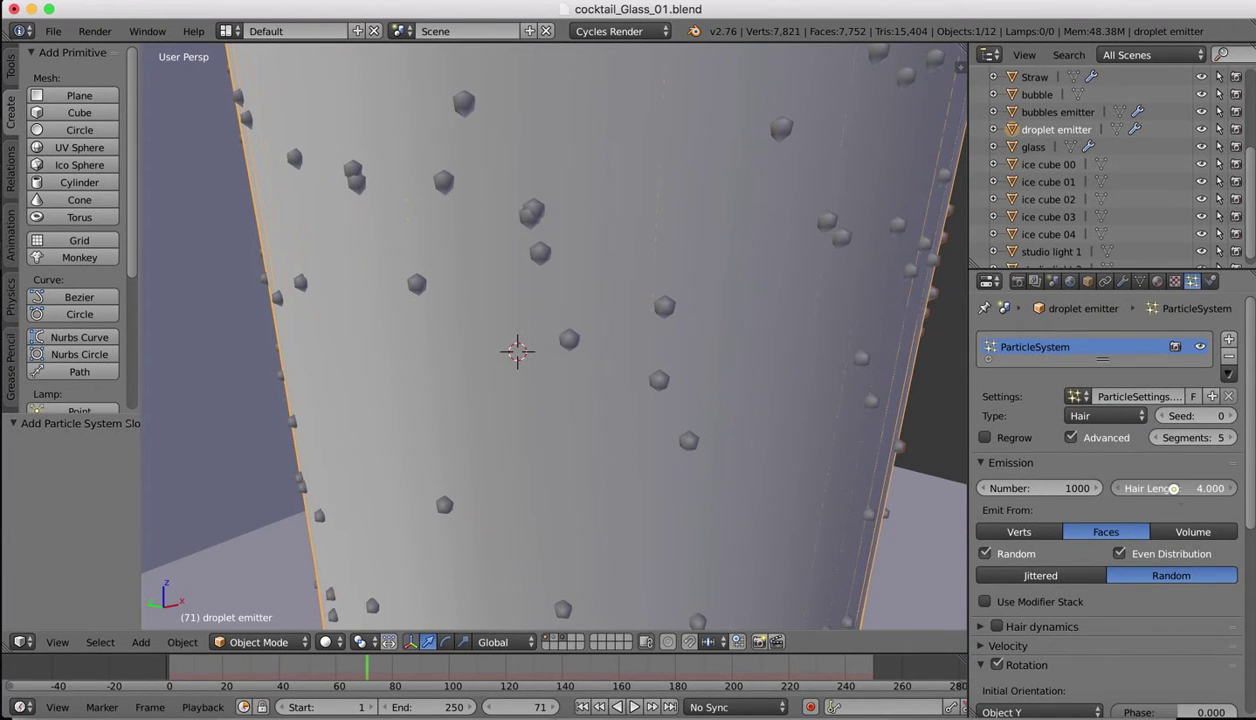
left_click_drag(1173, 488, 1173, 488)
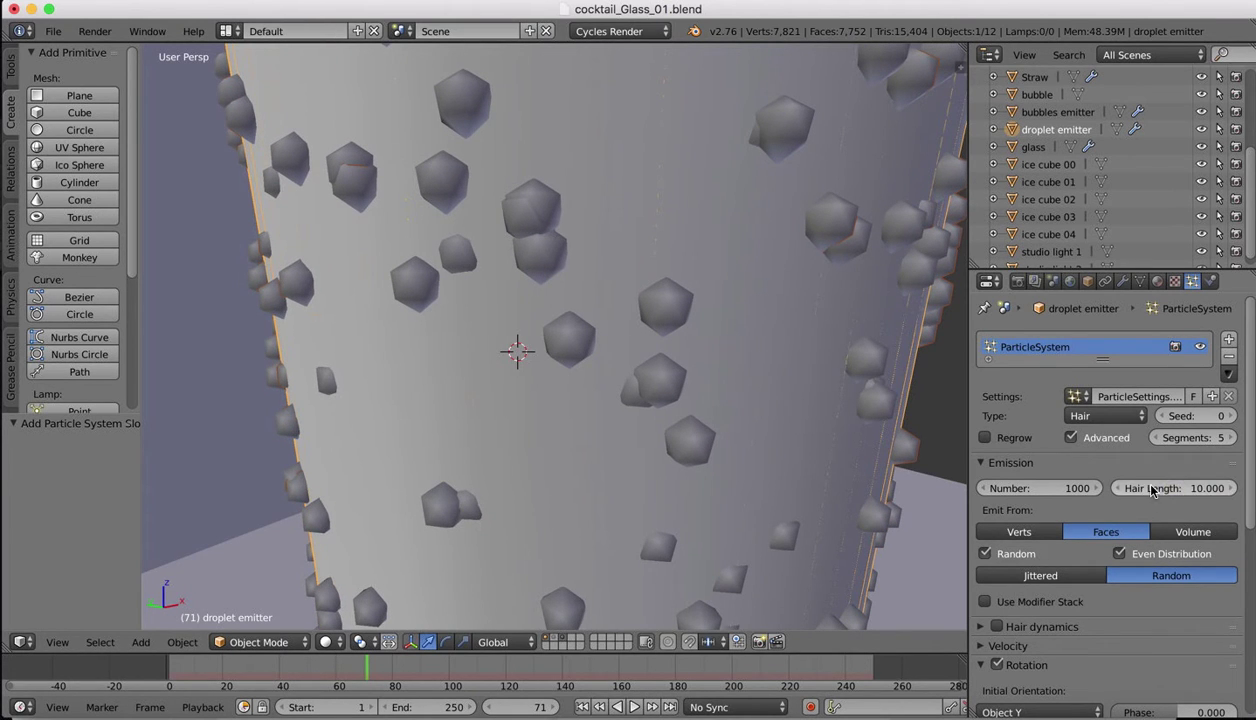
left_click_drag(1040, 494, 1034, 488)
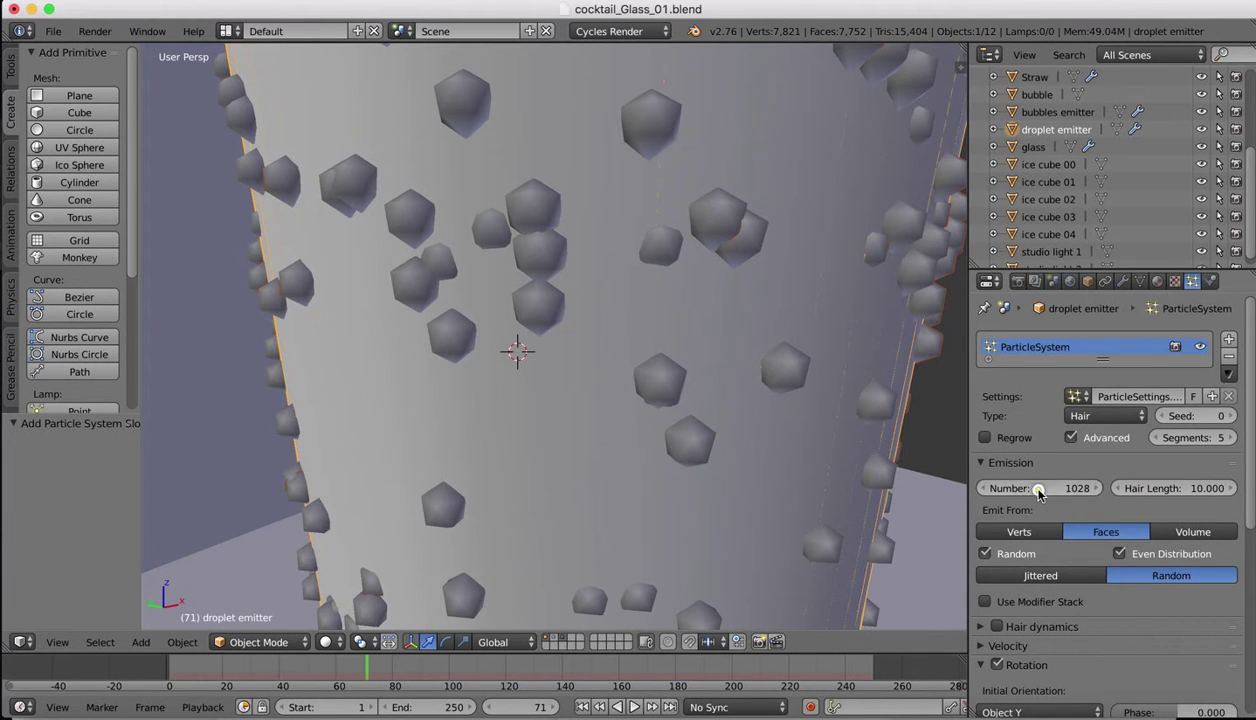
- Try the droplet particles without the dupli object's Scale option and switch it back on
scroll(1116, 555, "down", 5)
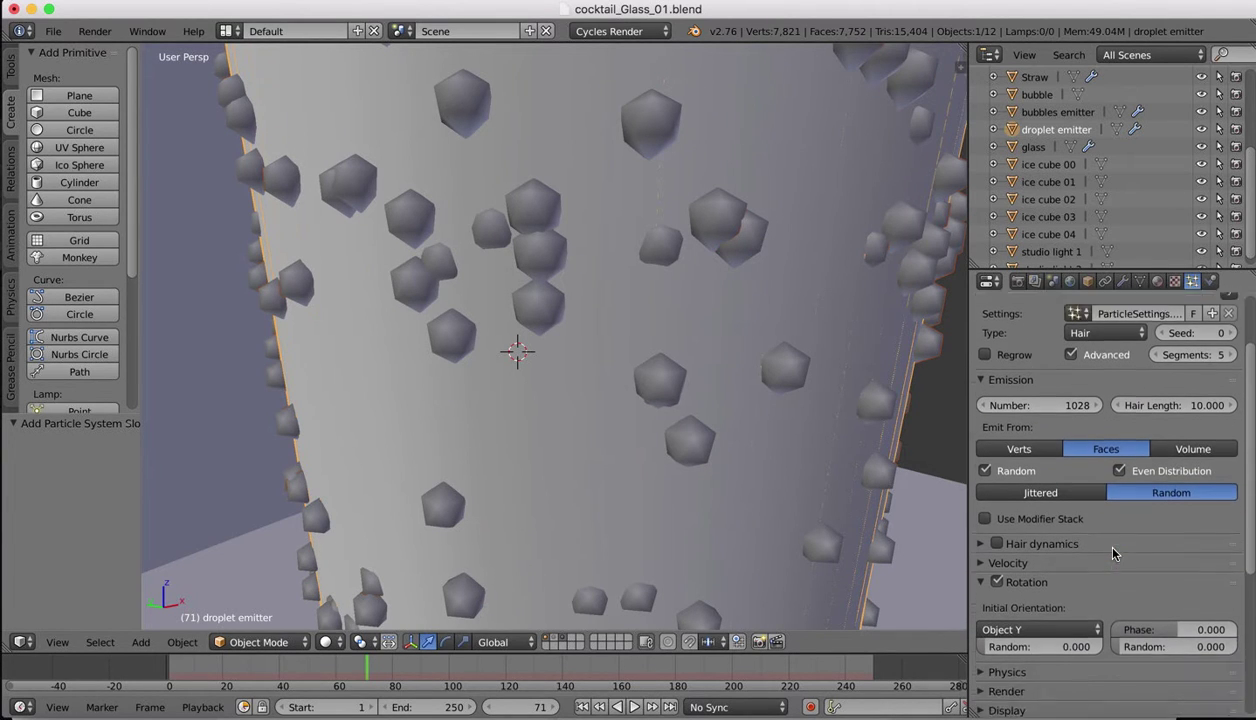
scroll(1116, 555, "down", 2)
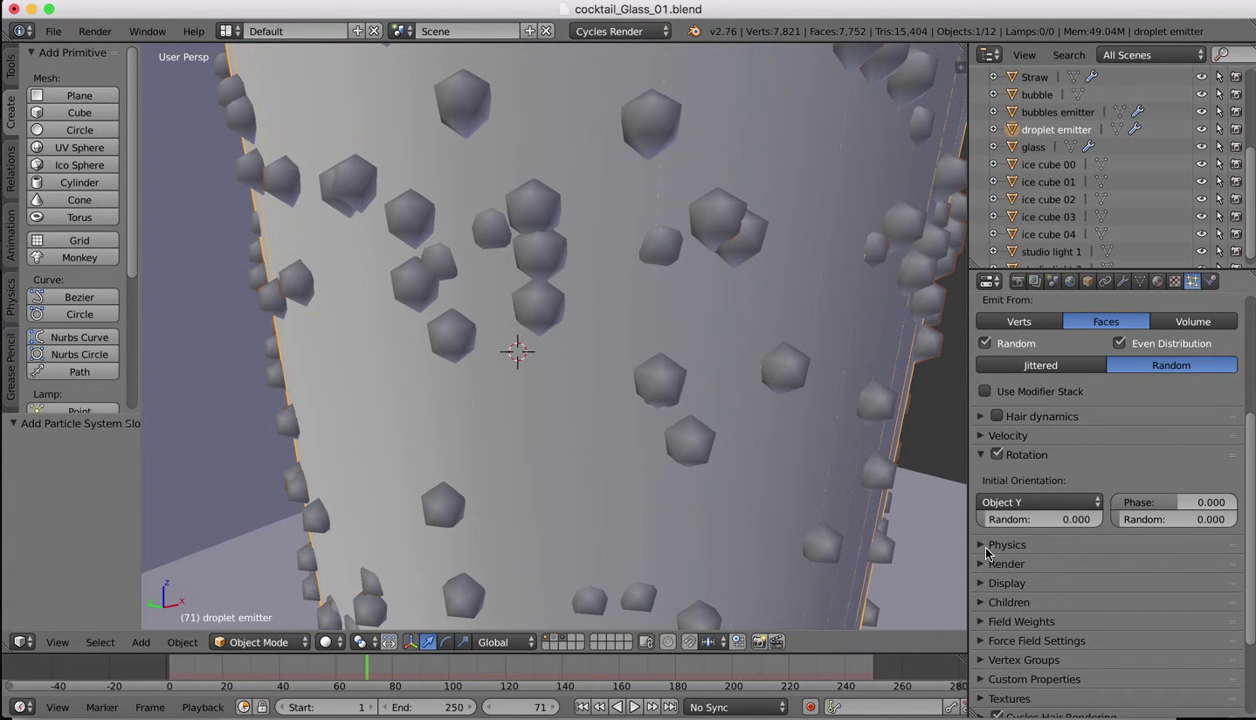
left_click(980, 564)
scroll(1090, 560, "down", 5)
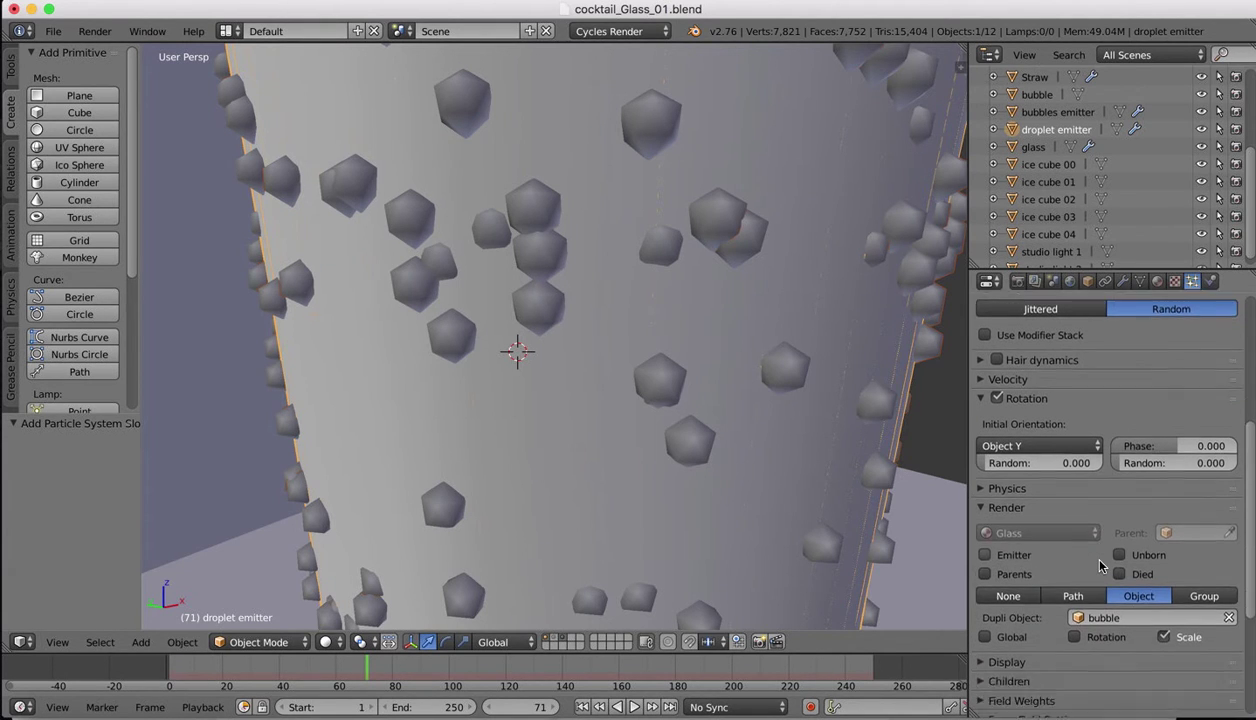
scroll(1100, 566, "down", 2)
scroll(1100, 566, "up", 1)
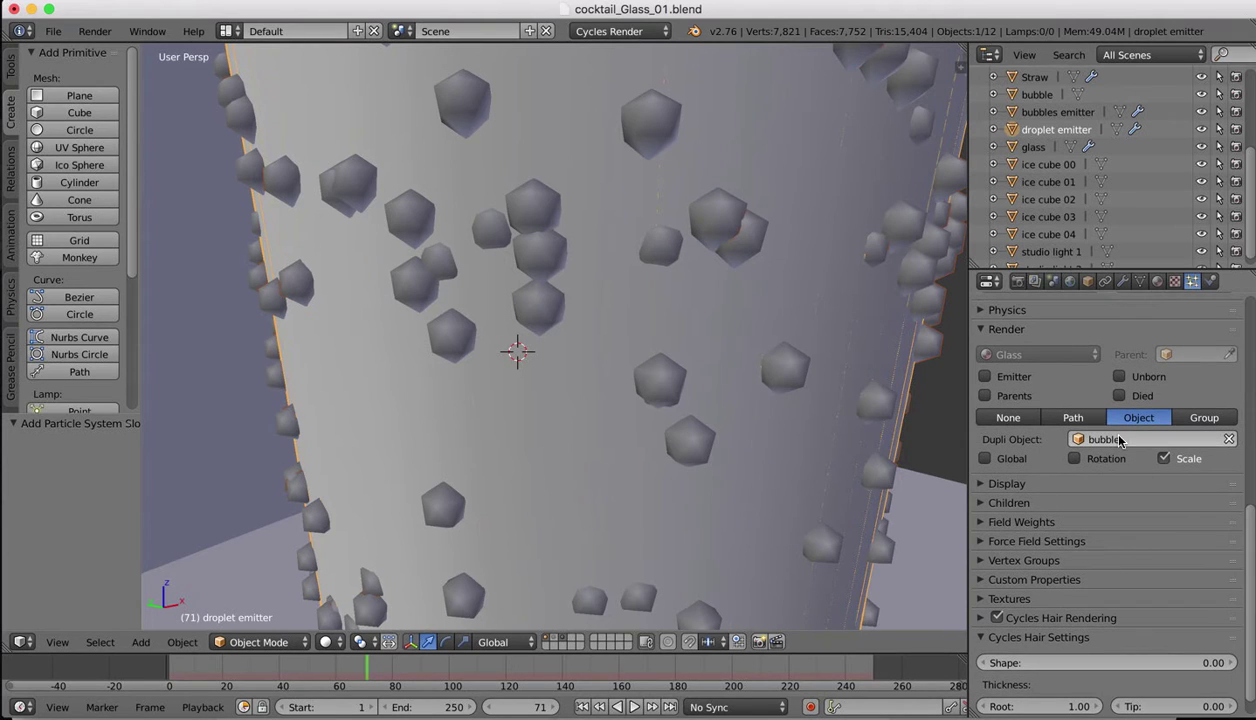
left_click(1165, 459)
left_click(1166, 459)
scroll(605, 324, "down", 6)
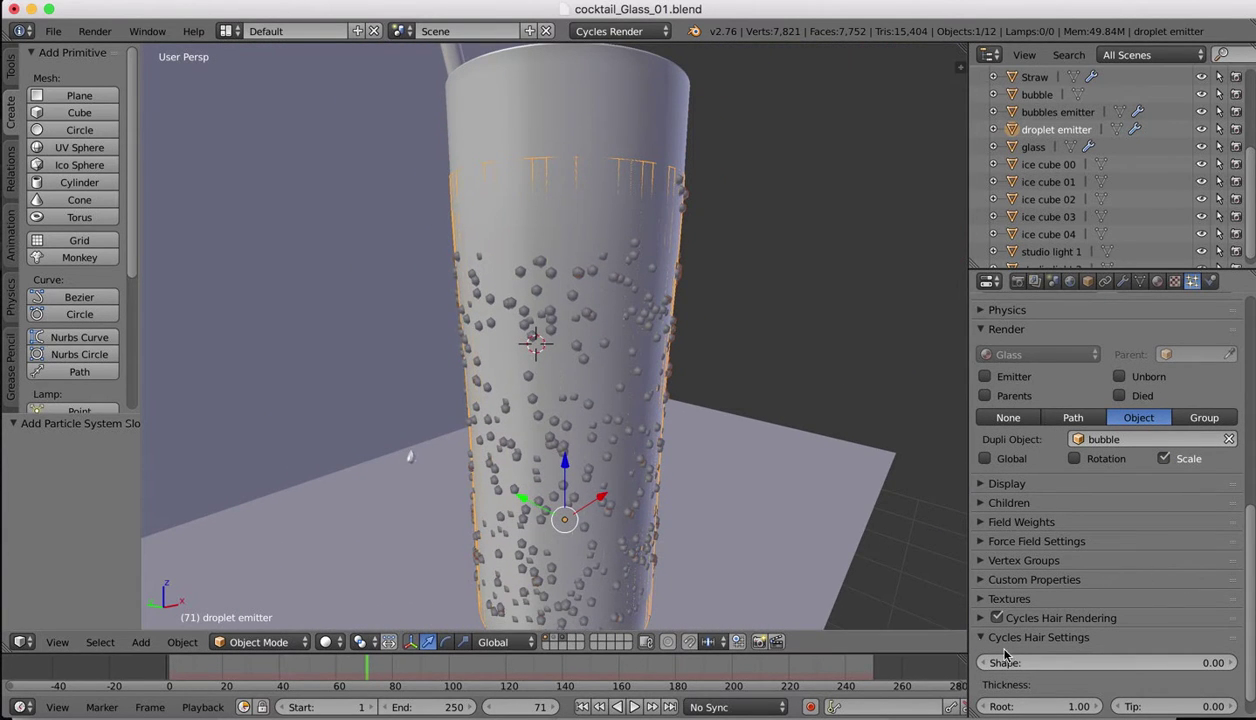
- Check the particle system's display options and collapse the Display and Rotation sections
left_click(981, 484)
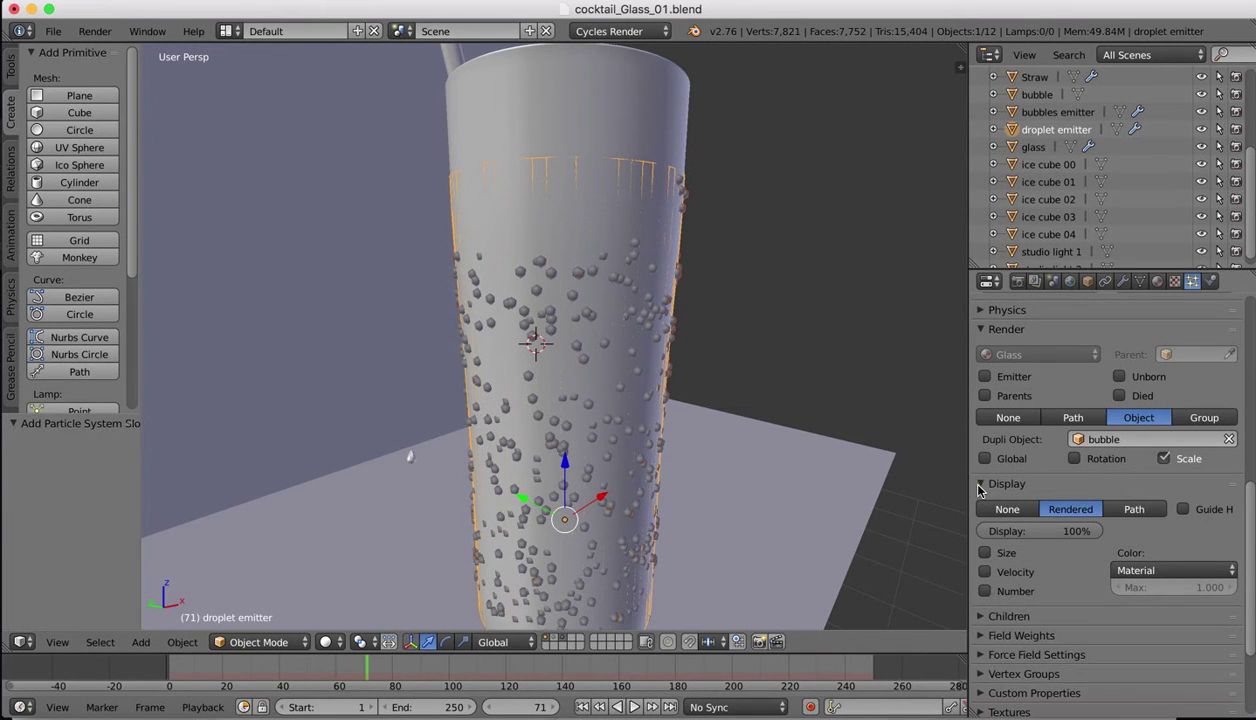
left_click(980, 484)
scroll(979, 488, "up", 5)
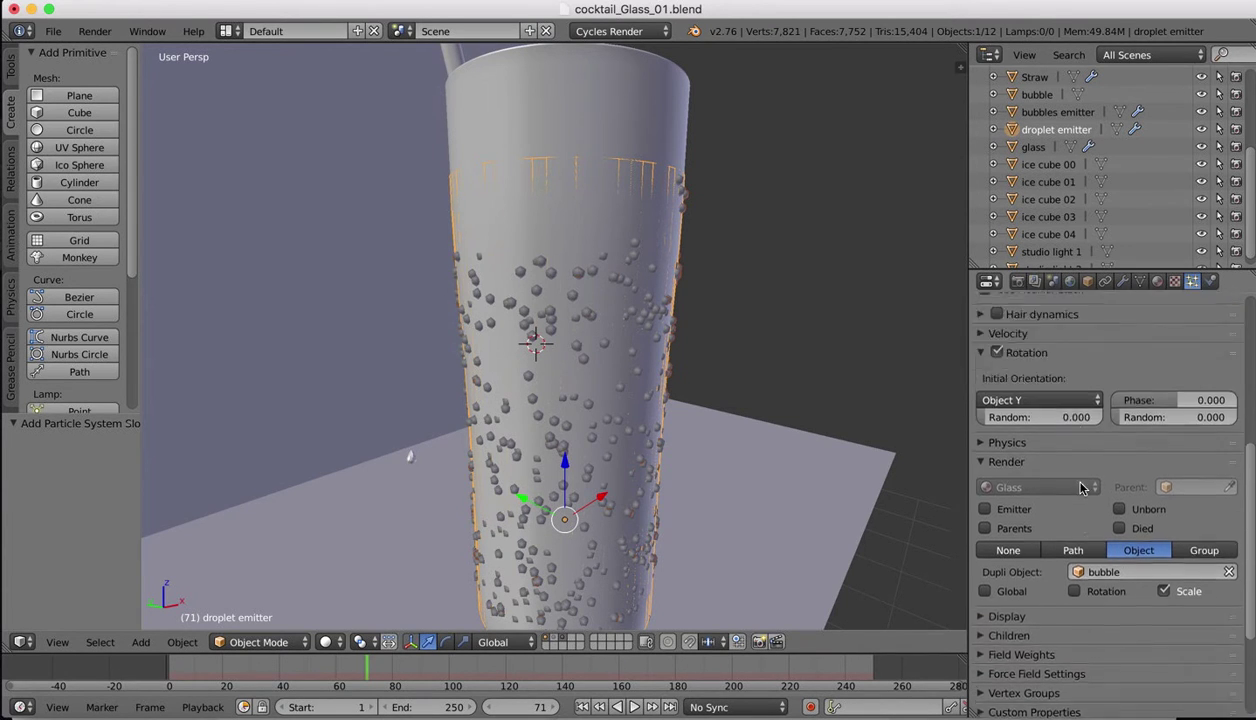
left_click(981, 427)
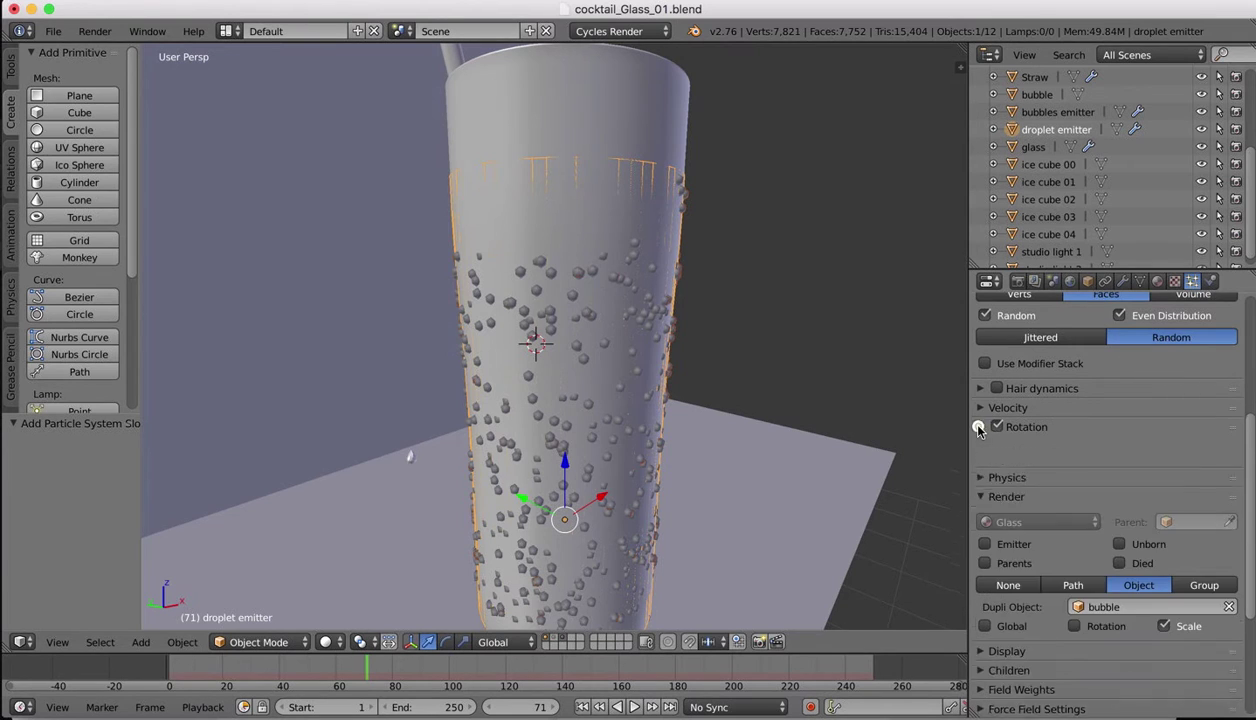
- Review the droplet particle system's emission and render settings and collapse the Cycles Hair Settings section
scroll(1080, 400, "up", 3)
scroll(1080, 392, "up", 1)
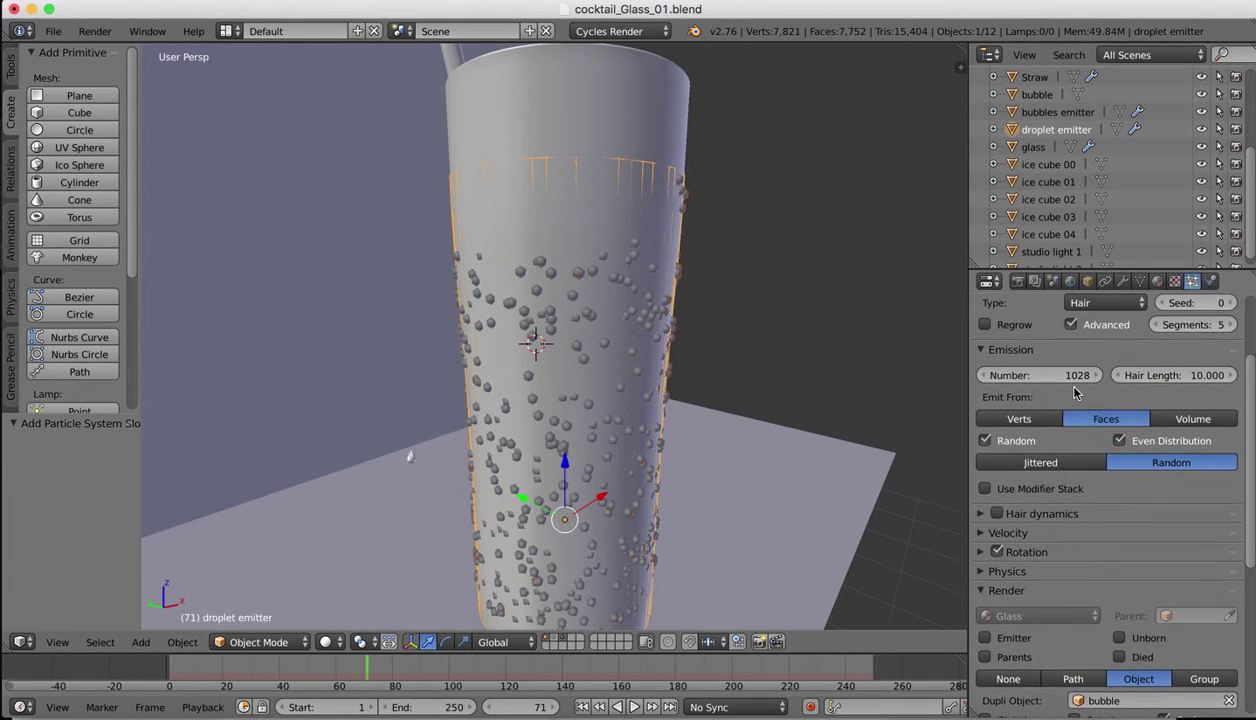
scroll(1156, 409, "up", 3)
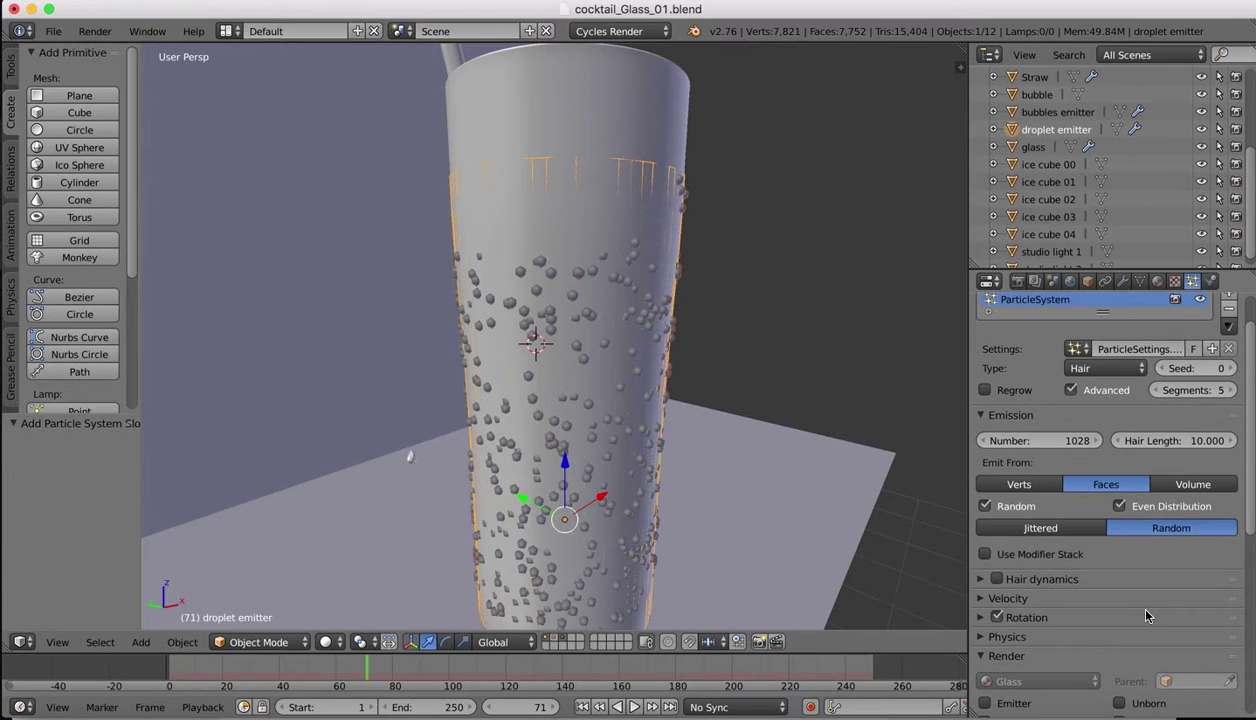
scroll(1123, 596, "down", 14)
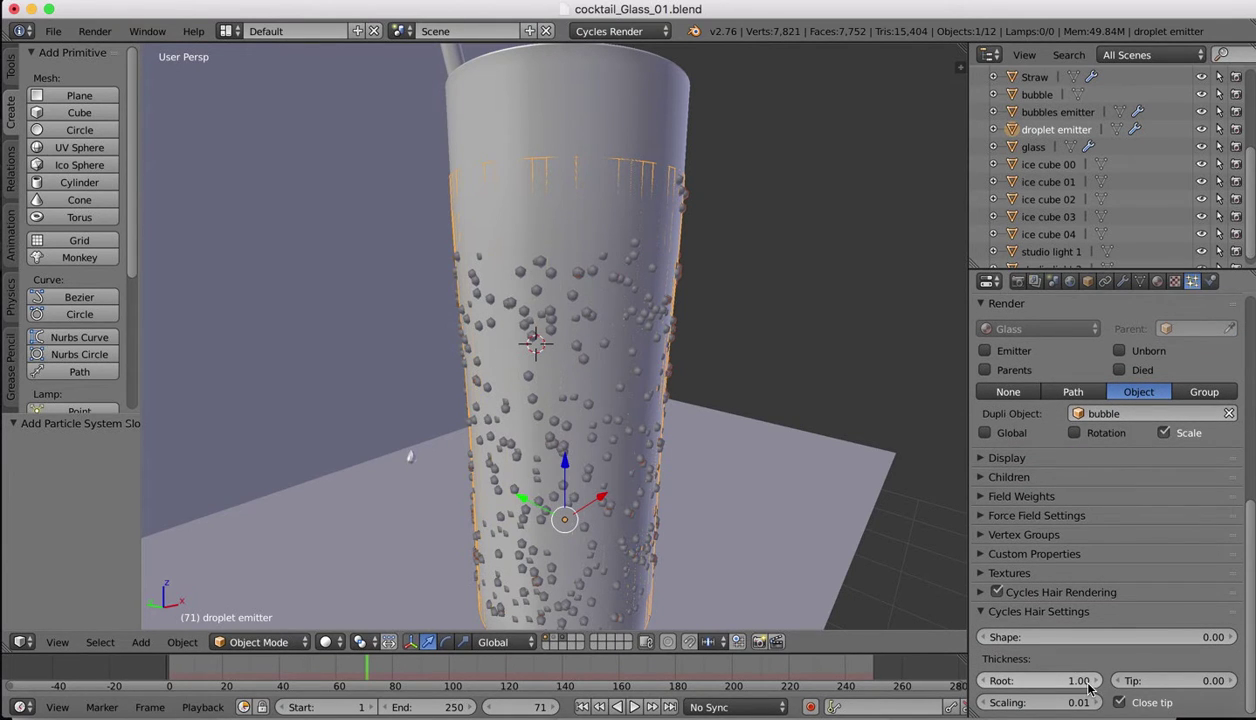
left_click(981, 613)
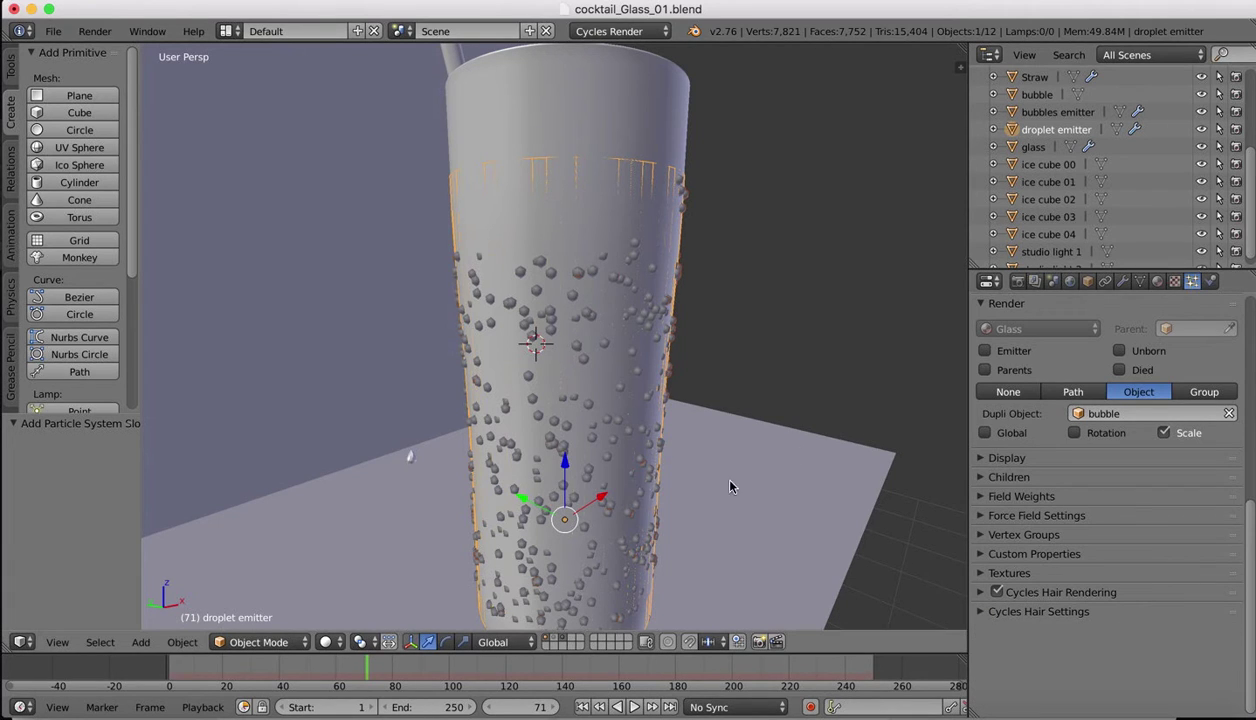
- Scale the small icosphere droplet beside the glass by about 0.702 and reselect the droplet emitter
right_click(409, 465)
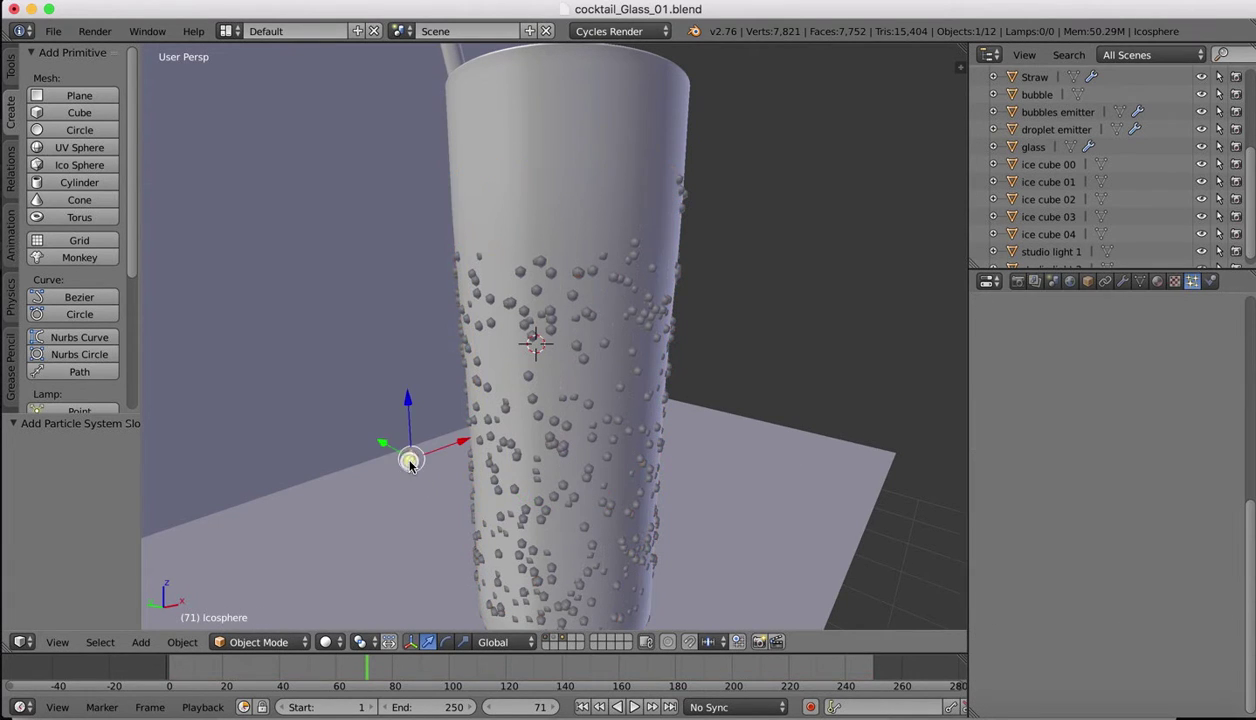
key("s")
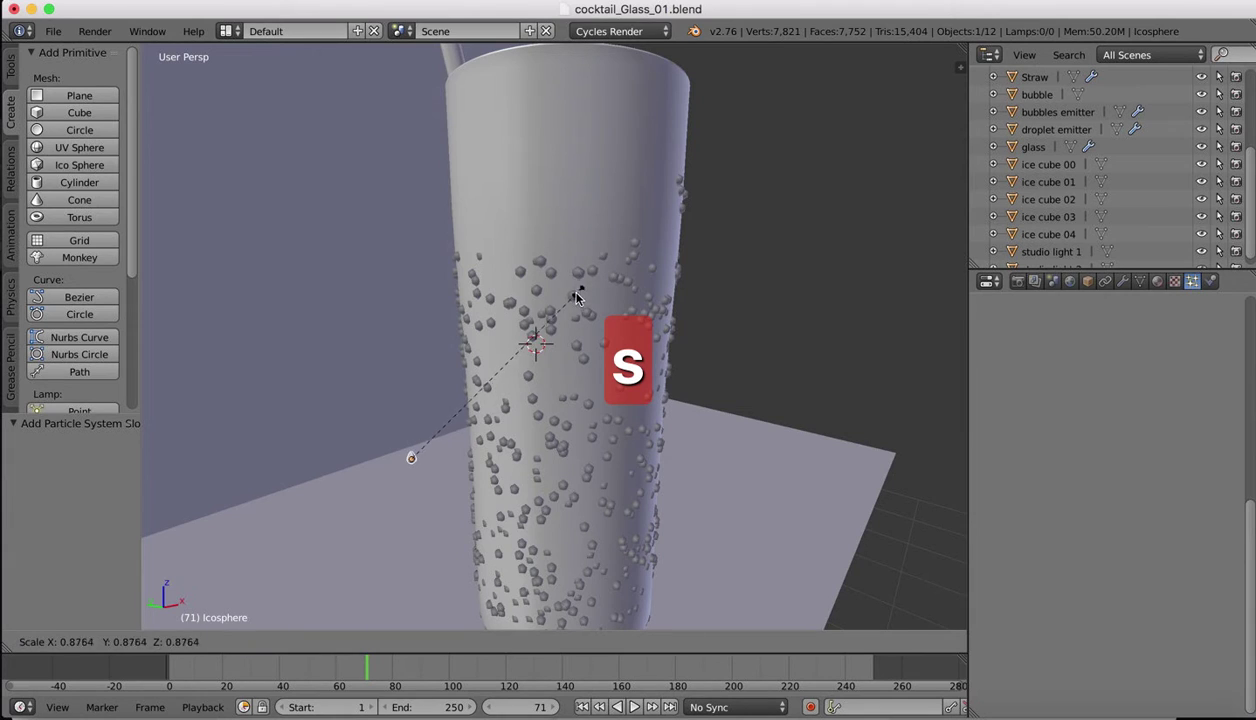
left_click(541, 323)
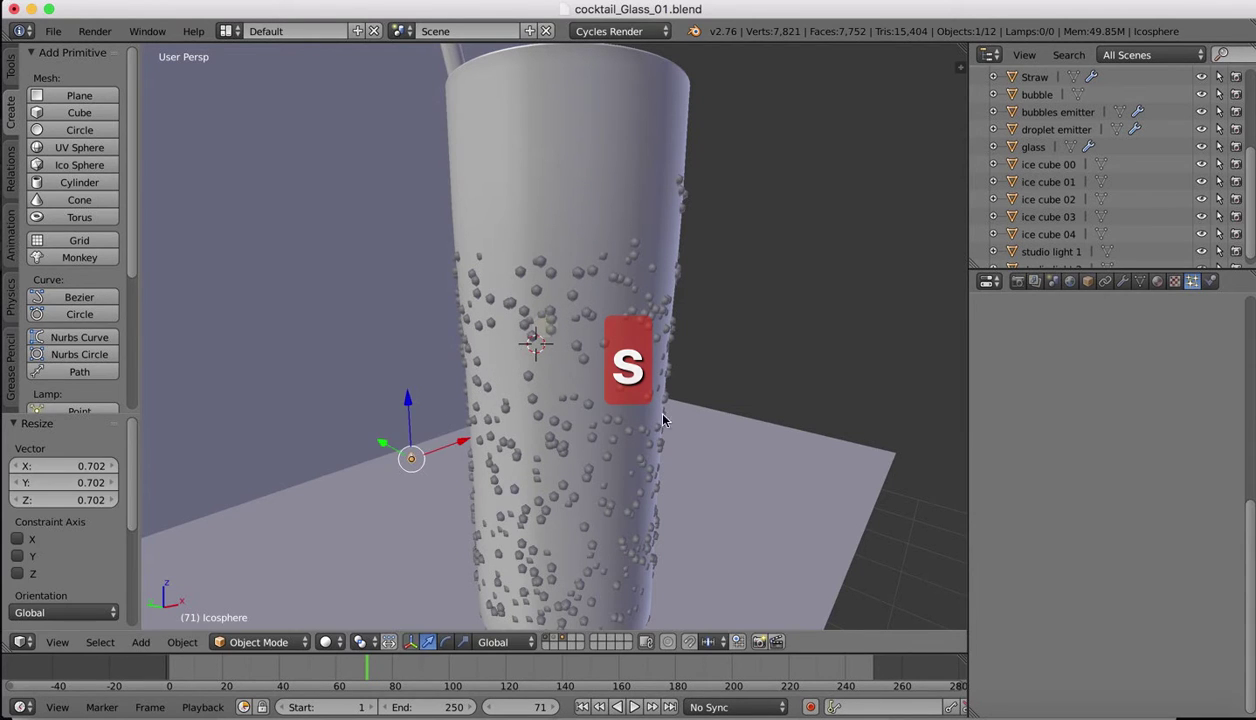
right_click(606, 294)
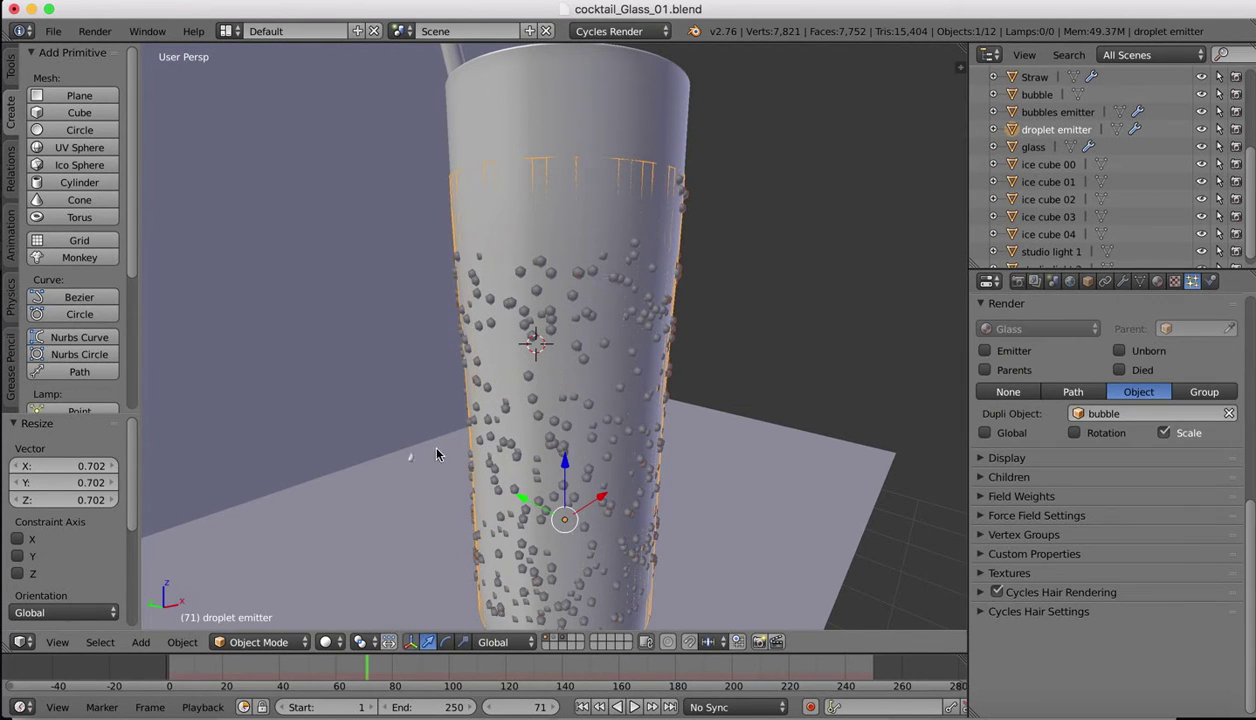
- Shrink the icosphere droplet further by a factor of about 0.782 and select the droplet emitter again
right_click(412, 460)
key("s")
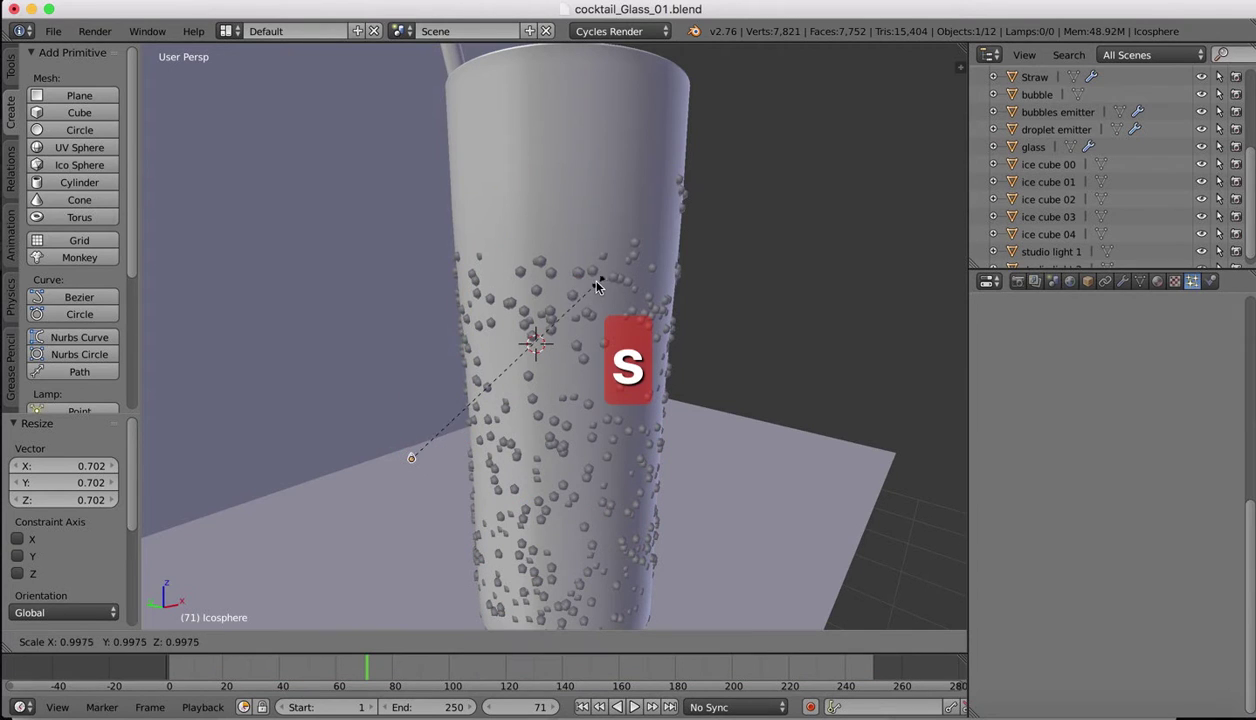
left_click(554, 322)
right_click(574, 257)
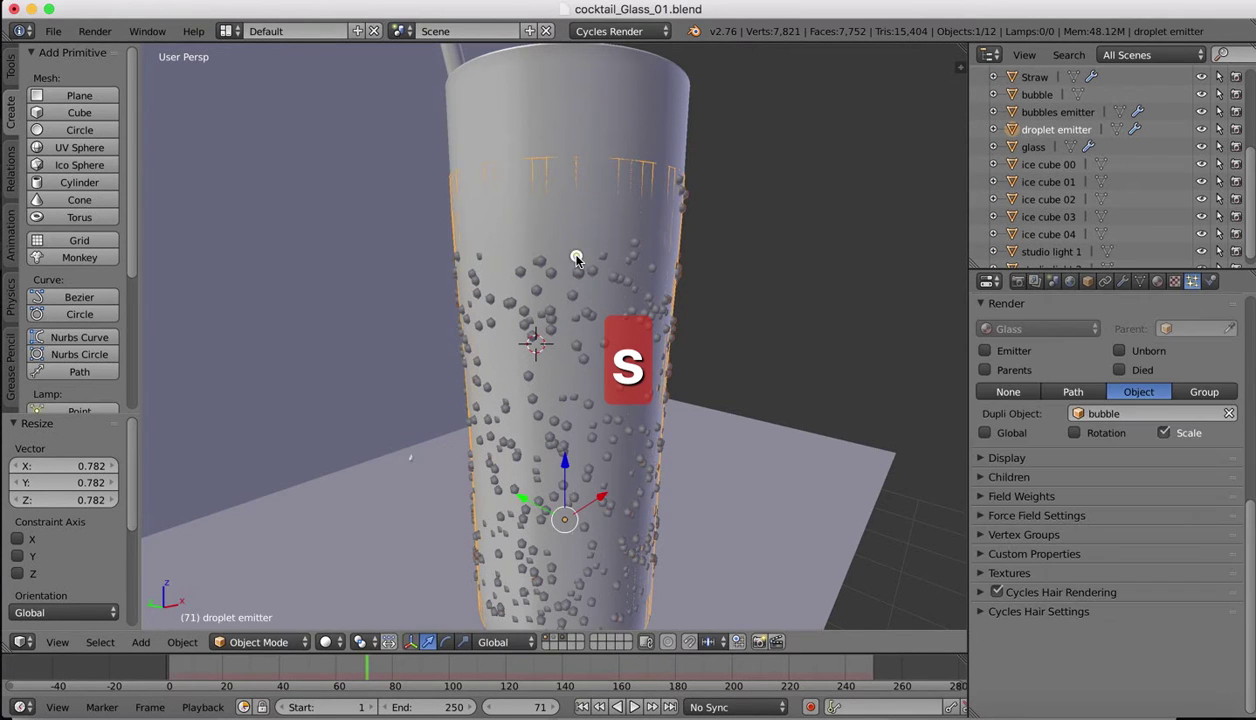
- Try the dupli object without Scale, restore it, and try the Global option before switching it off again
left_click(1164, 432)
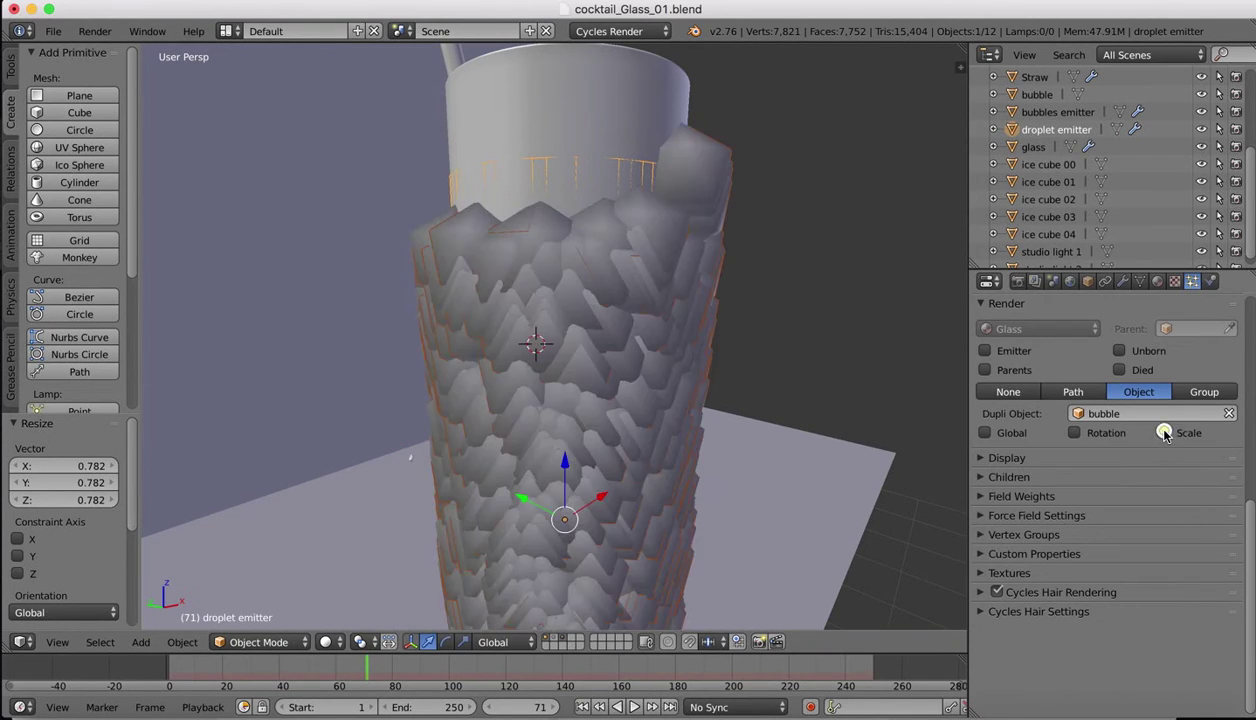
left_click(1164, 432)
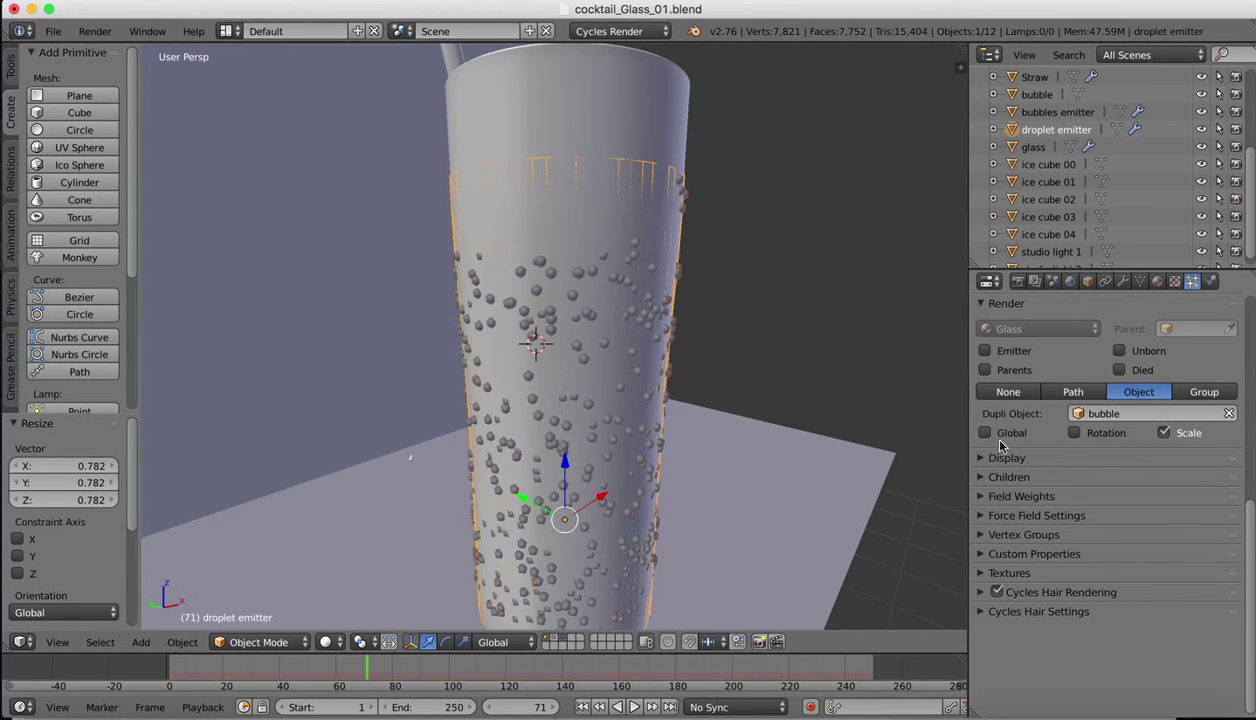
left_click(984, 433)
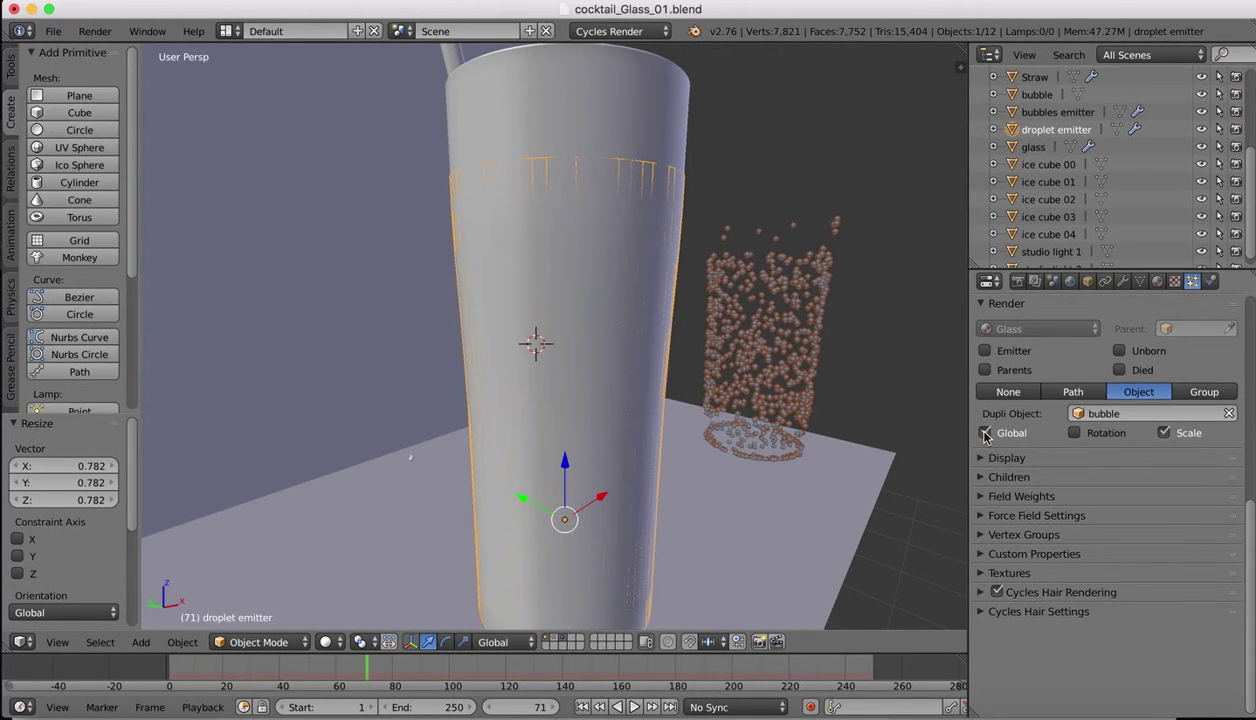
left_click(984, 433)
- Look through the particle system's Display, Vertex Groups, Custom Properties, Textures and Cycles Hair Rendering settings
left_click(972, 456)
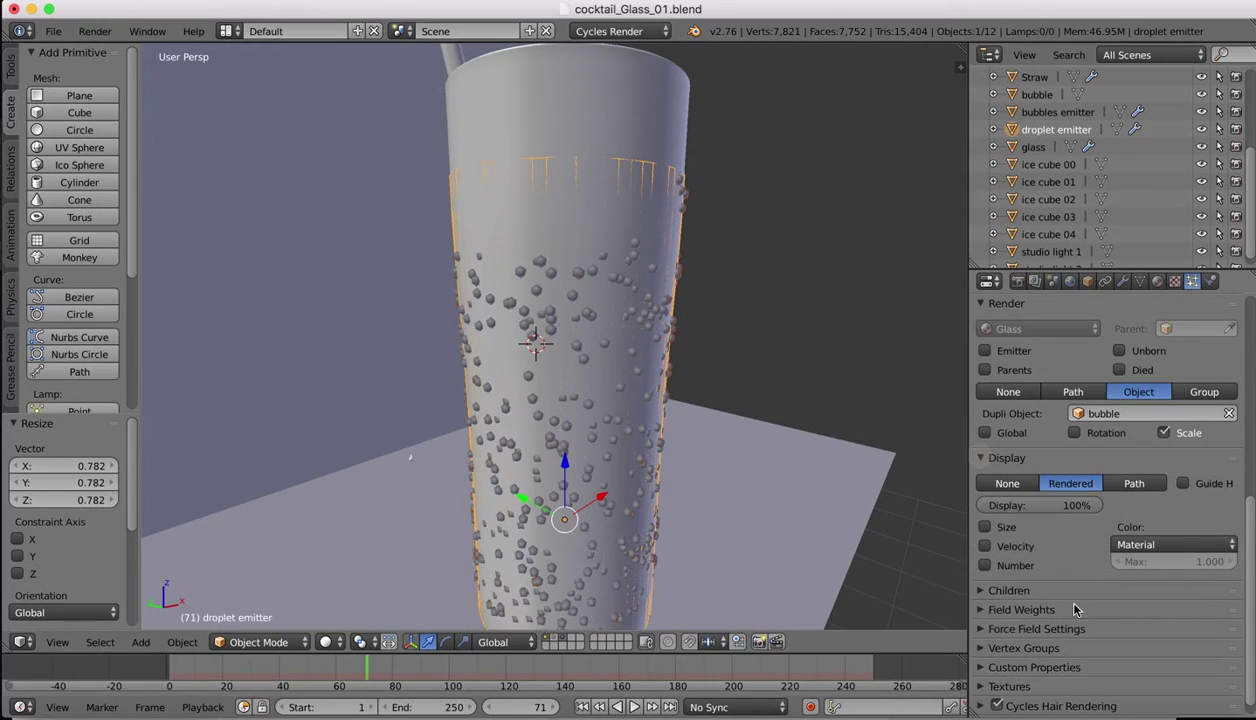
left_click(984, 459)
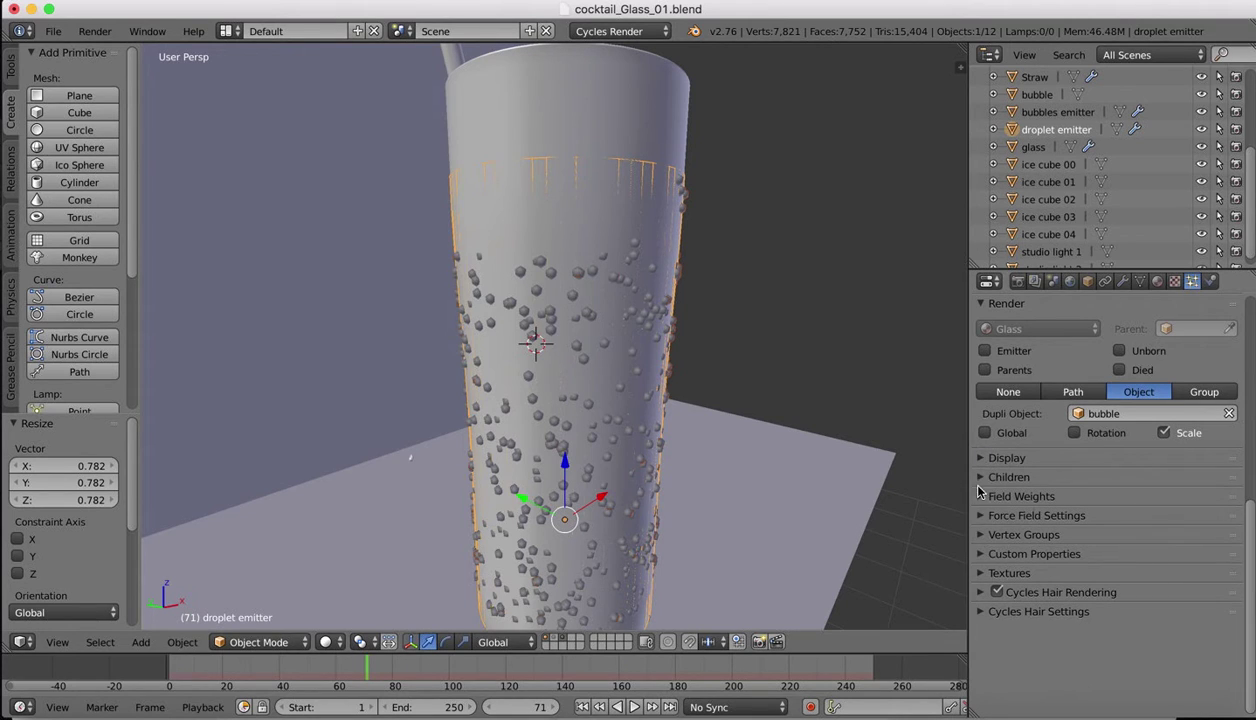
left_click(978, 535)
left_click(978, 535)
left_click(979, 555)
left_click(979, 555)
left_click(980, 573)
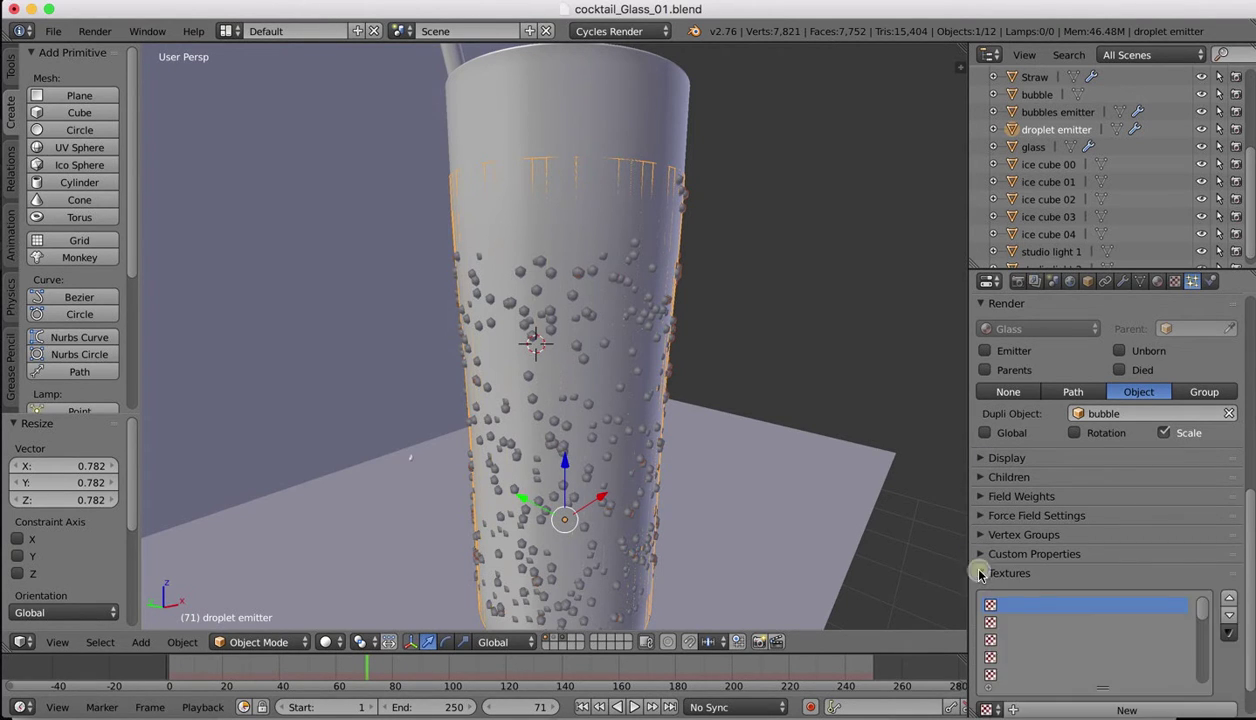
left_click(980, 573)
left_click(980, 594)
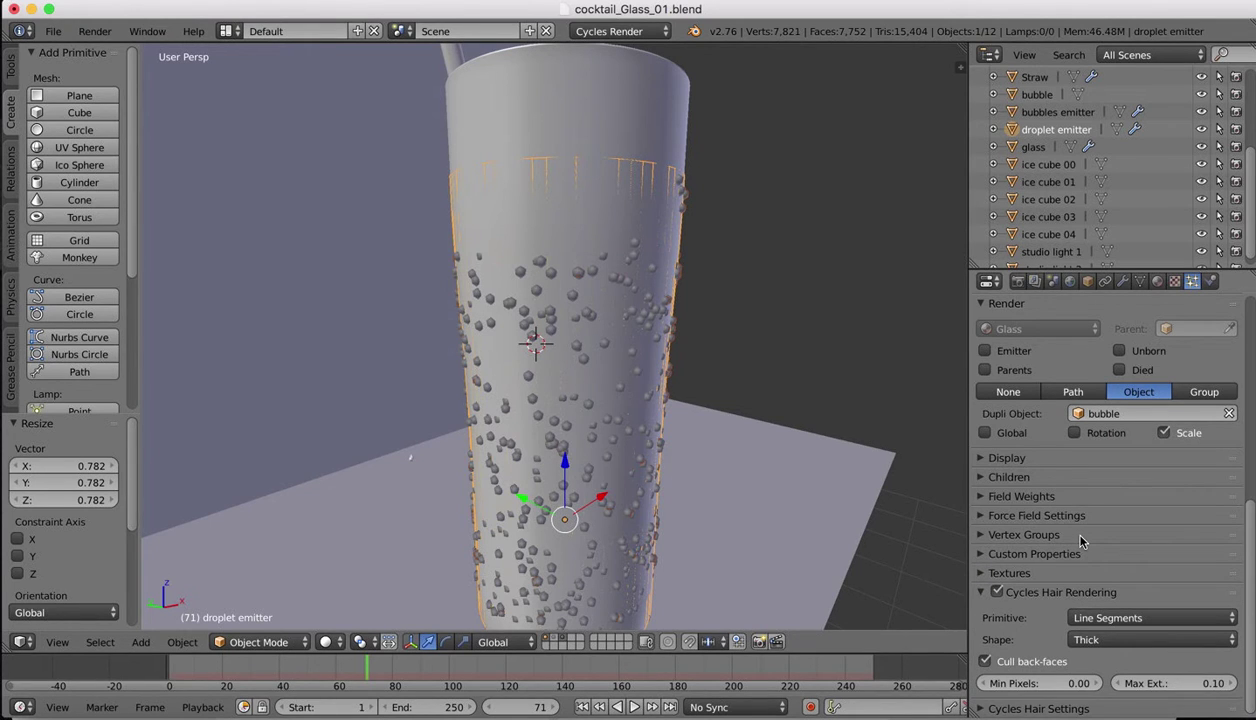
left_click(979, 593)
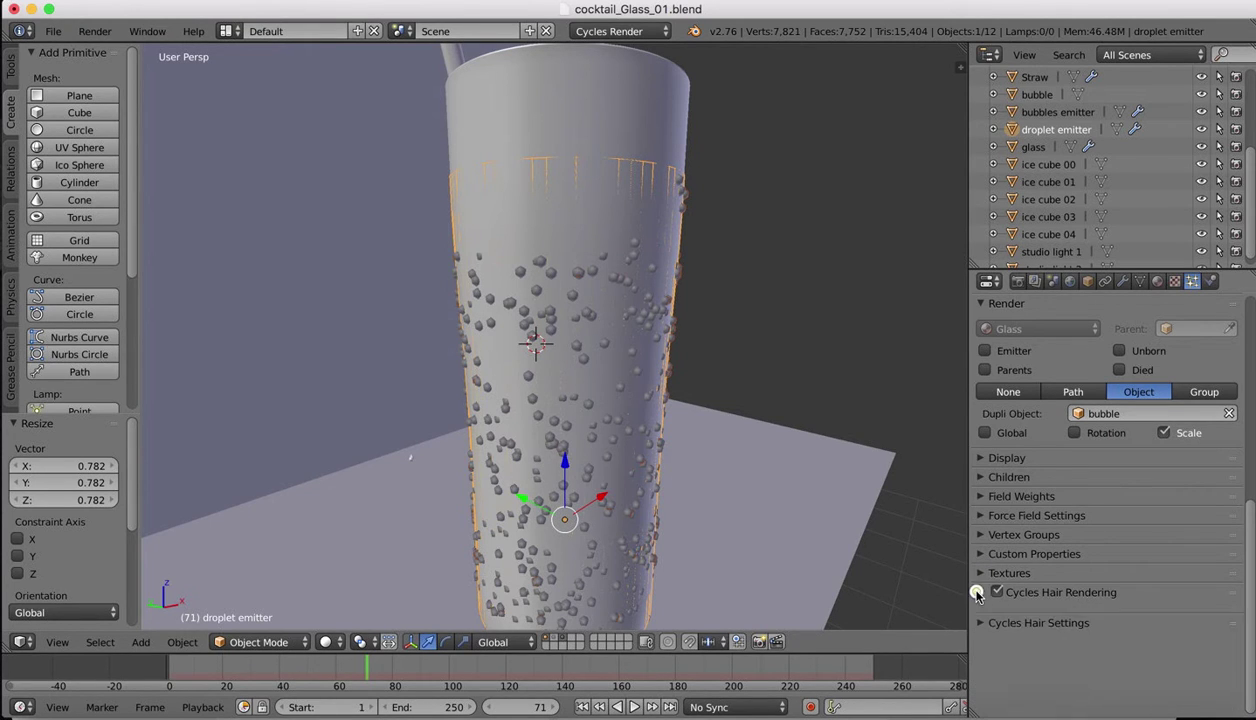
- Try a Cycles hair shape of -1.0, reset it to 0, and collapse the hair settings
left_click(979, 612)
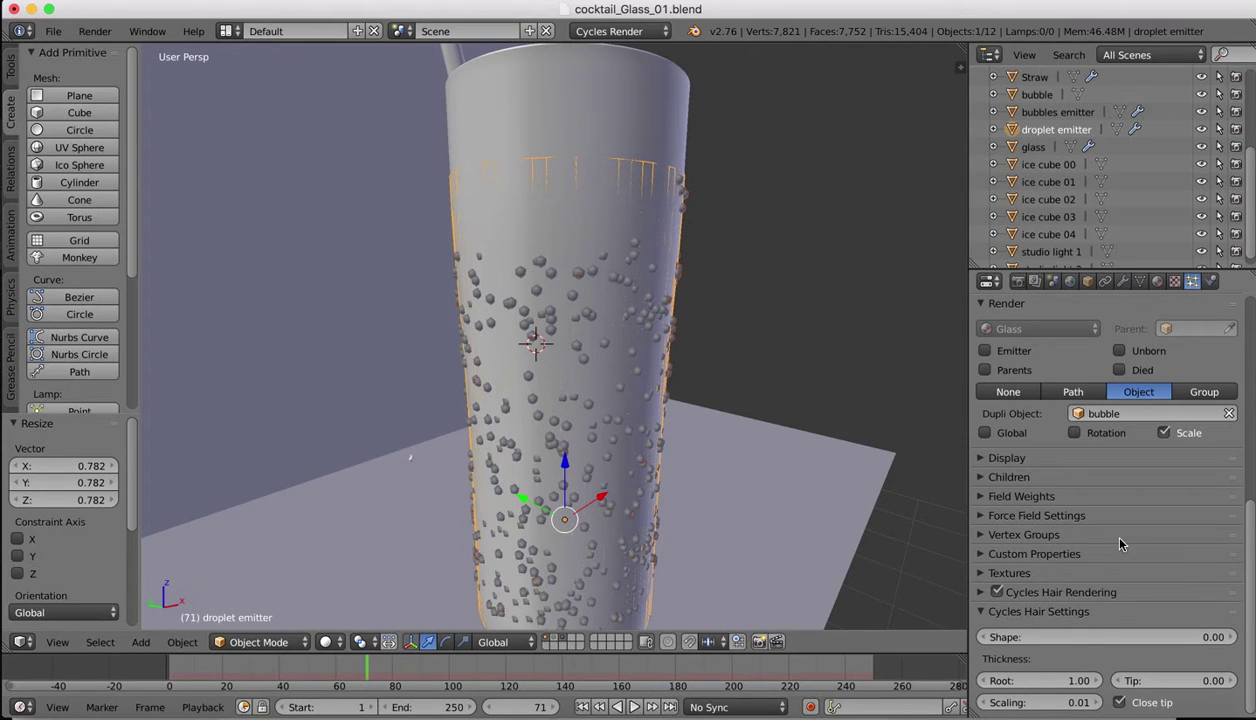
left_click_drag(1115, 637, 1055, 624)
left_click(1141, 637)
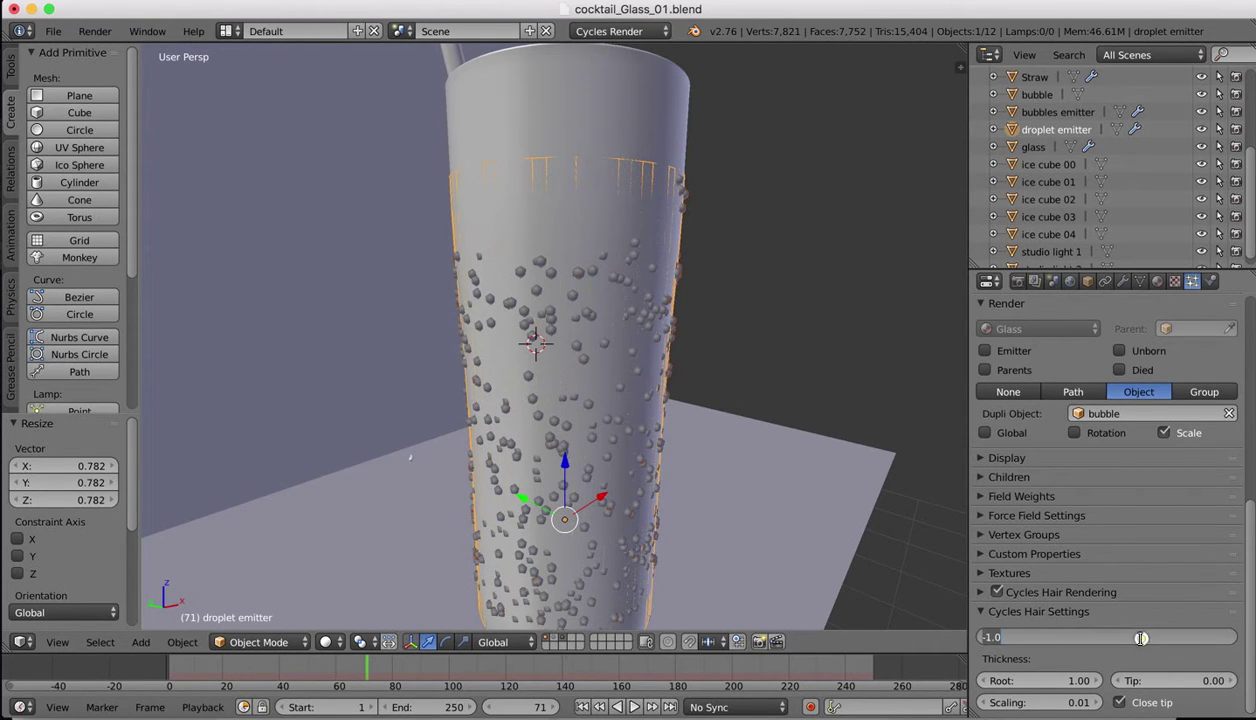
type("0")
key("Return")
left_click(972, 611)
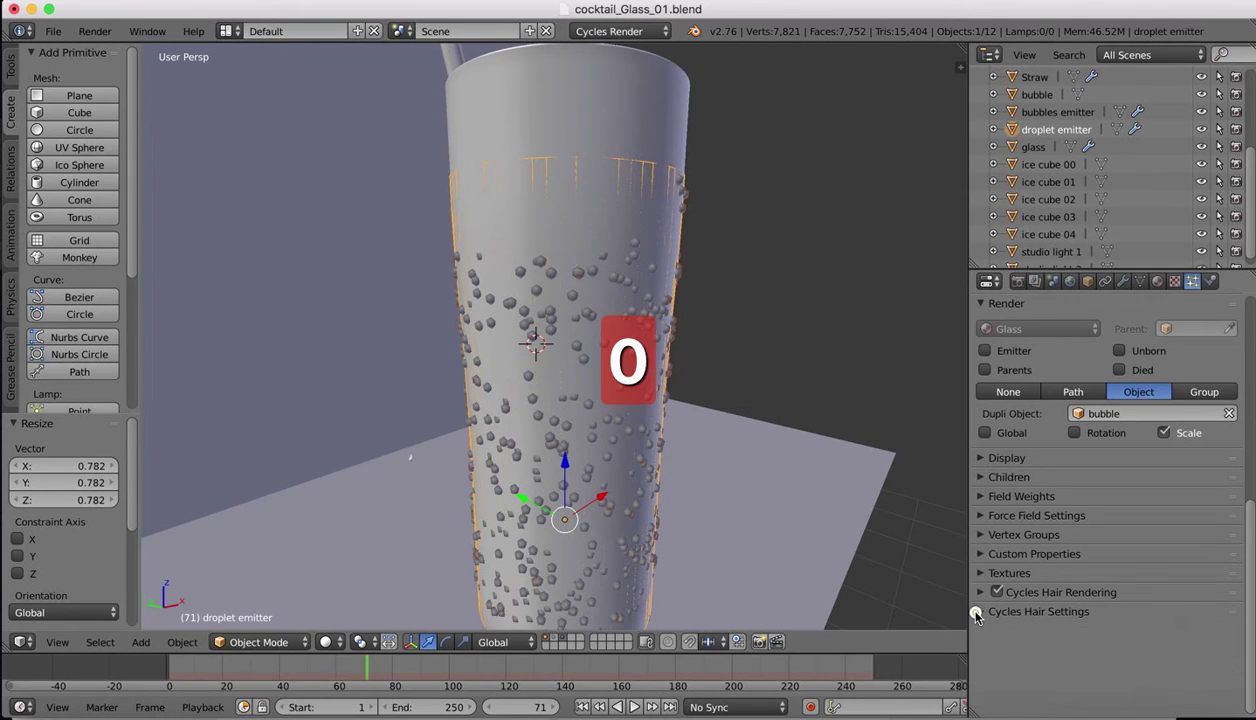
- Reduce the number of droplet particles to 404
scroll(1000, 450, "up", 8)
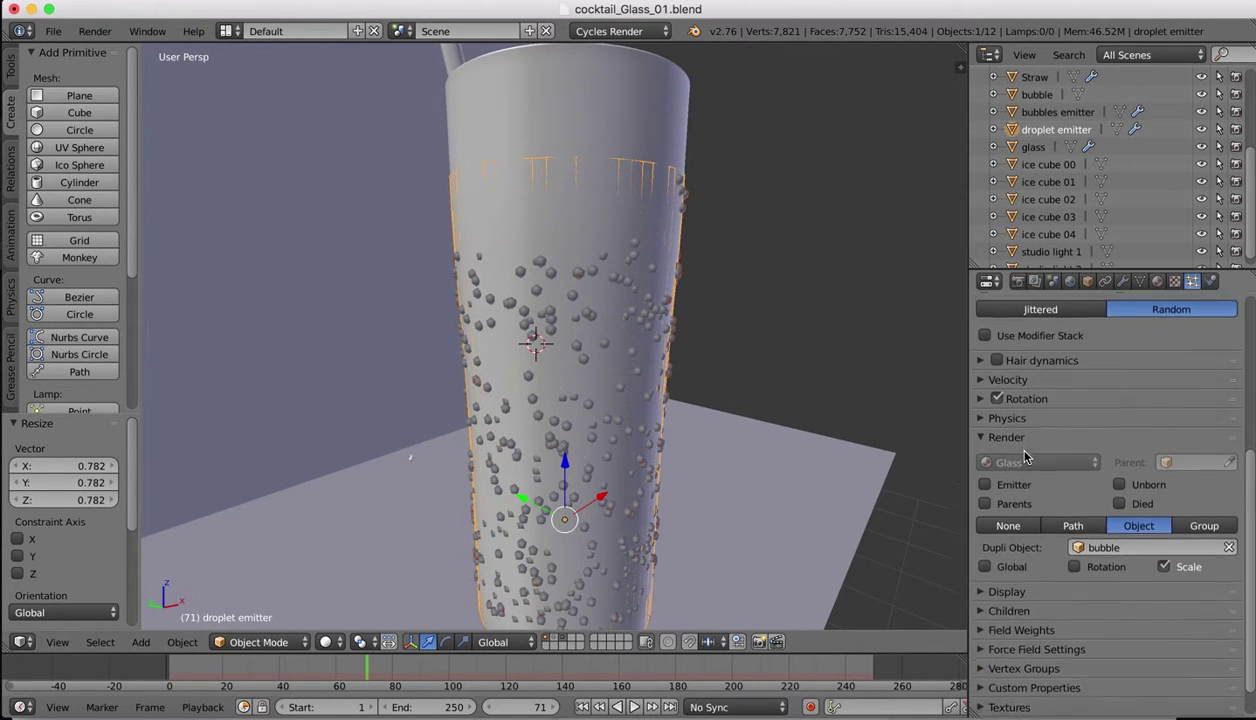
scroll(1020, 388, "up", 3)
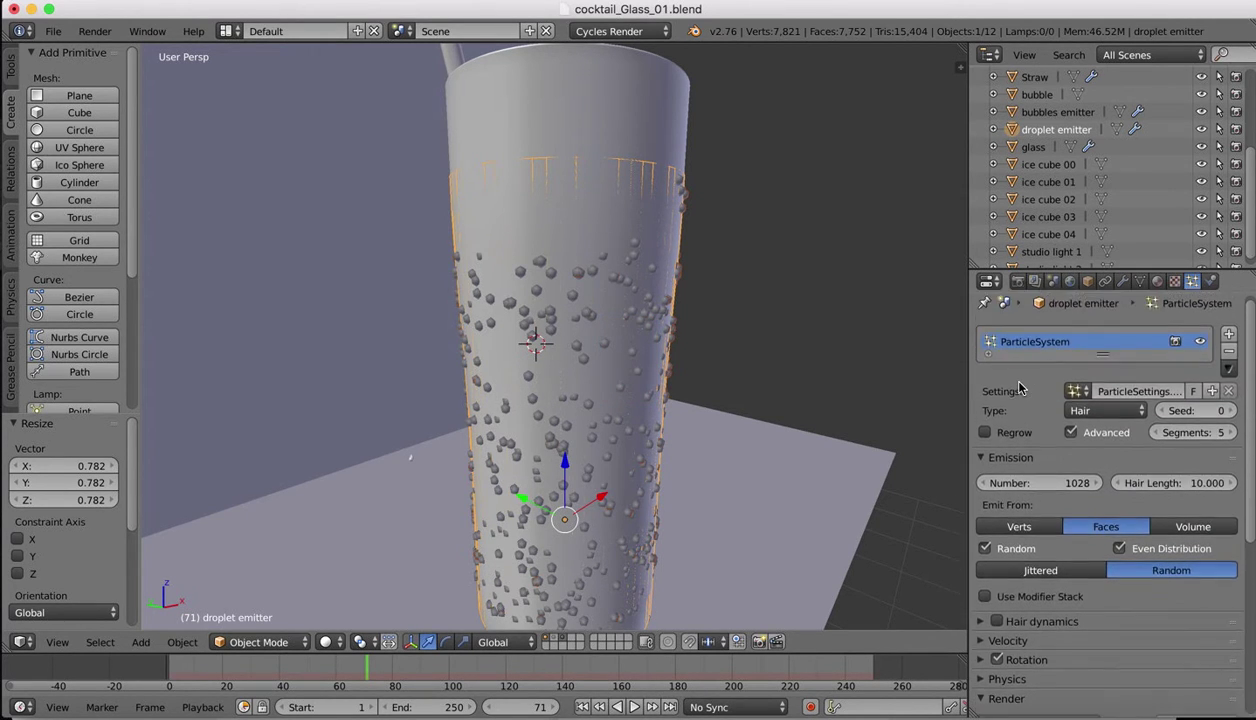
mouse_move(1070, 495)
left_mouse_down()
mouse_move(1055, 489)
mouse_move(1070, 487)
left_mouse_up()
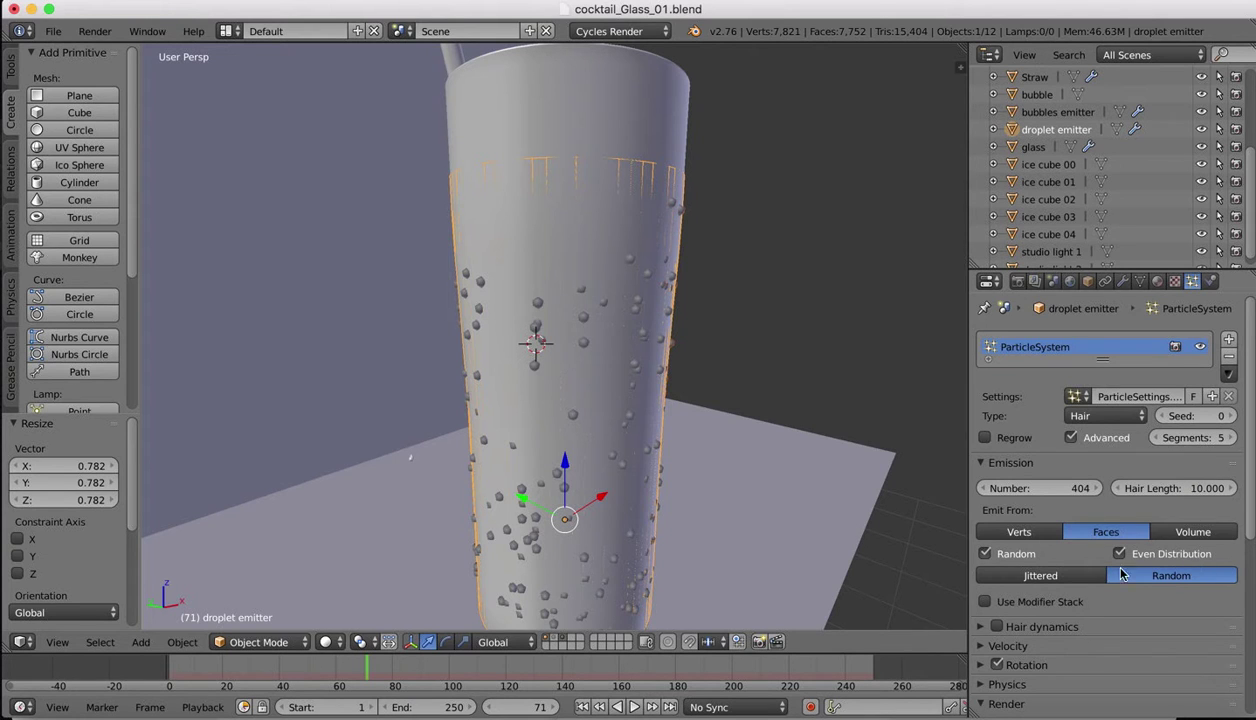
- Compare the droplet distribution with and without Use Modifier Stack and leave the option enabled
scroll(1033, 596, "down", 1)
left_click(984, 588)
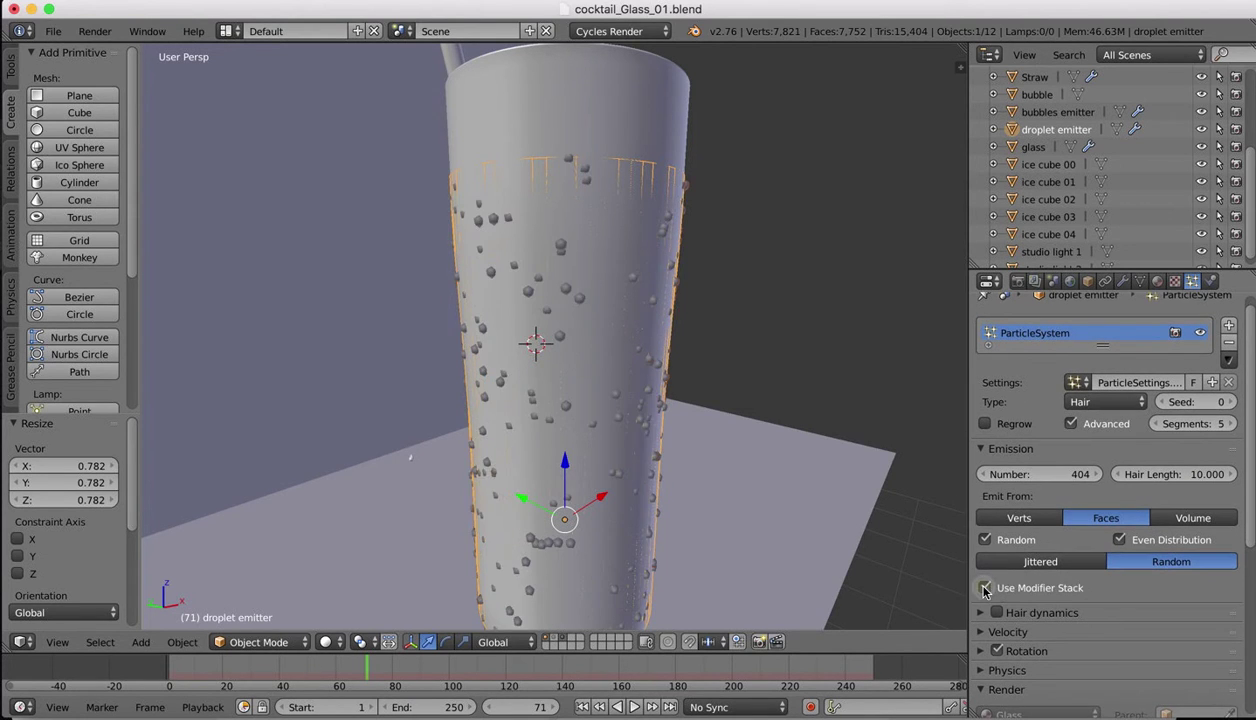
left_click(984, 588)
left_click(984, 588)
left_click(984, 589)
left_click(984, 589)
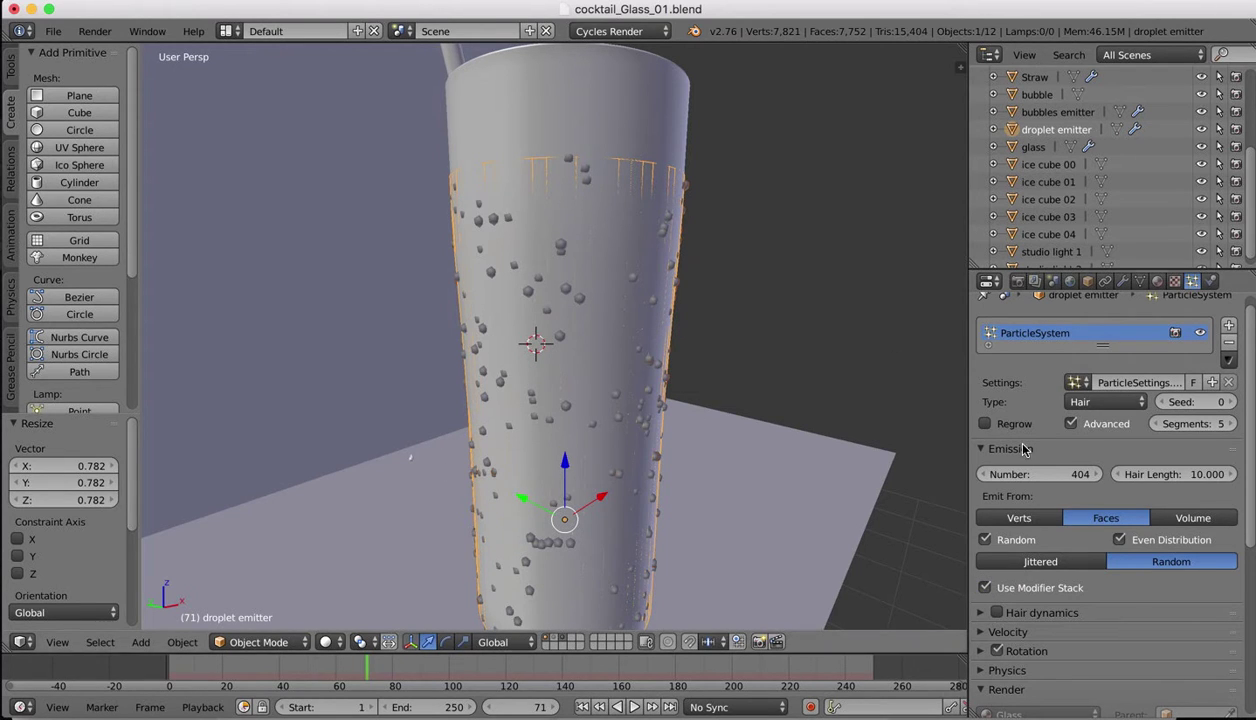
left_click(984, 589)
left_click(984, 589)
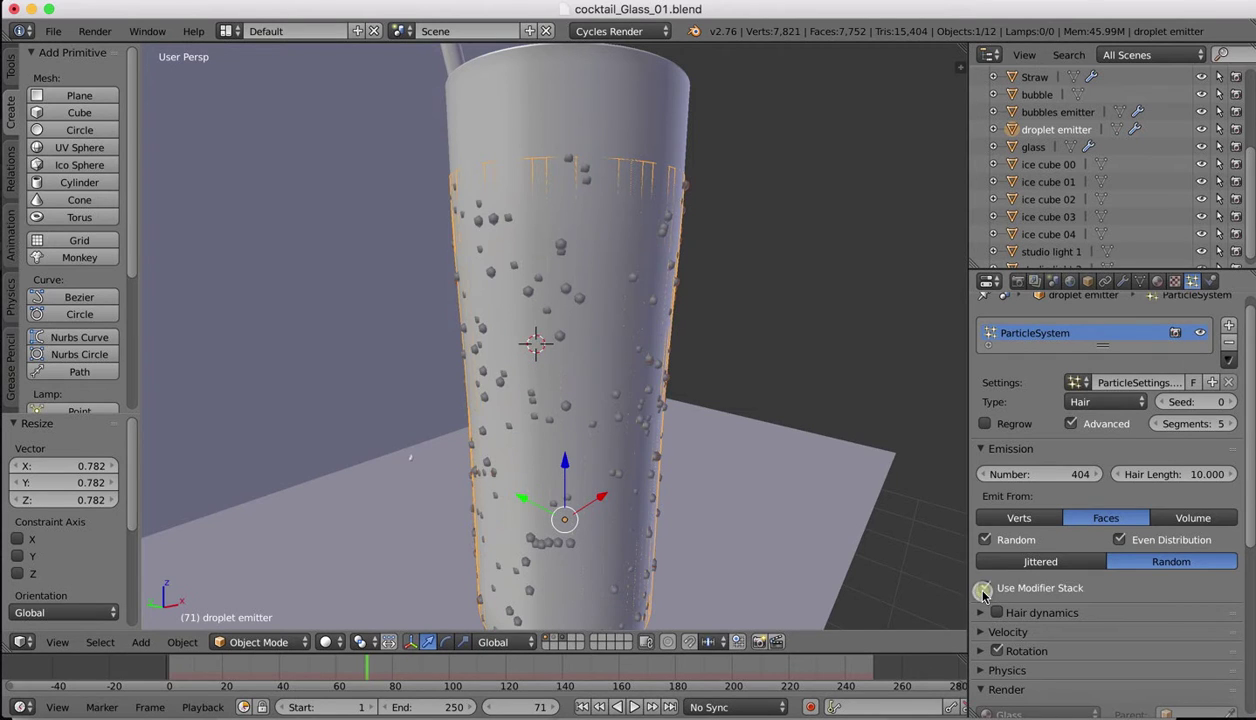
- Try hair dynamics on the droplet particles, switch it off again, and collapse its section
scroll(1072, 636, "down", 1)
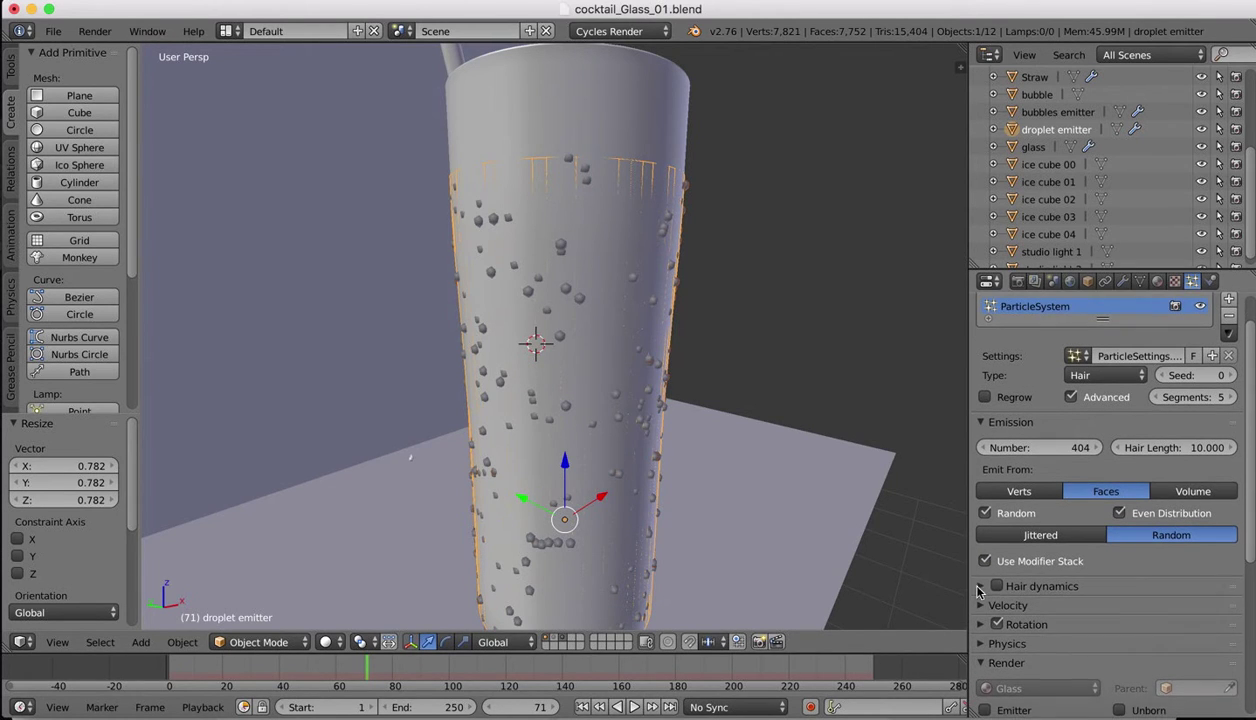
left_click(980, 584)
scroll(1098, 609, "down", 2)
left_click(995, 542)
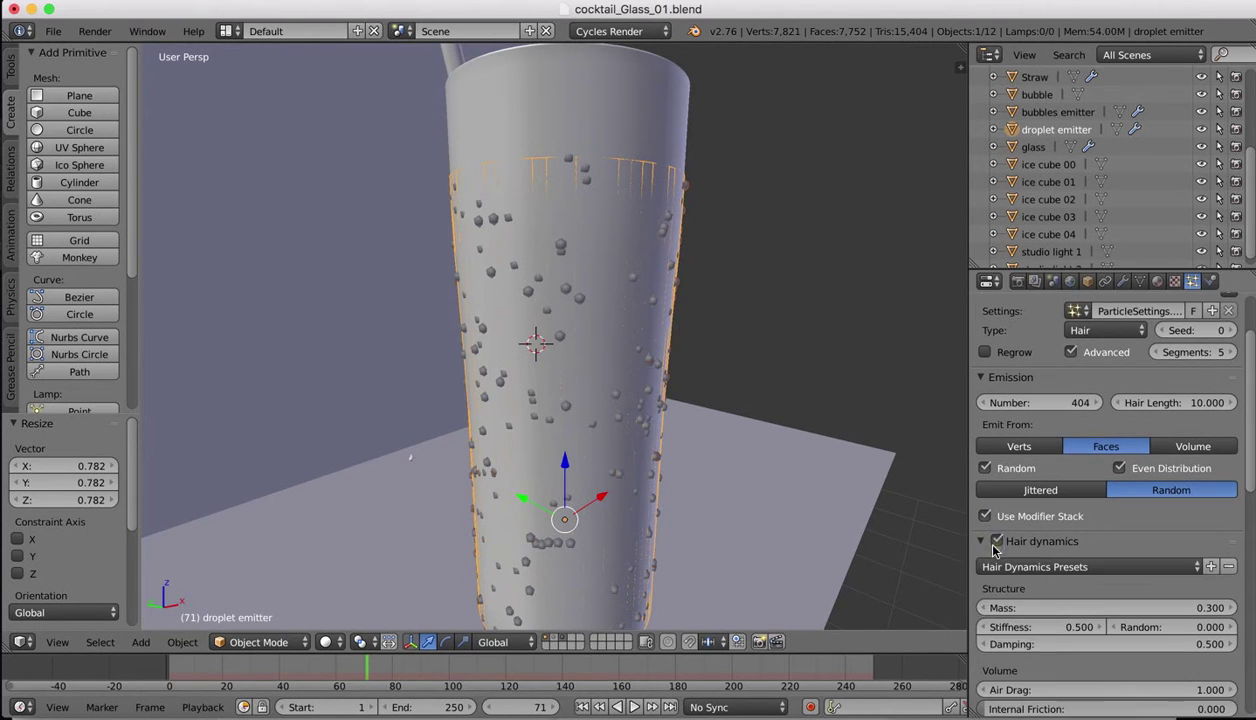
left_click(995, 542)
left_click(982, 541)
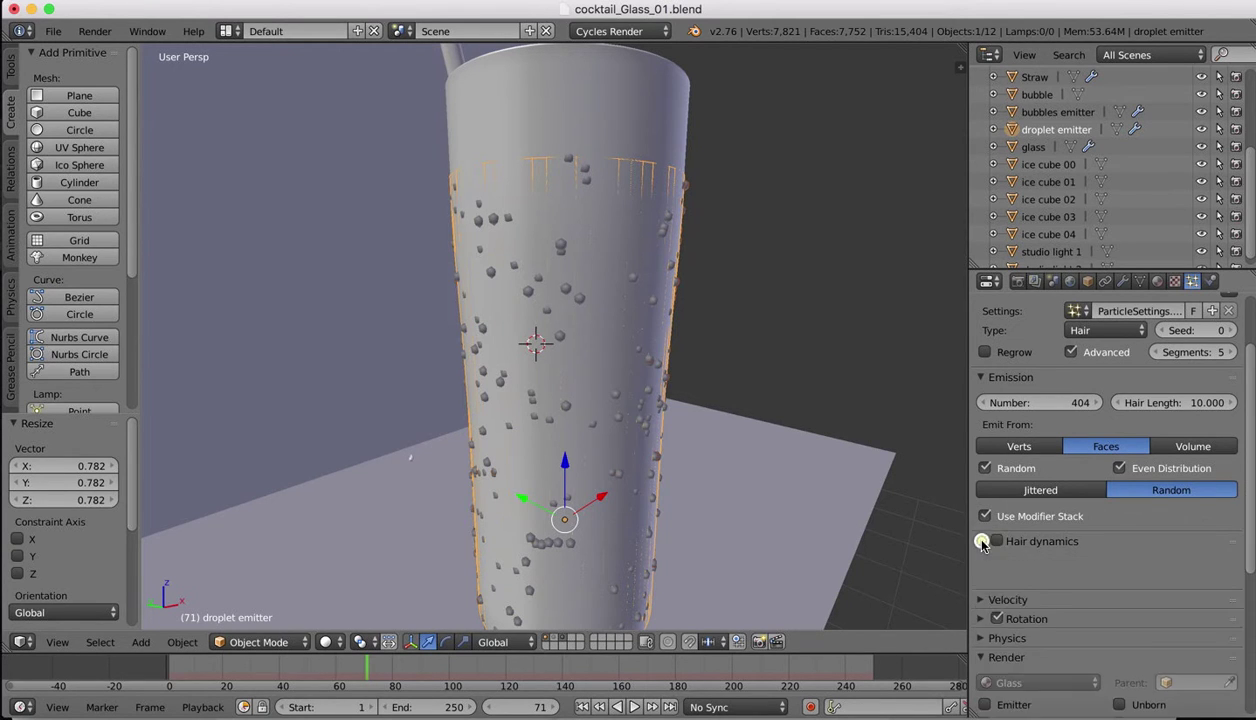
- Check the droplet particles' velocity settings for emitter geometry and emitter object, and collapse the section
scroll(990, 540, "down", 2)
left_click(980, 517)
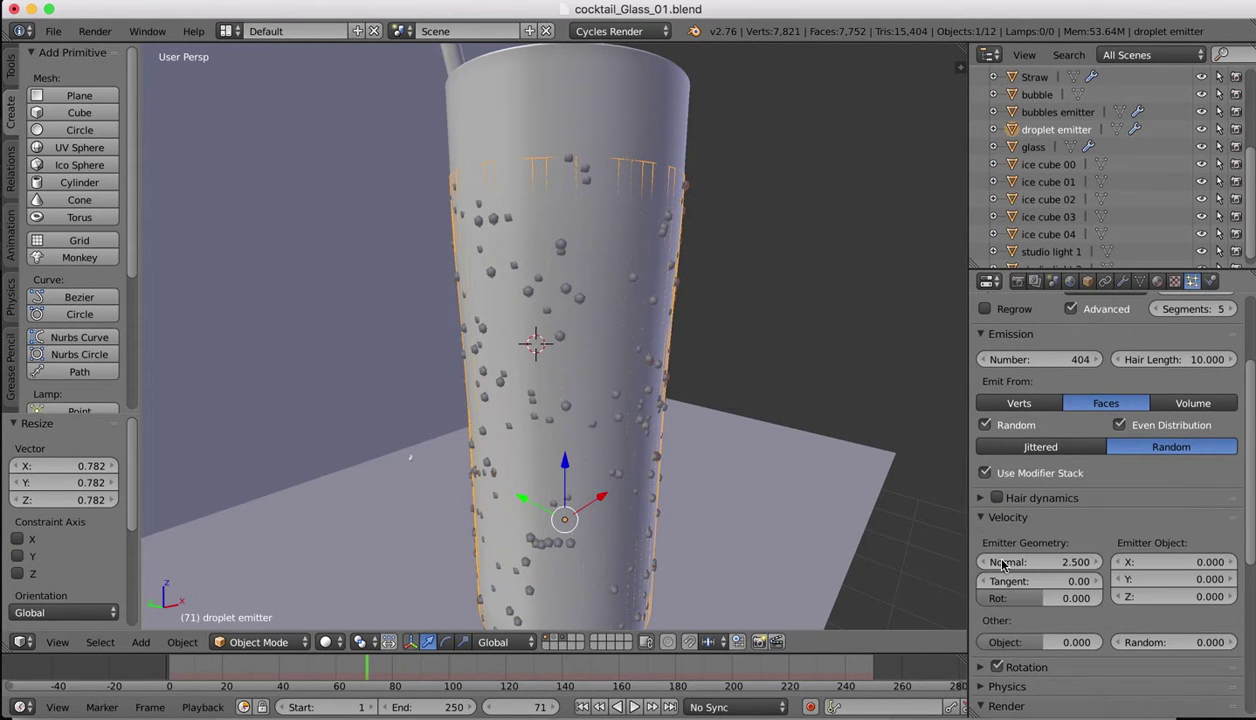
scroll(1104, 520, "down", 2)
scroll(1104, 520, "down", 2)
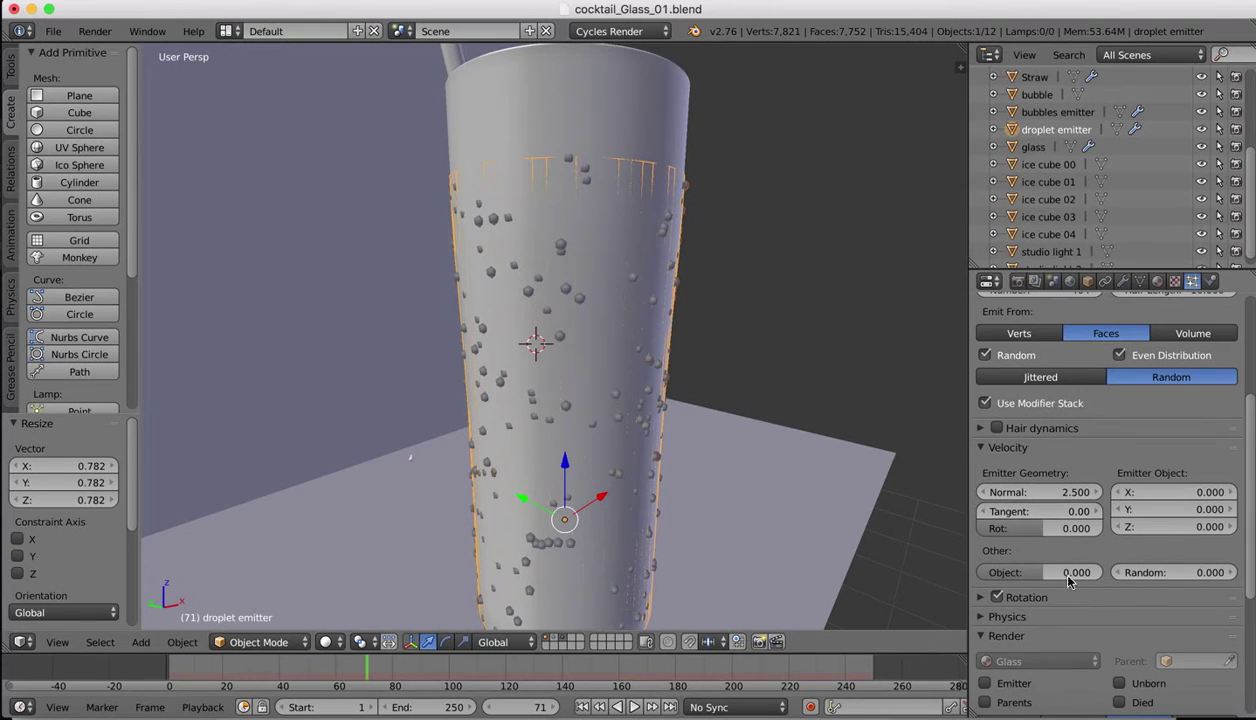
left_click(980, 447)
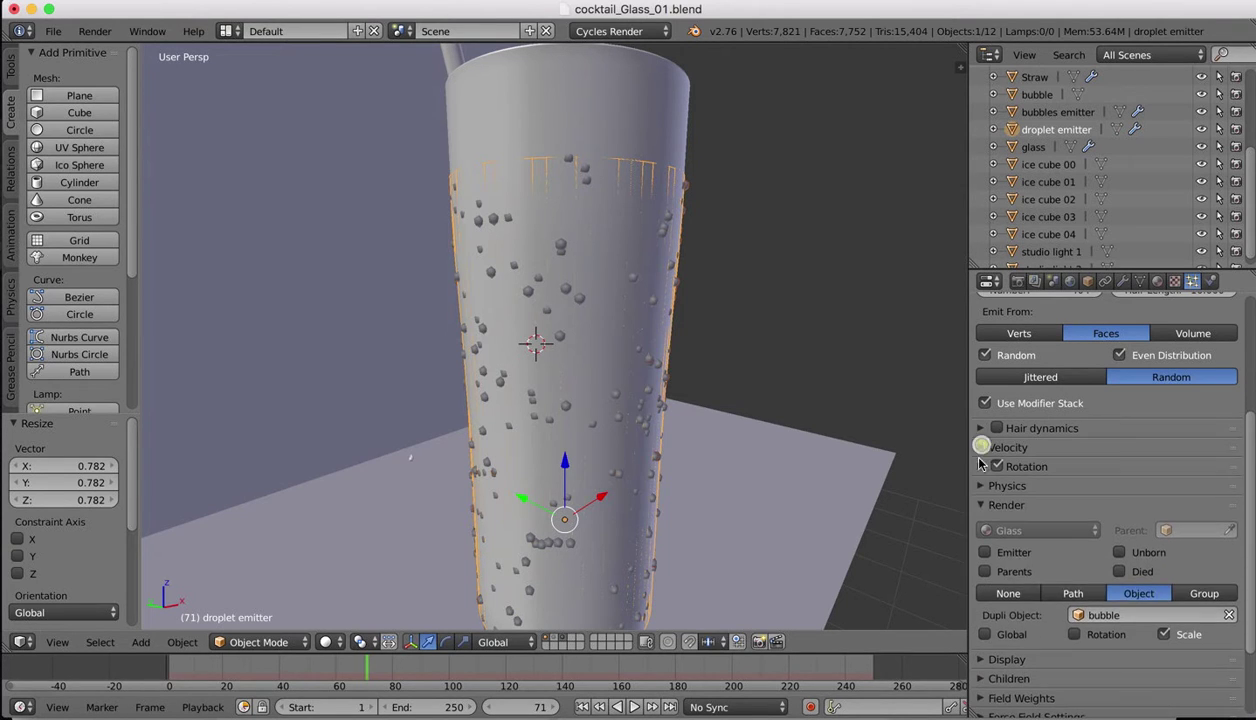
- Try Object Z as the initial orientation of the droplet particles and inspect them up close on the glass
left_click(981, 467)
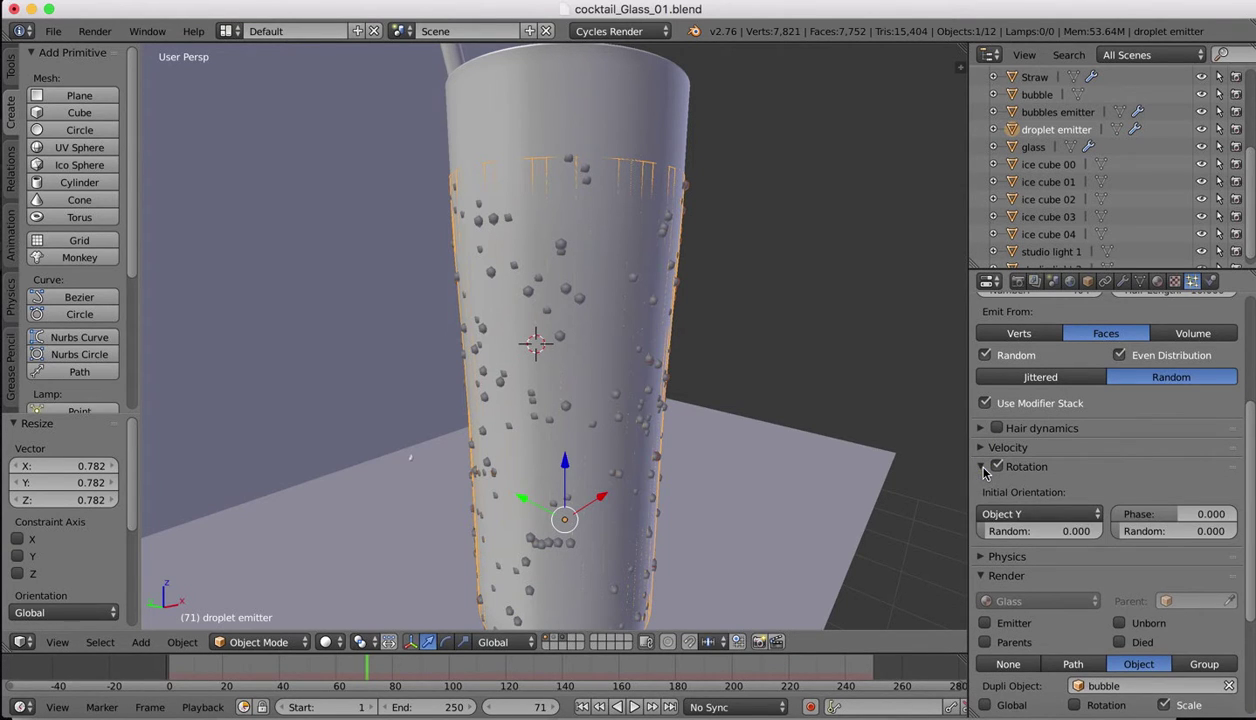
left_click(1005, 514)
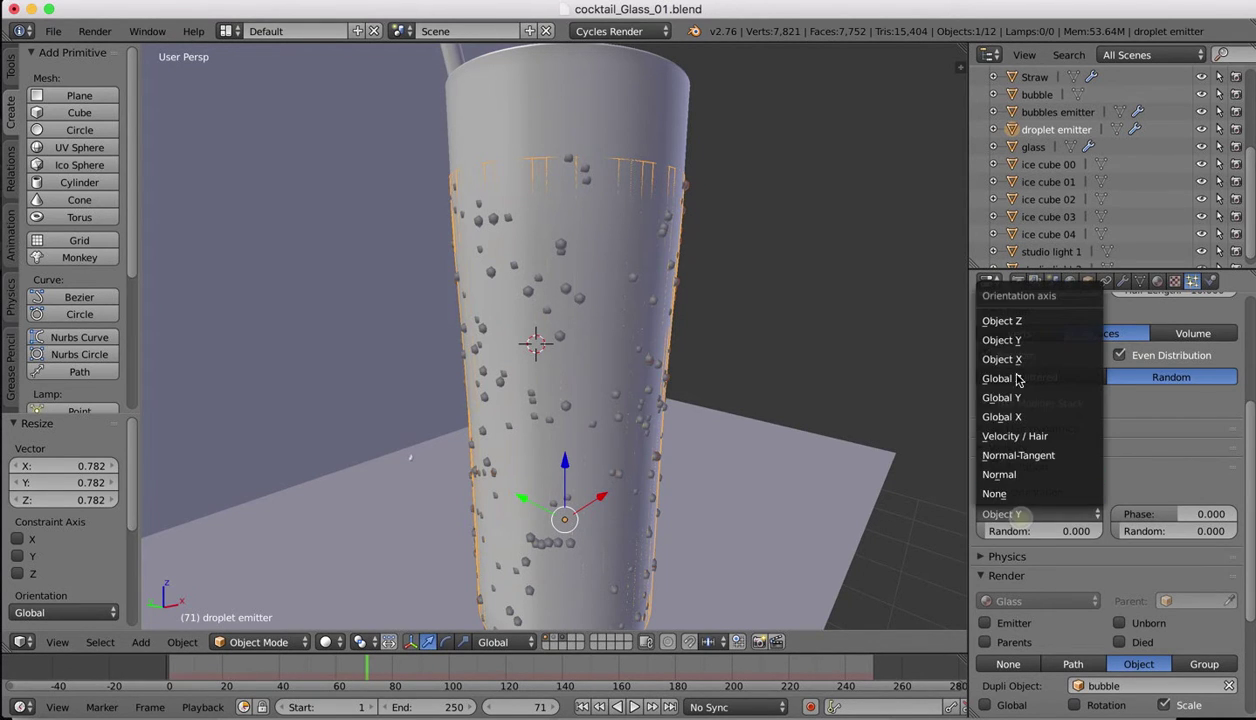
left_click(1013, 322)
scroll(533, 210, "up", 5)
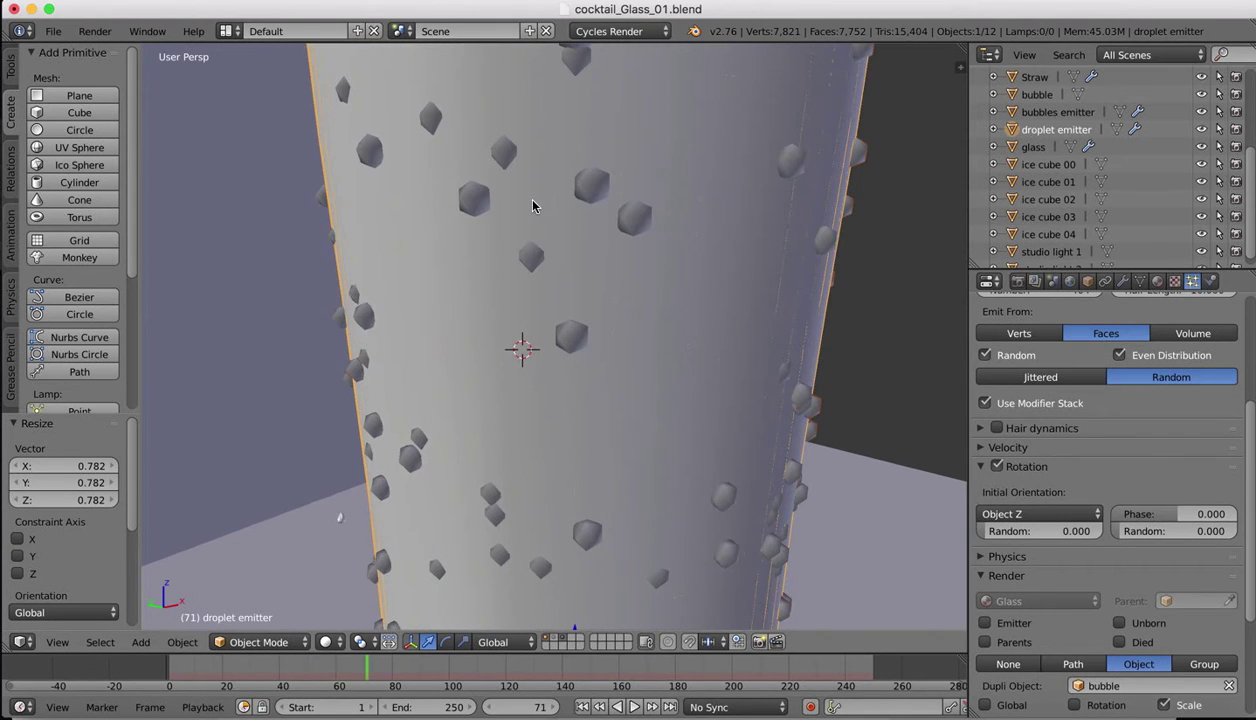
scroll(533, 206, "left", 5)
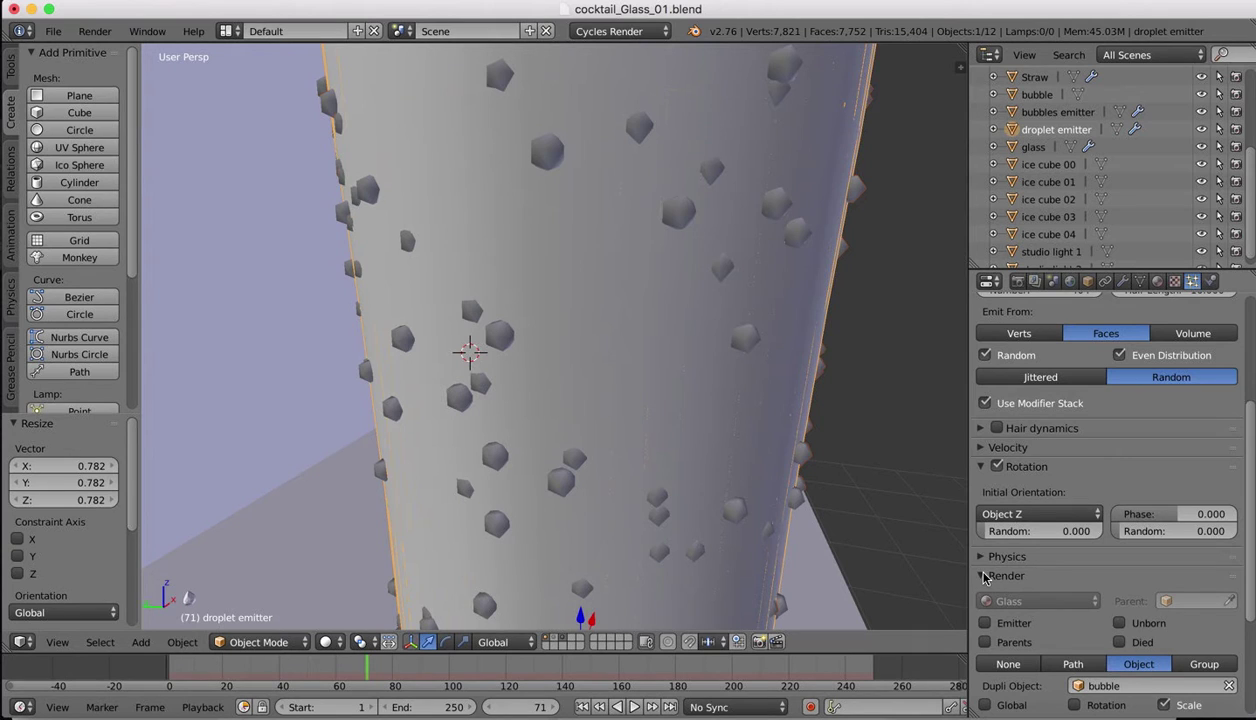
- Check the droplet particles' display settings, and collapse the Display, Emission and Rotation sections
scroll(1100, 560, "down", 5)
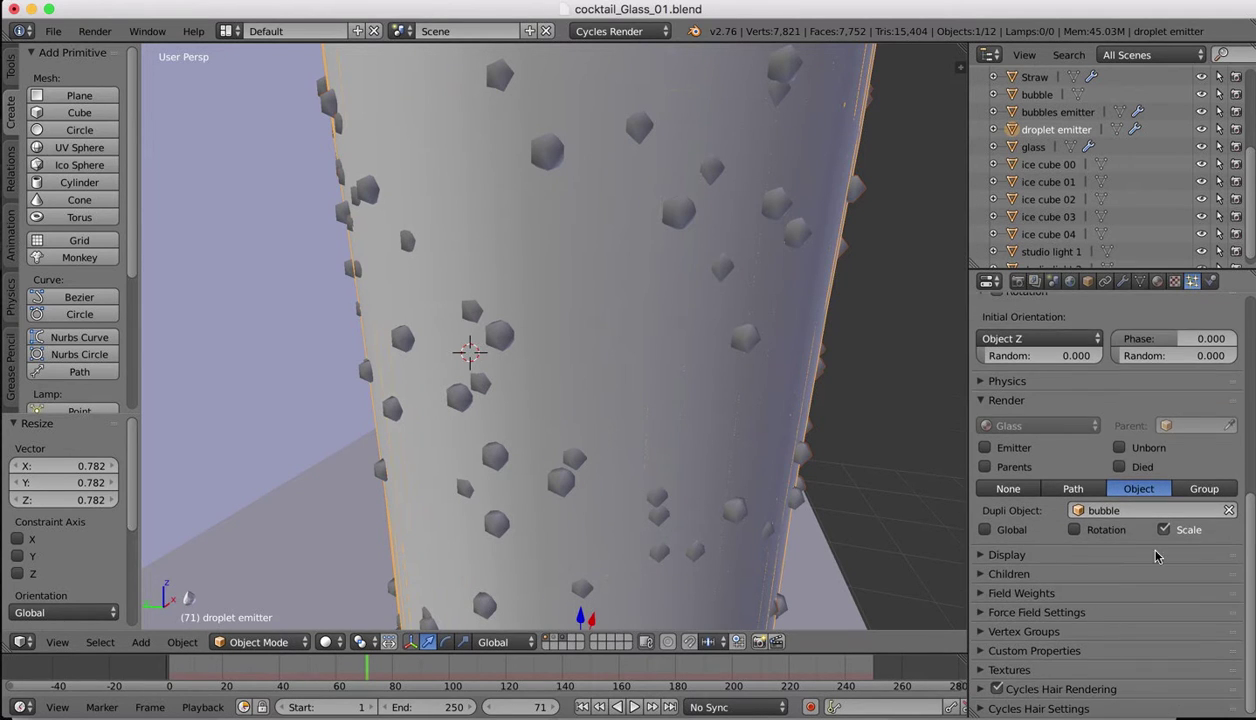
left_click(985, 558)
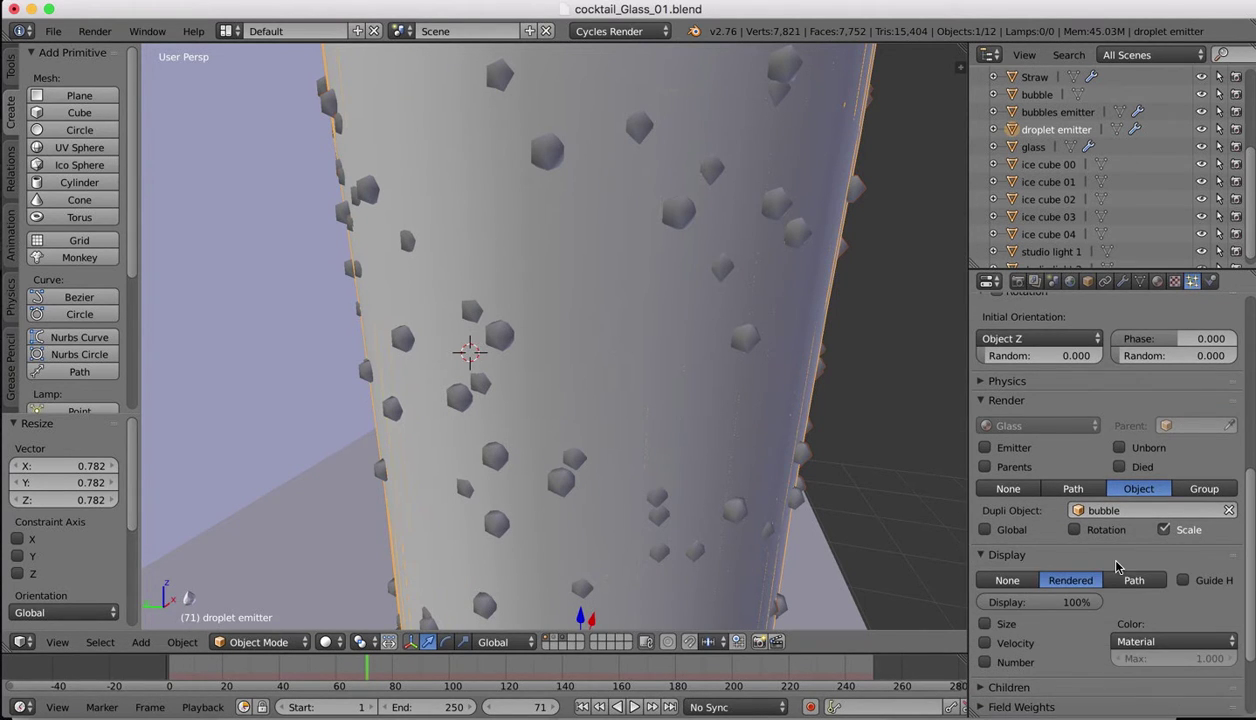
left_click(984, 548)
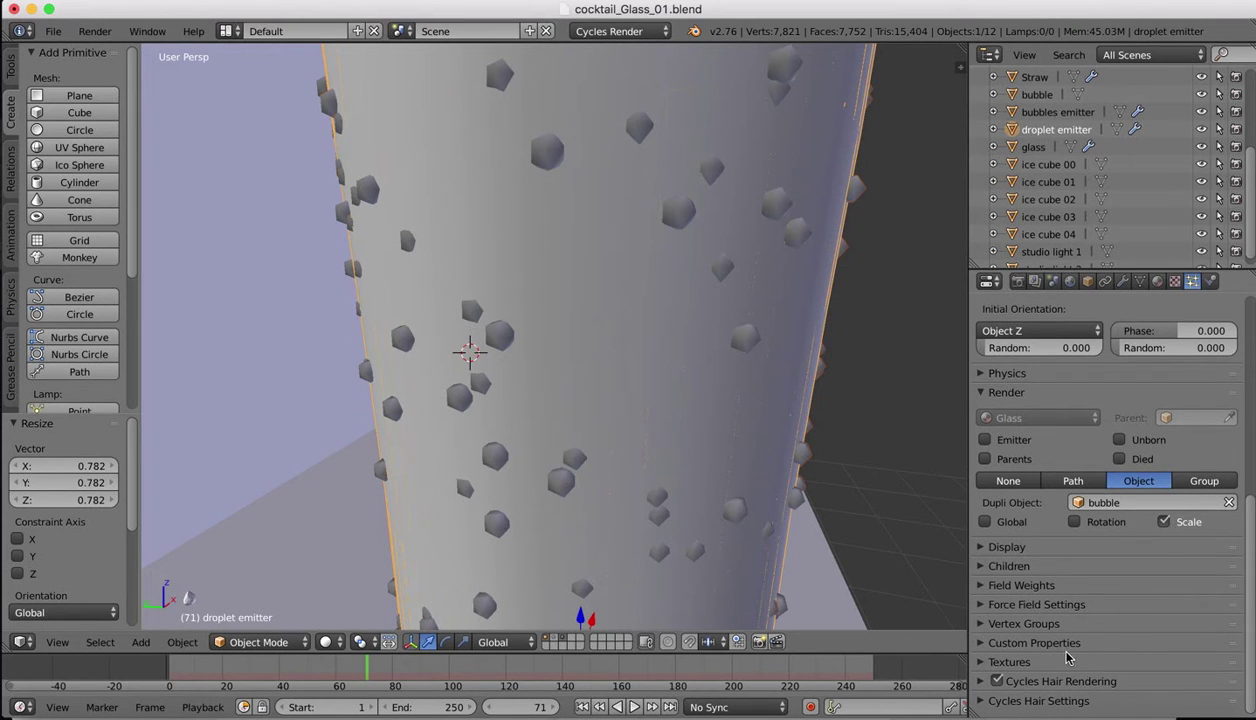
scroll(1115, 509, "up", 10)
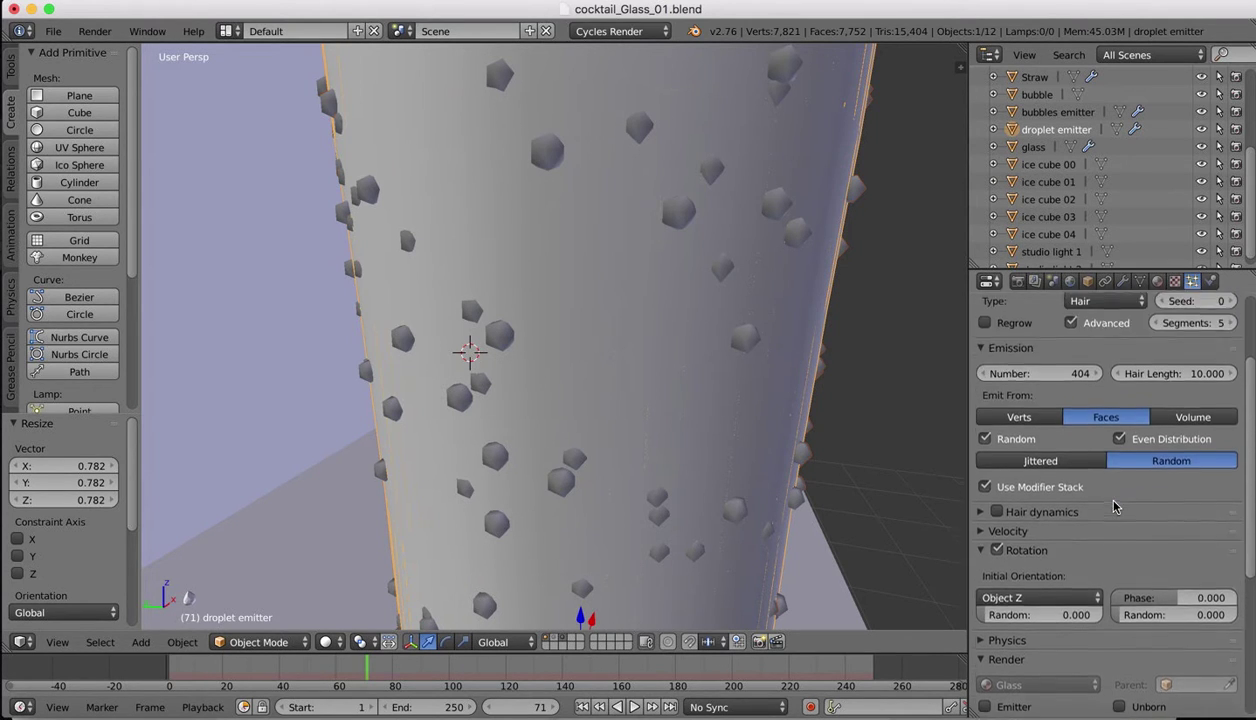
left_click(980, 463)
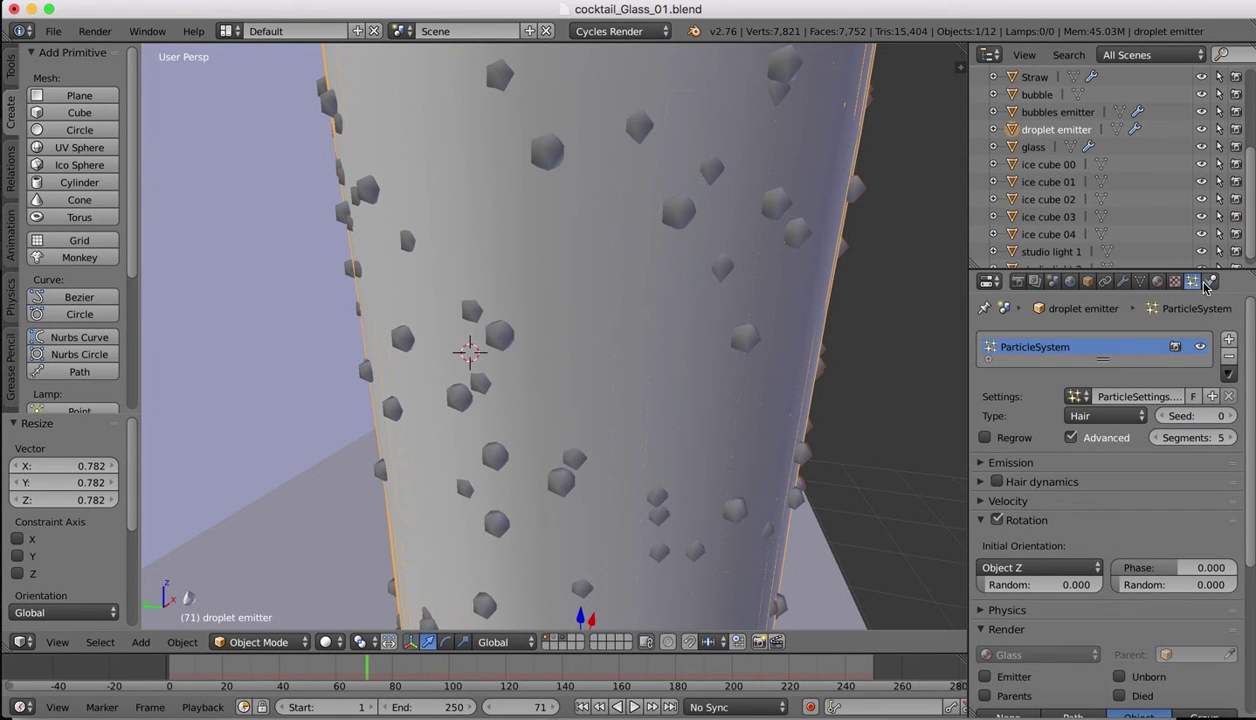
left_click(979, 522)
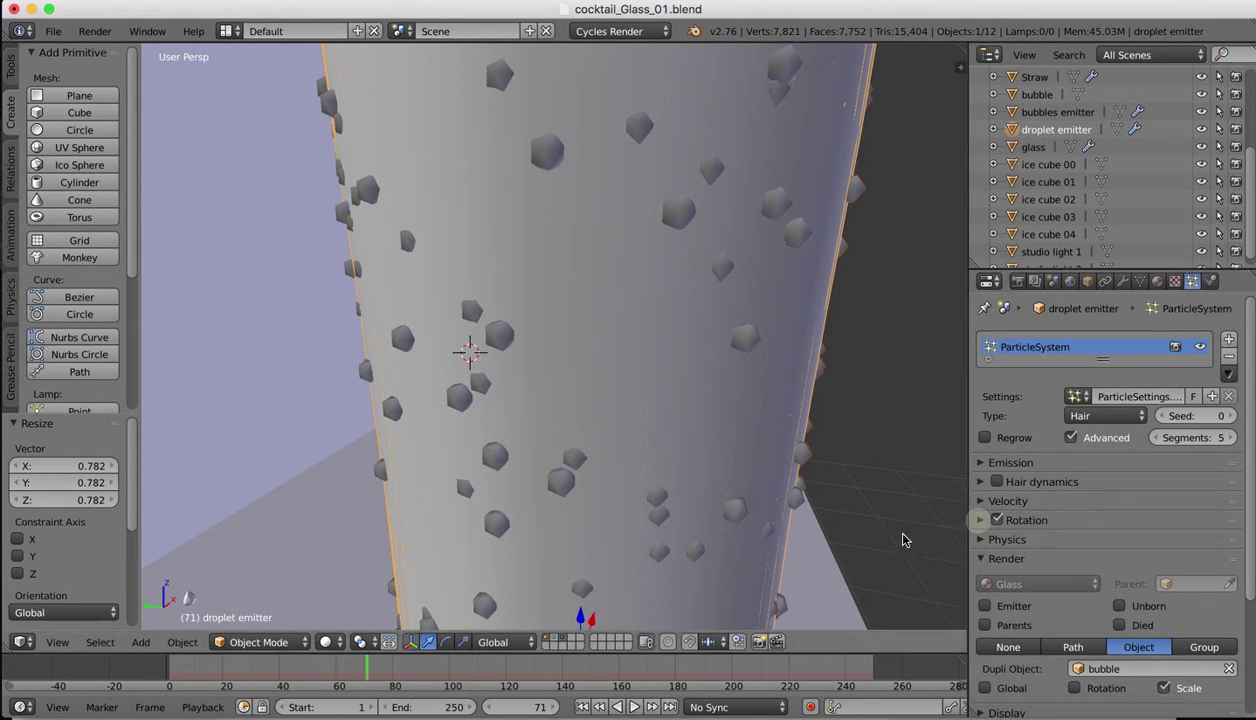
- Check the name of the small icosphere beside the glass and the object instanced by the droplet emitter's particles
middle_click_drag(891, 493, 898, 410)
scroll(898, 410, "down", 3)
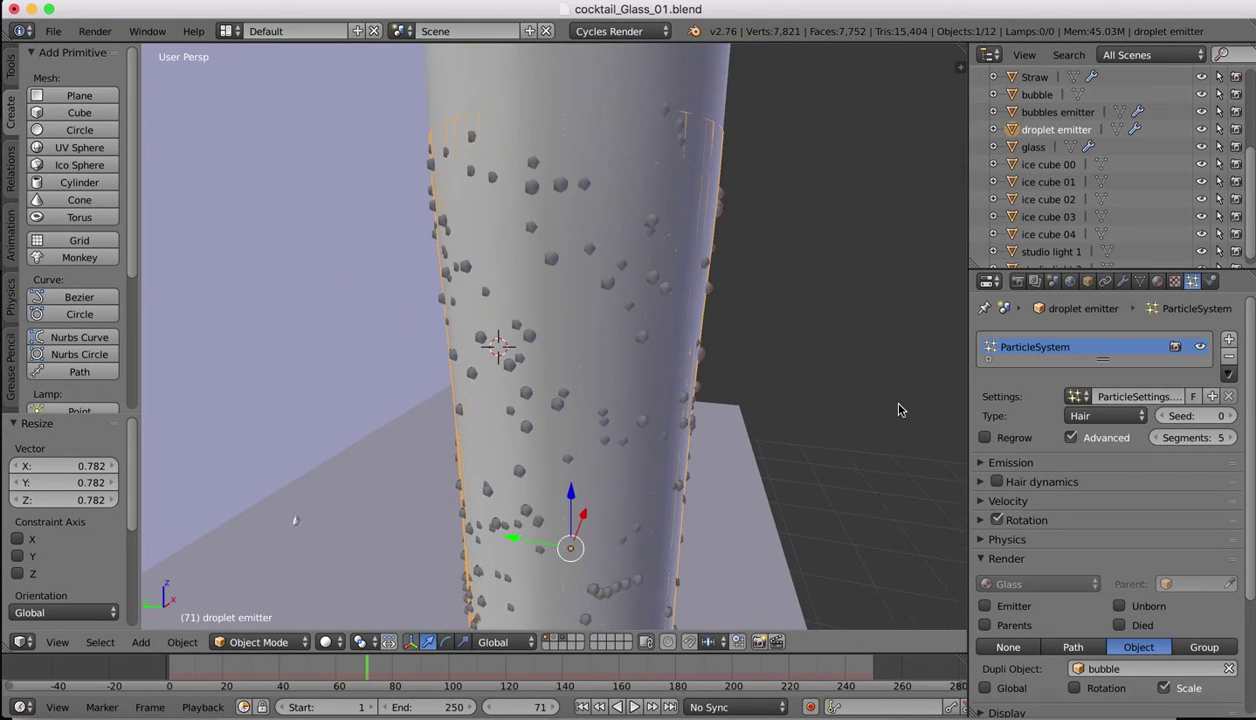
right_click(294, 521)
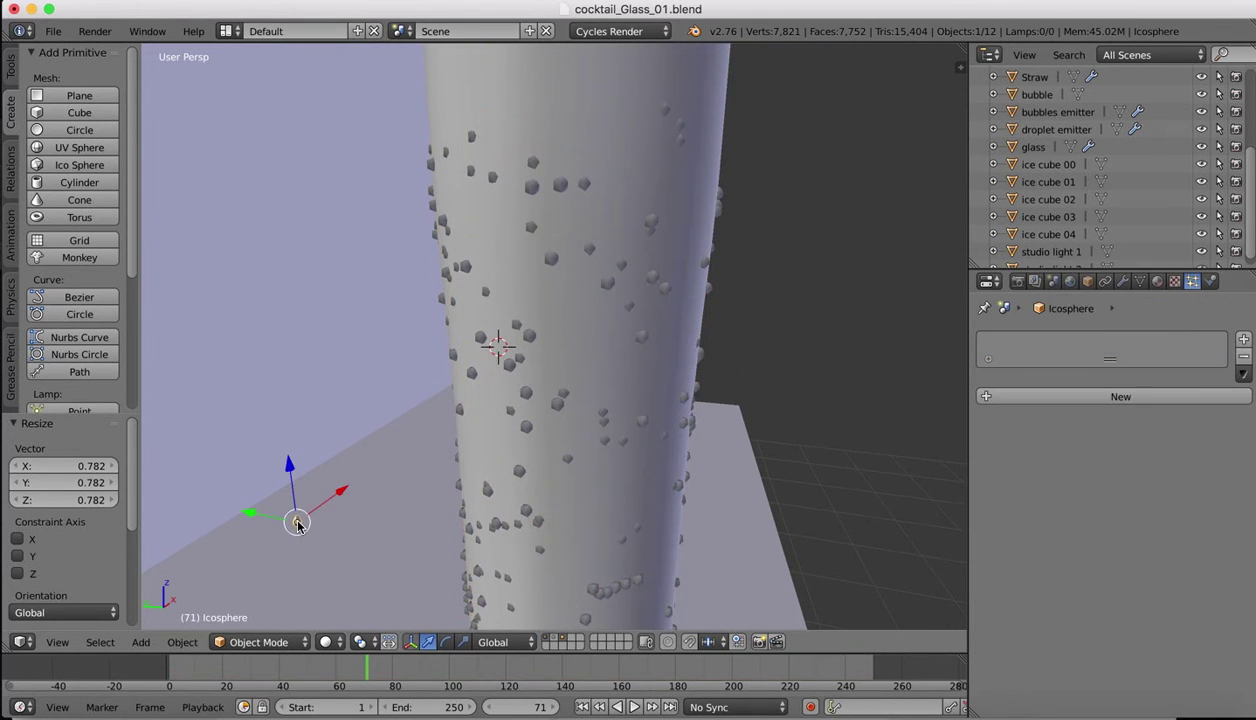
scroll(1149, 154, "up", 5)
scroll(1140, 160, "down", 2)
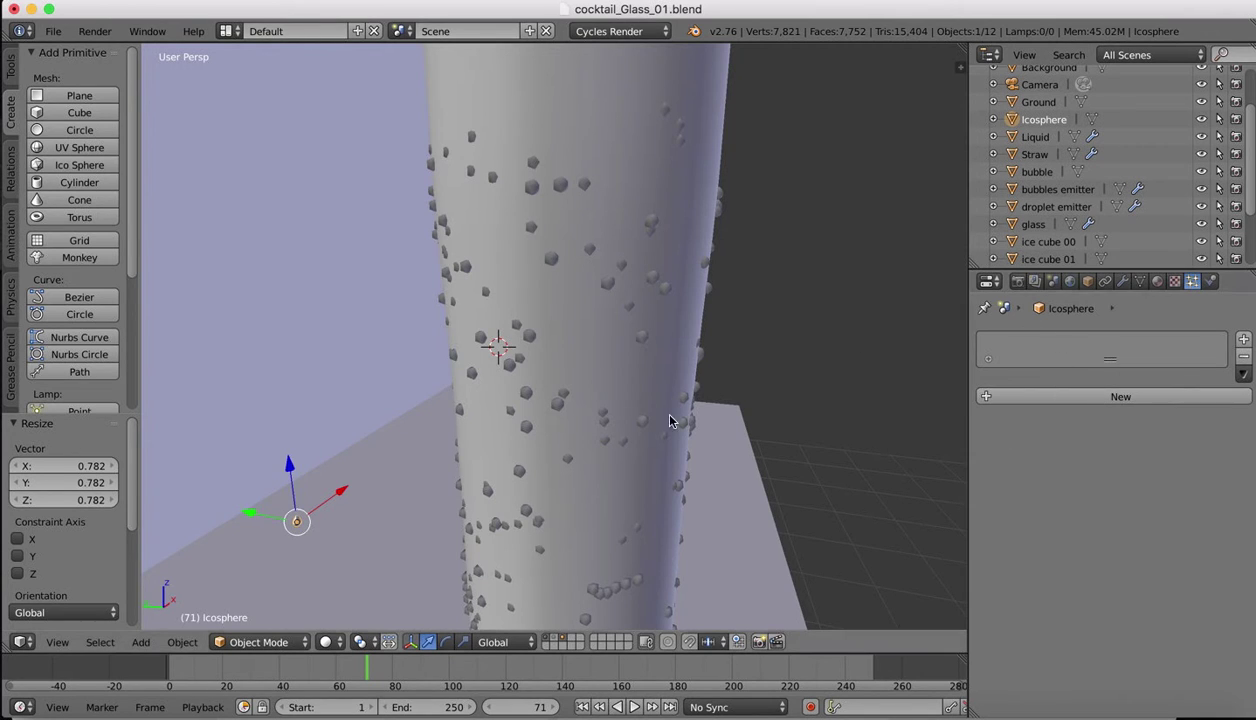
right_click(586, 361)
scroll(1090, 555, "down", 4)
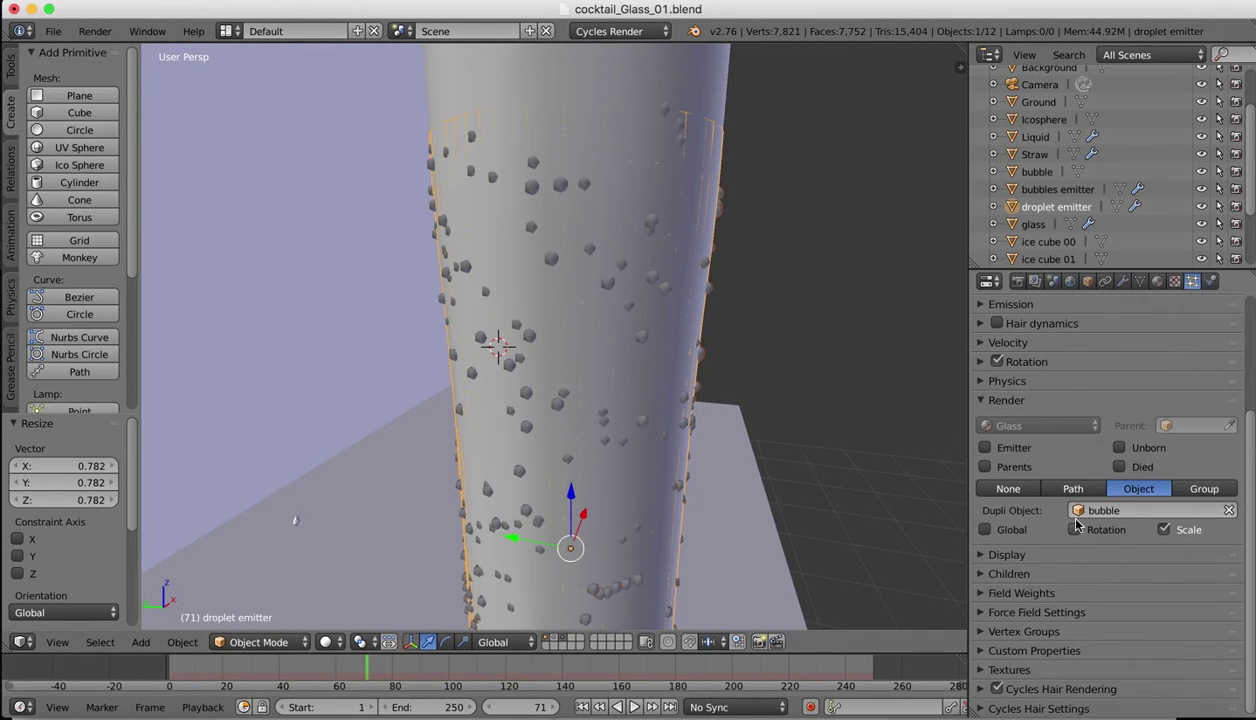
left_click(1077, 509)
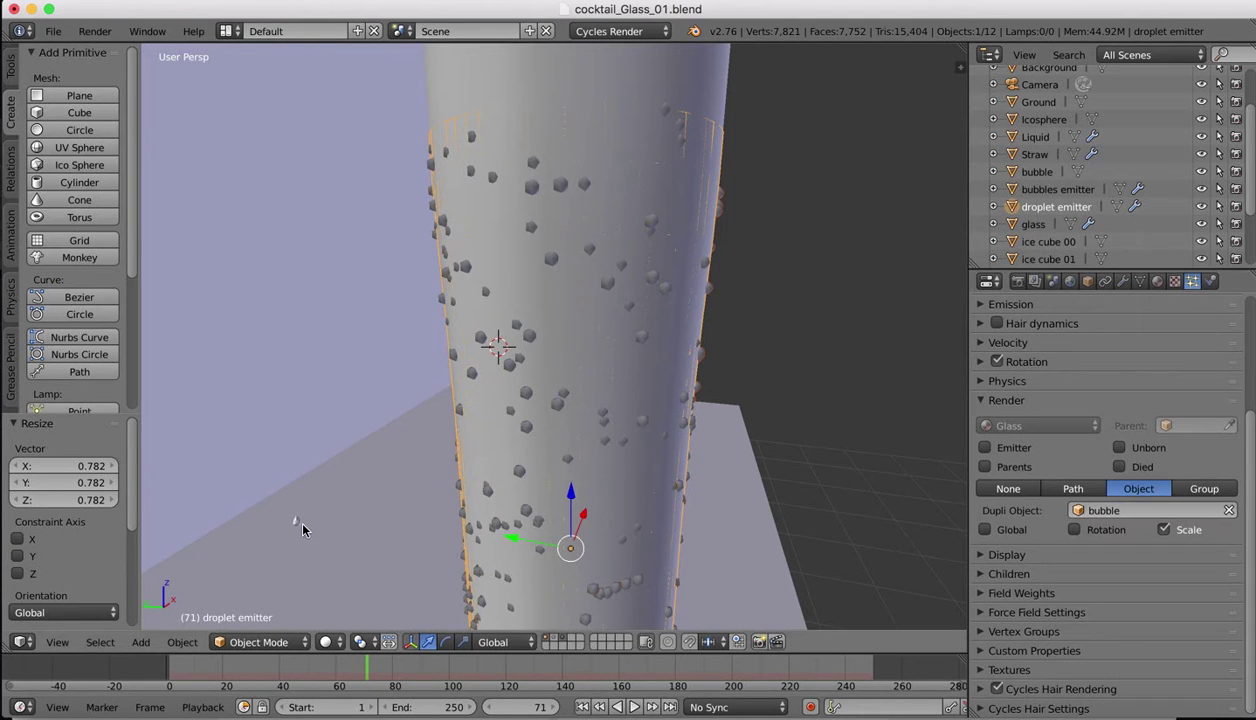
- Rename the small icosphere beside the glass as droplet
right_click(292, 511)
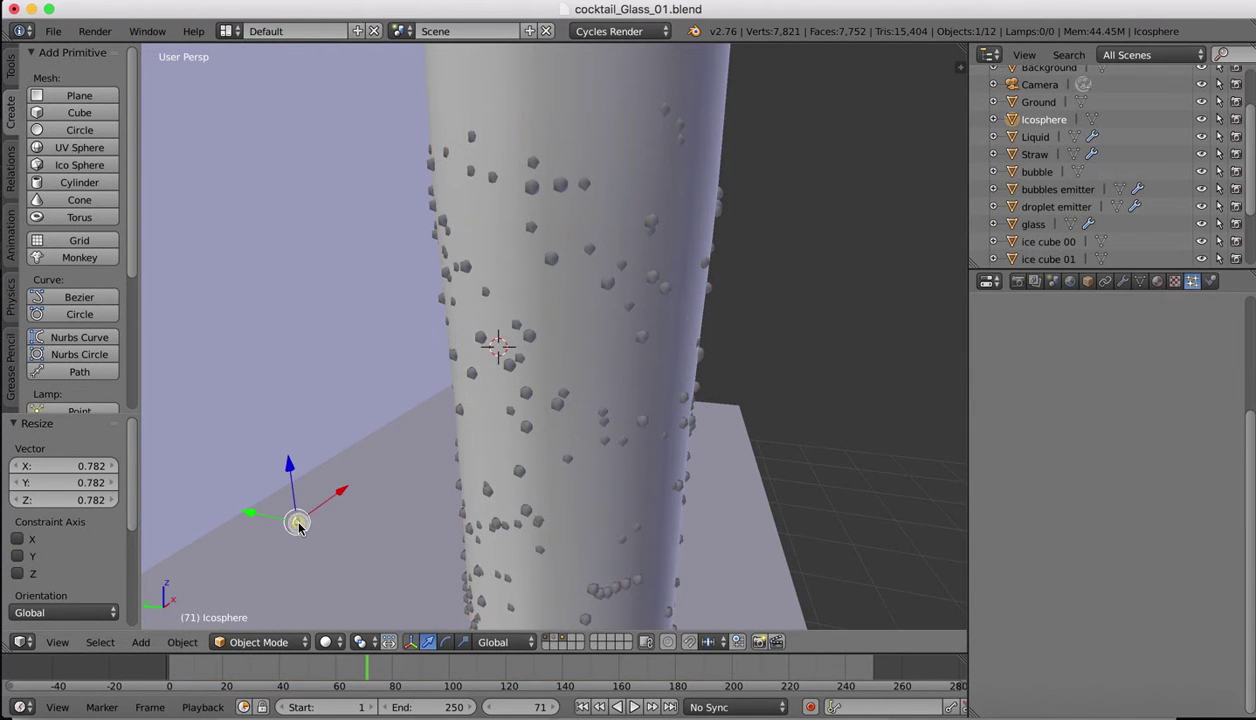
double_click(1041, 119)
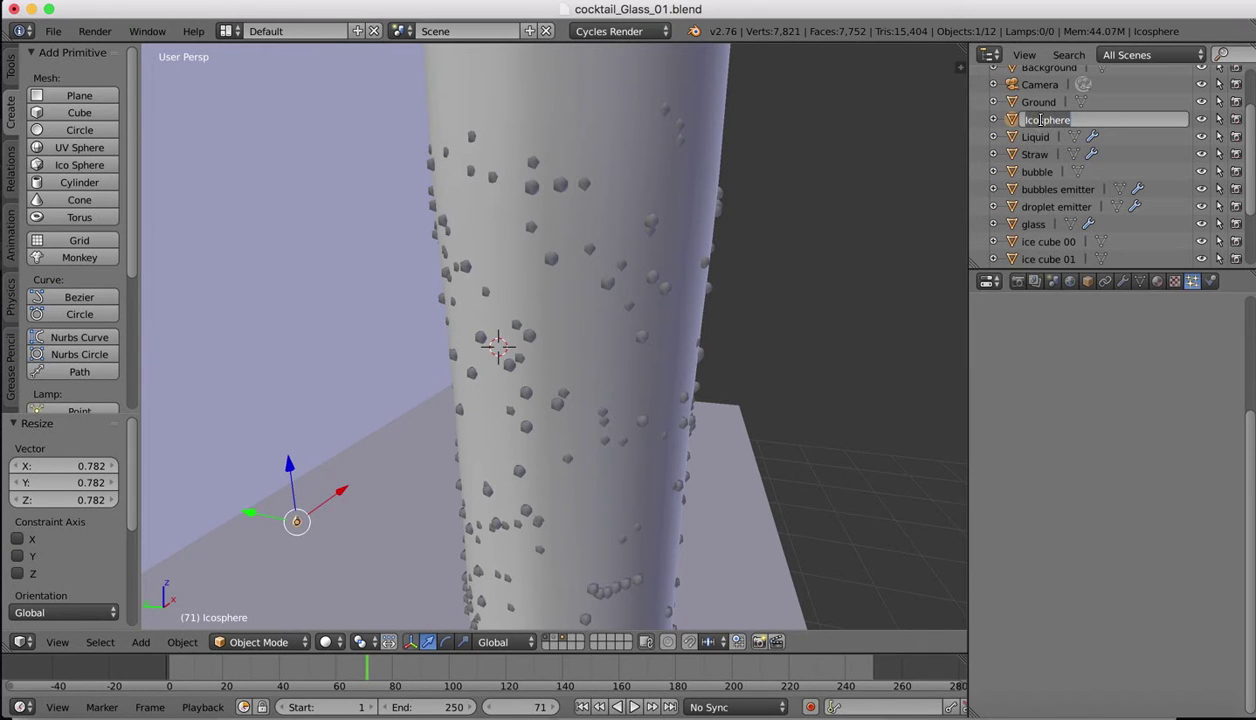
type("droplet")
key("Return")
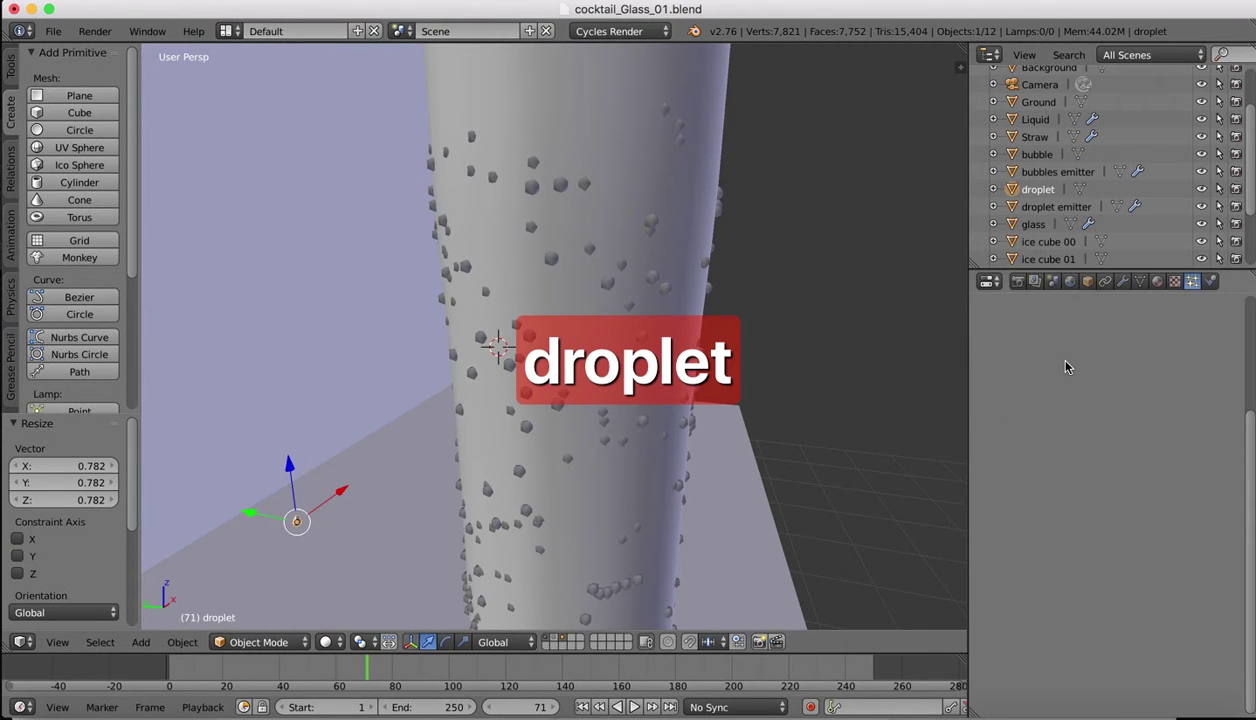
- Set the dupli object of the droplet emitter's particle system to droplet and inspect the instances up close
left_click(1056, 206)
left_click(1079, 511)
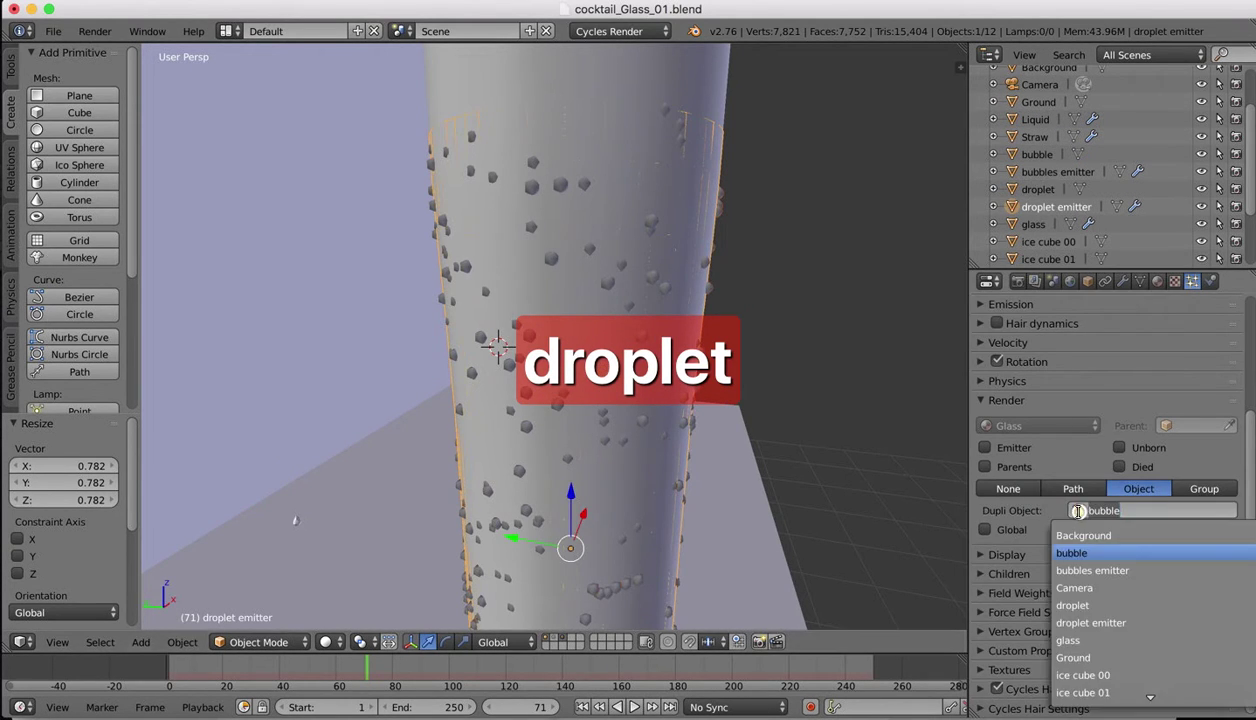
left_click(1075, 605)
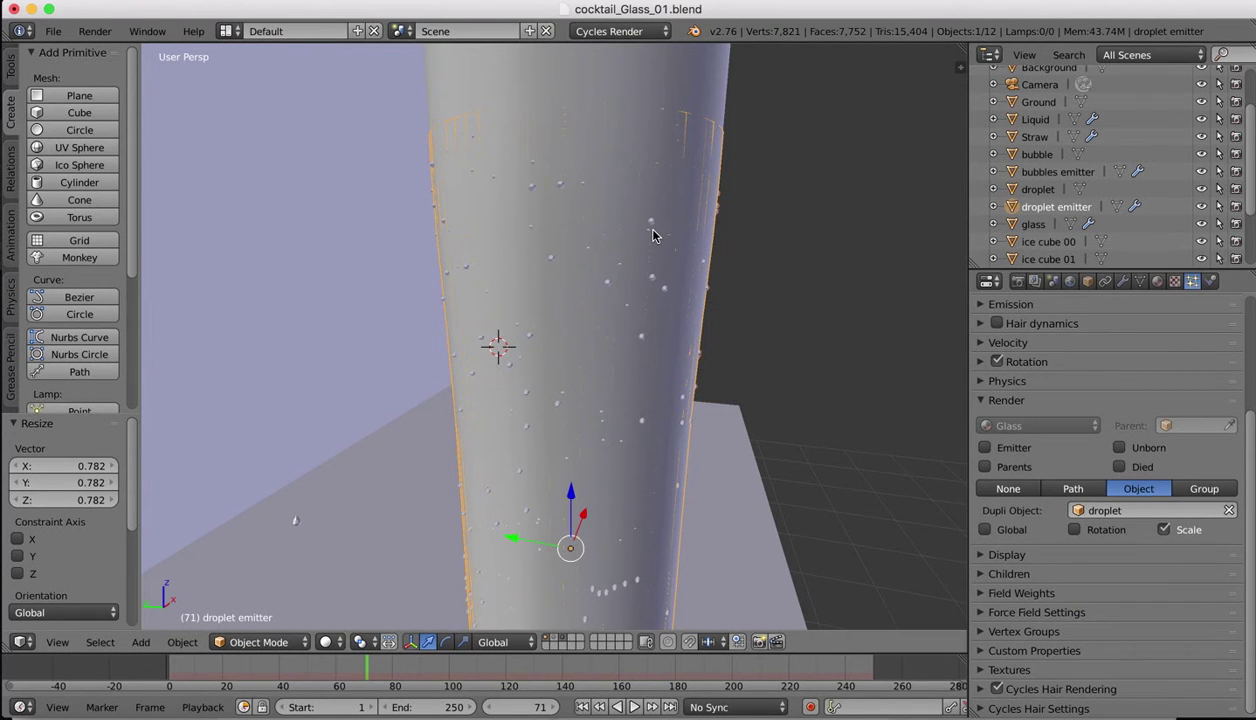
scroll(652, 235, "up", 5)
scroll(653, 229, "right", 3)
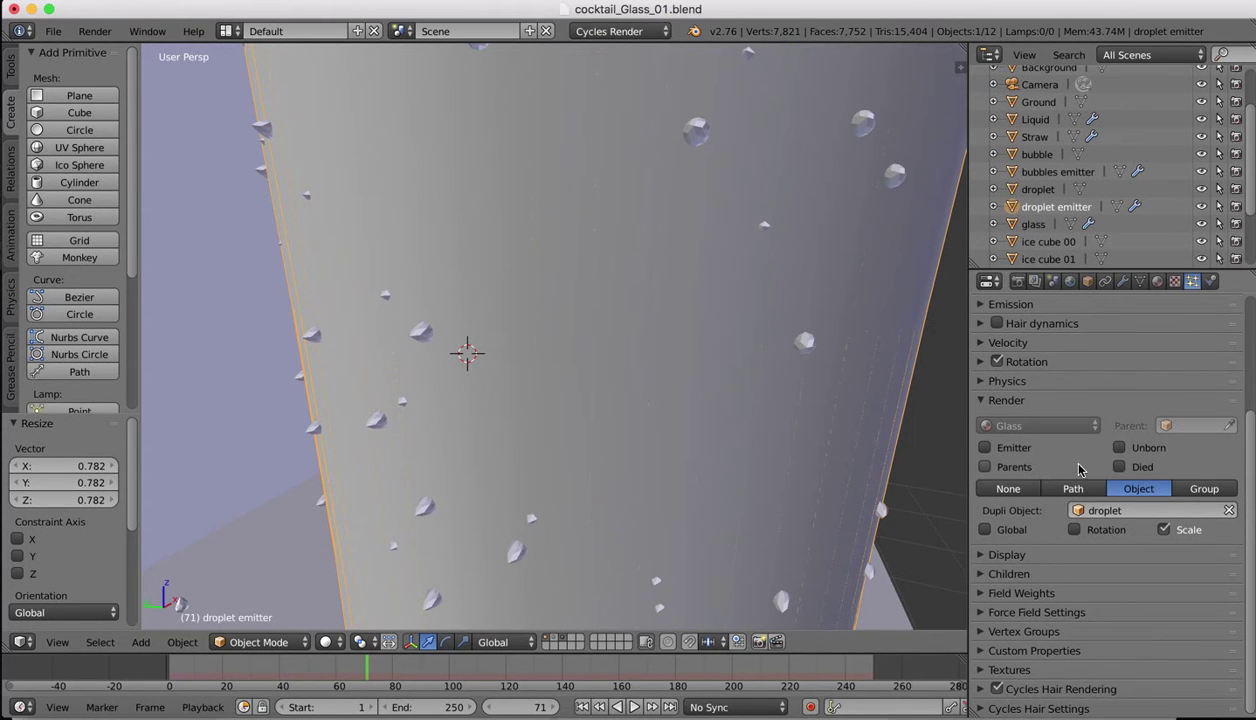
- Check the particles' physics settings and set their initial orientation to Object X
left_click(981, 381)
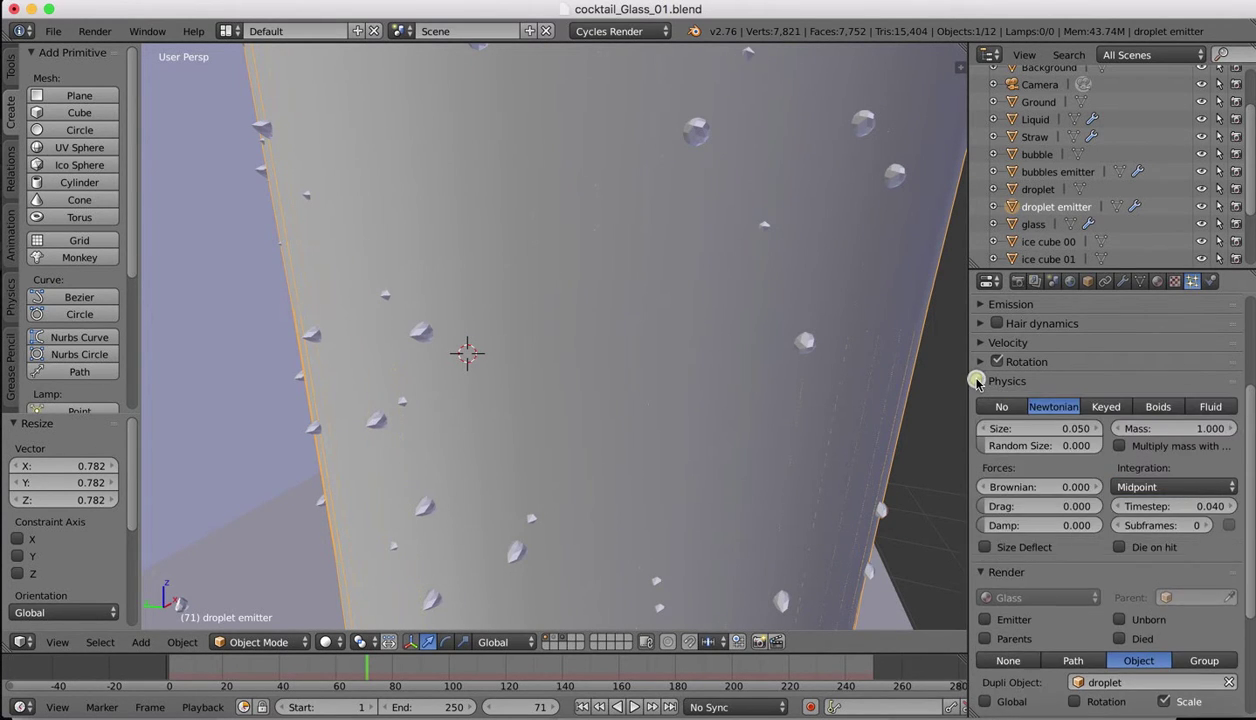
left_click(981, 381)
left_click(981, 362)
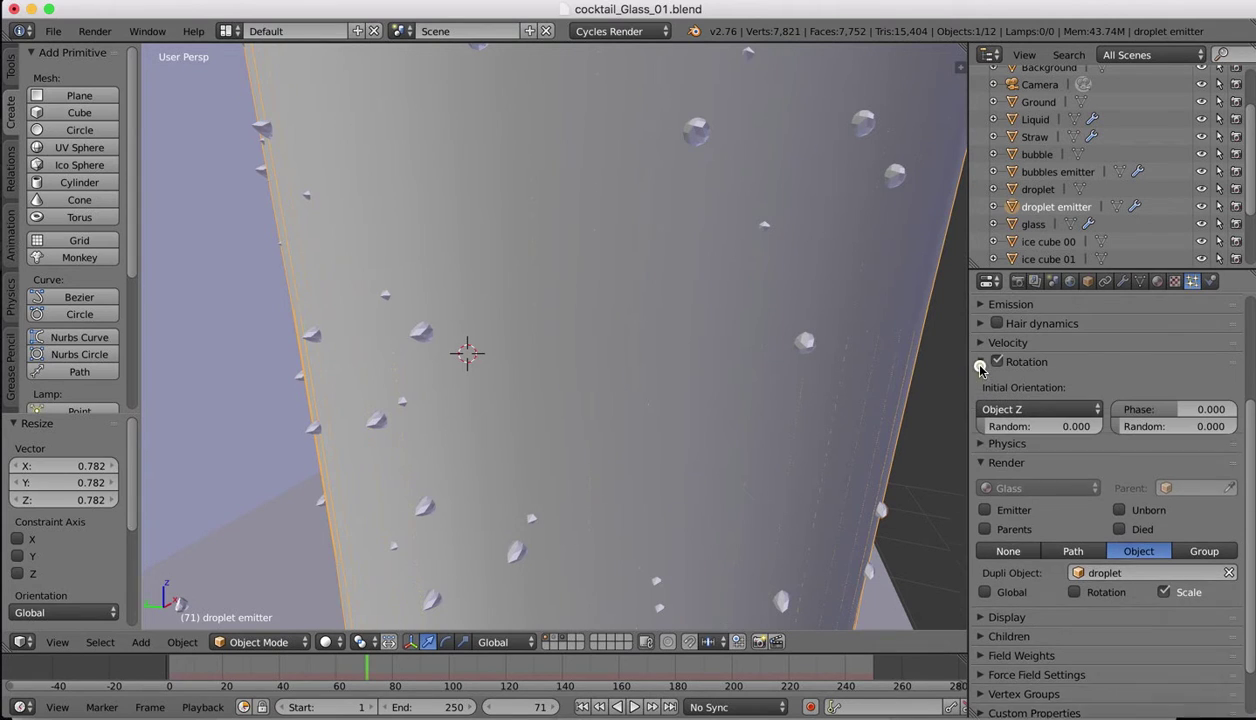
left_click(1026, 408)
left_click(1024, 250)
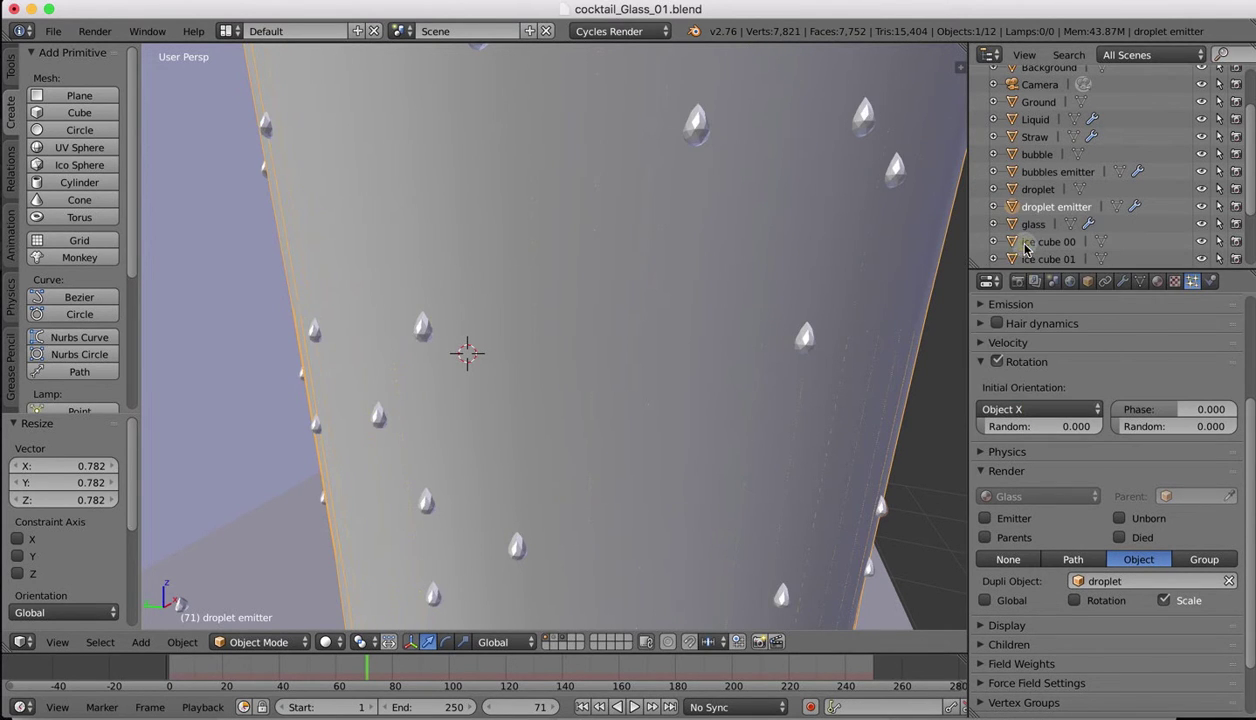
- Examine the orientation and distribution of the droplets all around the glass
scroll(672, 265, "down", 2)
scroll(672, 265, "left", 3)
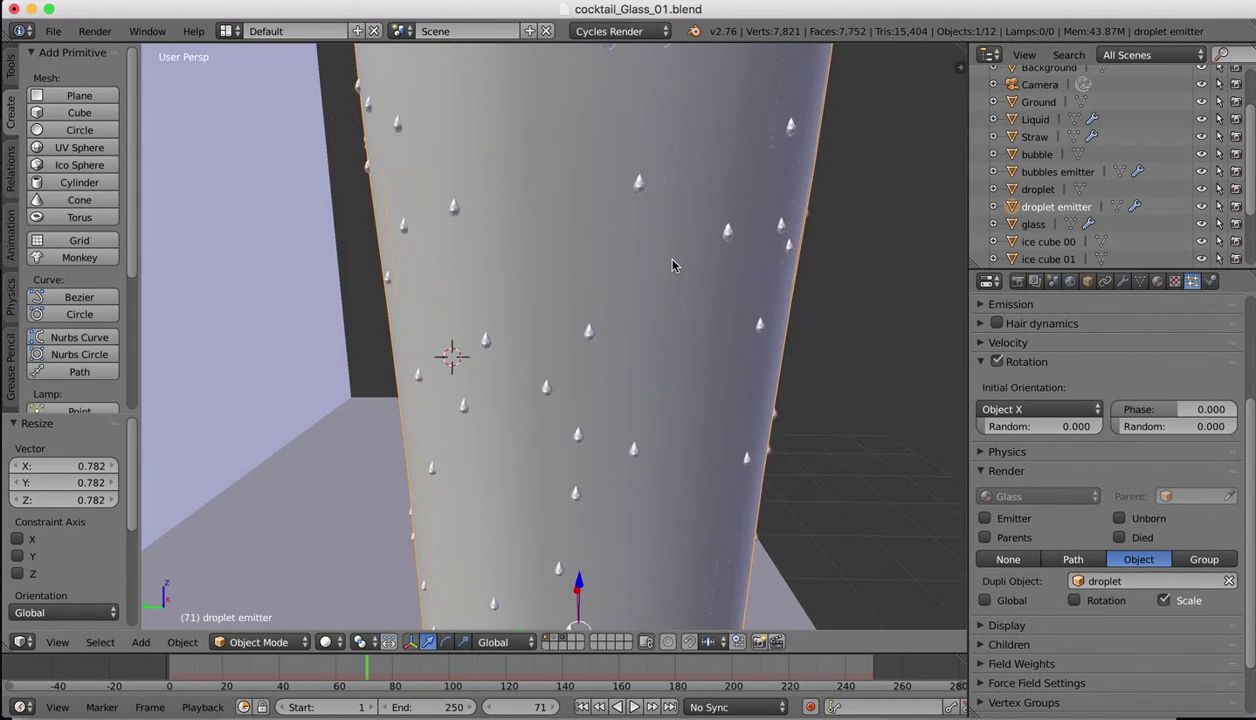
scroll(722, 201, "right", 5)
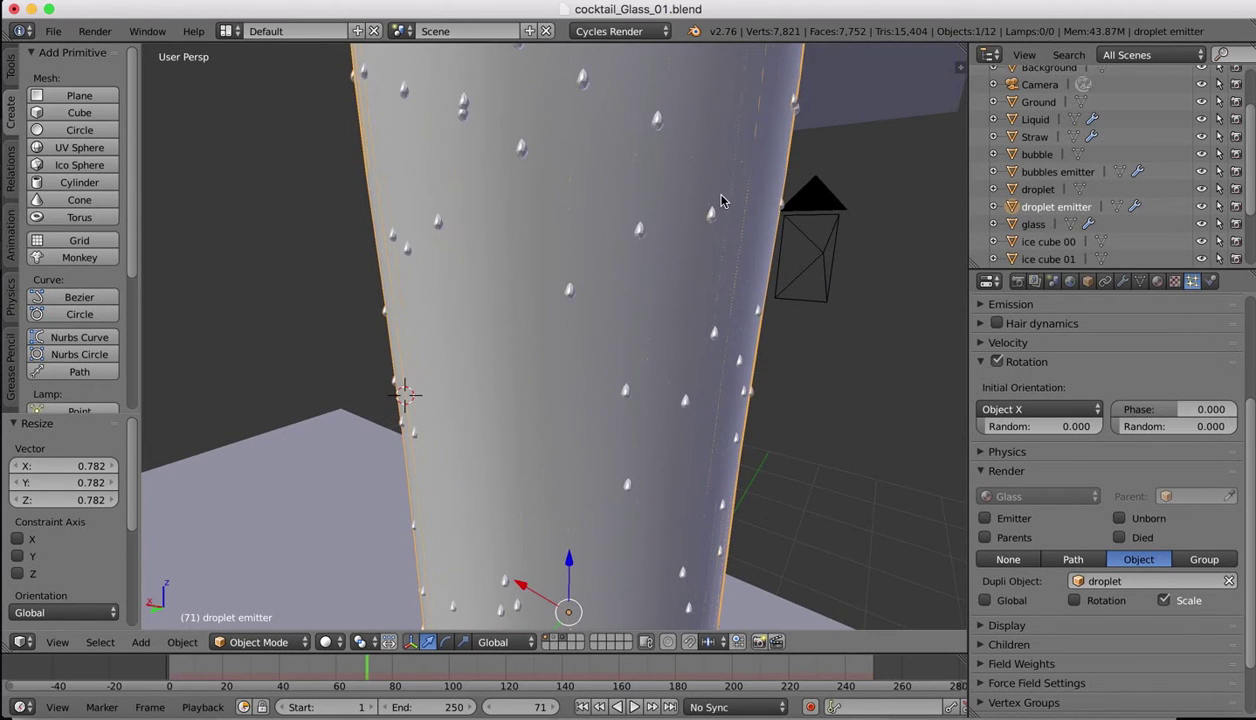
scroll(686, 100, "up", 5)
scroll(686, 100, "down", 4)
scroll(686, 100, "left", 4)
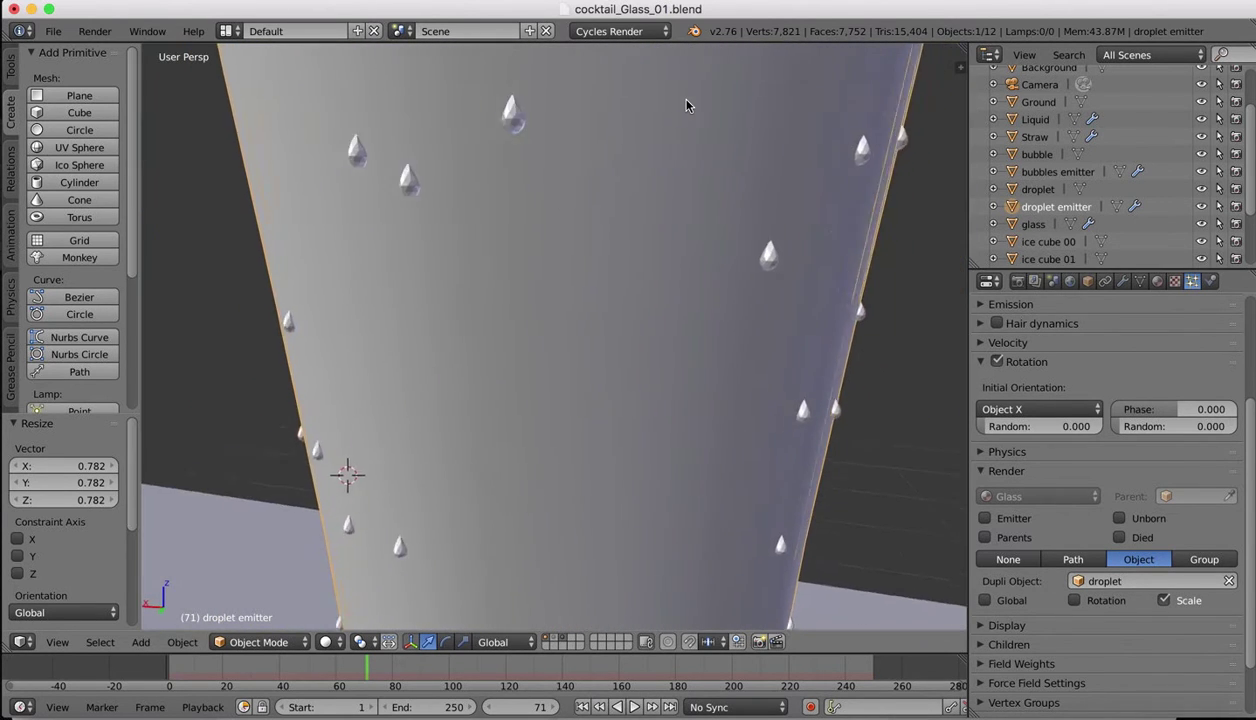
scroll(686, 104, "right", 2)
scroll(725, 301, "right", 3)
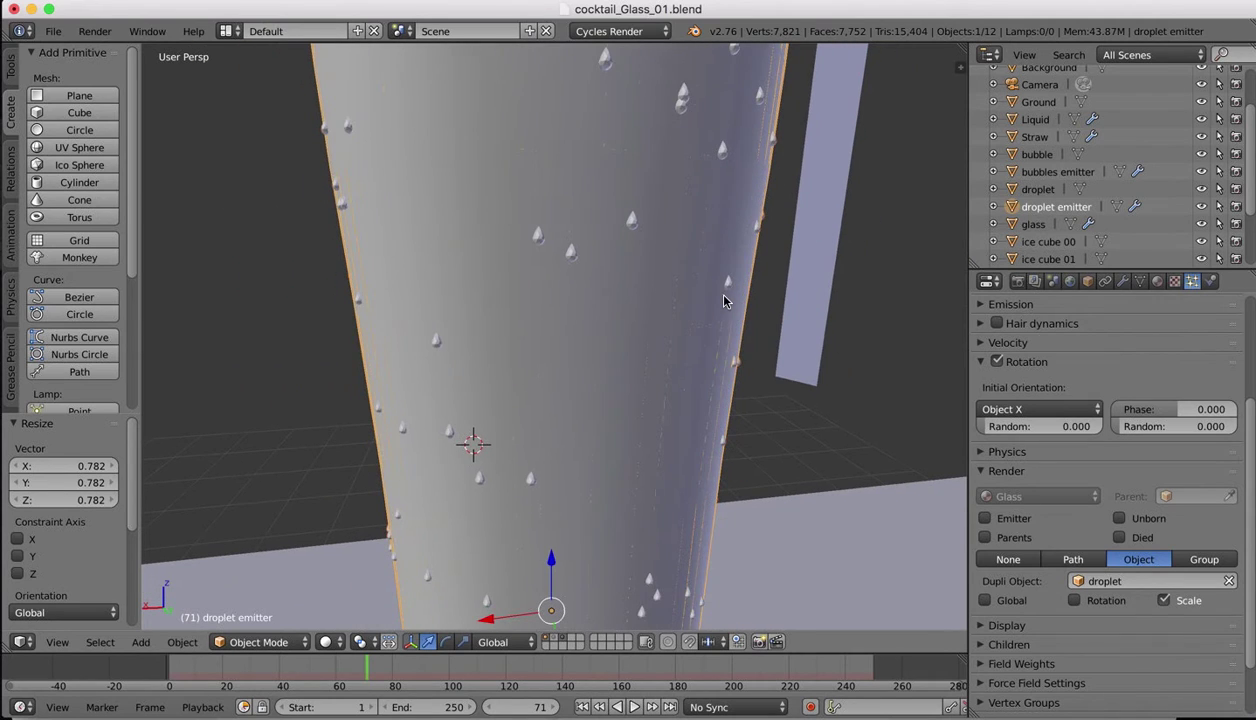
- Preview the glass with its droplets through the camera in rendered viewport shading, framing the whole glass
left_click(57, 642)
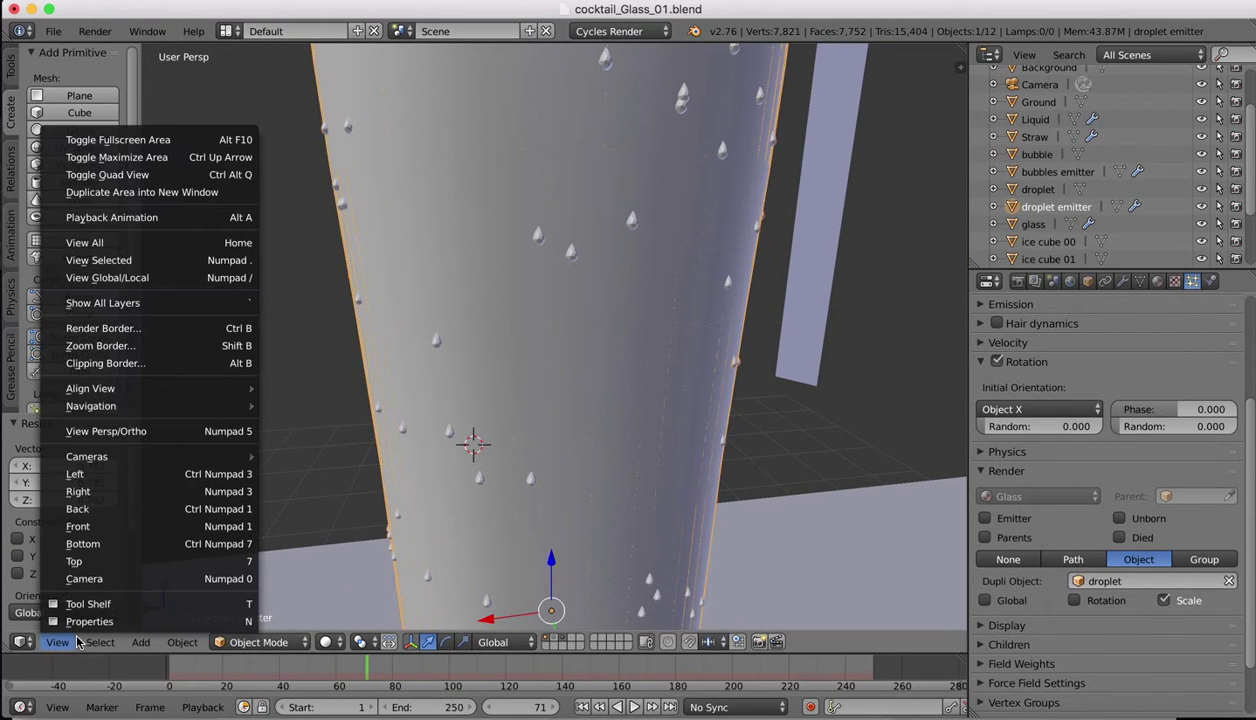
left_click(86, 580)
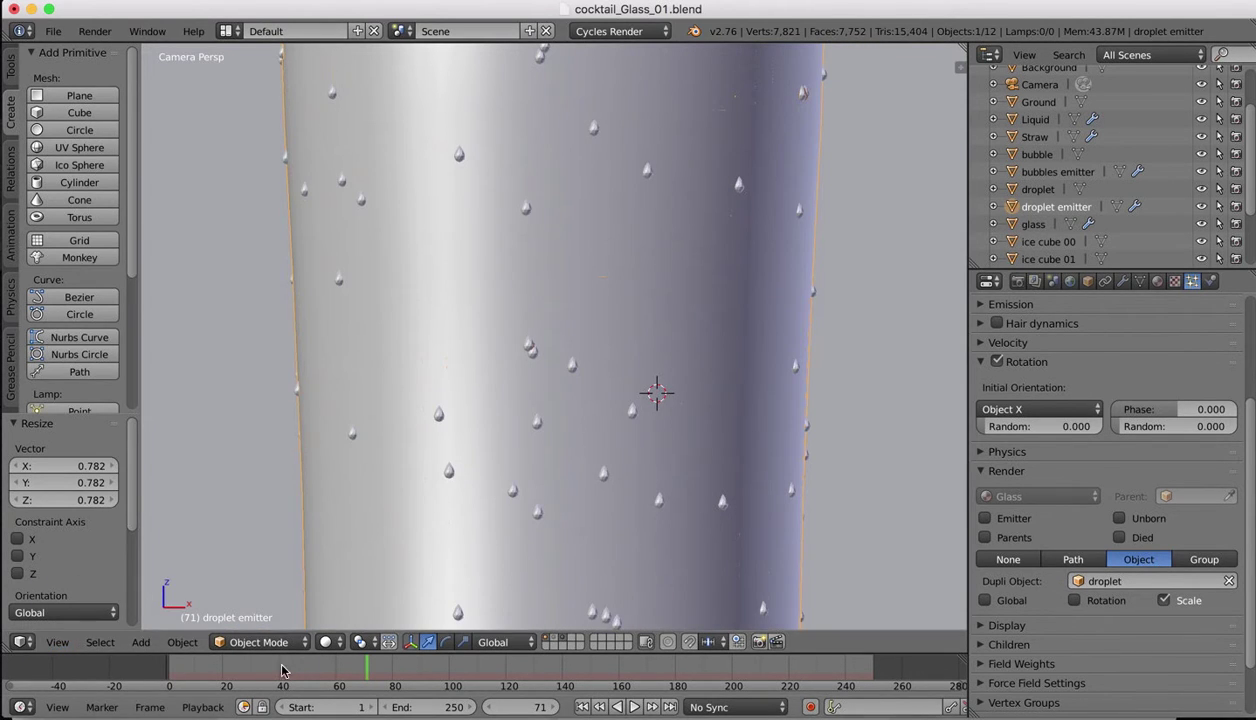
left_click(326, 642)
left_click(355, 515)
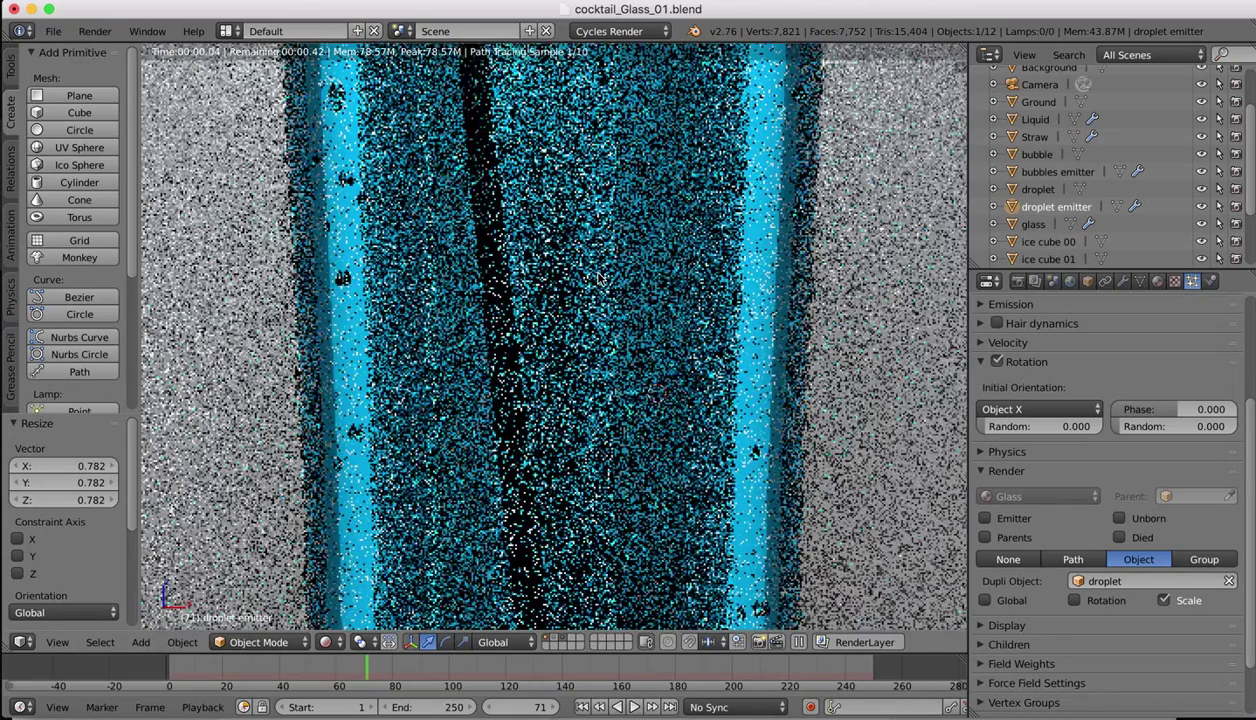
scroll(600, 279, "down", 11)
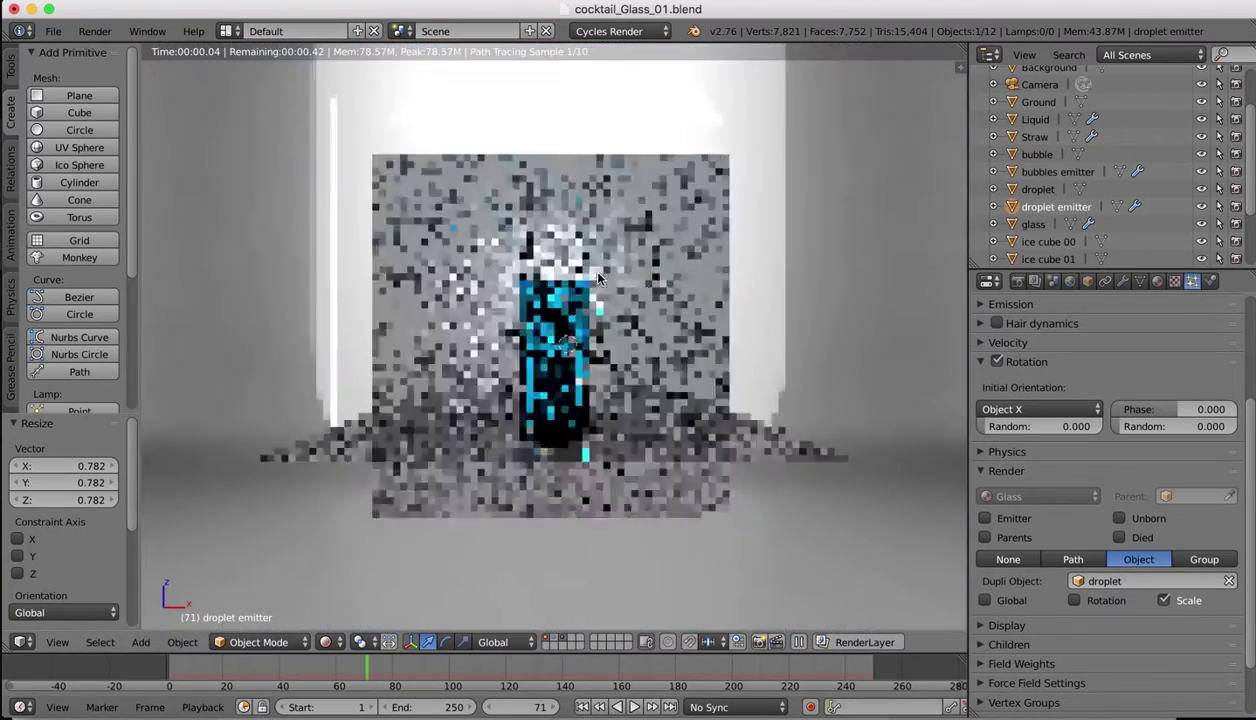
left_click(57, 642)
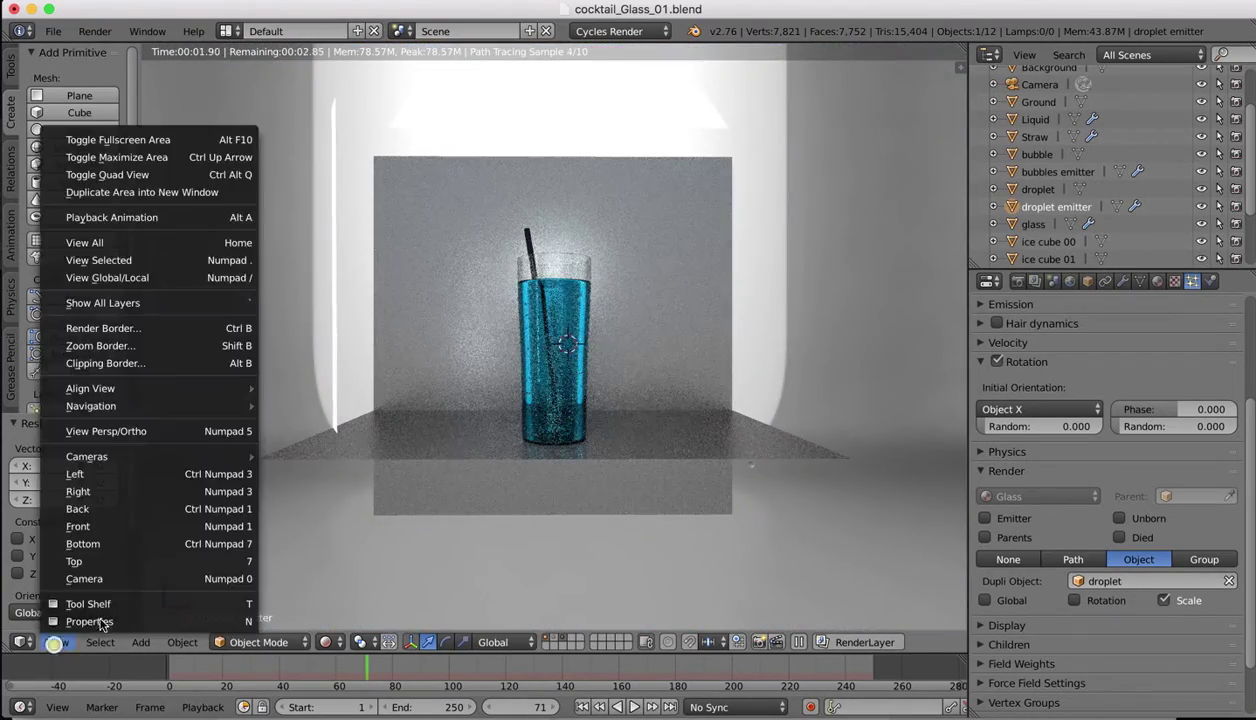
left_click(101, 580)
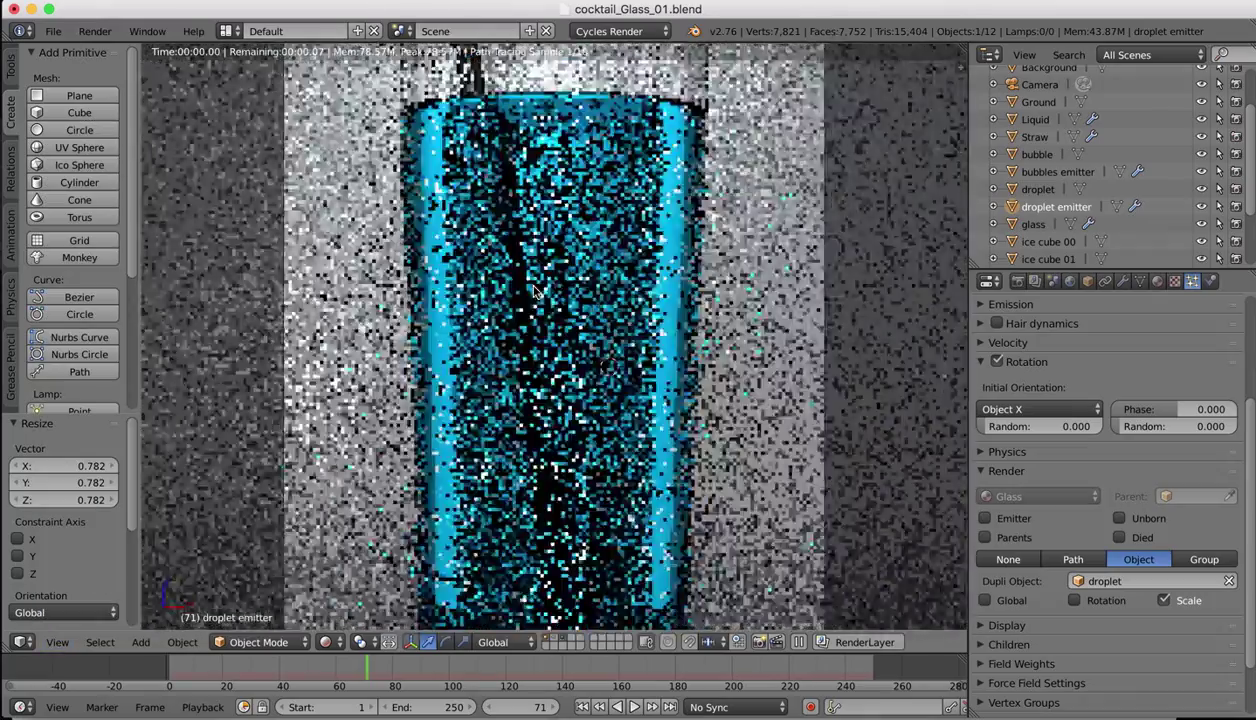
scroll(533, 290, "down", 2)
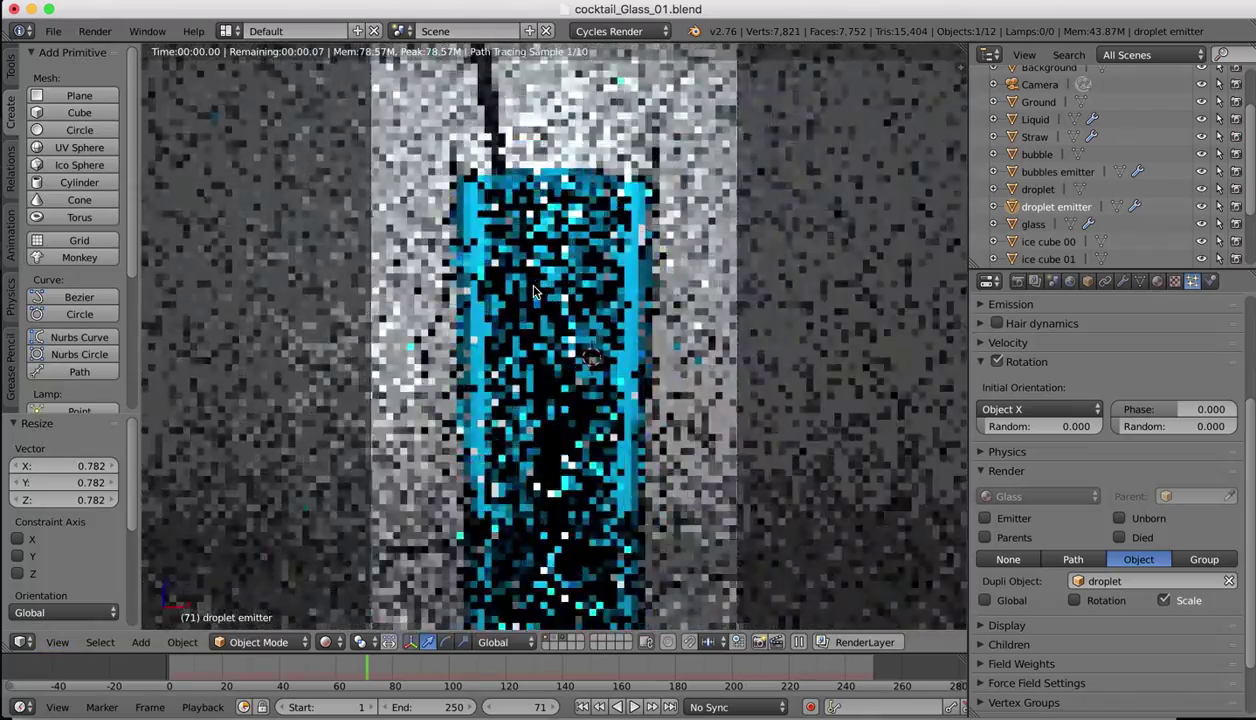
- Return to the camera view and examine how the droplets look on the rendered glass
scroll(533, 290, "down", 4)
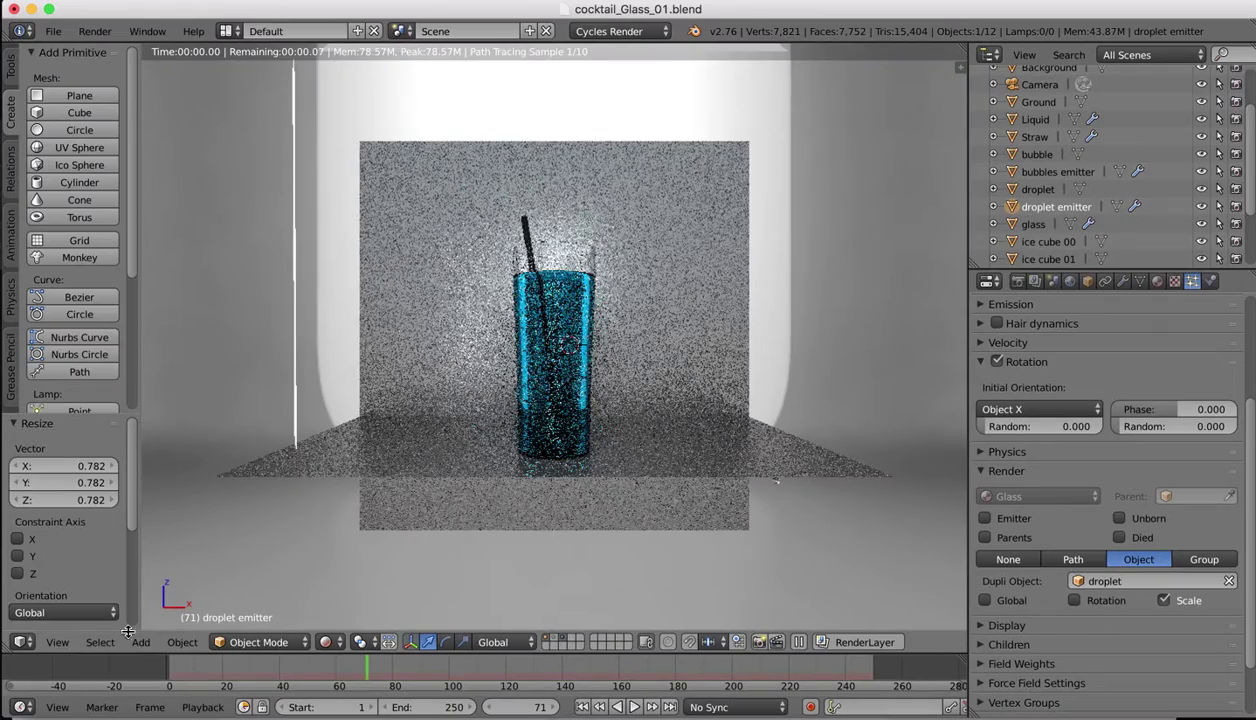
left_click(58, 642)
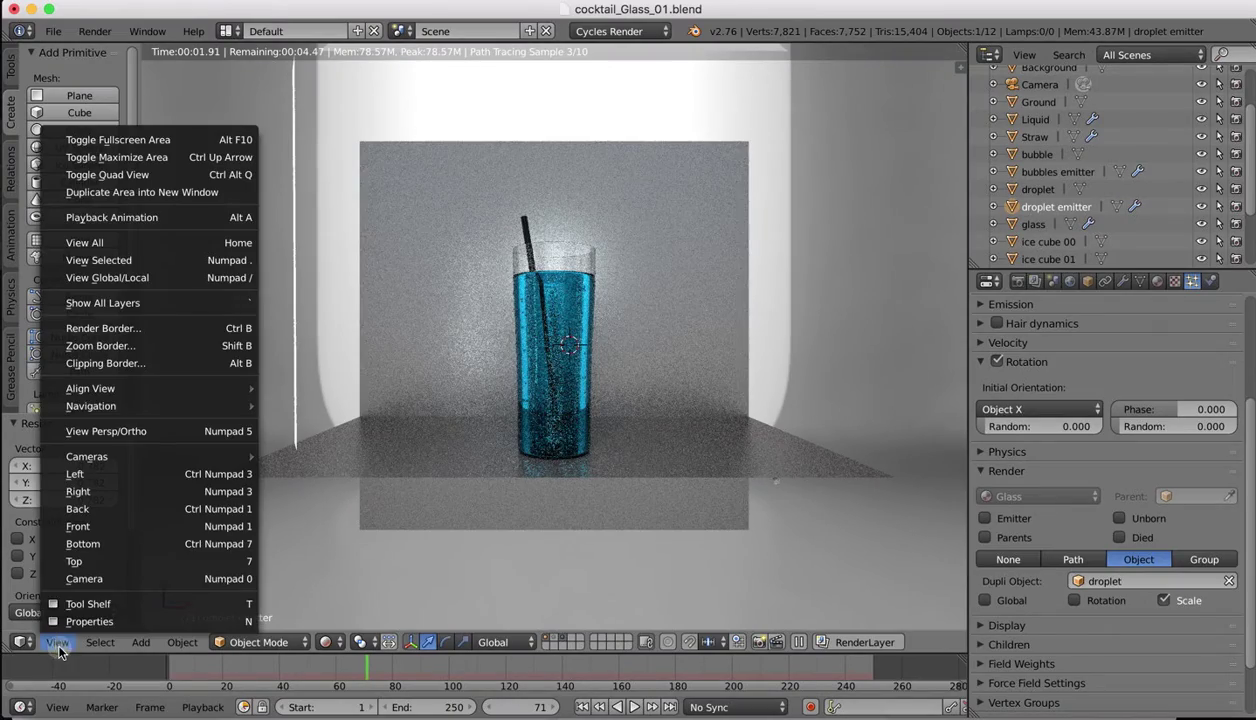
left_click(85, 588)
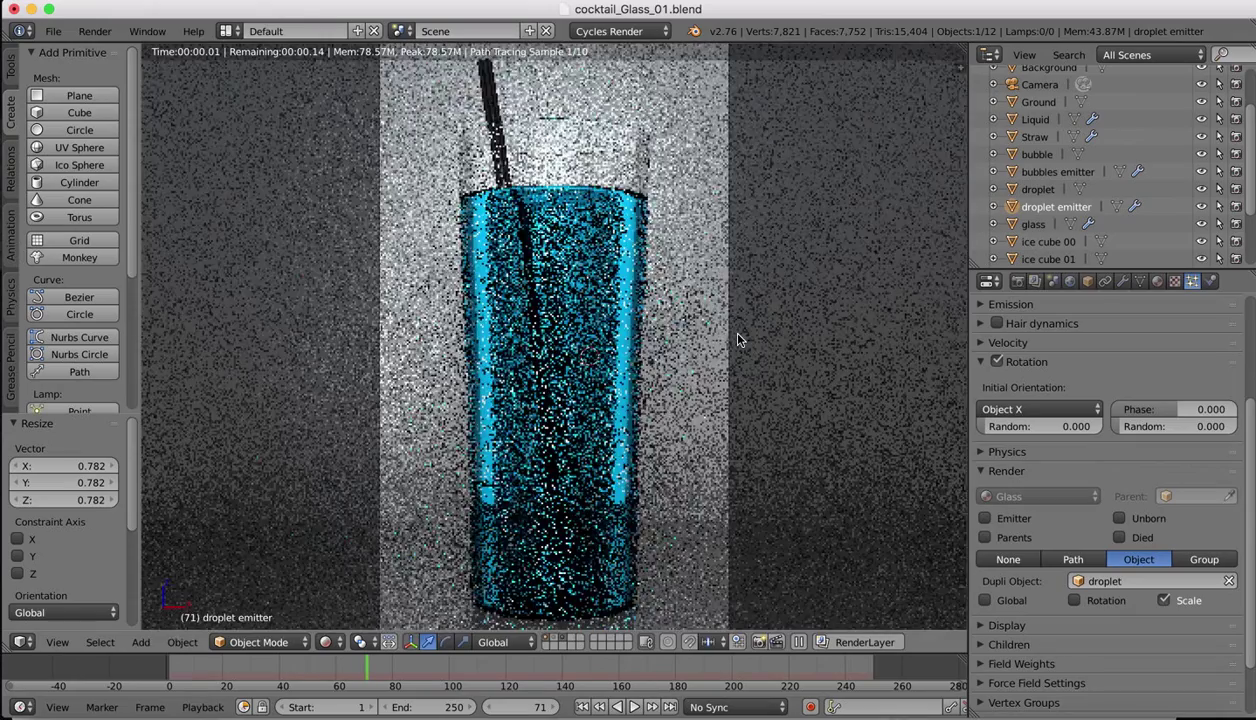
scroll(737, 340, "down", 5)
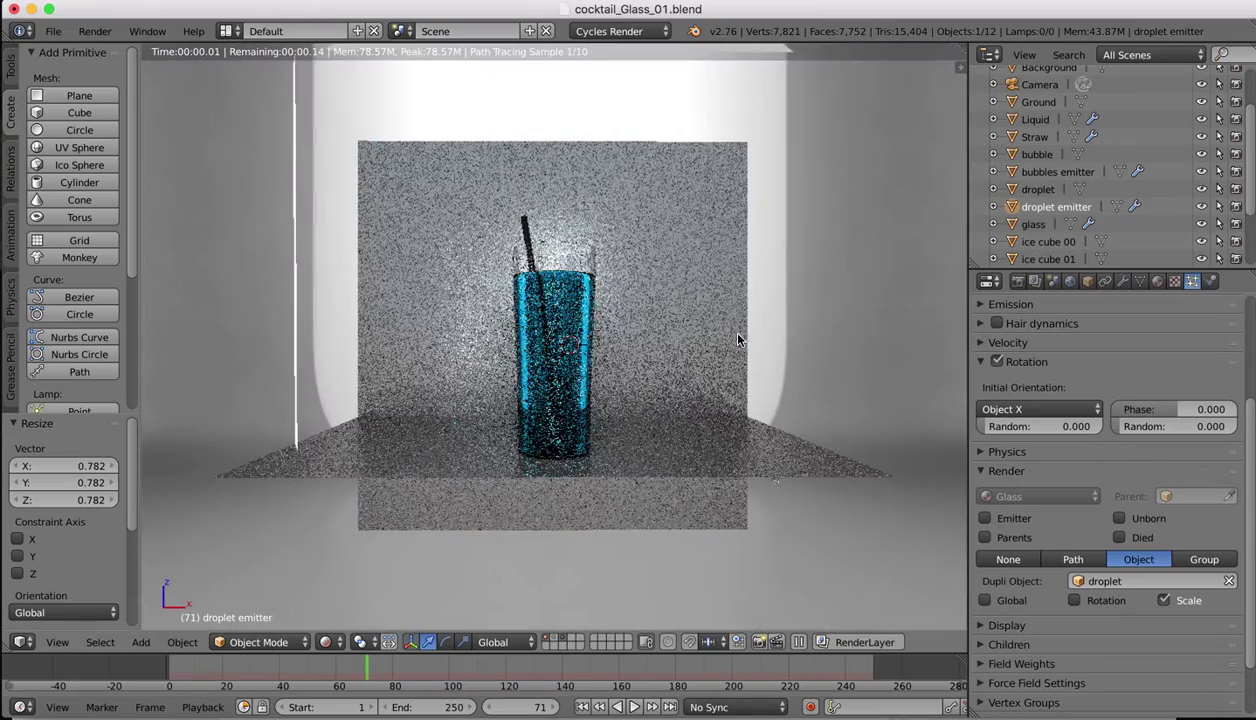
left_click(57, 641)
left_click(84, 579)
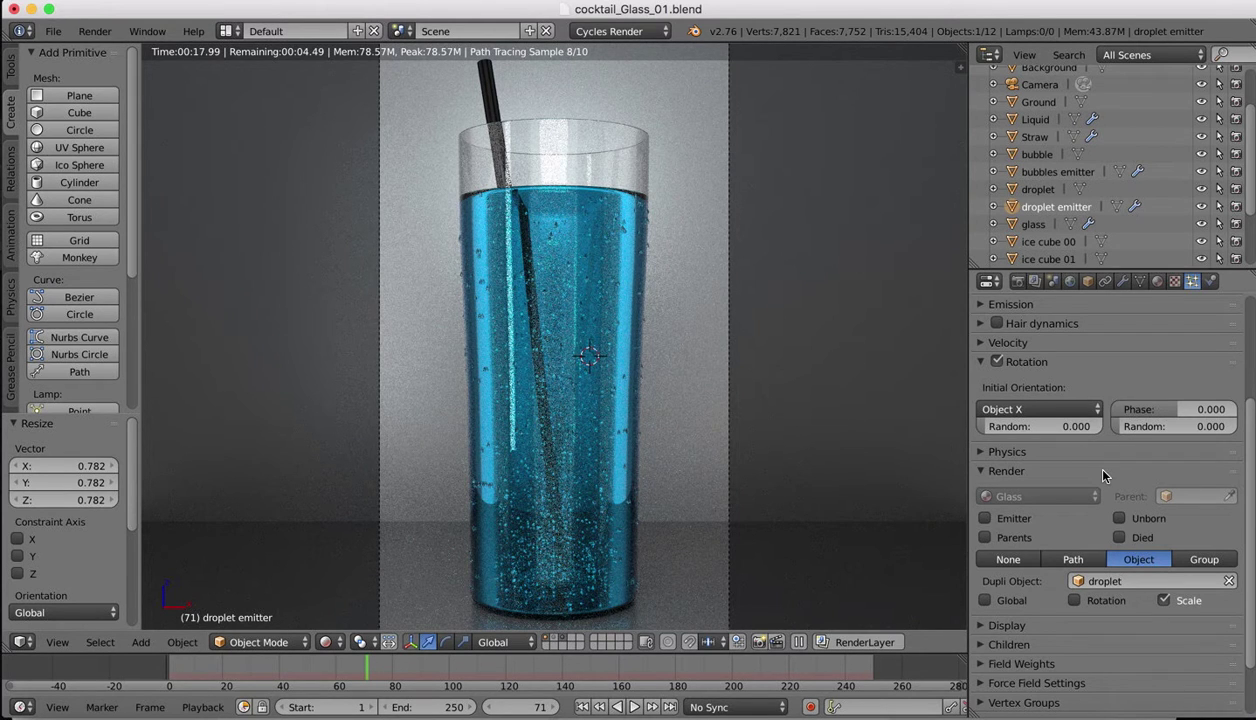
scroll(1099, 472, "up", 4)
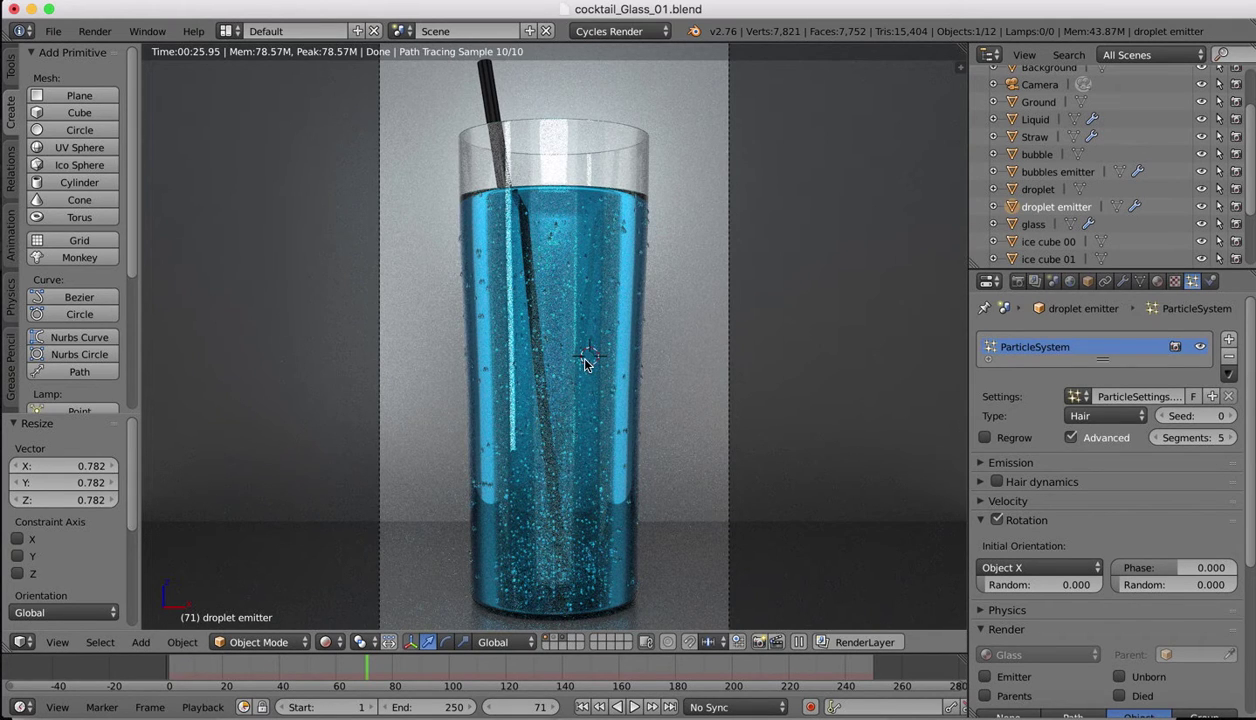
- Switch the viewport to solid shading and duplicate the droplet object, moving the copy about 5.228 in X, -6.891 in Y and 1.785 in Z
left_click(325, 642)
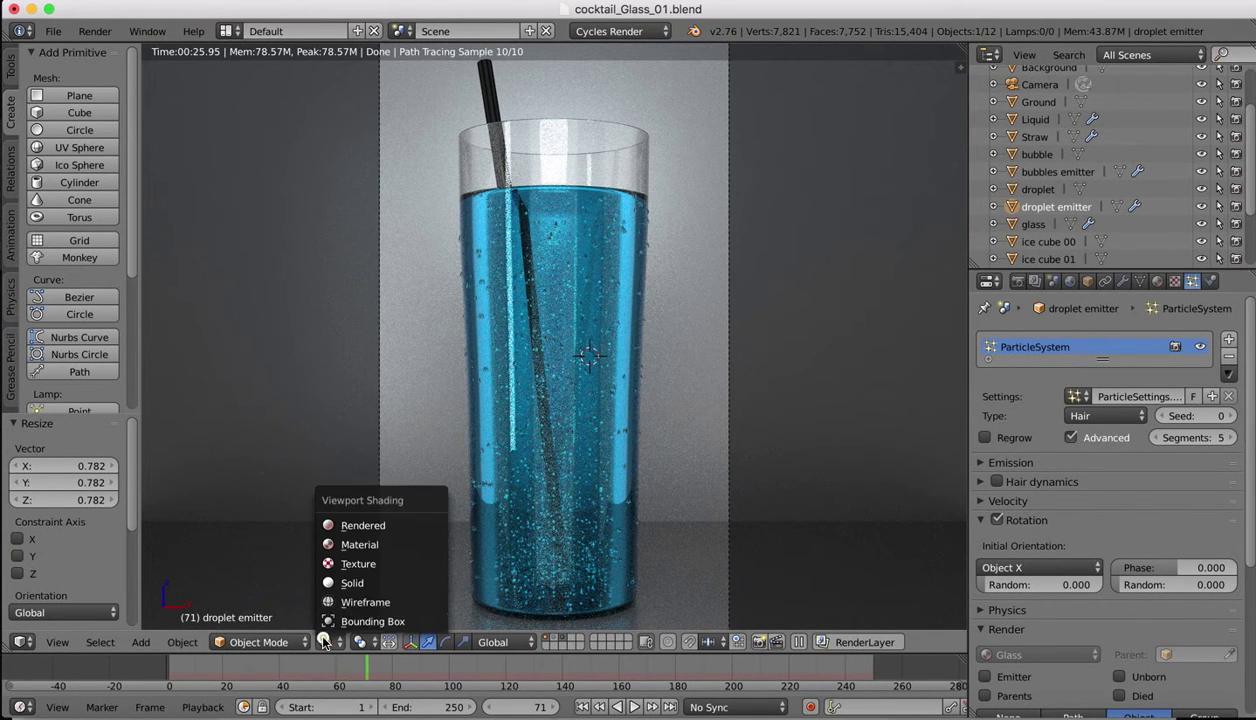
left_click(345, 586)
scroll(495, 324, "down", 1)
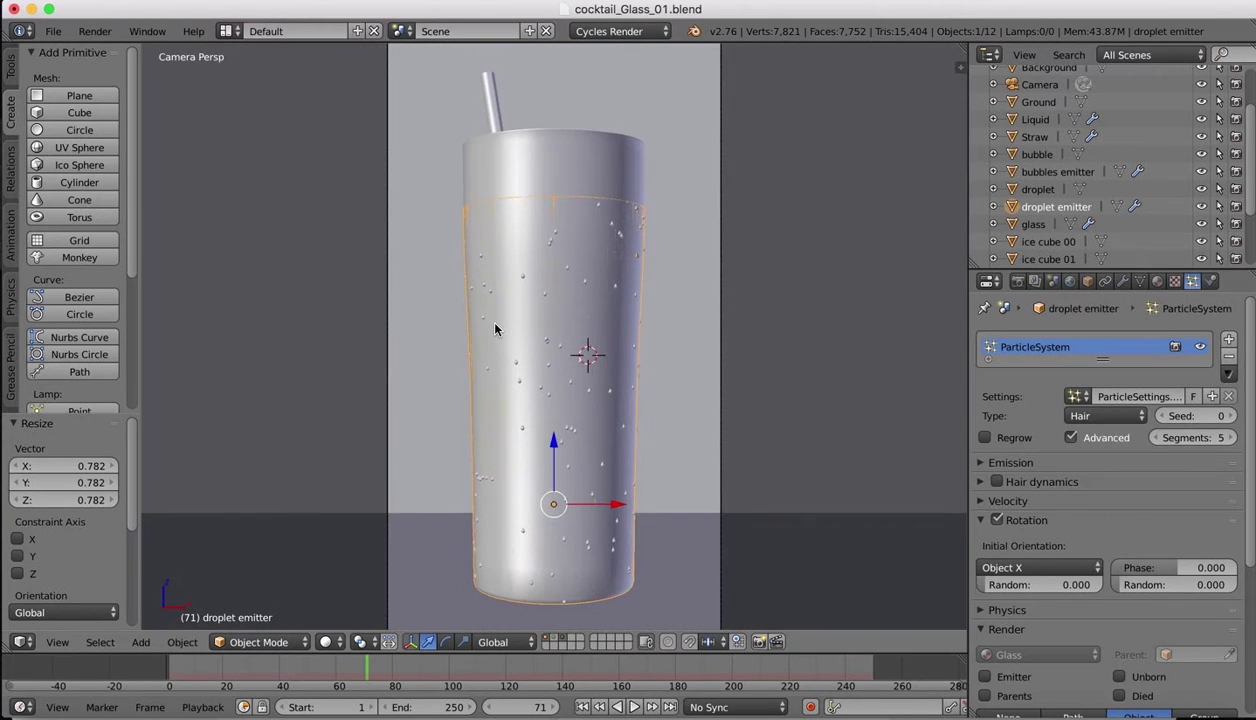
scroll(495, 324, "left", 5)
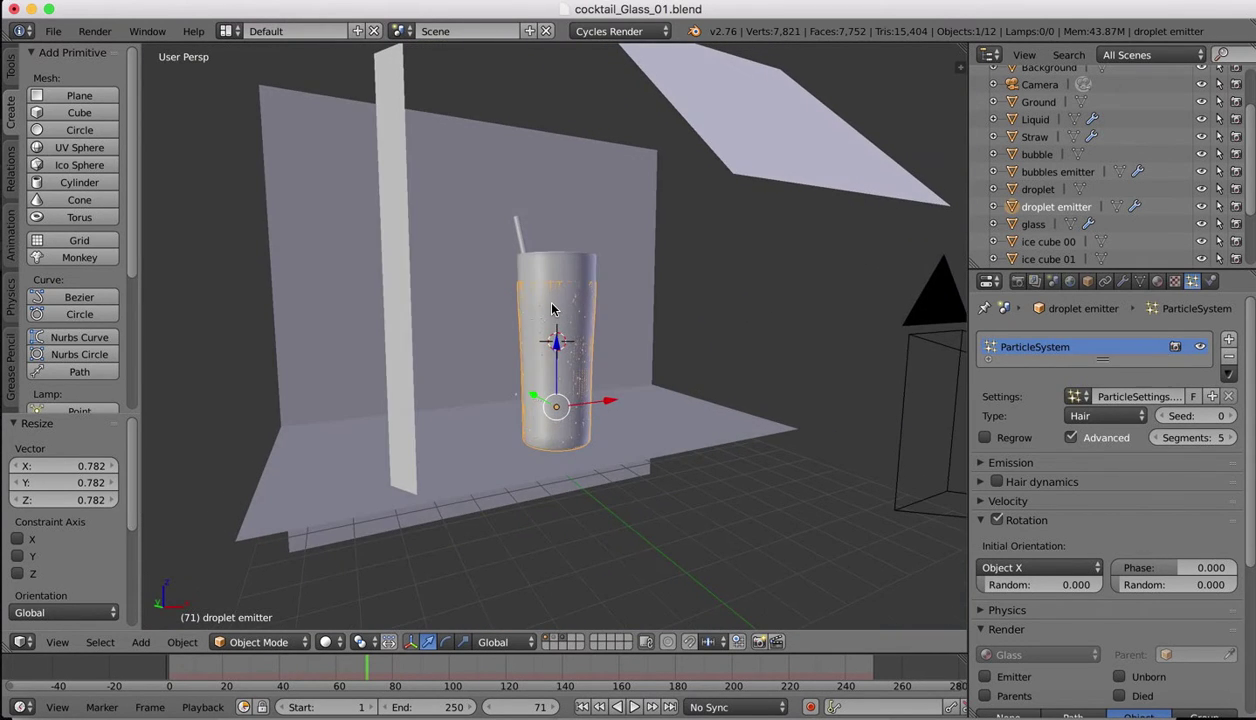
scroll(552, 309, "up", 2)
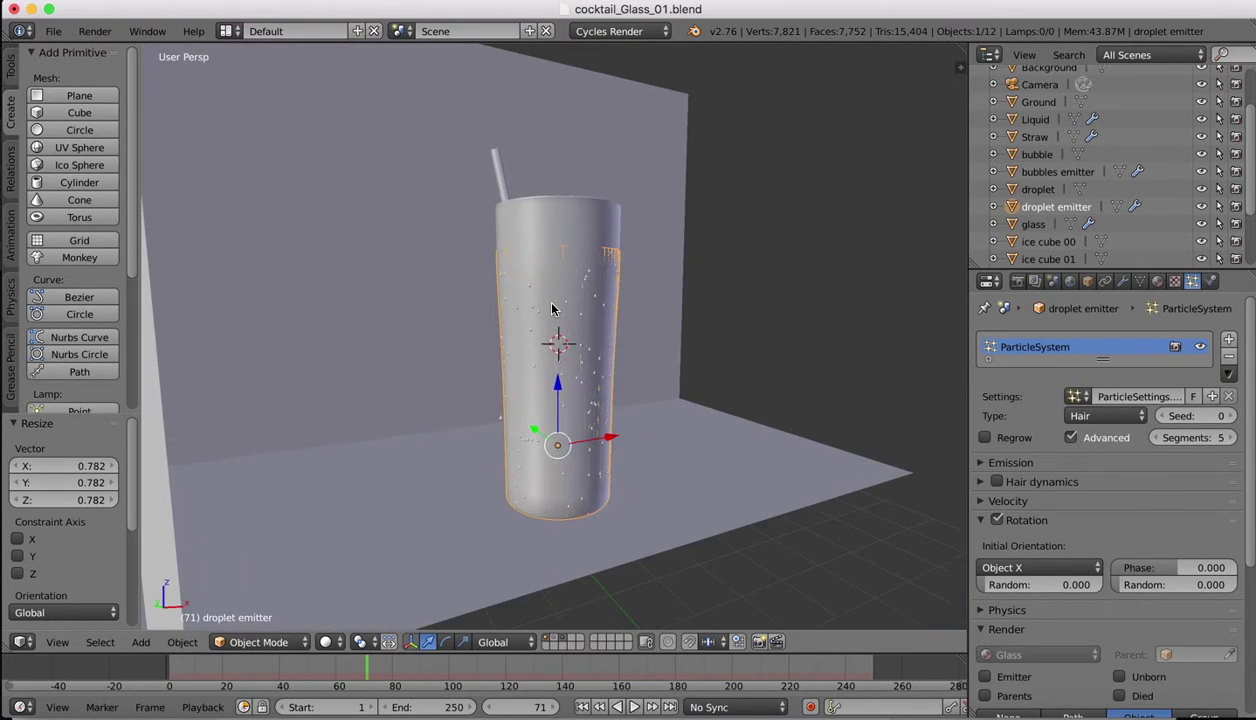
scroll(552, 309, "left", 5)
right_click(446, 433)
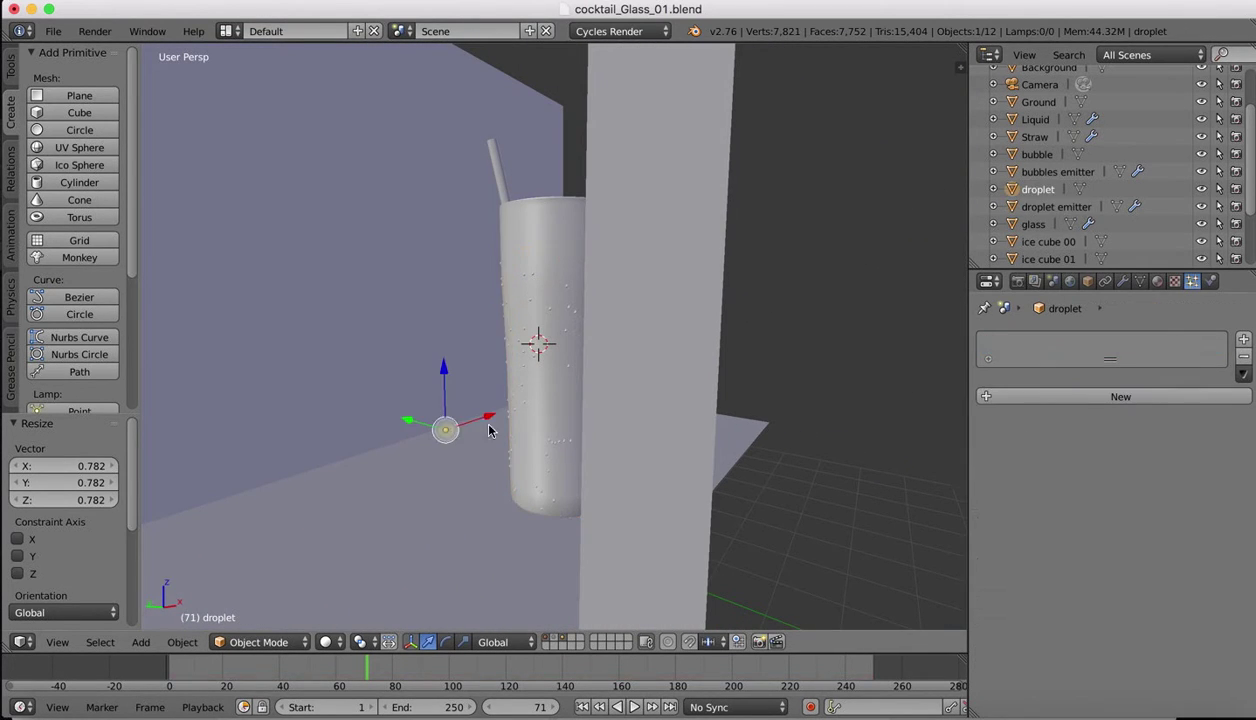
key("shift+d")
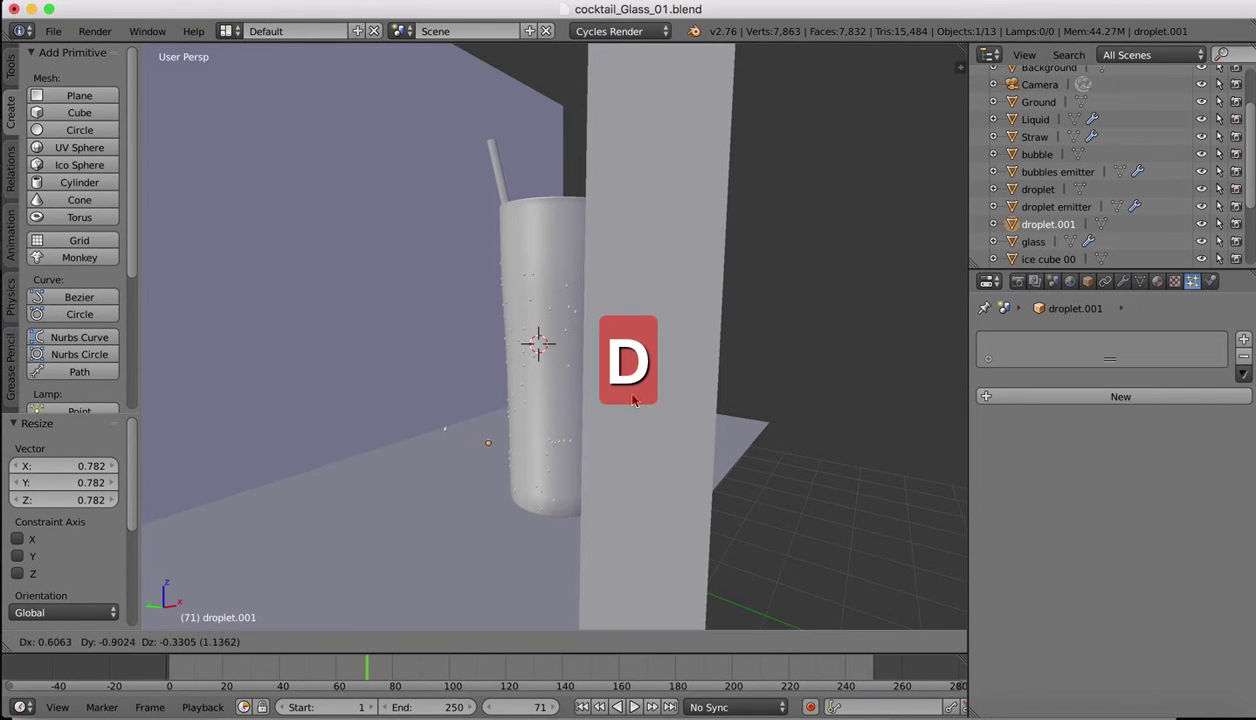
left_click(790, 313)
- Move the original droplet object out beside the glass, about -9.486 along X
scroll(792, 314, "left", 10)
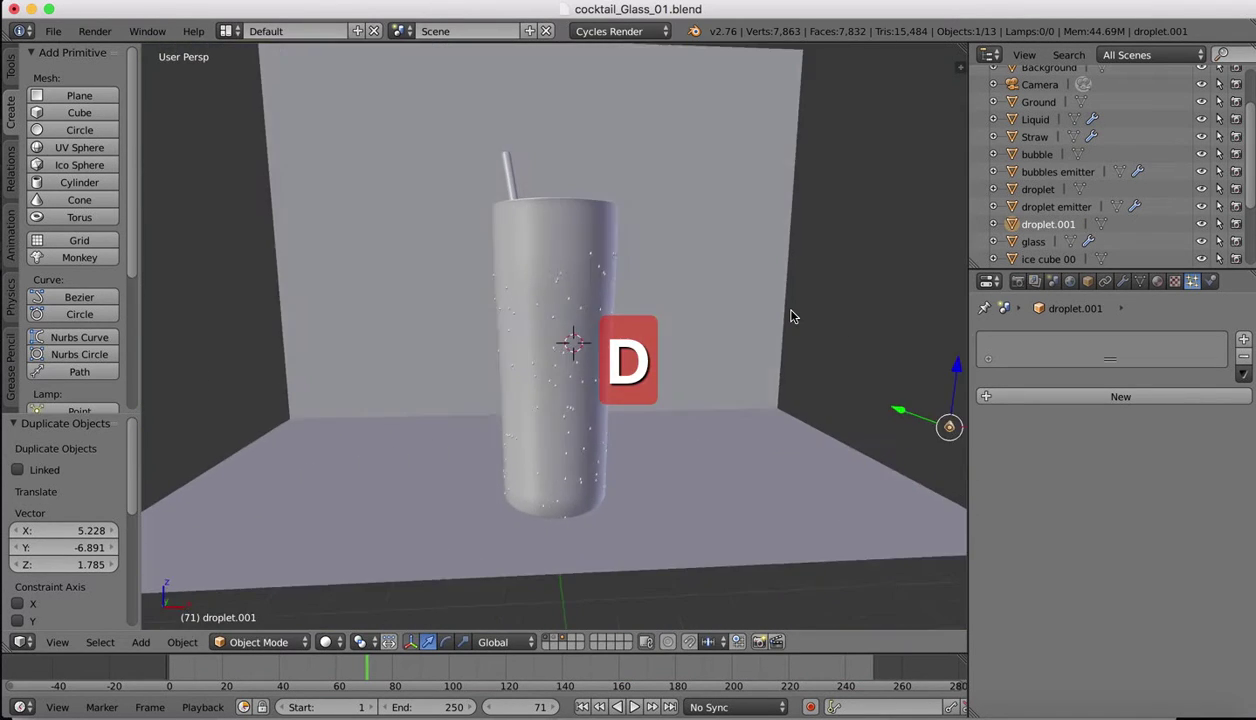
scroll(665, 349, "left", 3)
scroll(665, 349, "left", 3)
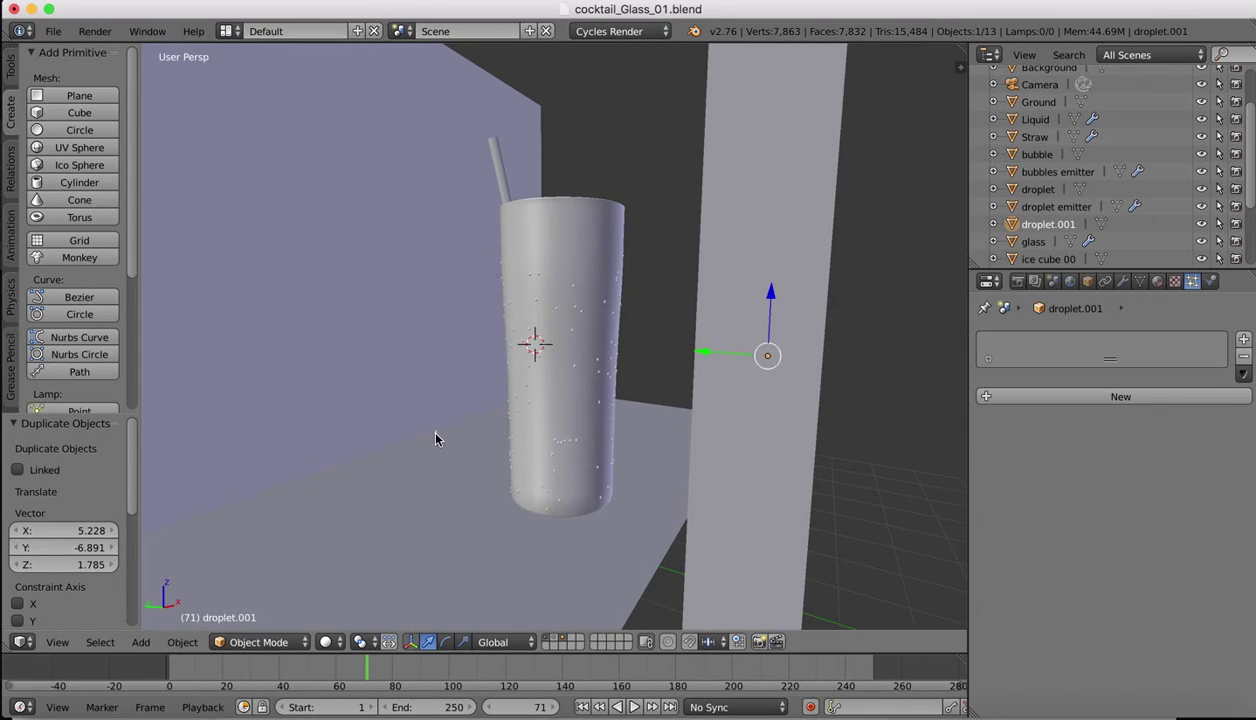
right_click(436, 434)
scroll(436, 434, "right", 10)
scroll(436, 438, "right", 3)
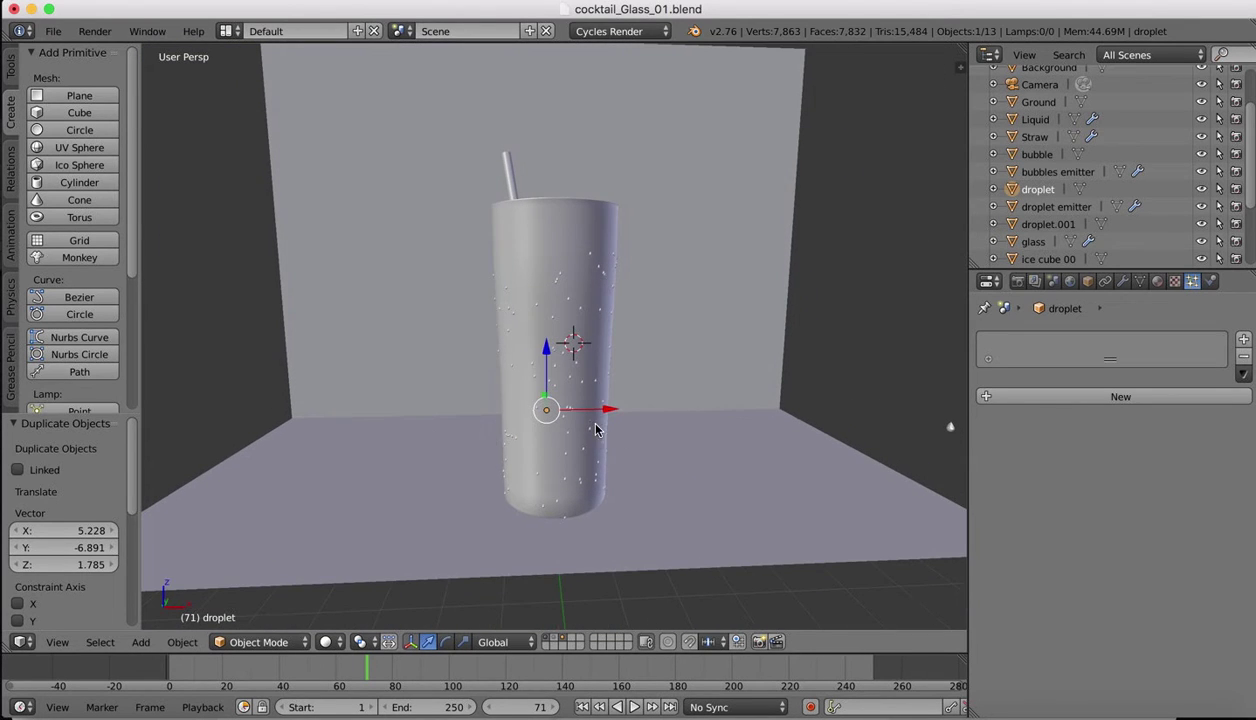
left_click_drag(606, 410, 258, 388)
- Move the duplicated droplet closer to the glass, about -2.925 along X
right_click(948, 425)
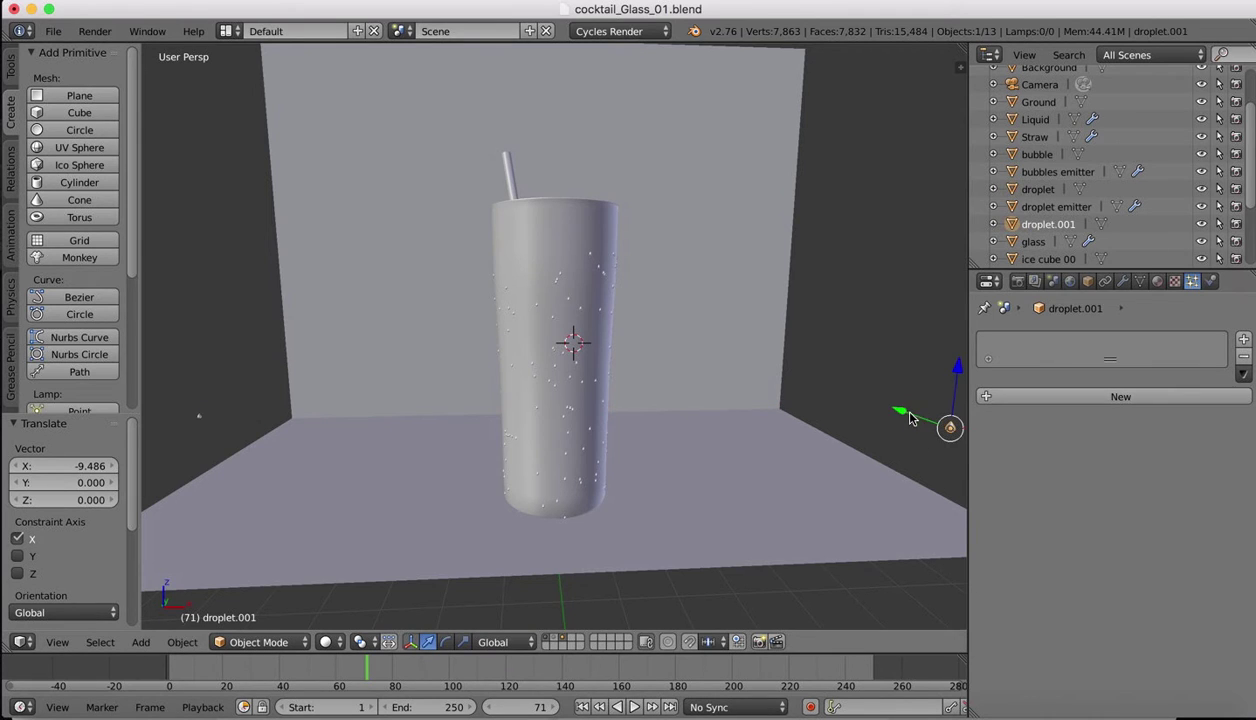
scroll(893, 420, "right", 2)
scroll(893, 420, "right", 1)
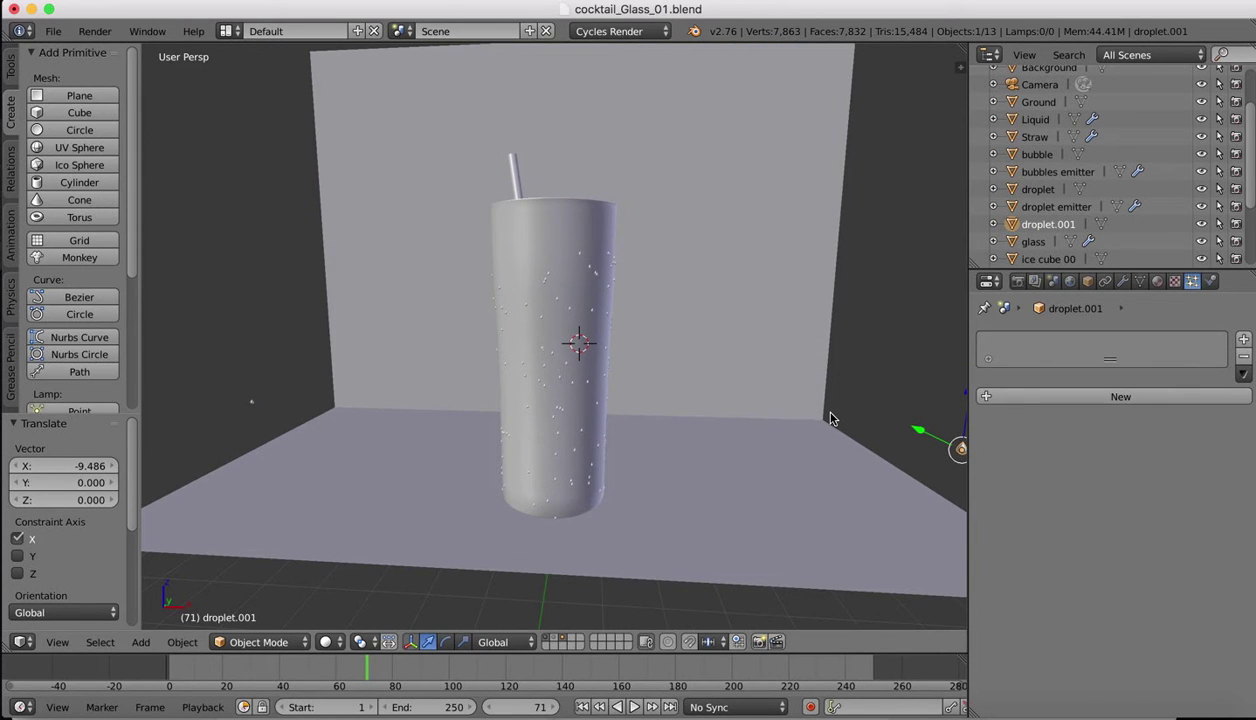
scroll(830, 418, "right", 2)
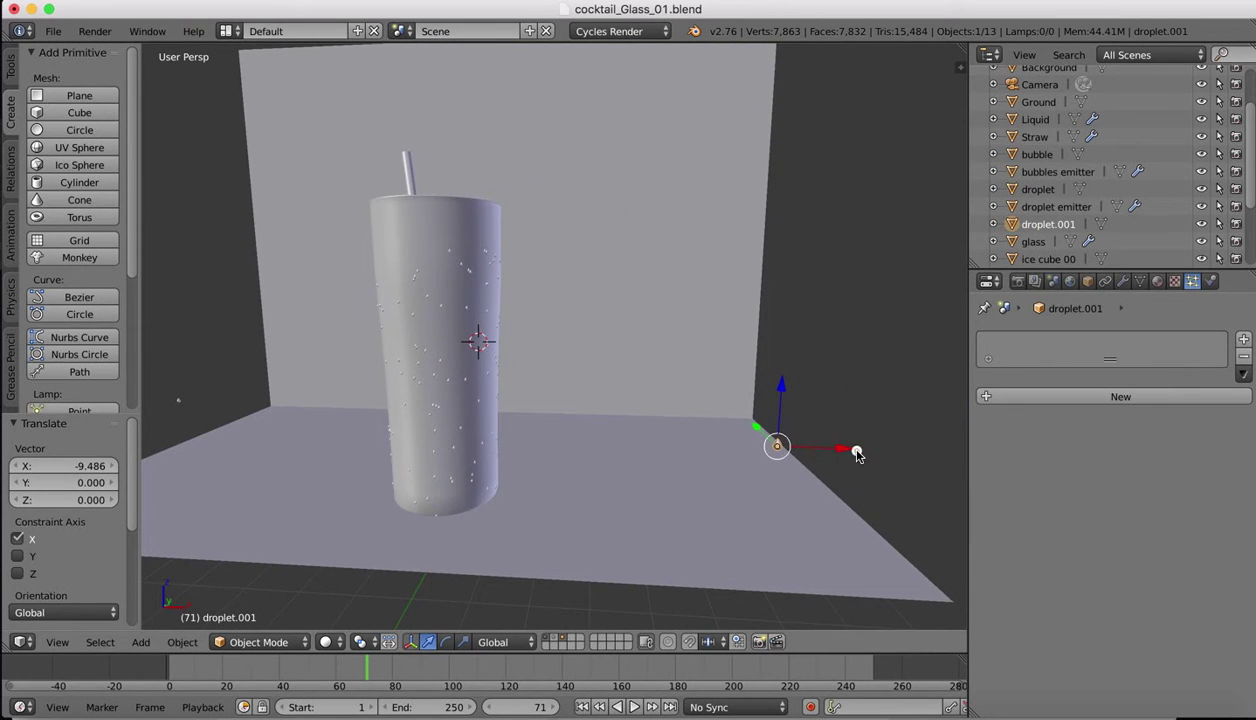
left_click(848, 452)
left_click_drag(848, 452, 531, 417)
- Open the duplicated droplet's mesh for editing up close and set the selection mode to vertices
scroll(531, 417, "up", 3)
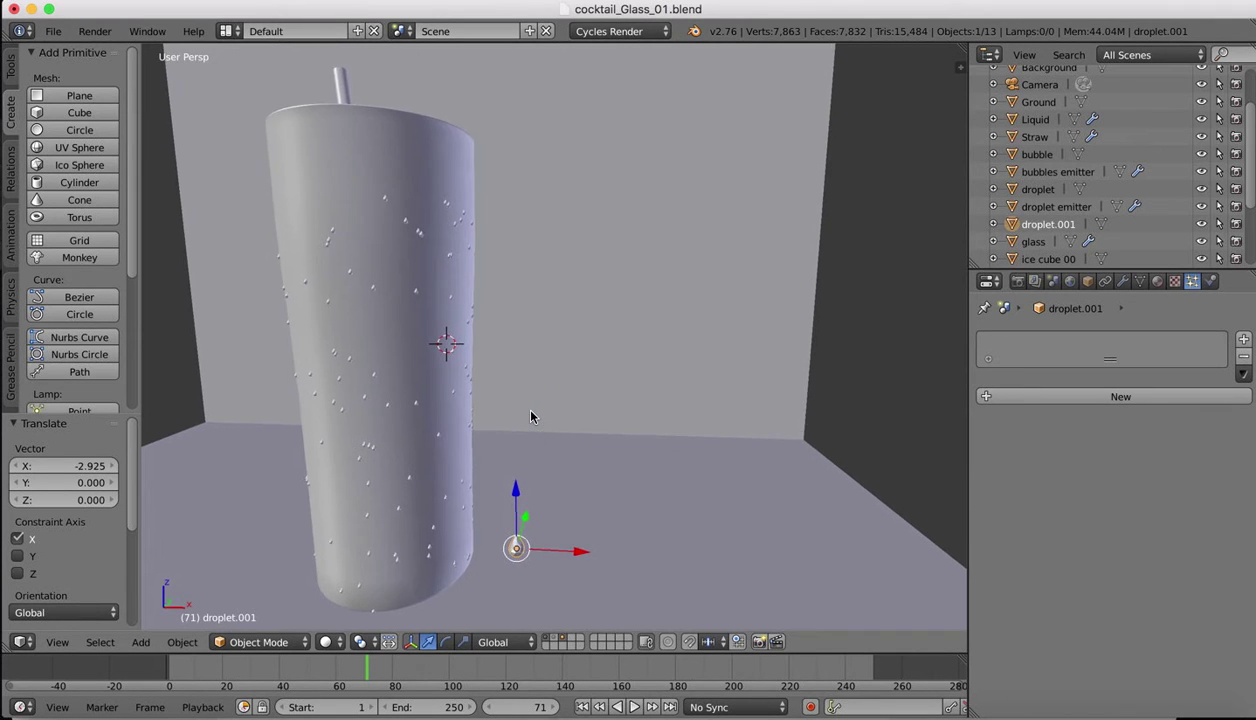
scroll(531, 411, "down", 3)
scroll(552, 533, "down", 3, "shift")
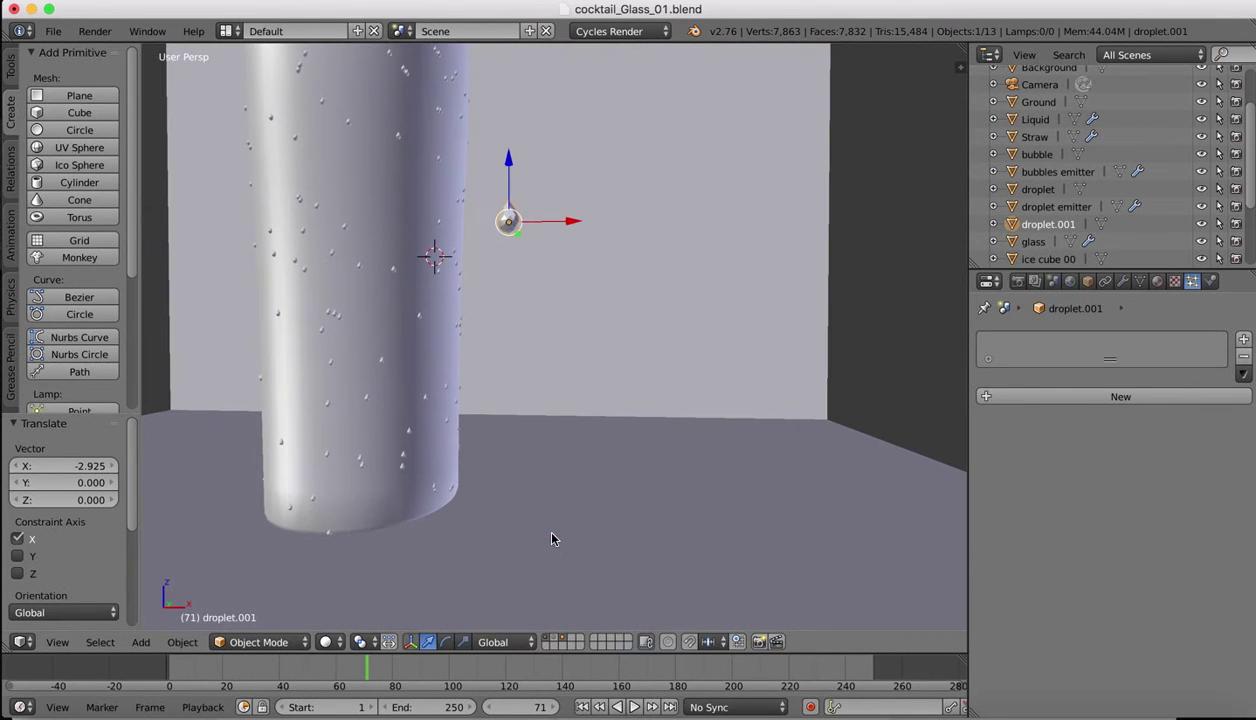
scroll(541, 213, "right", 3)
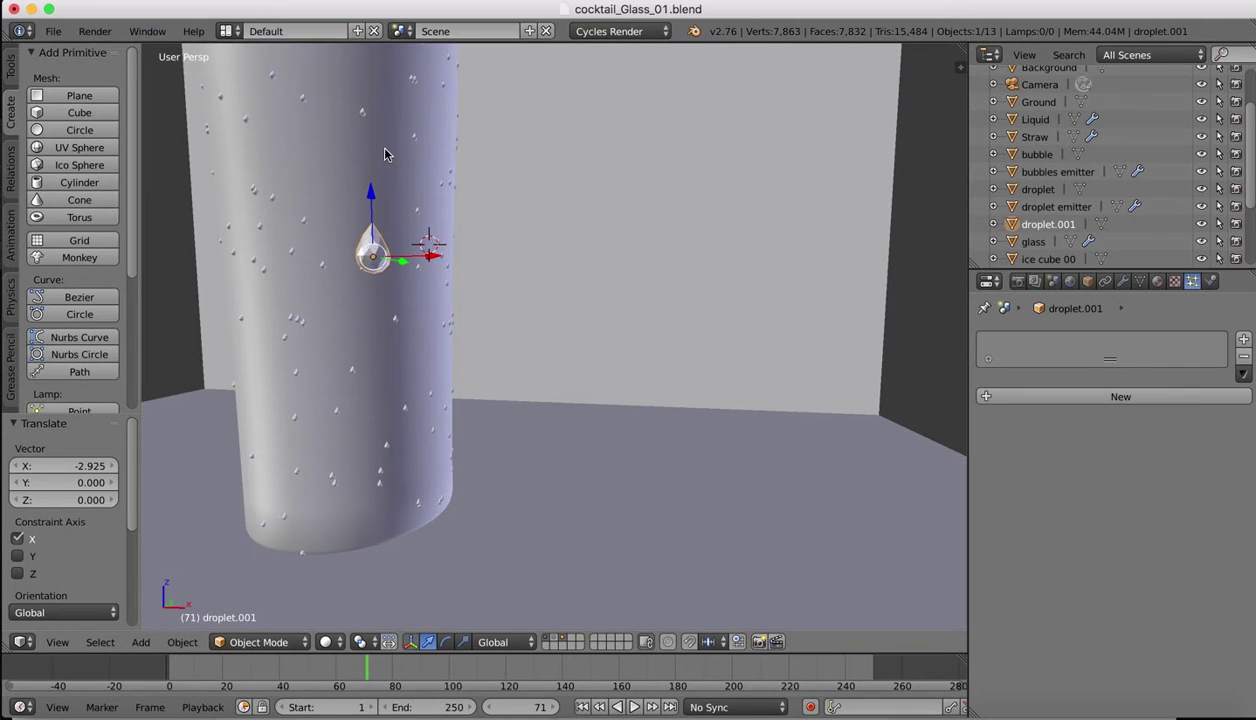
key("Tab")
scroll(430, 249, "left", 3)
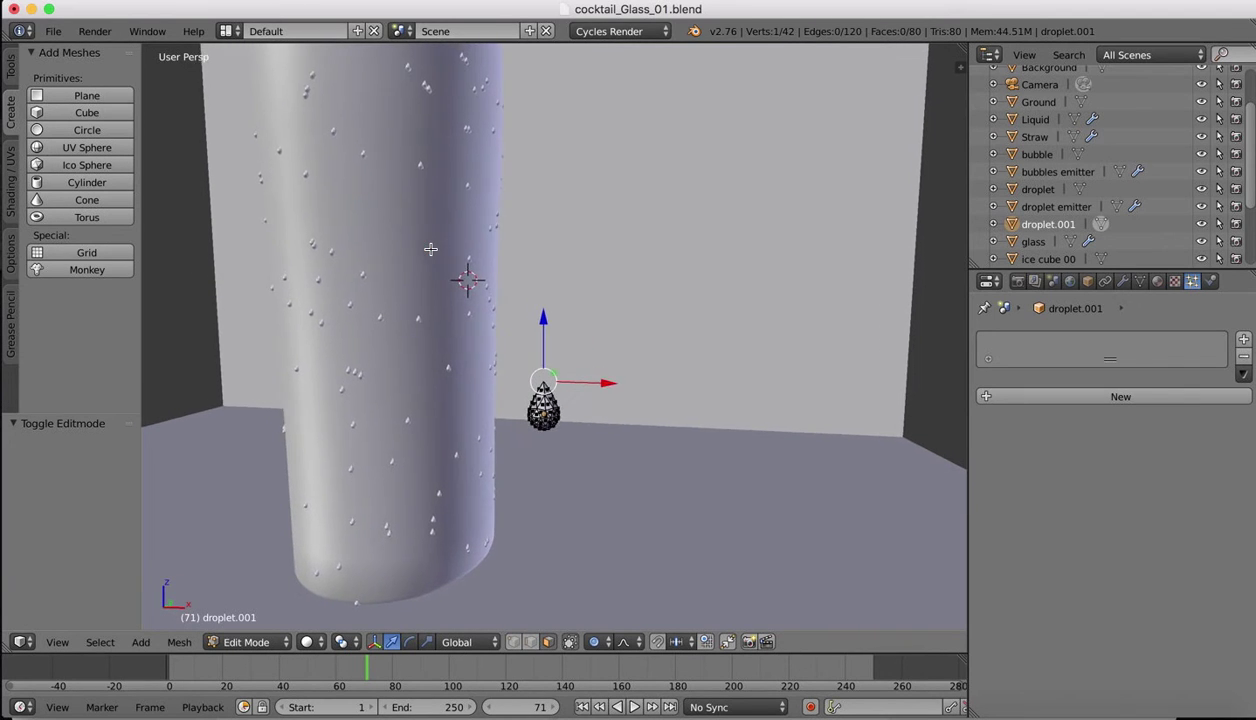
scroll(498, 325, "up", 3)
scroll(479, 488, "down", 3, "shift")
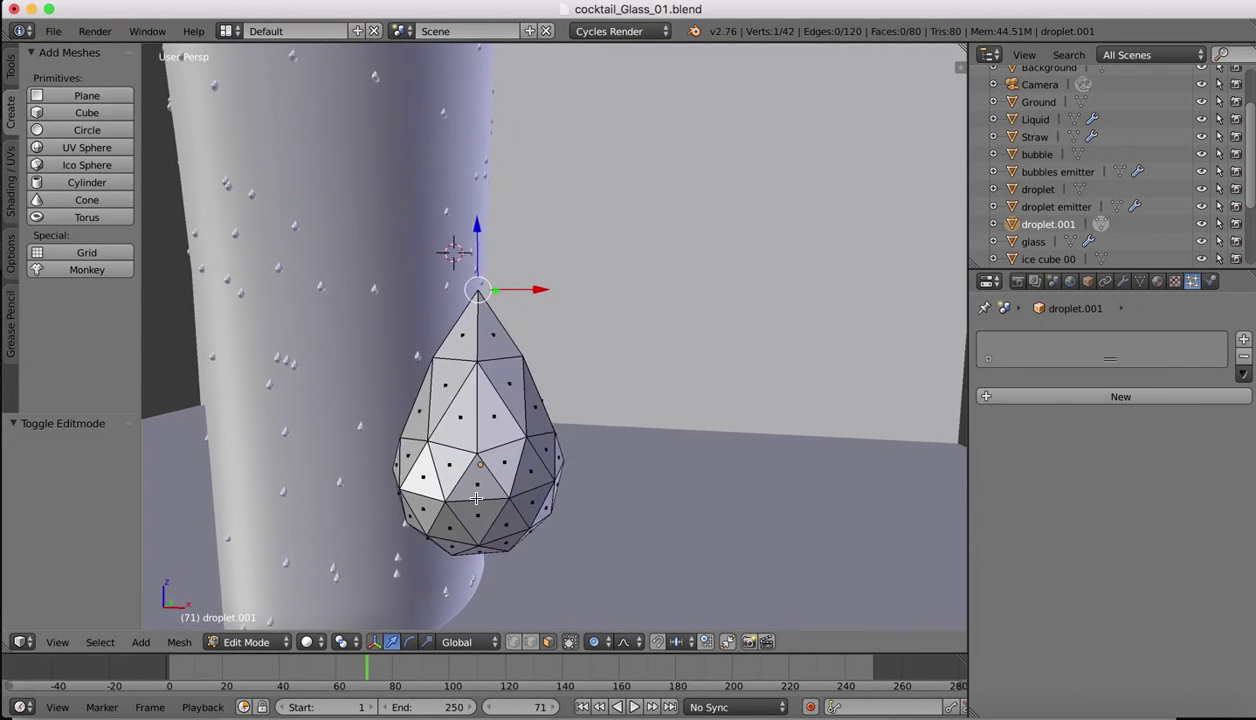
scroll(476, 498, "up", 1, "shift")
scroll(476, 498, "up", 3)
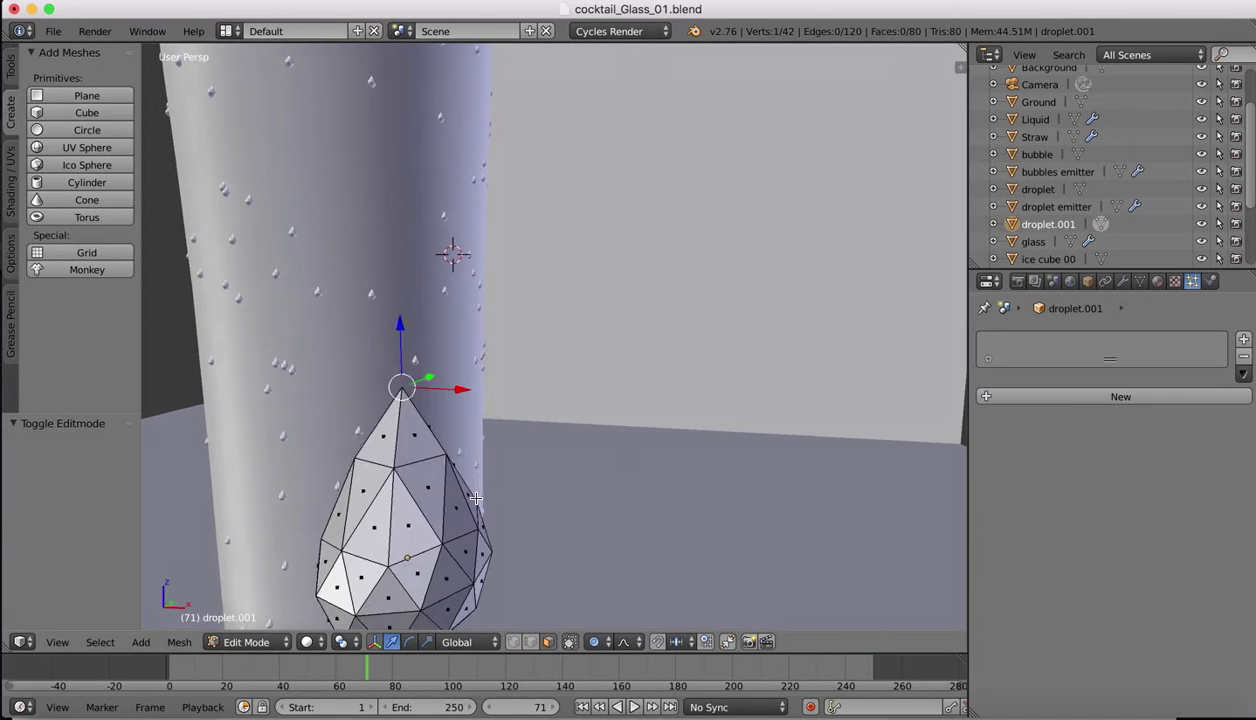
scroll(476, 498, "left", 4)
scroll(476, 497, "down", 3)
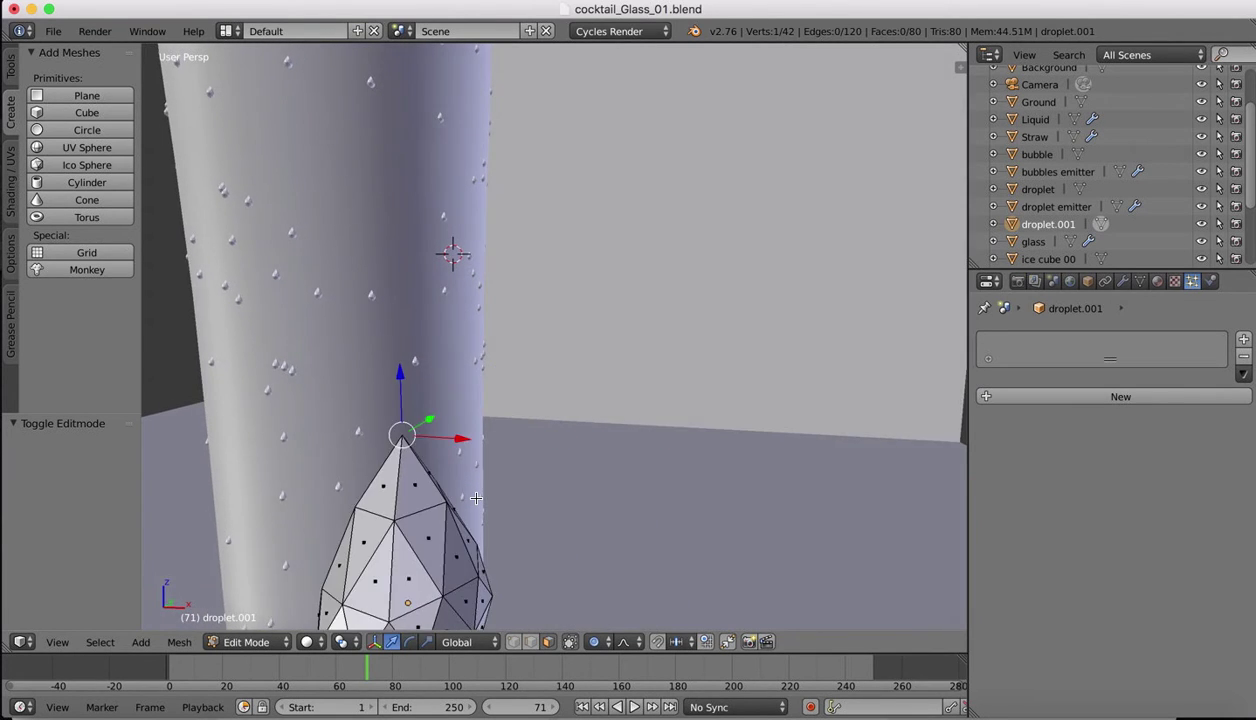
scroll(476, 497, "left", 3)
scroll(476, 497, "right", 3)
left_click(511, 643)
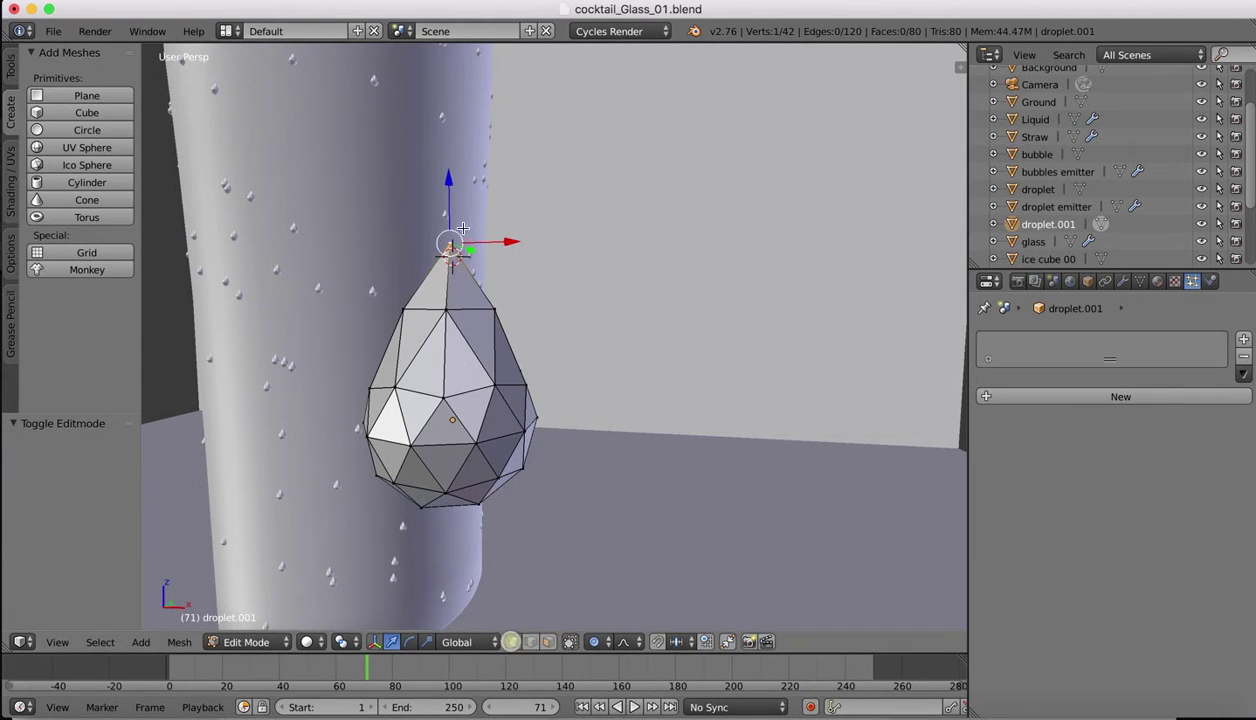
- Lower the droplet copy's tip about 0.024 along Z, turn off proportional editing, and stretch the tip vertex up about 0.082
left_click_drag(450, 181, 461, 230)
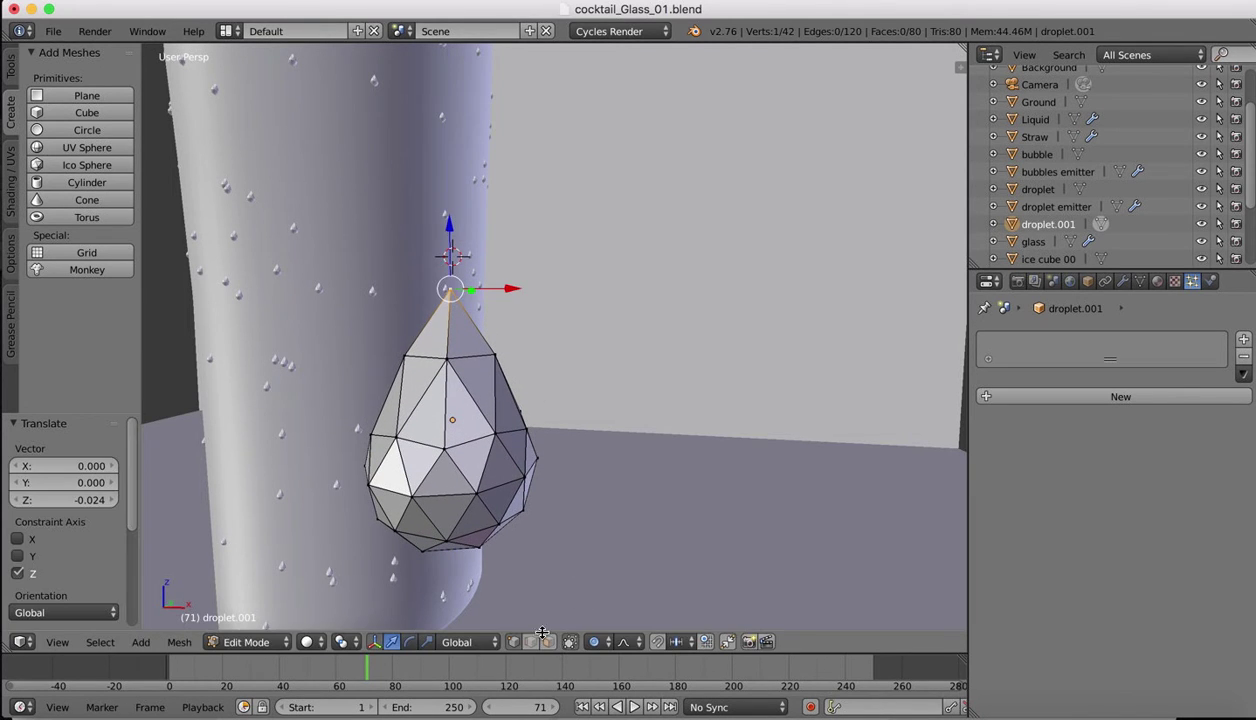
key("o")
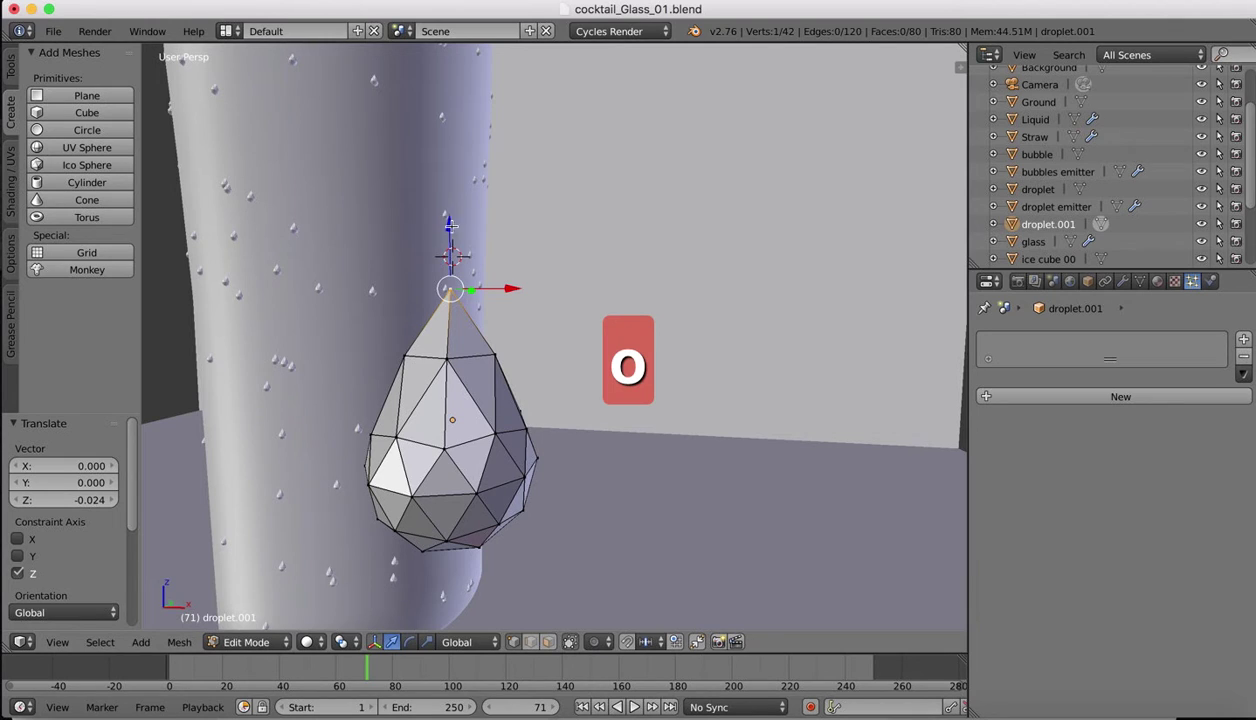
left_click_drag(447, 227, 457, 73)
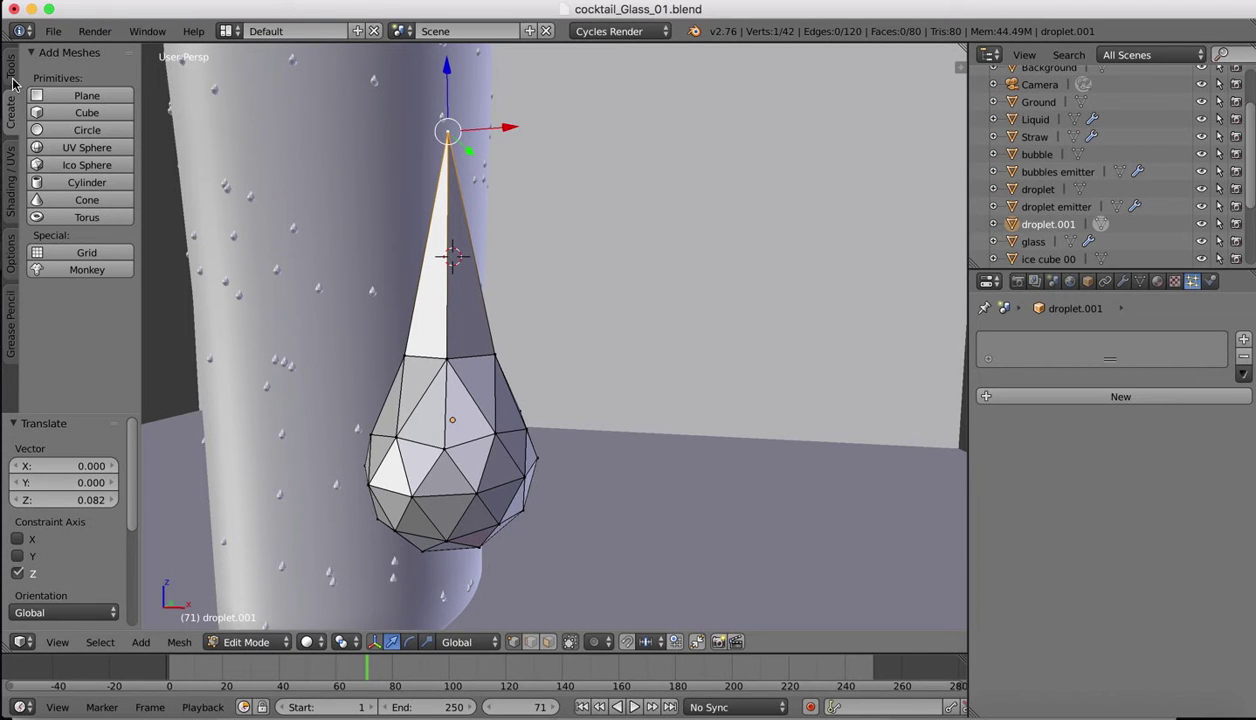
- Make a single loop cut on the stretched upper part of the duplicated droplet
left_click(12, 78)
scroll(70, 393, "down", 1)
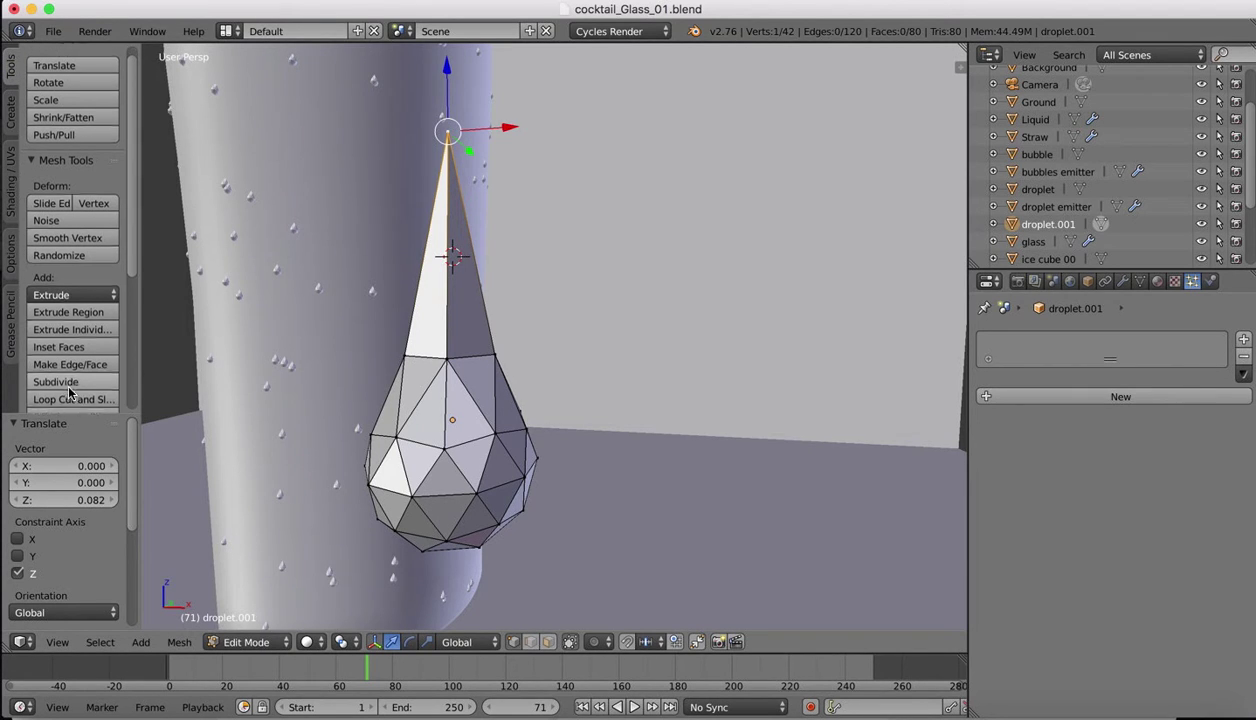
left_click(70, 393)
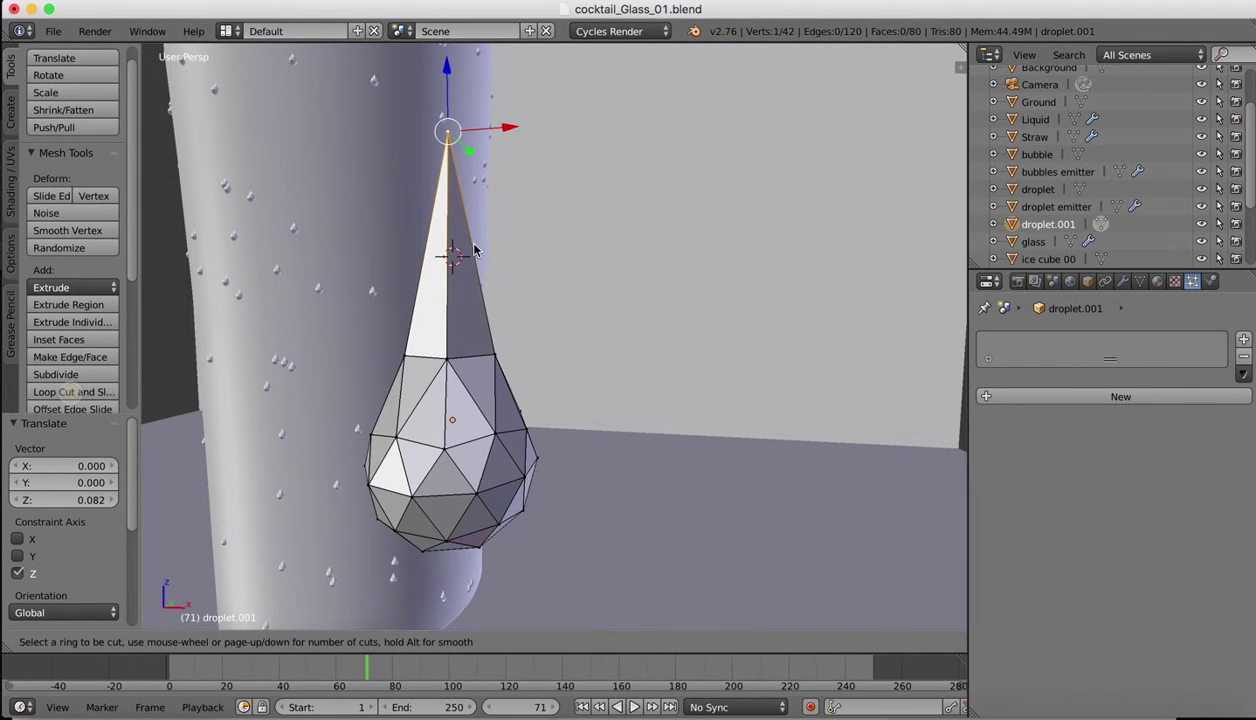
left_click(451, 307)
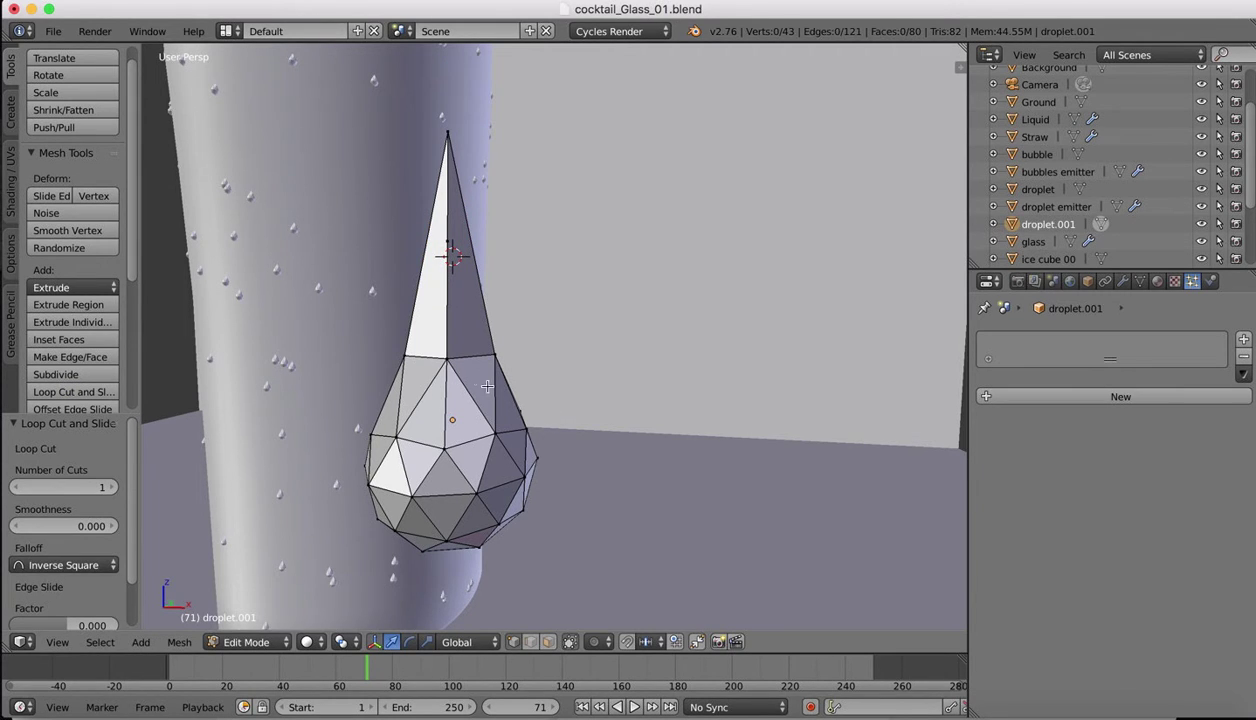
- In edge selection, pick two adjacent edges at the base of the droplet copy's stretched tip and raise them about 0.044 along Z
left_click(530, 642)
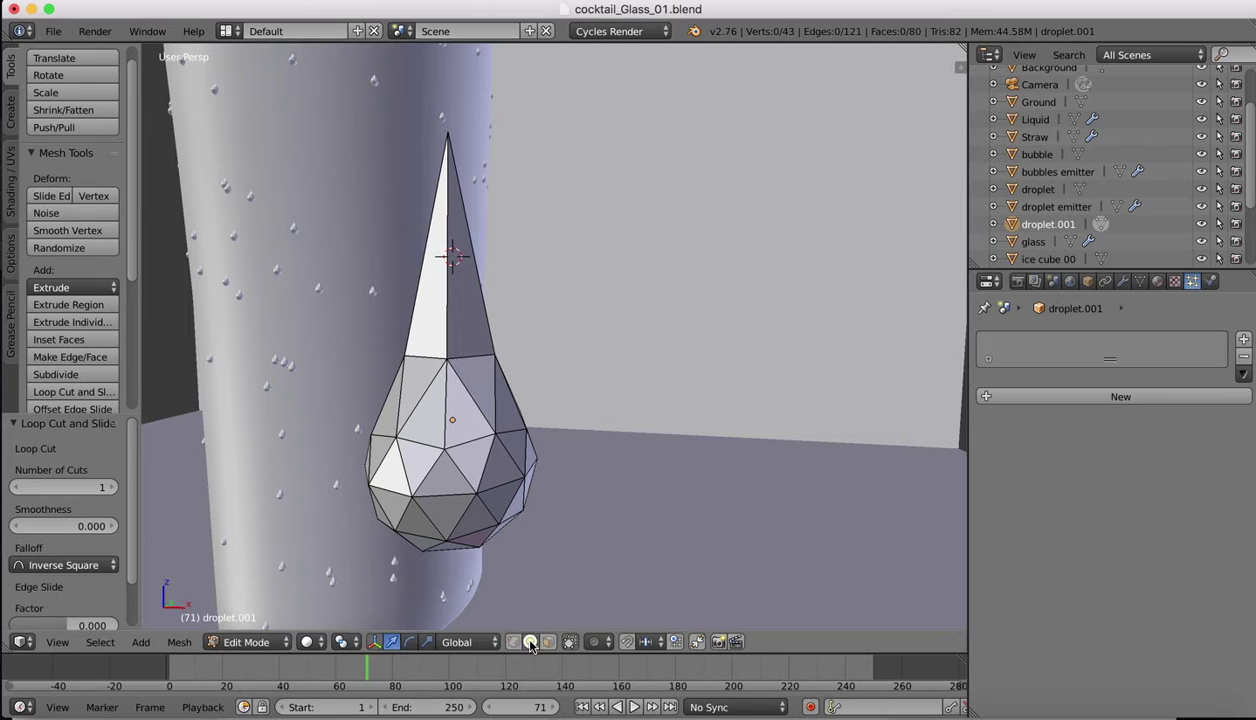
right_click(468, 355)
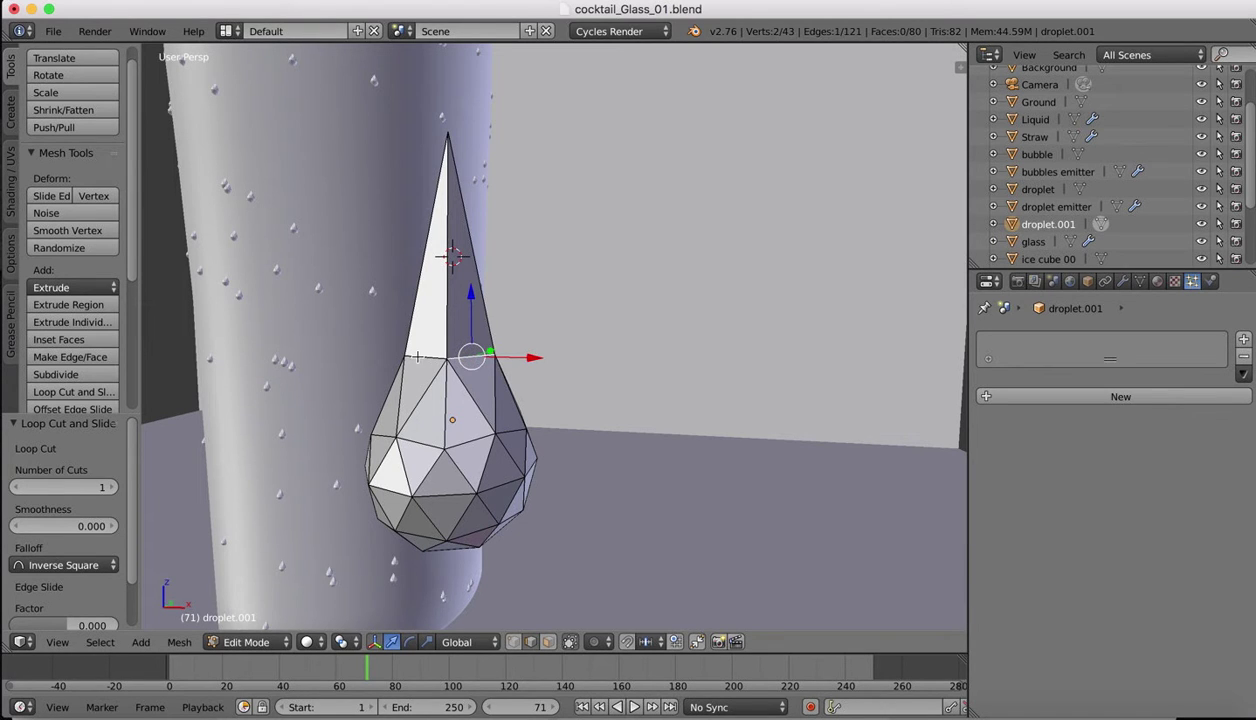
right_click(418, 357, "shift")
middle_click_drag(440, 300, 465, 312)
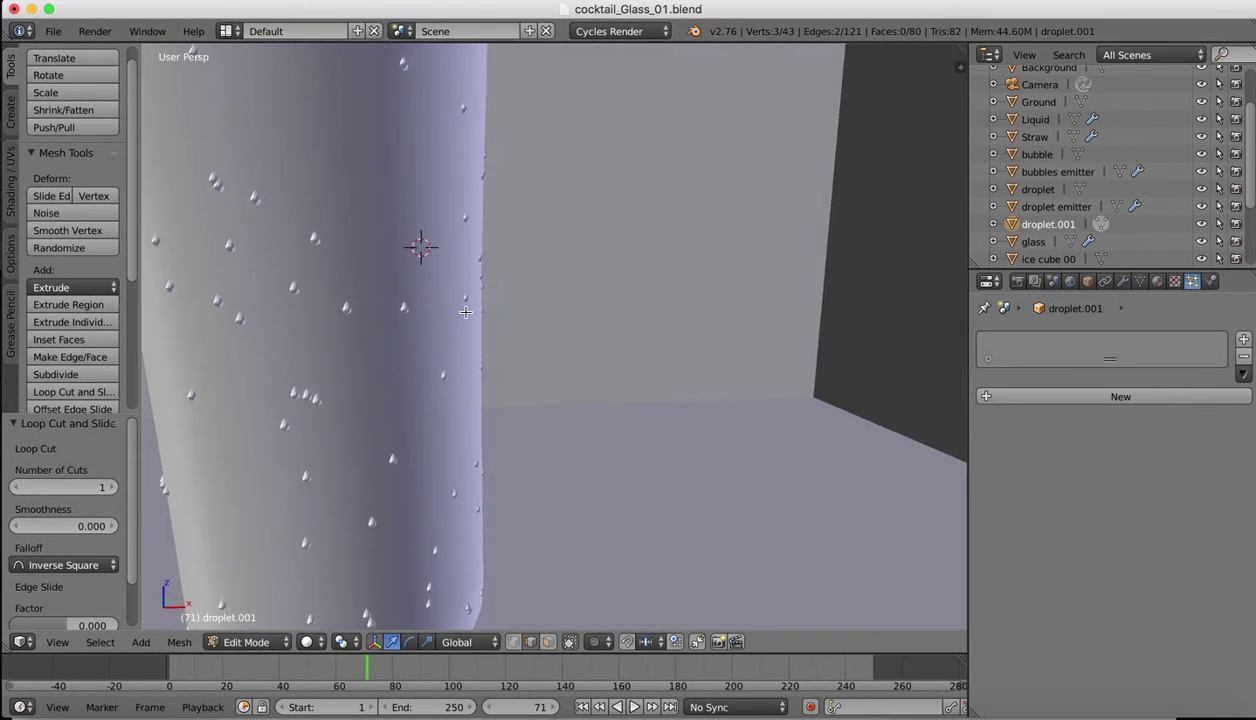
scroll(465, 312, "up", 5)
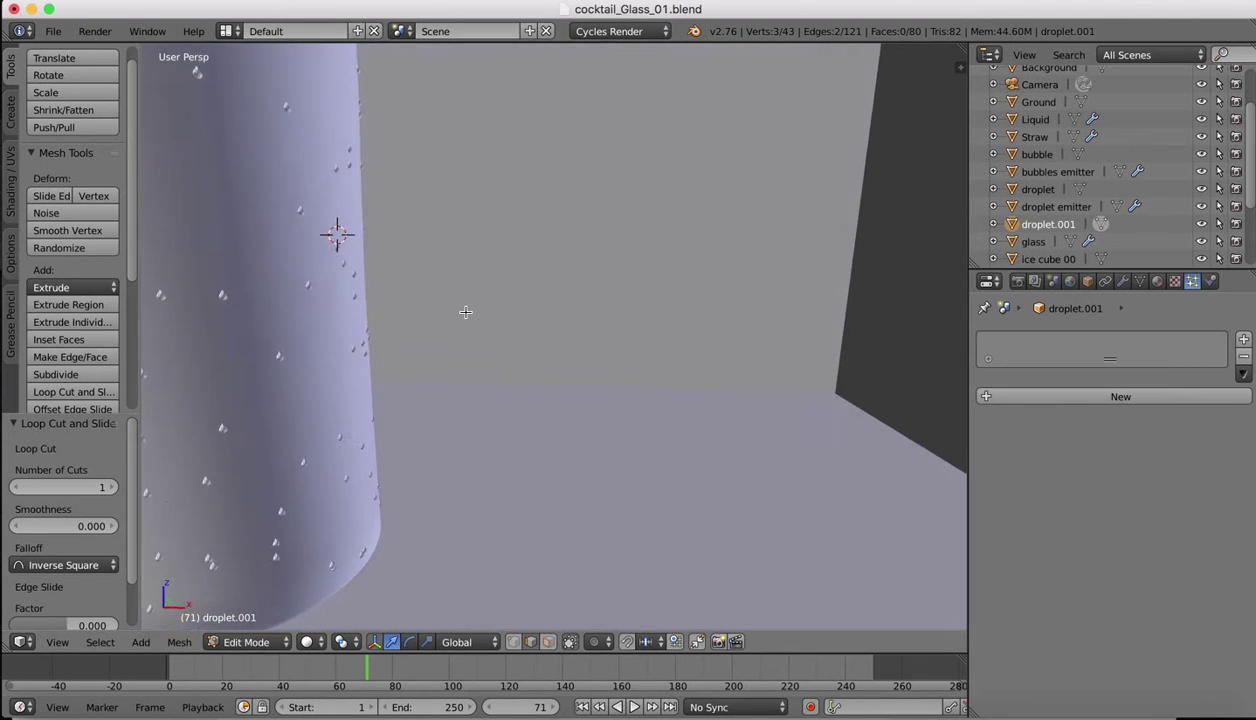
scroll(465, 312, "down", 8)
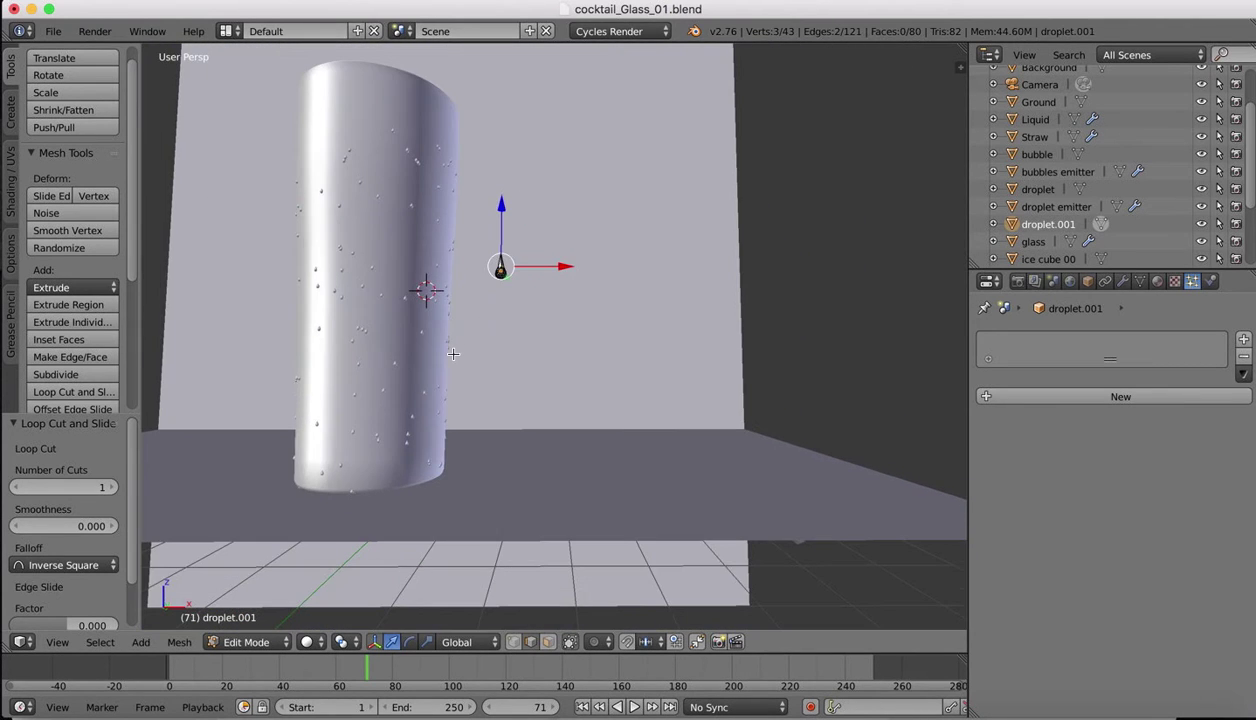
scroll(477, 211, "up", 6)
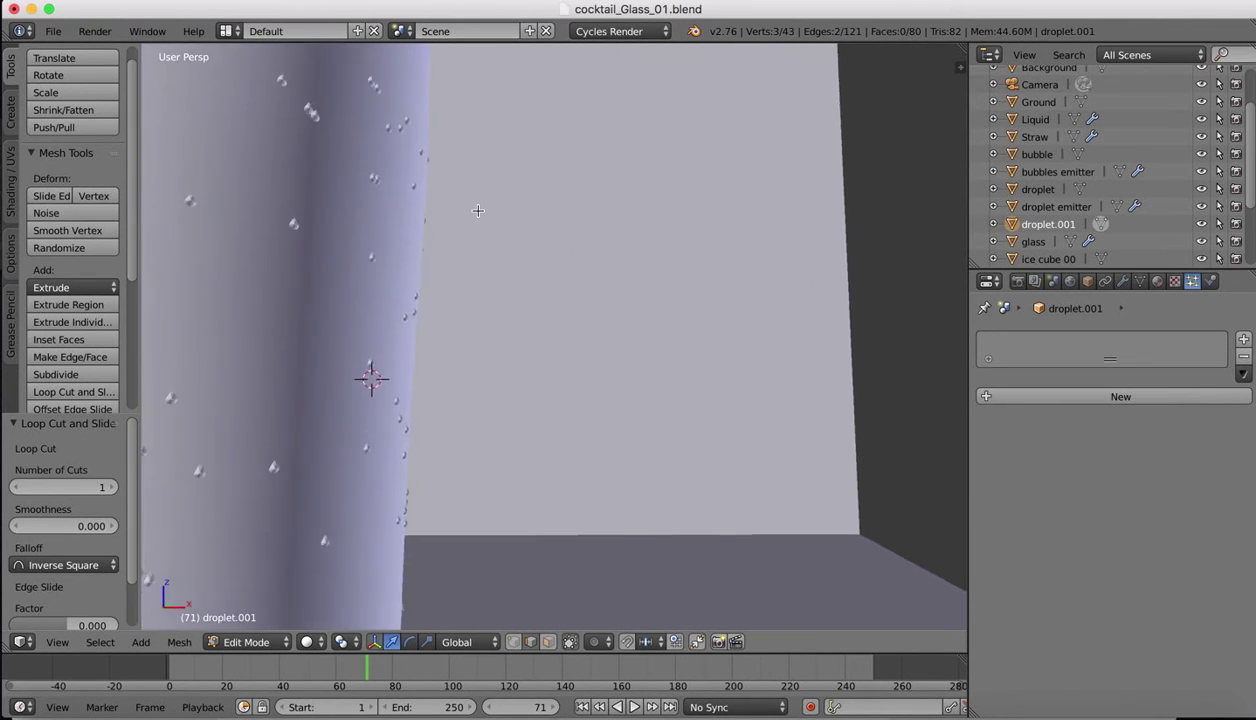
scroll(477, 211, "down", 8)
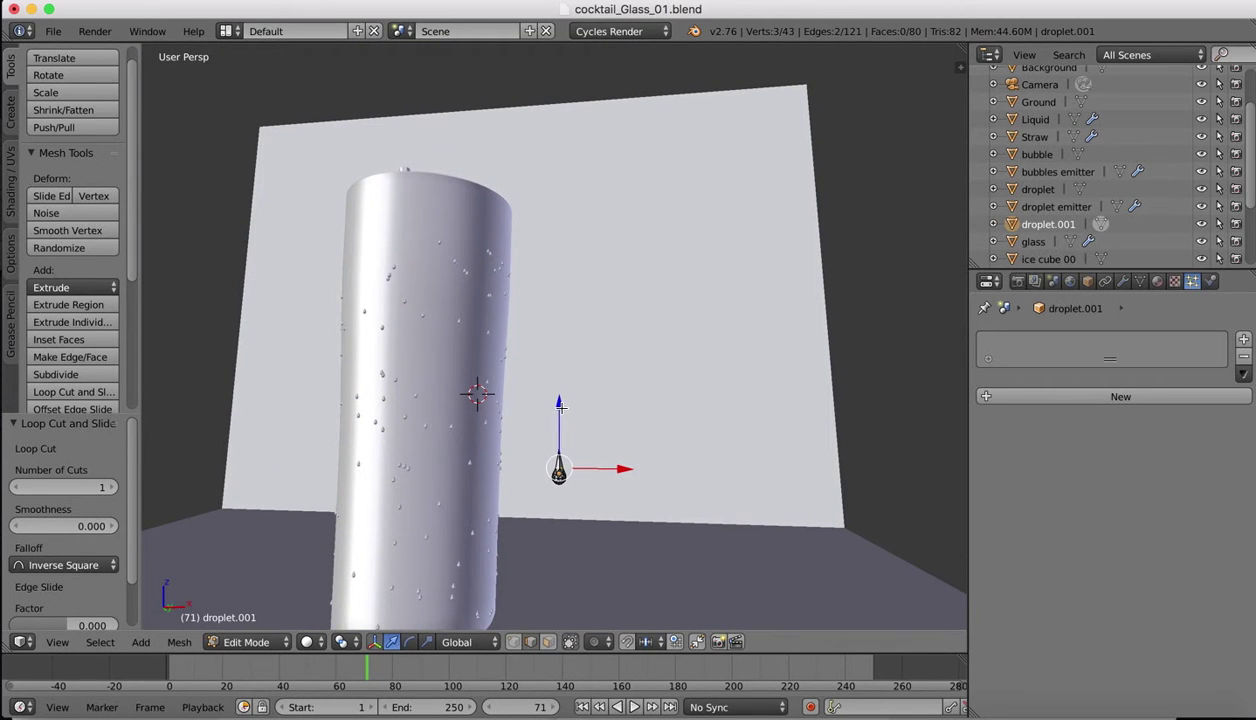
left_click_drag(561, 407, 561, 403)
- Scale the two selected edges uniformly to about 0.704
scroll(580, 499, "up", 1)
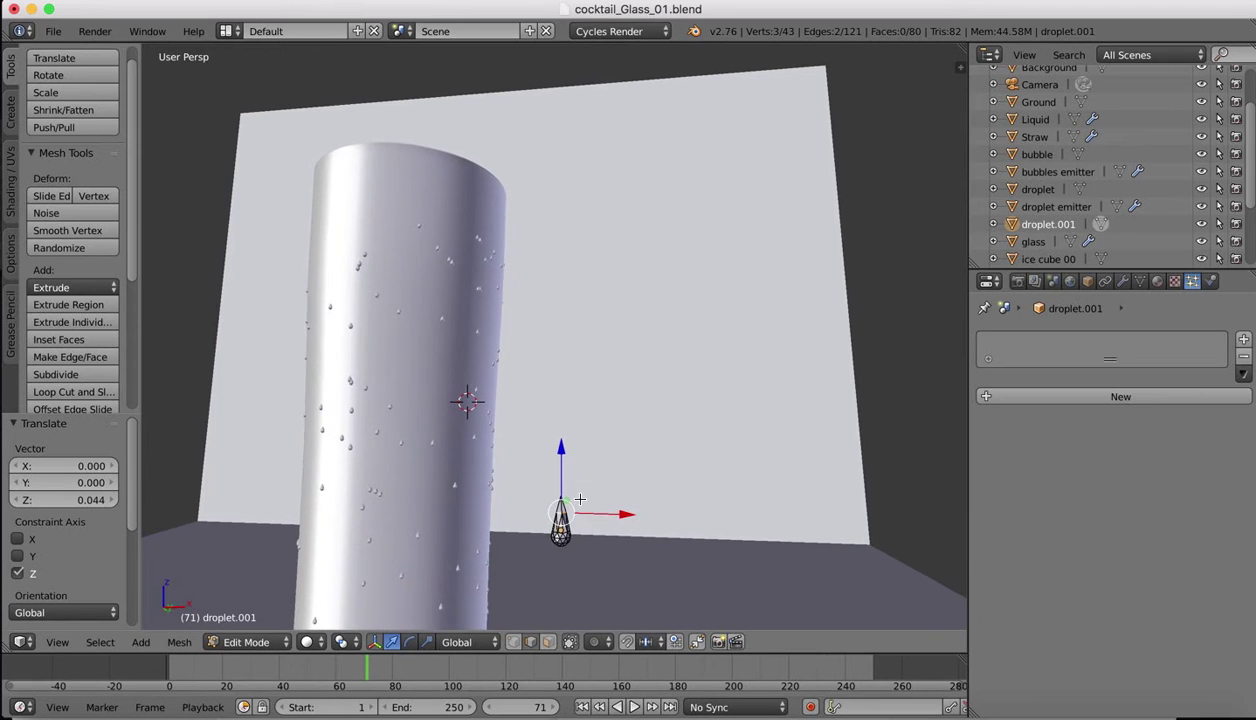
key("s")
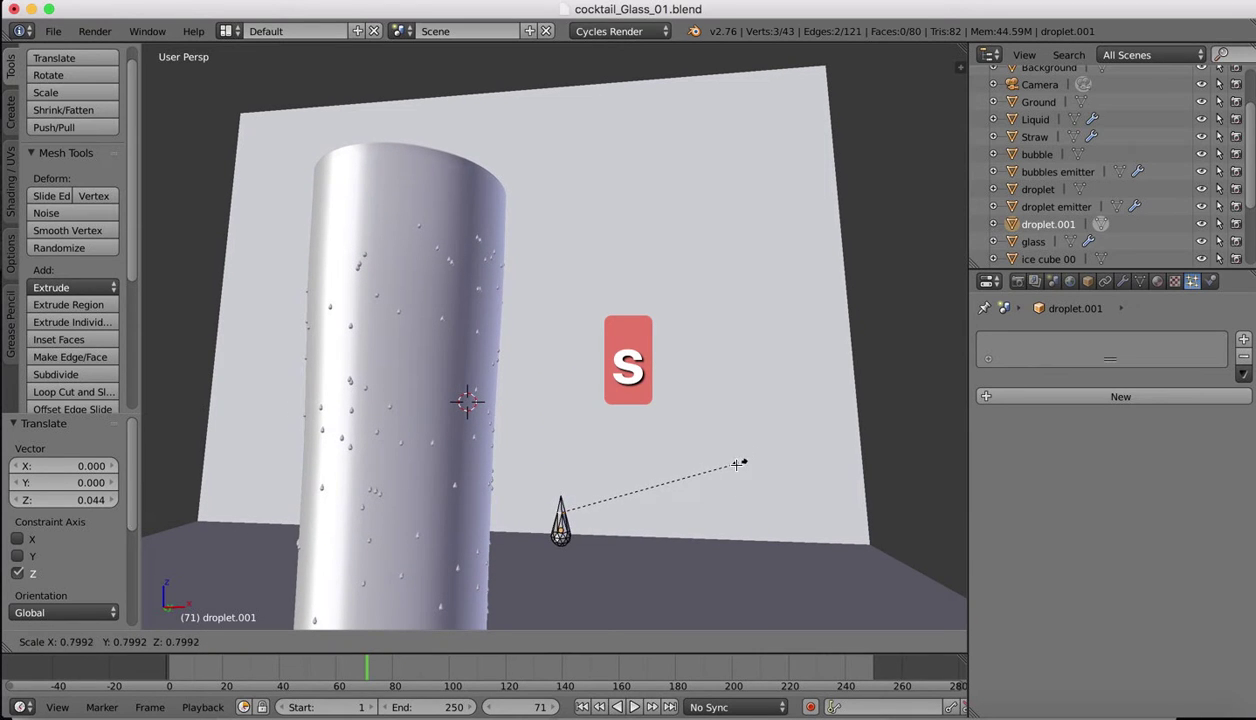
left_click(719, 470)
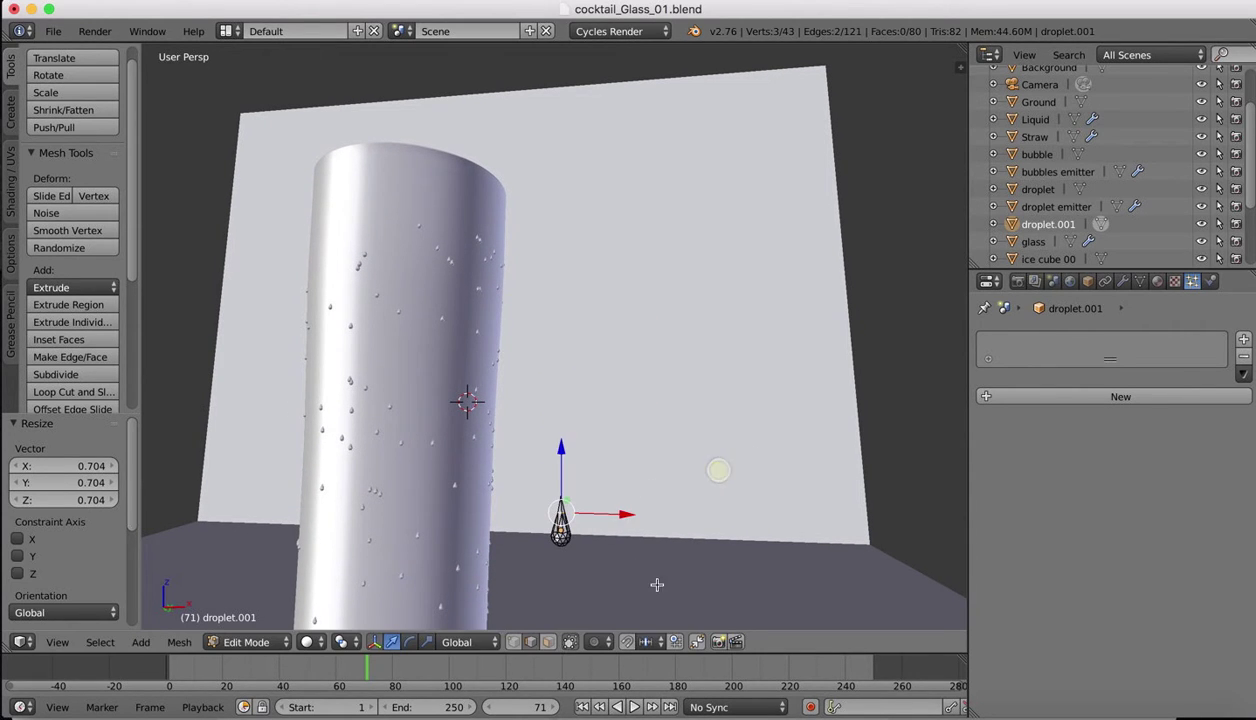
- Select the tip vertex of the droplet copy, raise it about 0.126 along Z, and clear the selection
scroll(636, 584, "down", 3, "shift")
scroll(575, 412, "up", 5)
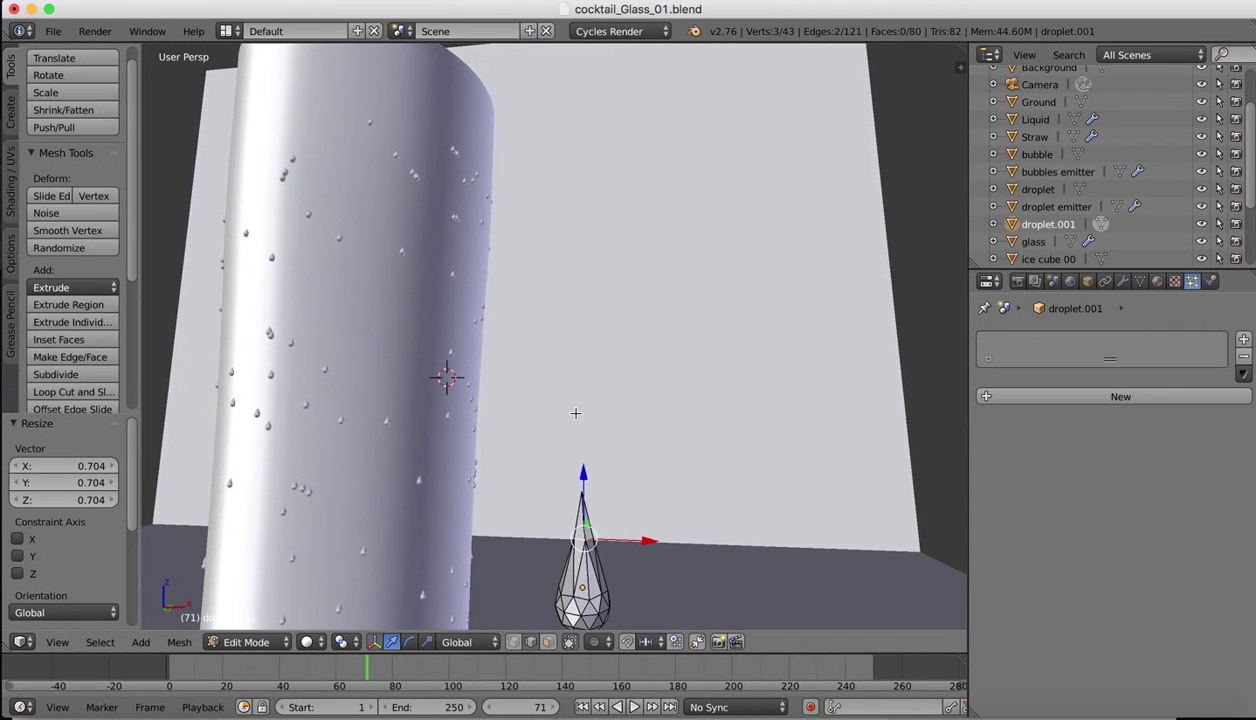
scroll(576, 413, "down", 3, "shift")
scroll(575, 412, "right", 3)
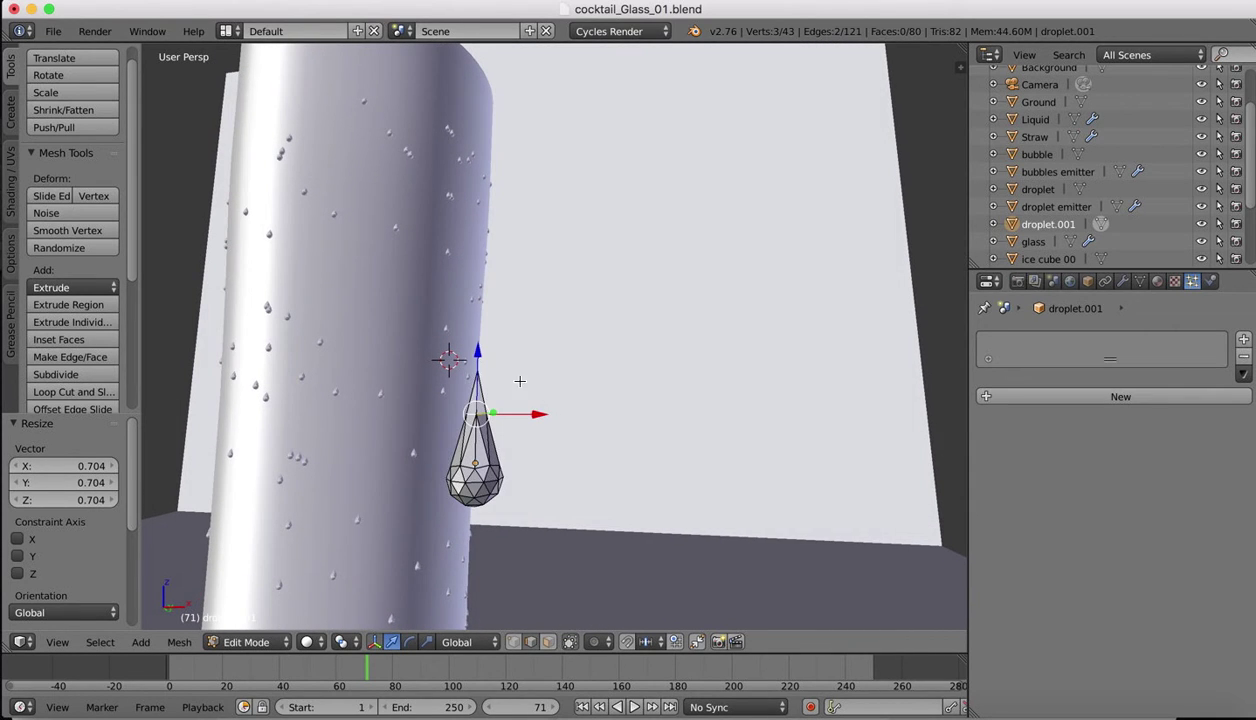
left_click(516, 642)
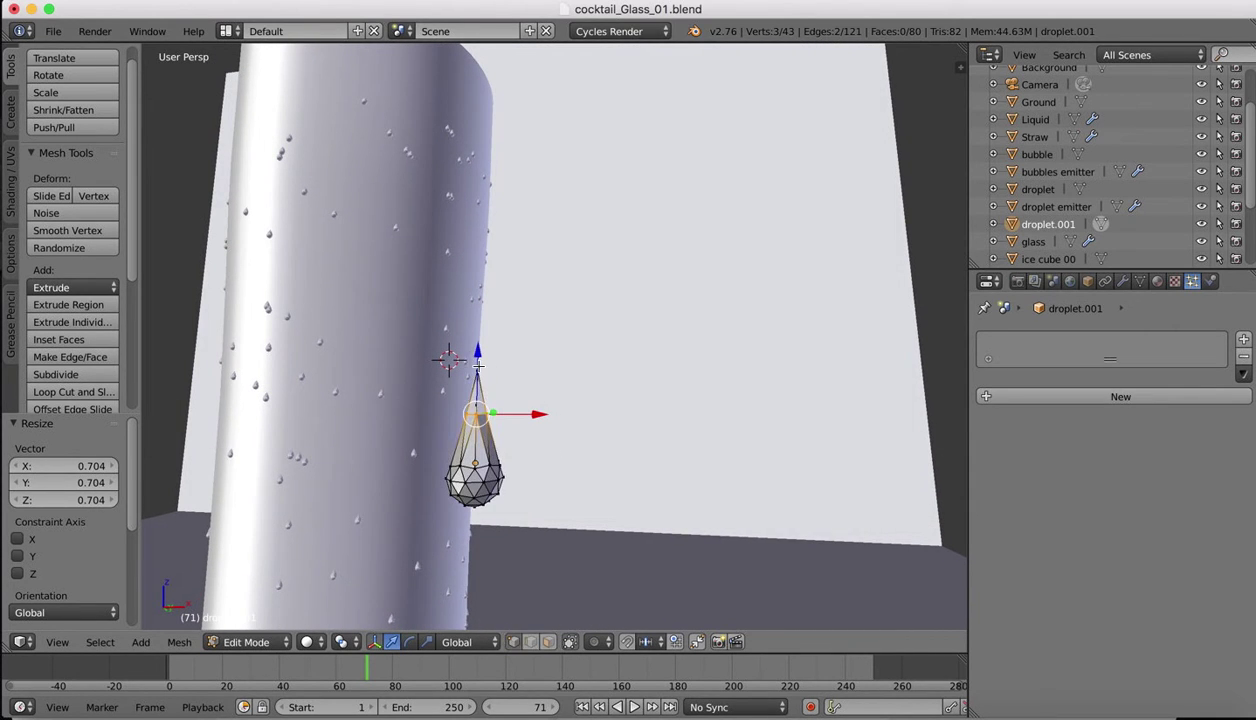
left_click(476, 362)
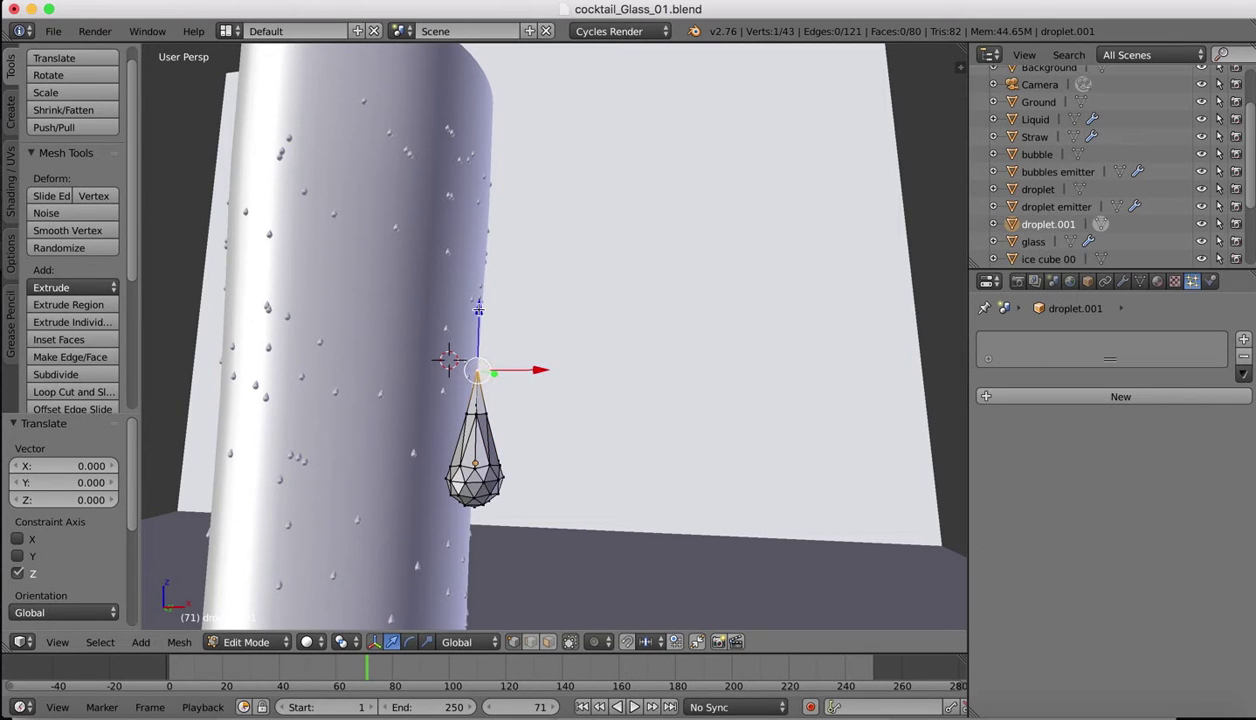
left_click_drag(482, 370, 479, 228)
key("a")
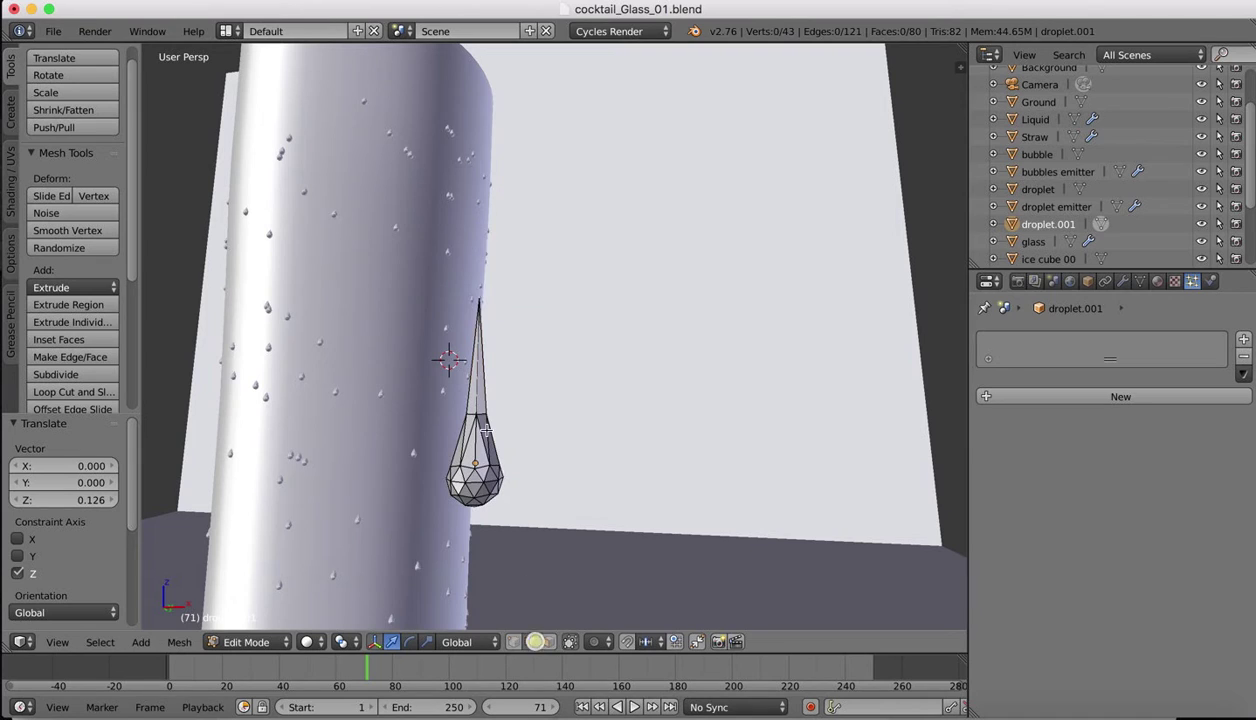
- Select a single edge at the base of the tapered tip and lower it about 0.007 along Z
right_click(471, 412)
key("g")
key("z")
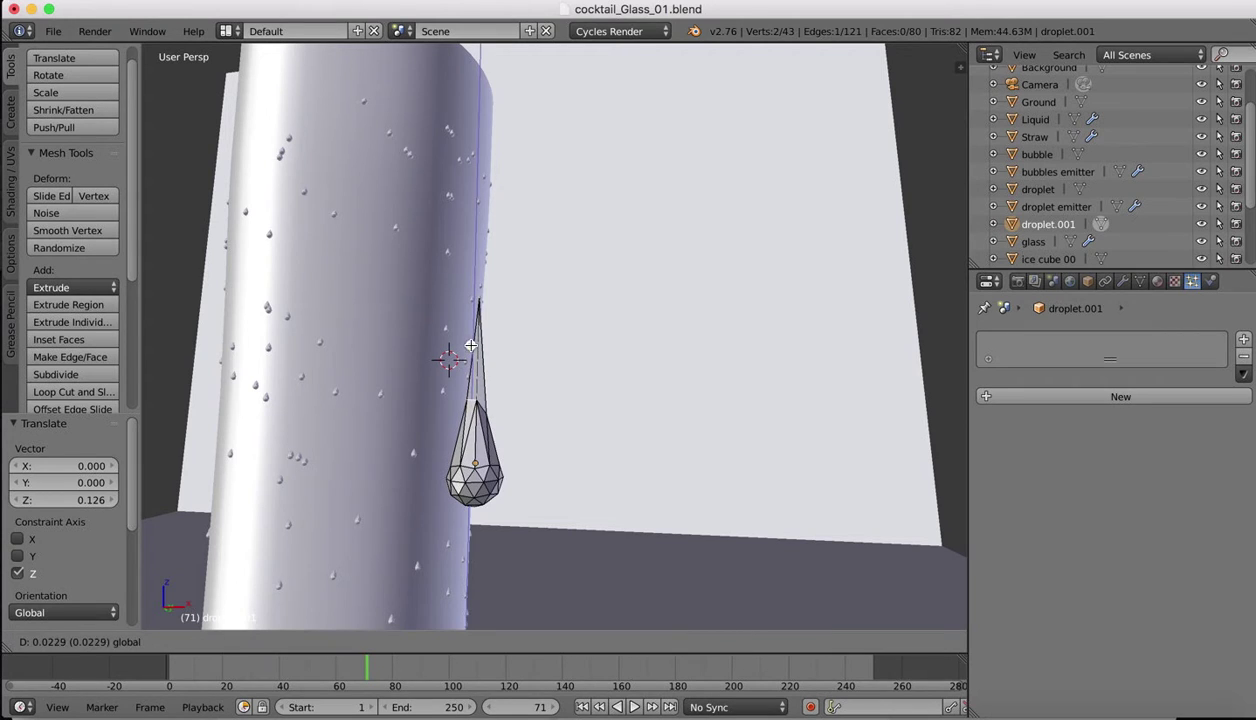
left_click(470, 362)
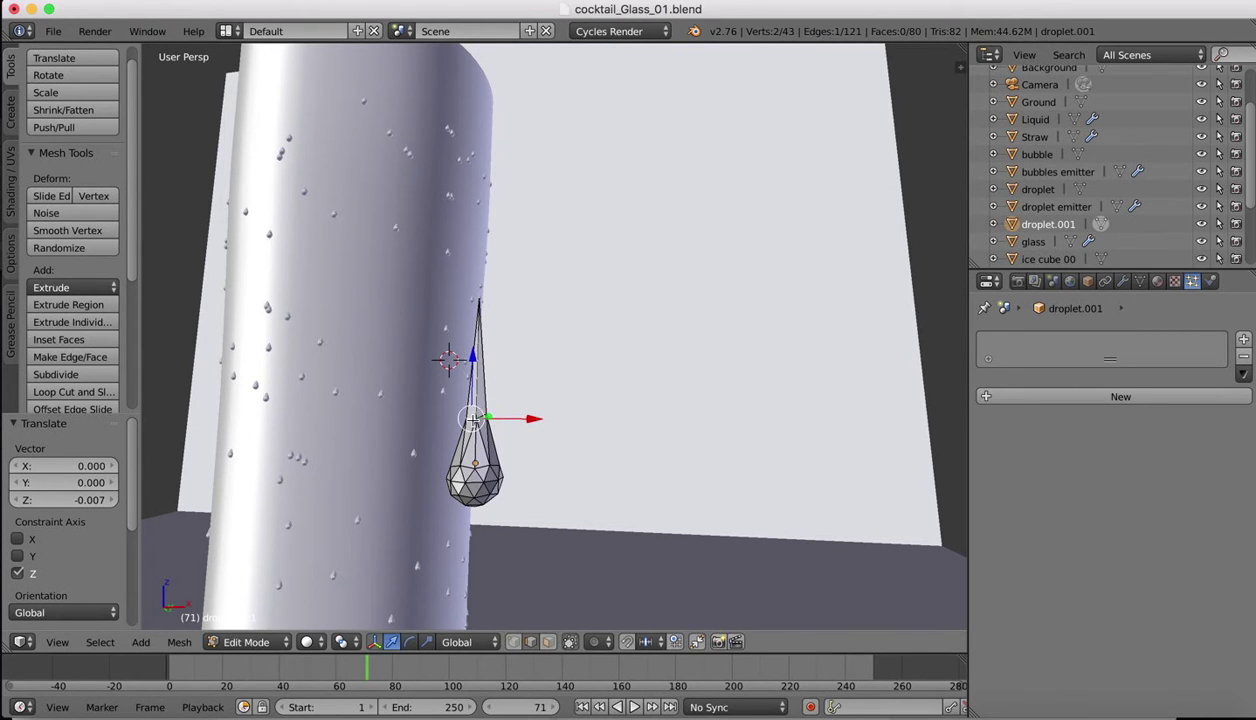
- Select two adjacent edges at the base of the tapered tip and raise them about 0.029 along Z
key("a")
right_click(473, 420)
right_click(480, 414, "shift")
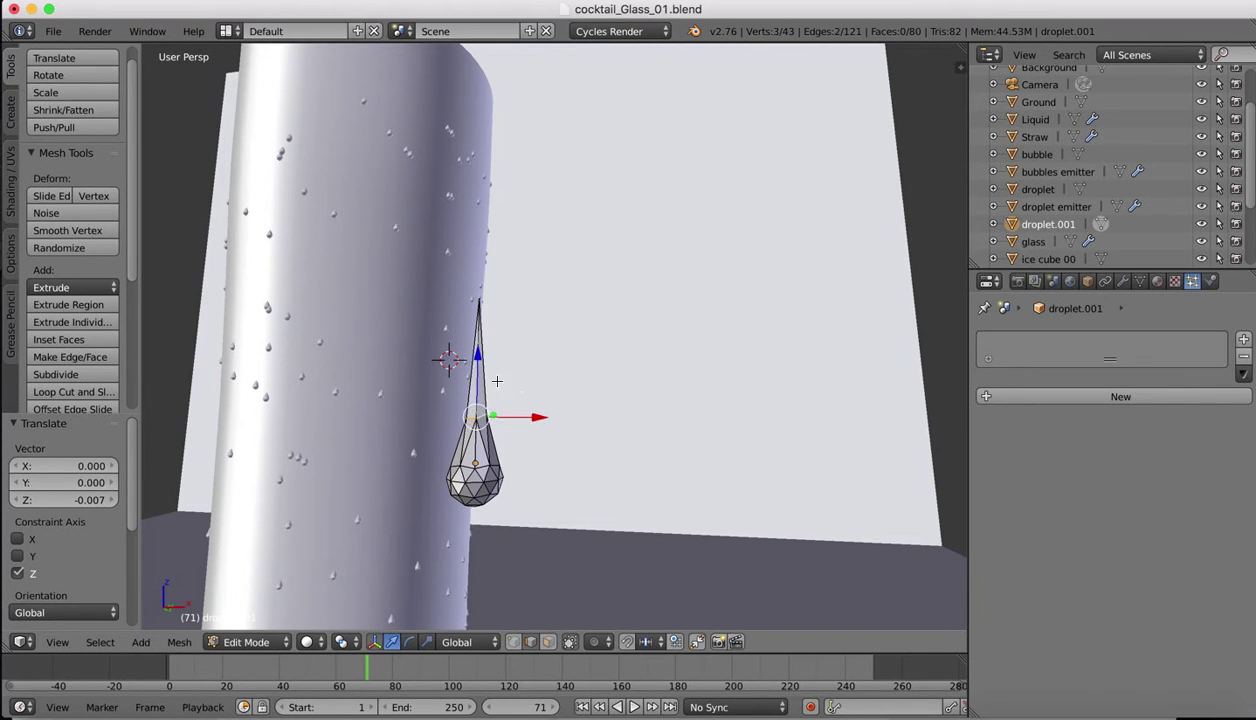
left_click_drag(476, 359, 470, 340)
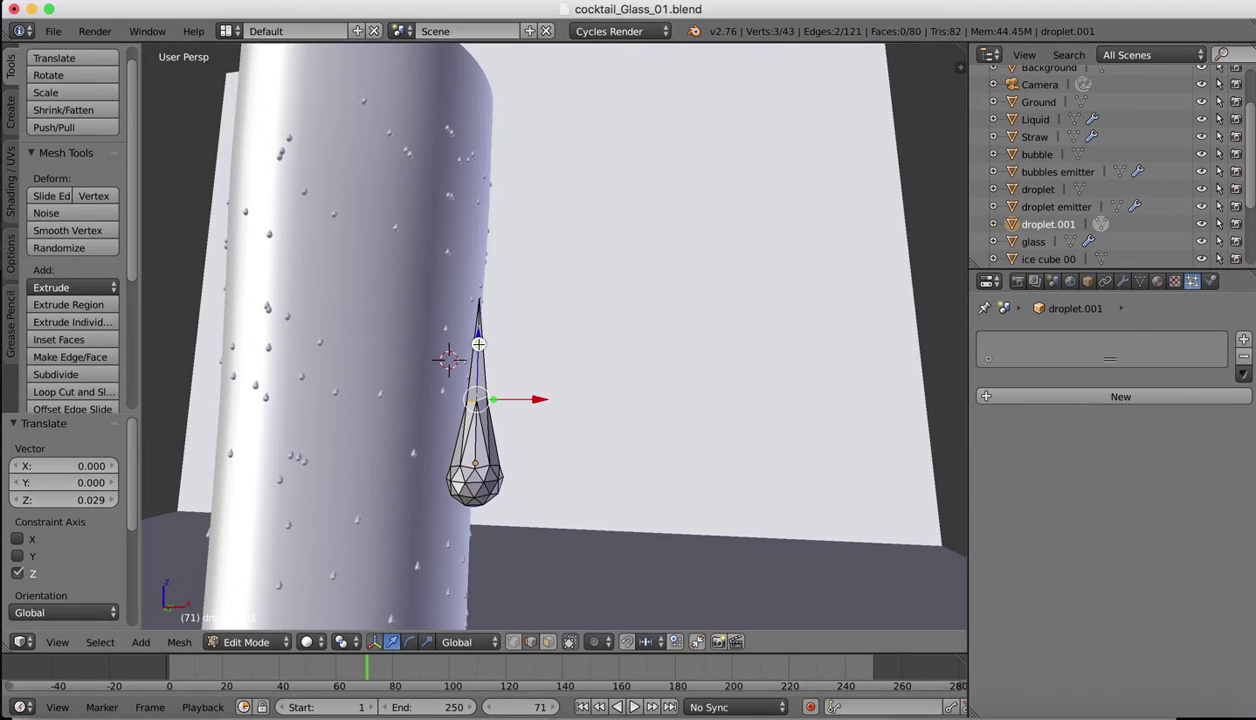
- In Object Mode, move the droplet copy about -0.705 along X toward the glass, and reopen its mesh for editing
scroll(479, 344, "left", 5)
scroll(478, 344, "right", 5)
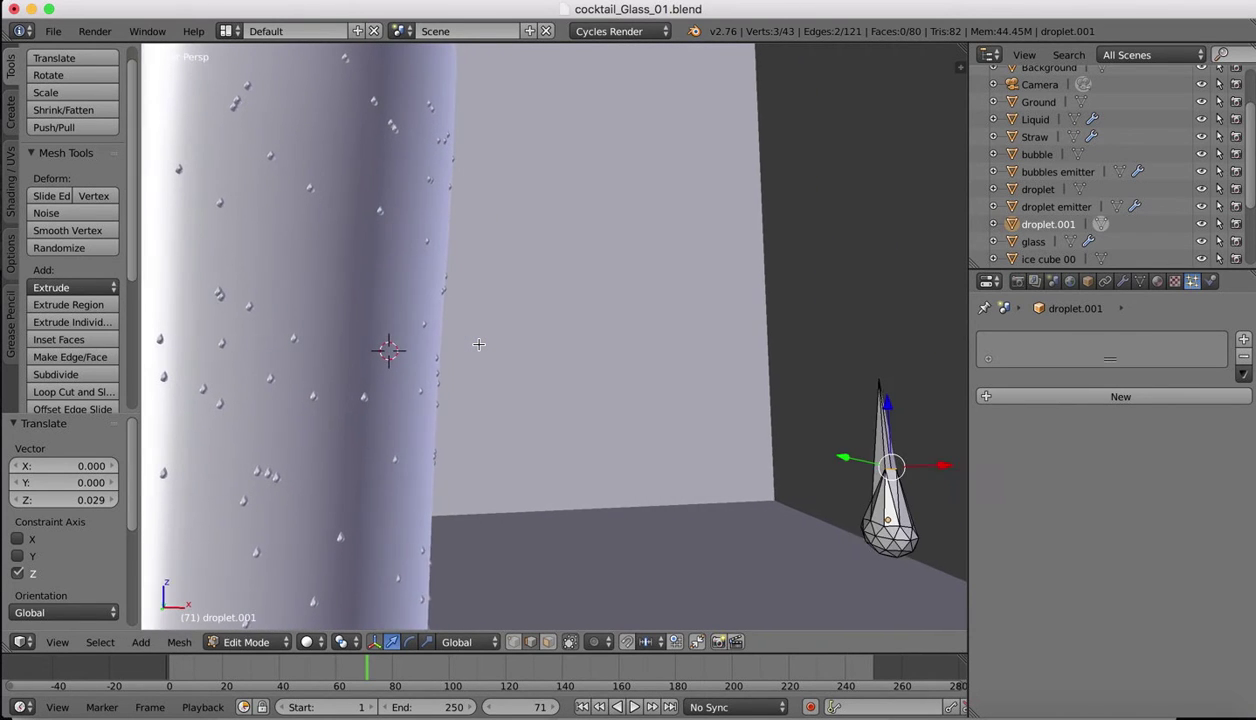
scroll(478, 344, "right", 8)
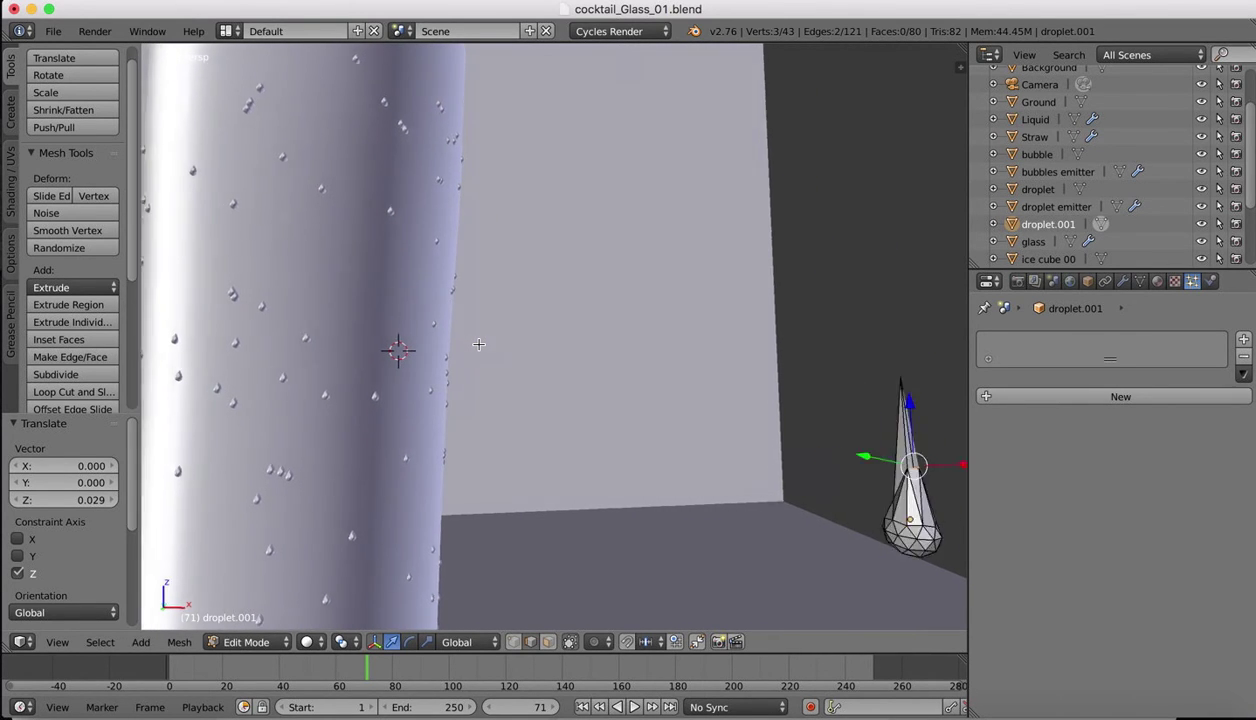
scroll(480, 348, "down", 5)
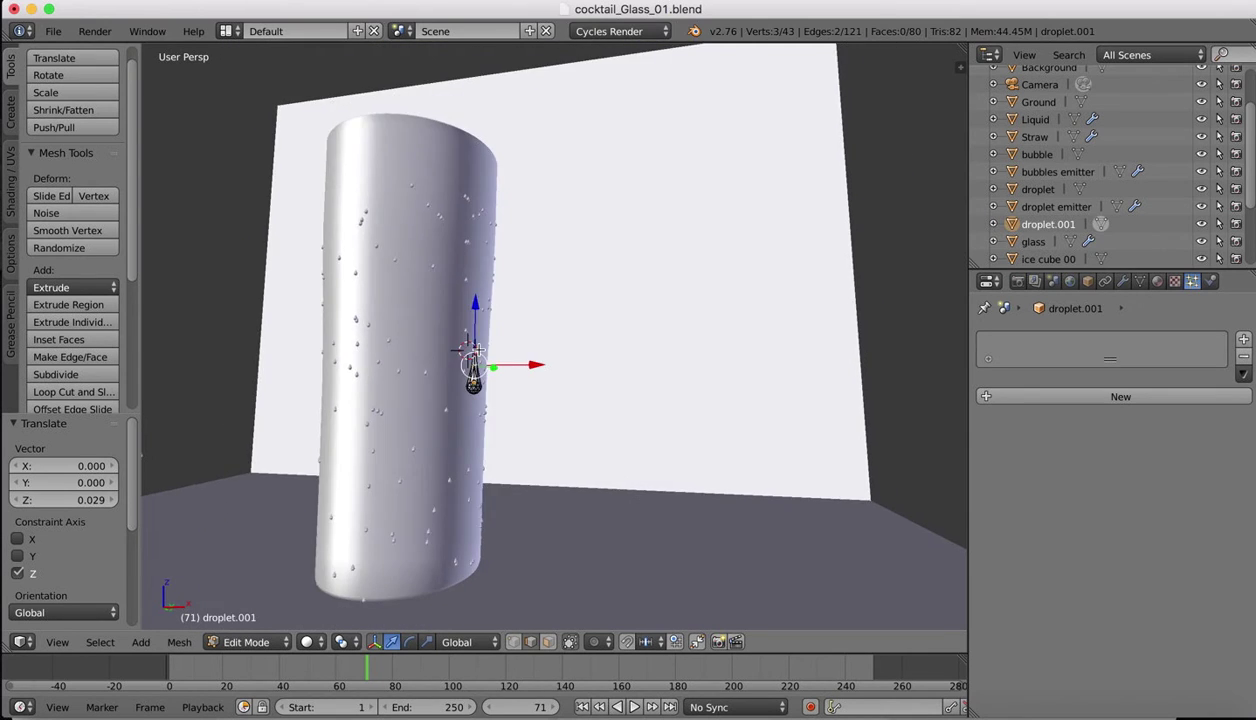
scroll(481, 349, "left", 4)
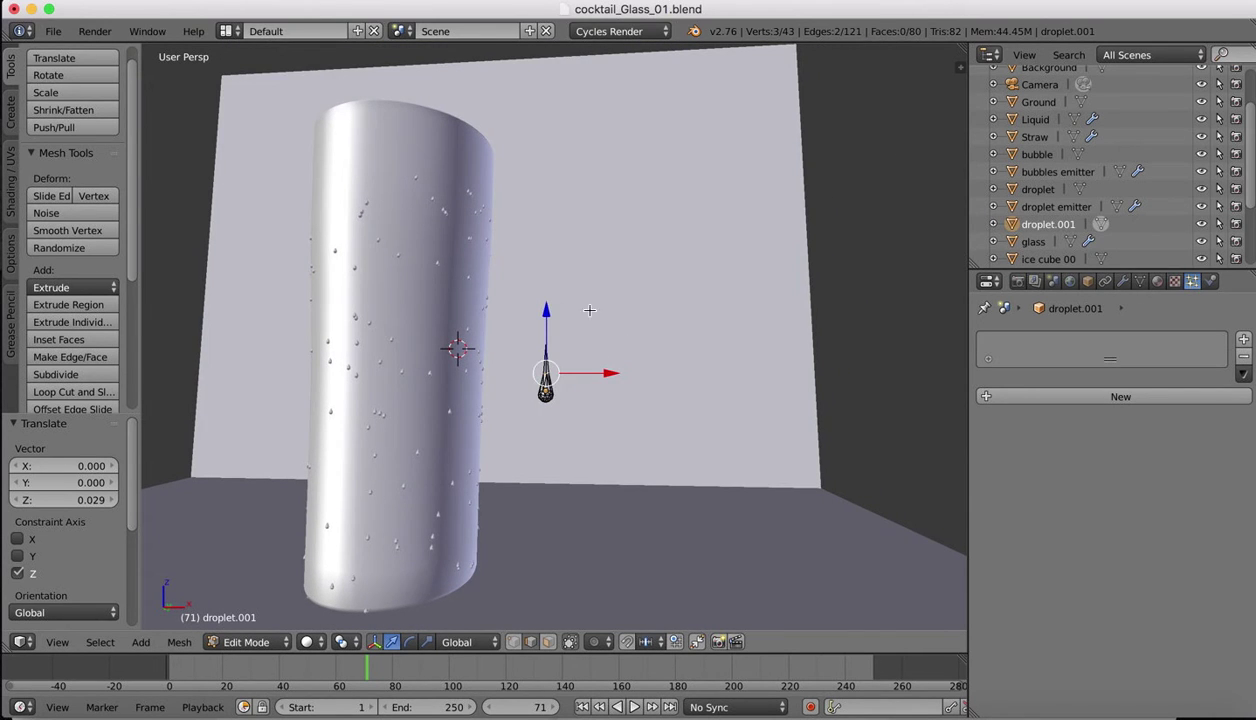
key("Tab")
scroll(570, 344, "left", 3)
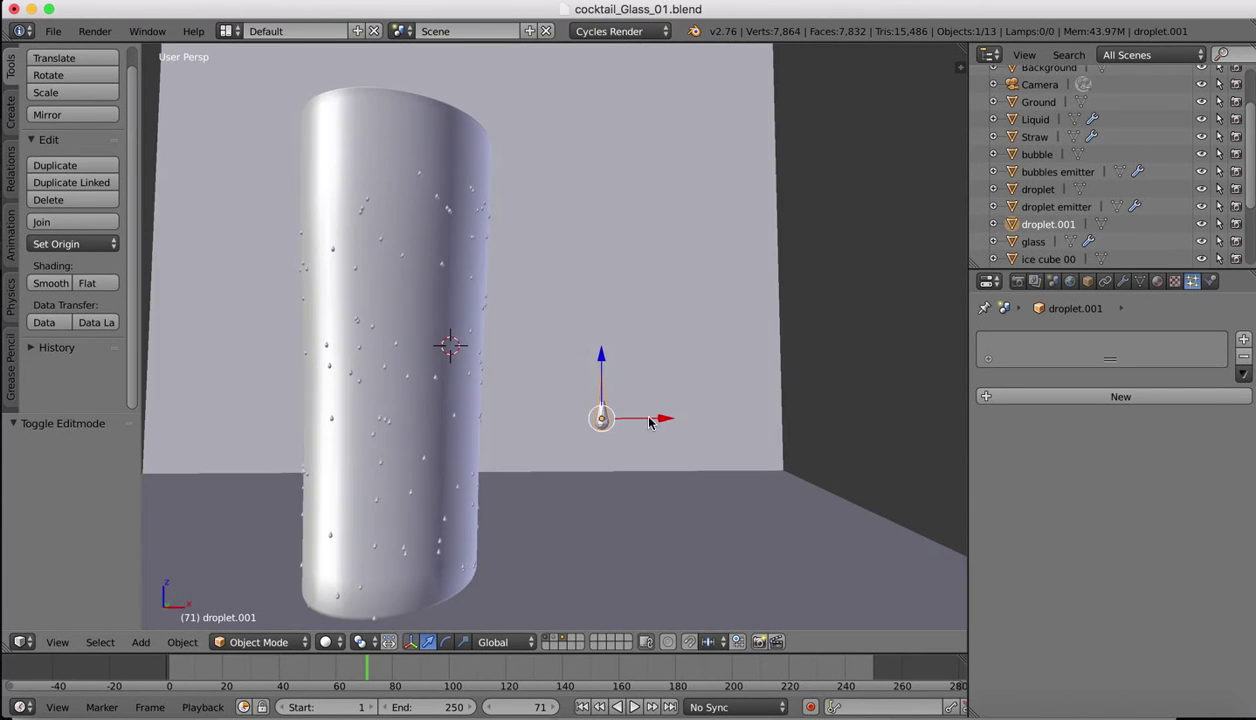
left_click_drag(667, 419, 549, 421)
scroll(479, 367, "up", 3)
scroll(479, 366, "left", 4)
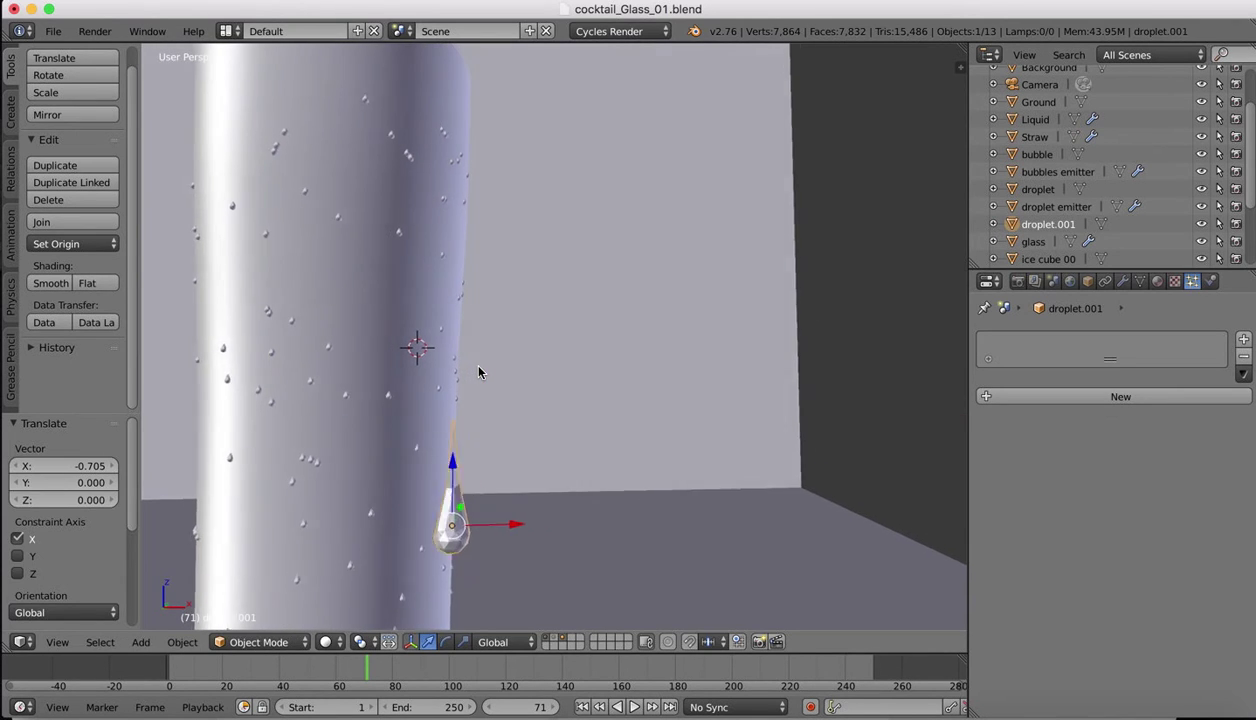
scroll(479, 372, "left", 2)
key("Tab")
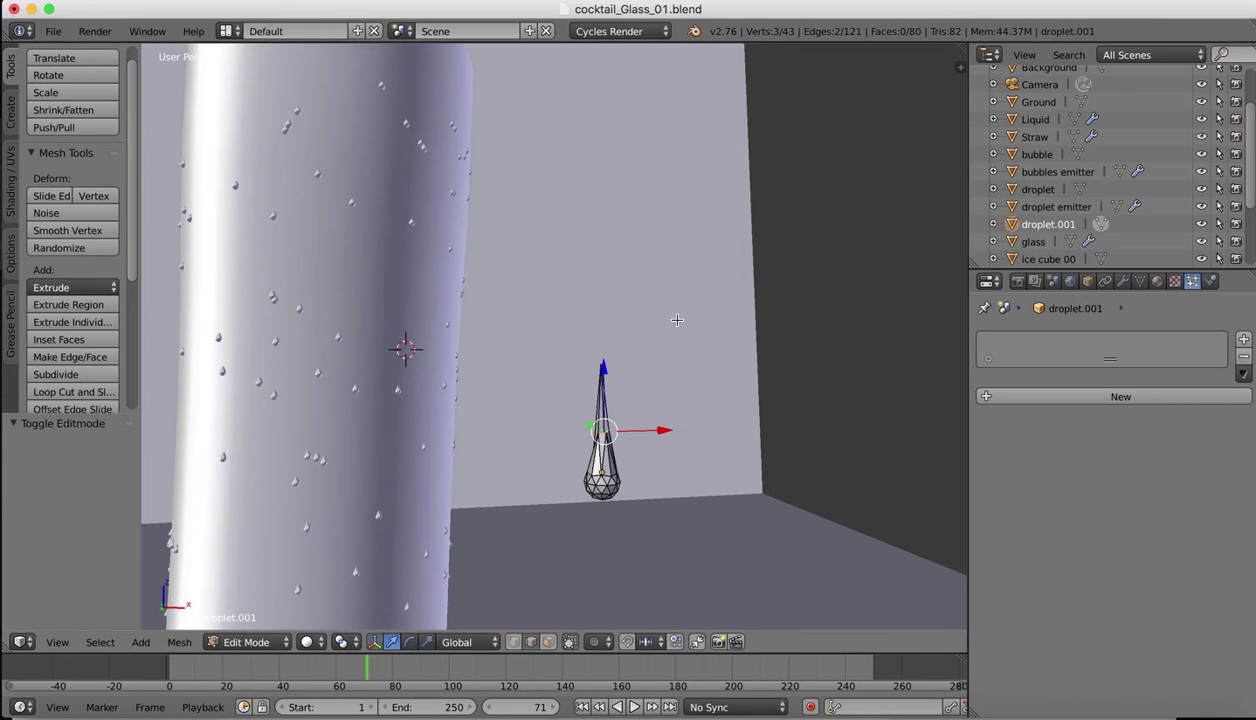
- Undo the last raise of the two edges and their selection
scroll(638, 390, "up", 3)
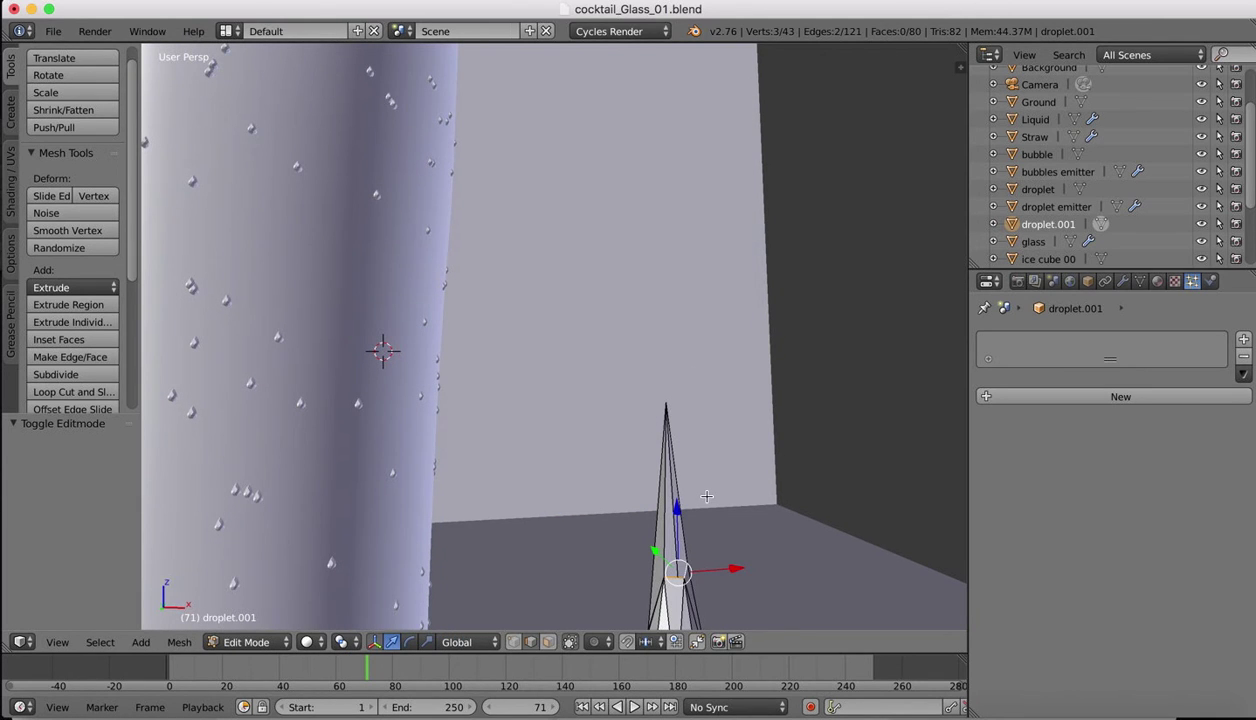
scroll(707, 496, "down", 3, "shift")
key("super+z")
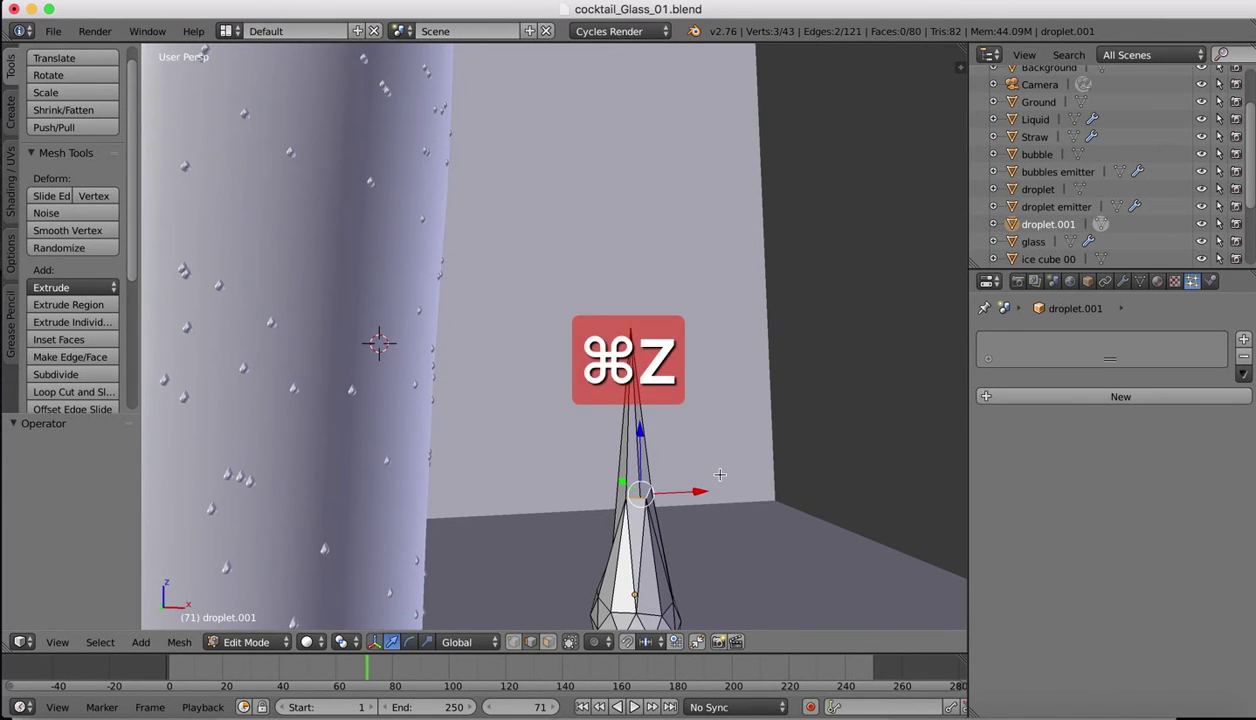
key("super+z")
key("super+z")
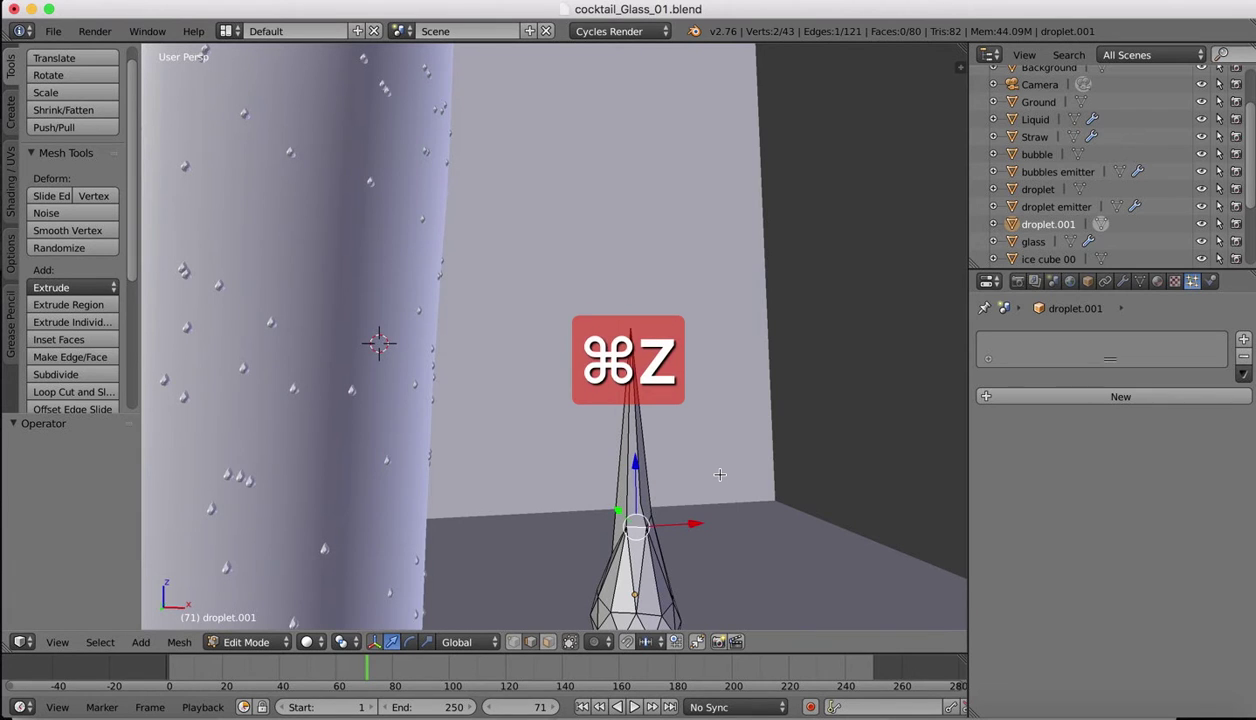
- In vertex selection, pick a low side vertex at the base of the tapered tip and raise it about 0.039 along Z
scroll(720, 474, "left", 3)
scroll(720, 474, "right", 3, "shift")
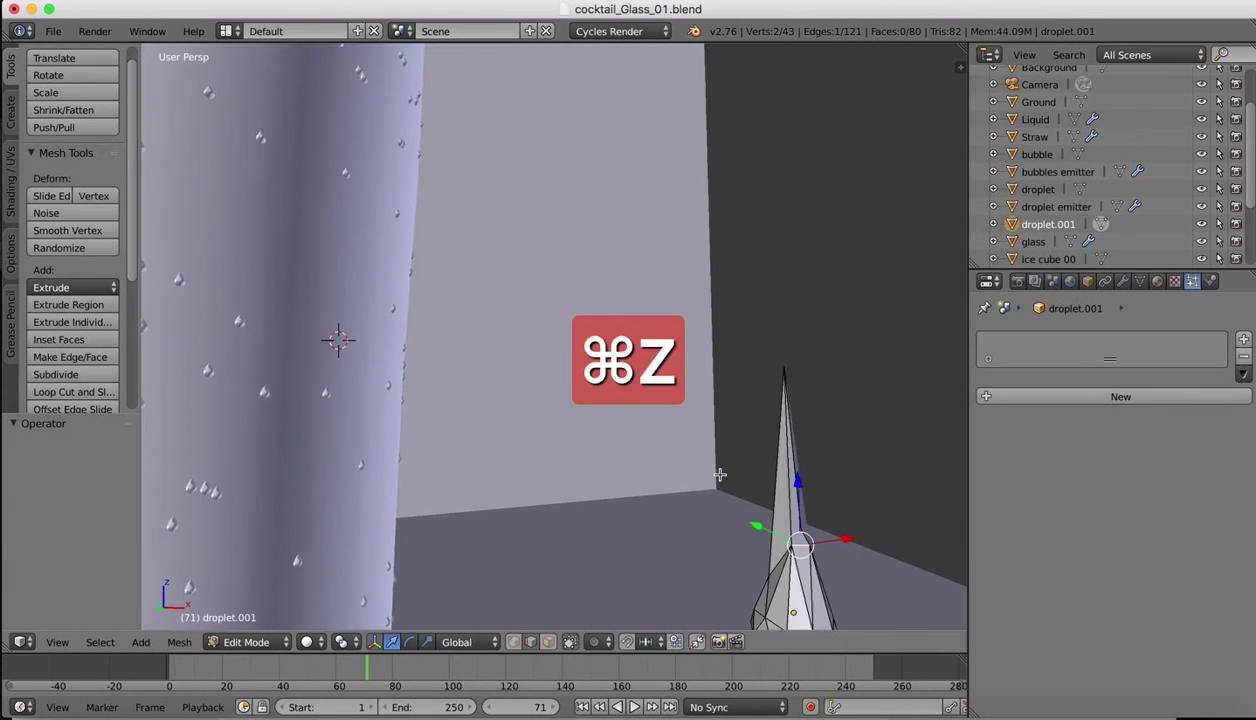
scroll(720, 474, "left", 2)
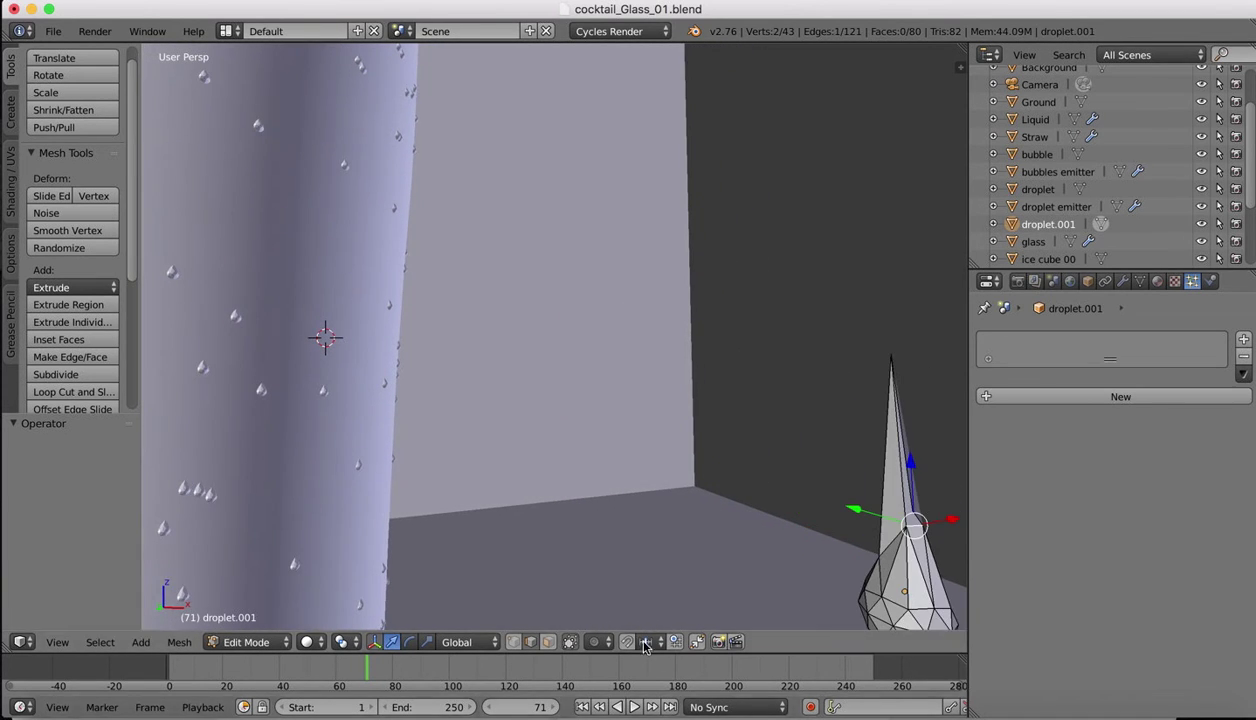
left_click(512, 642)
right_click(862, 547)
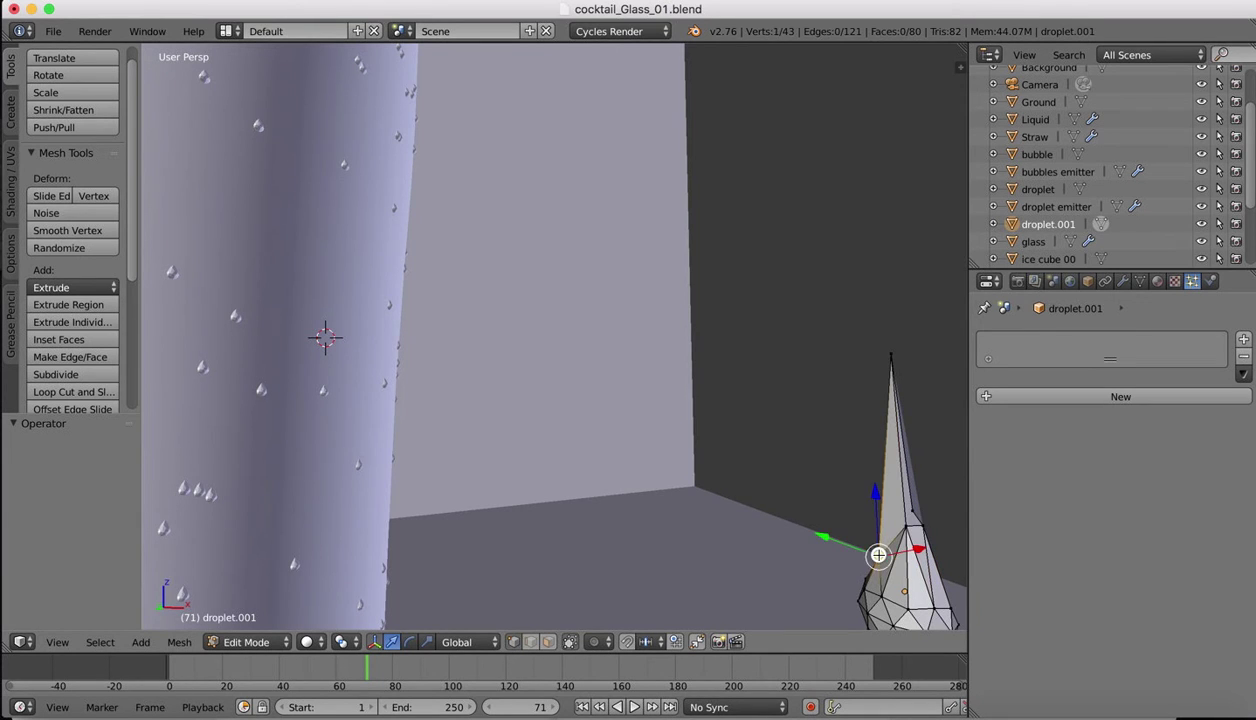
key("g")
key("z")
left_click(877, 461)
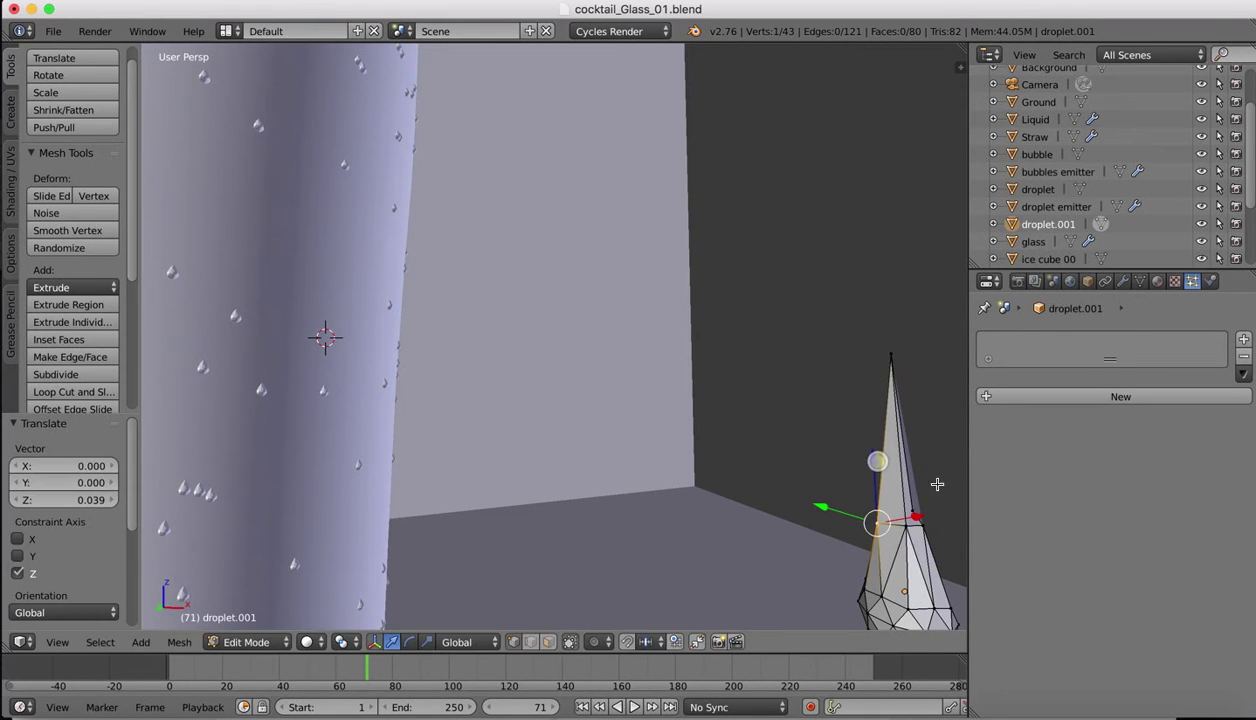
- Select another vertex around the base of the tapered tip and raise it about 0.035 along Z
right_click(903, 499)
middle_click_drag(894, 497, 912, 507)
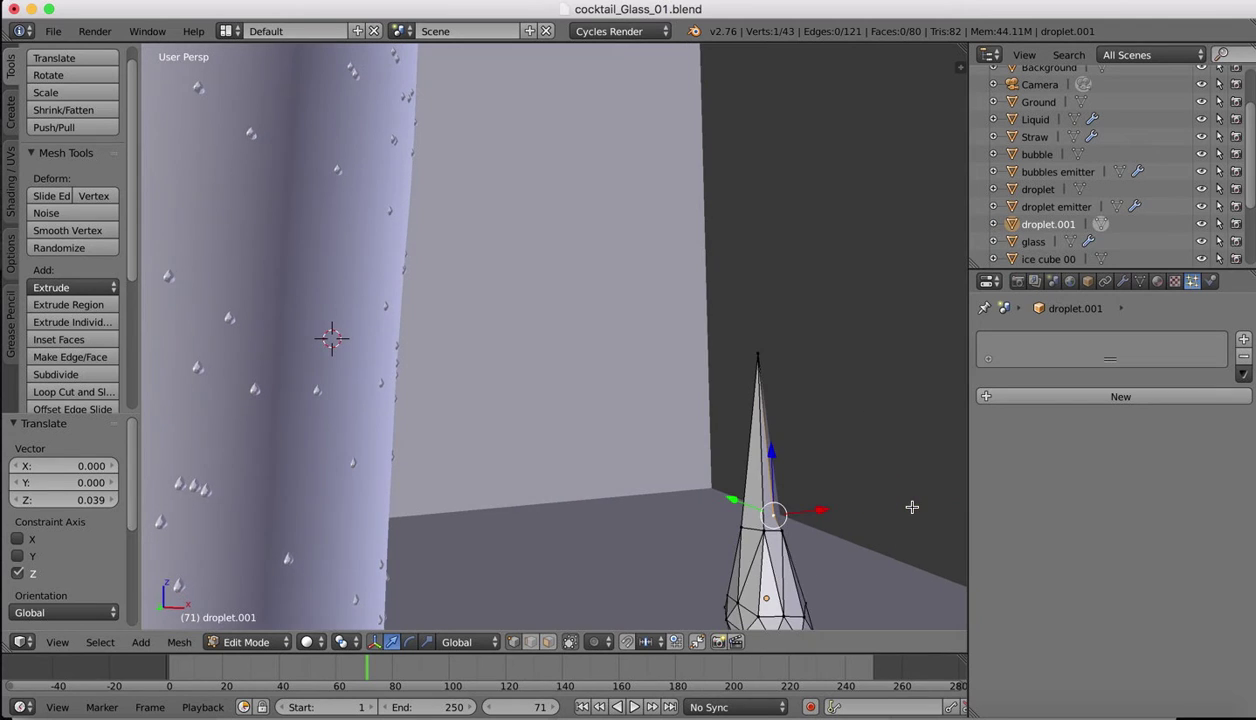
left_click_drag(768, 453, 768, 423)
scroll(768, 423, "right", 5)
scroll(768, 423, "left", 10)
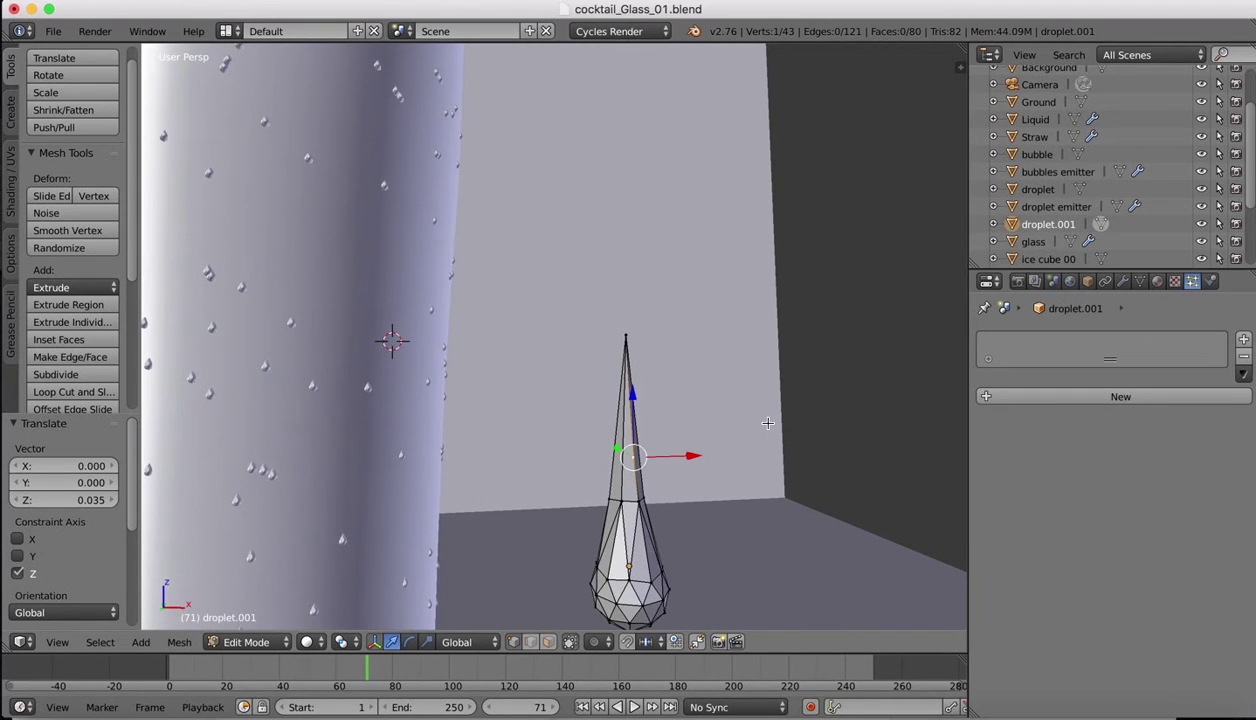
- Return to Object Mode and move the elongated droplet about -0.784 along X and 2.502 along Y toward the glass
key("Tab")
scroll(563, 396, "right", 4)
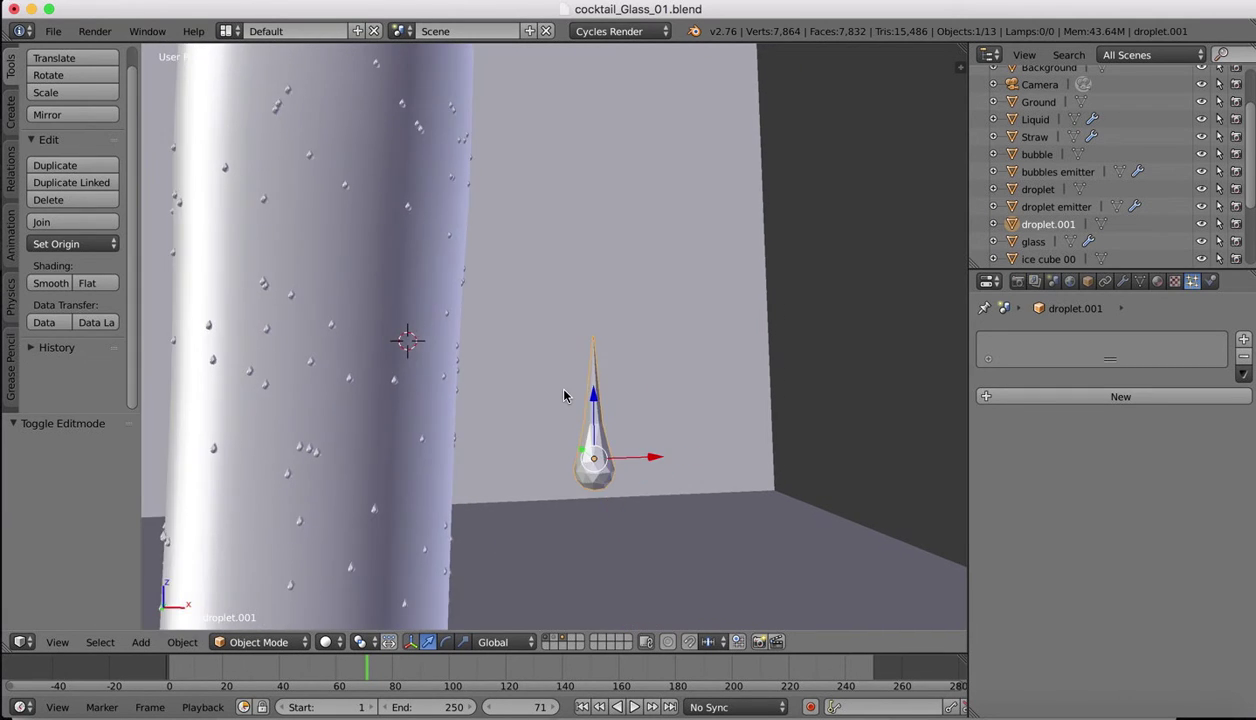
scroll(563, 396, "left", 5)
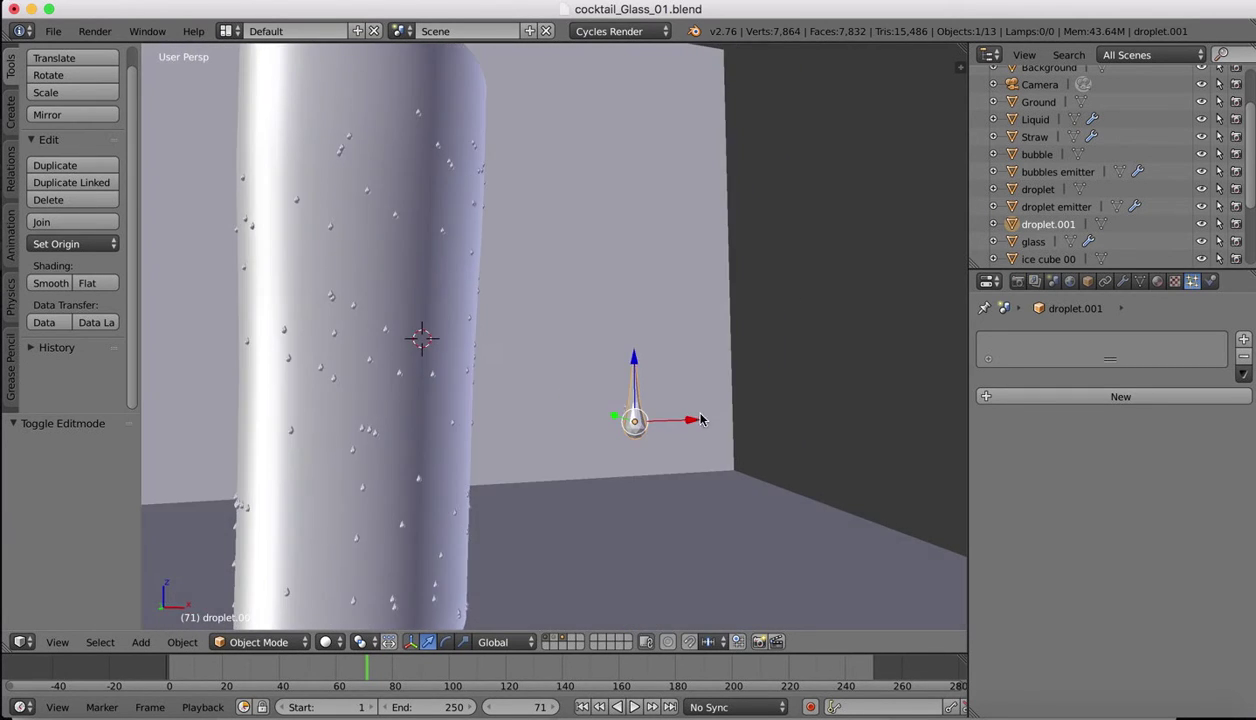
left_click_drag(690, 427, 490, 429)
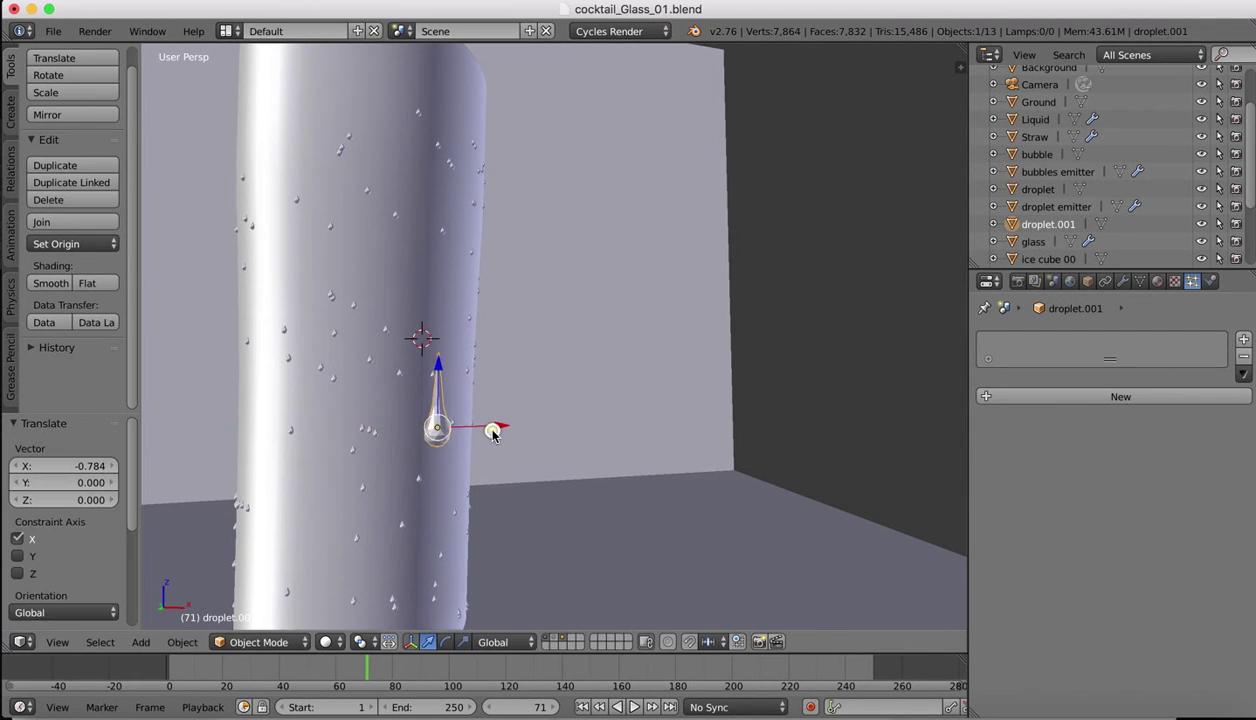
scroll(490, 429, "right", 6)
left_click_drag(641, 469, 440, 394)
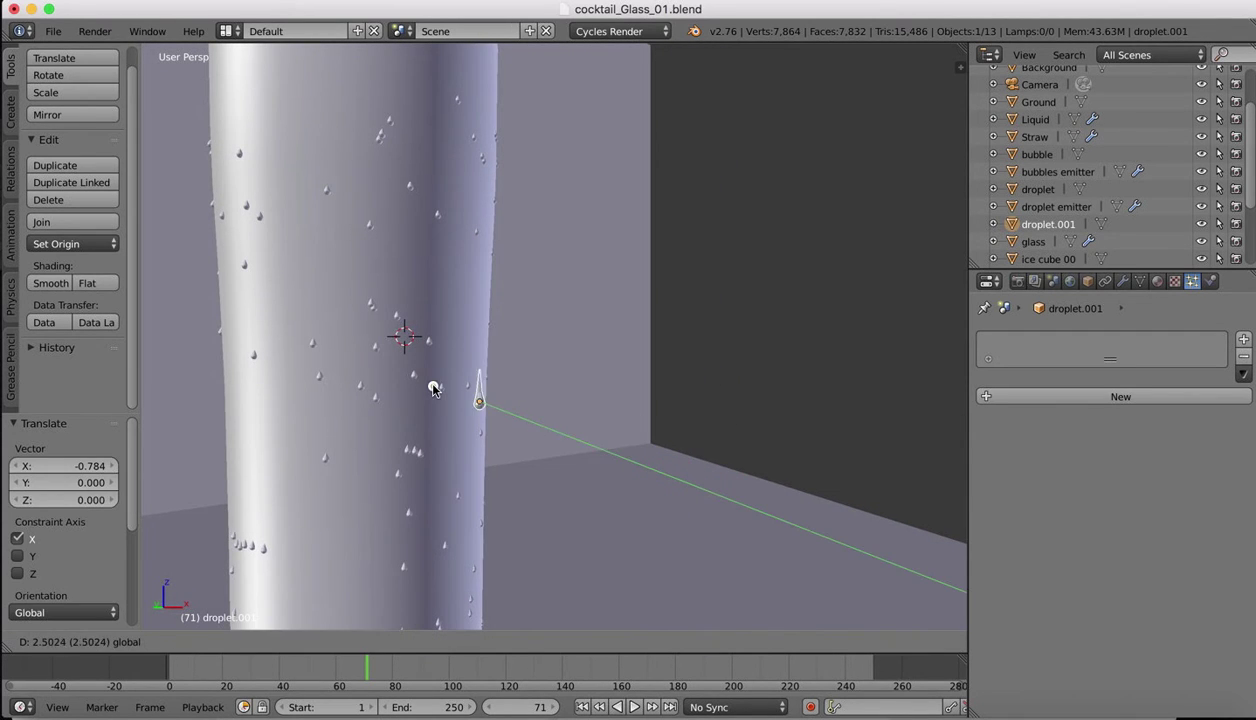
- Nudge the elongated droplet slightly along X and raise it about 0.969 along Z on the glass wall
scroll(541, 390, "right", 2)
scroll(548, 402, "down", 1)
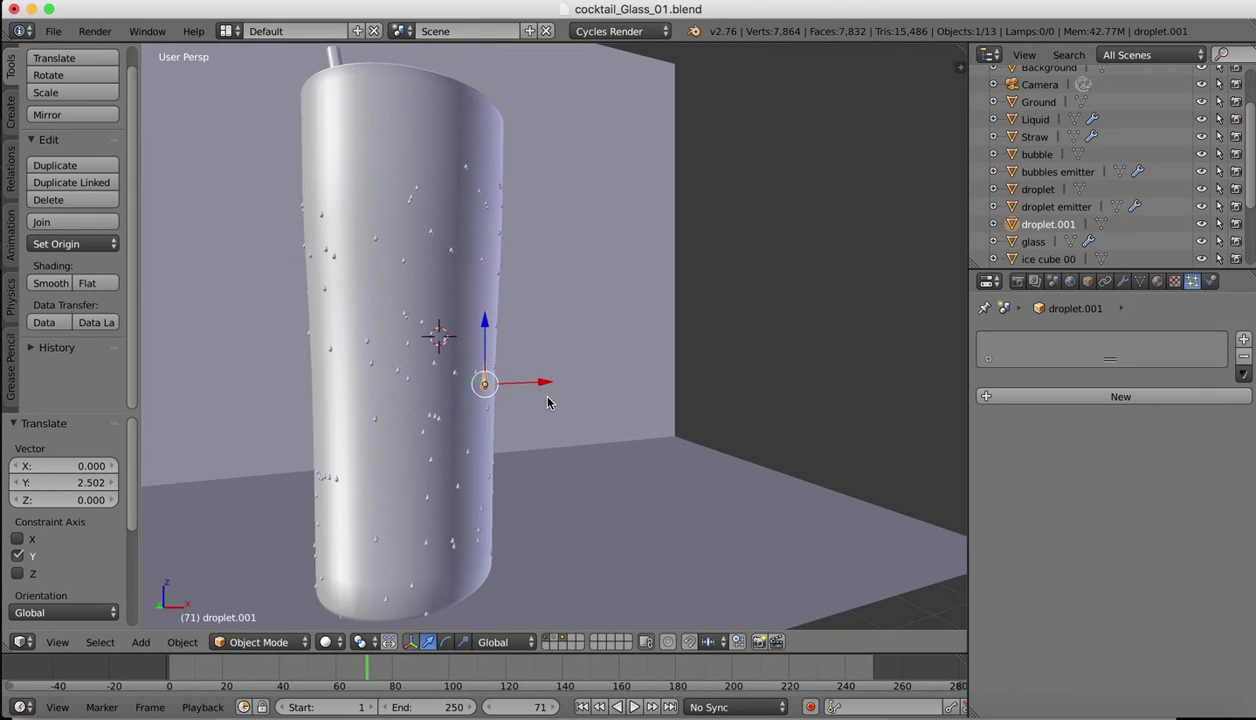
mouse_move(539, 388)
left_mouse_down()
mouse_move(506, 388)
mouse_move(533, 381)
left_mouse_up()
scroll(535, 382, "up", 2)
left_click_drag(491, 335, 485, 252)
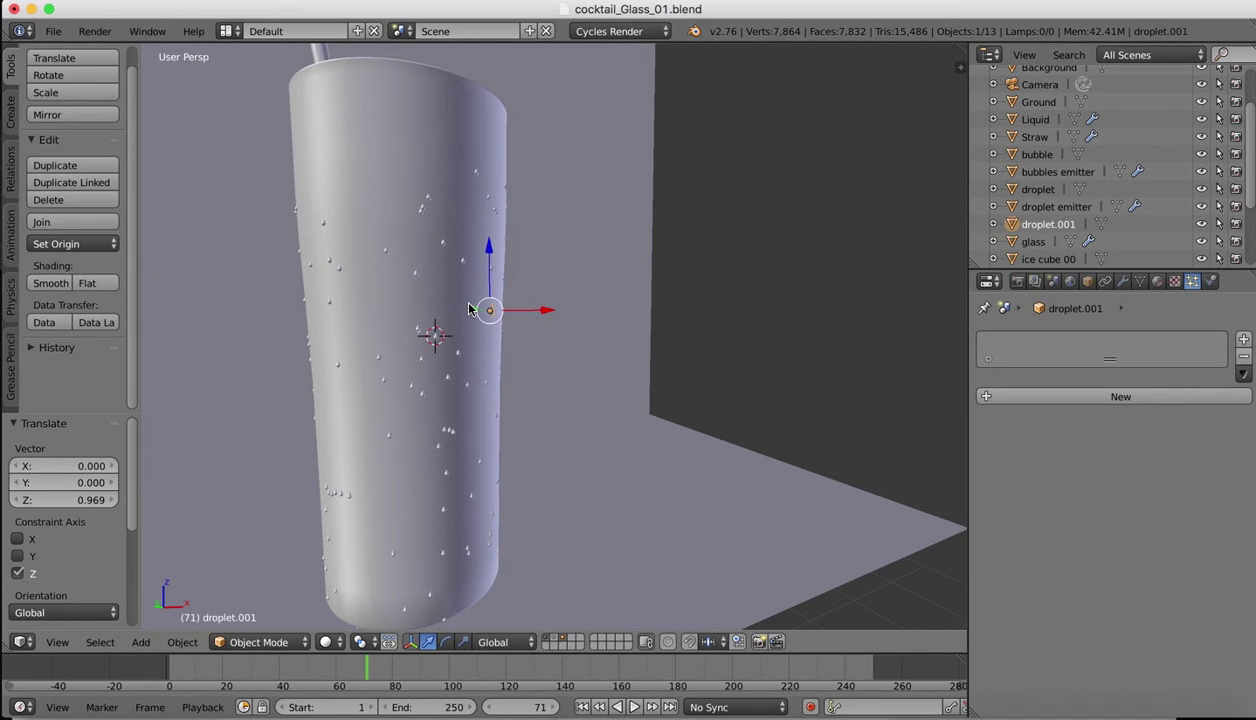
- Move the elongated droplet about -0.040 along Y to fit it against the glass surface
scroll(469, 309, "right", 5)
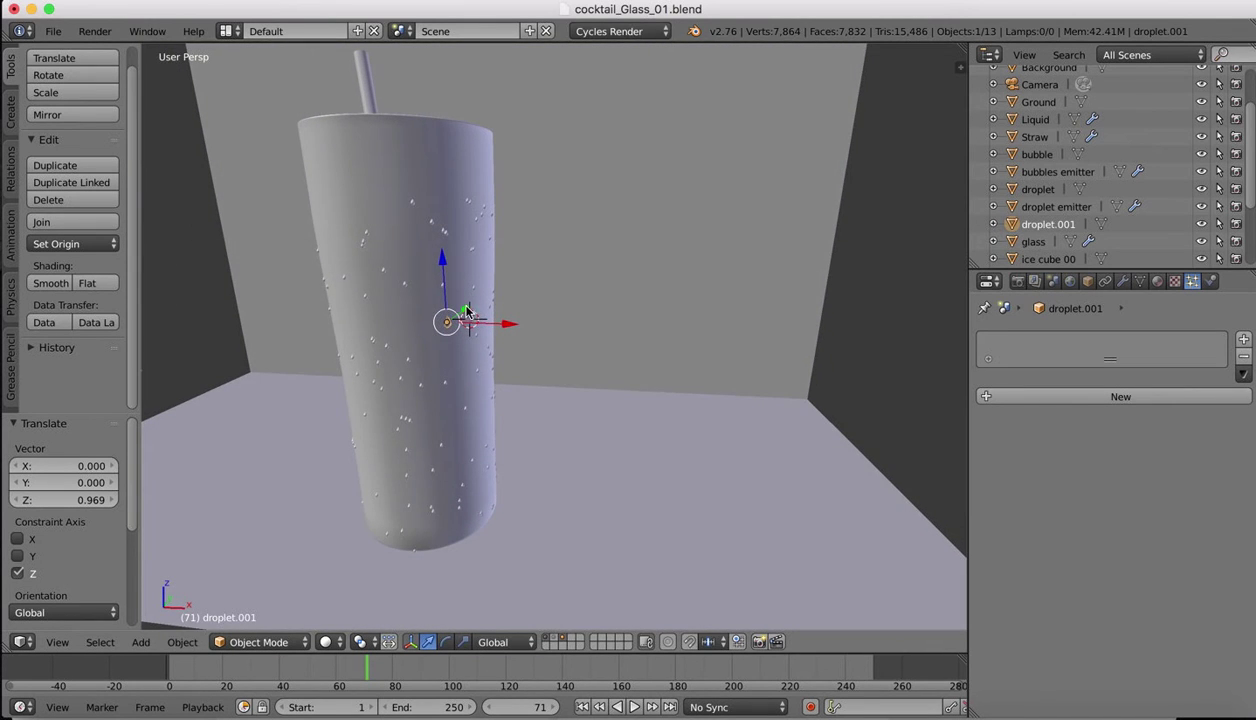
scroll(468, 309, "up", 2)
scroll(423, 262, "up", 4)
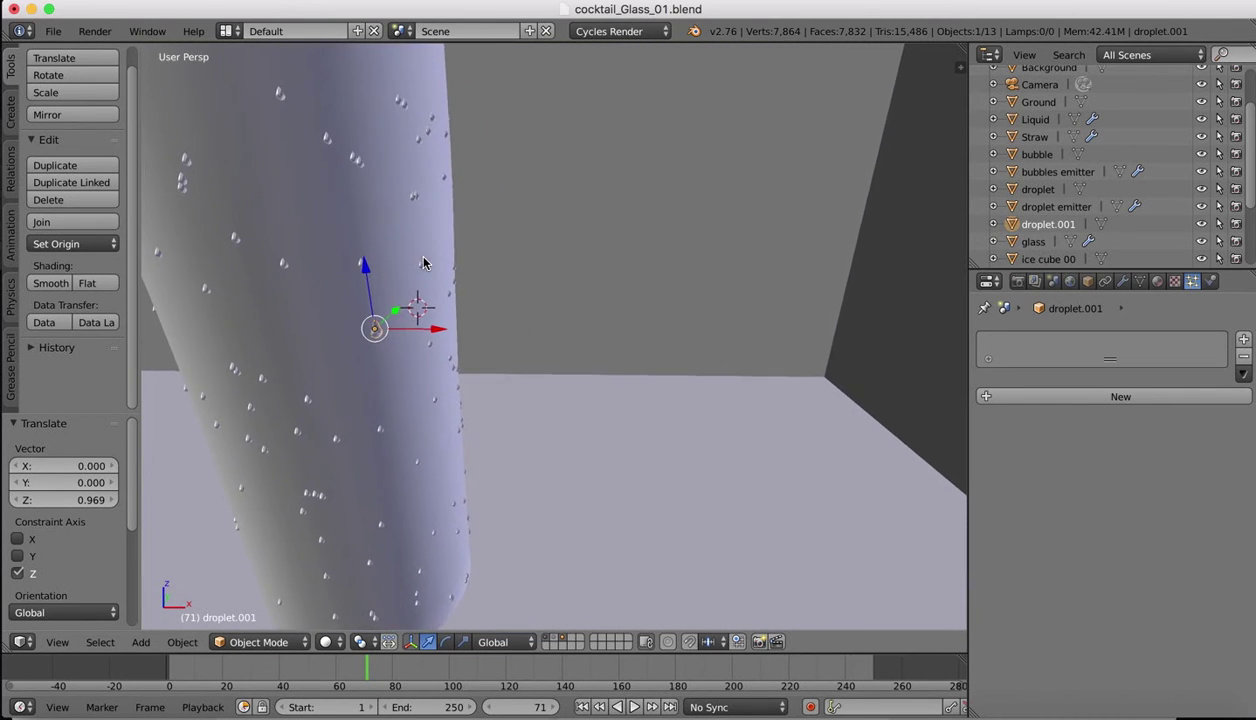
scroll(423, 262, "left", 5, "shift")
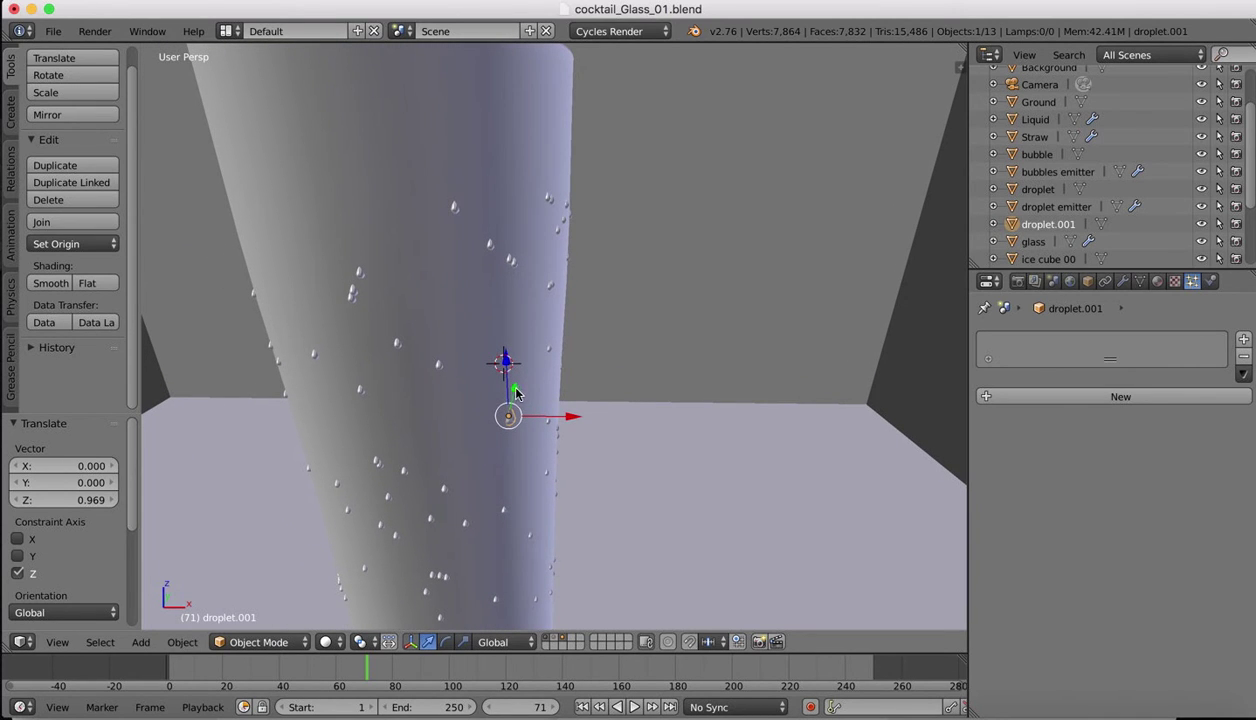
key("g")
key("y")
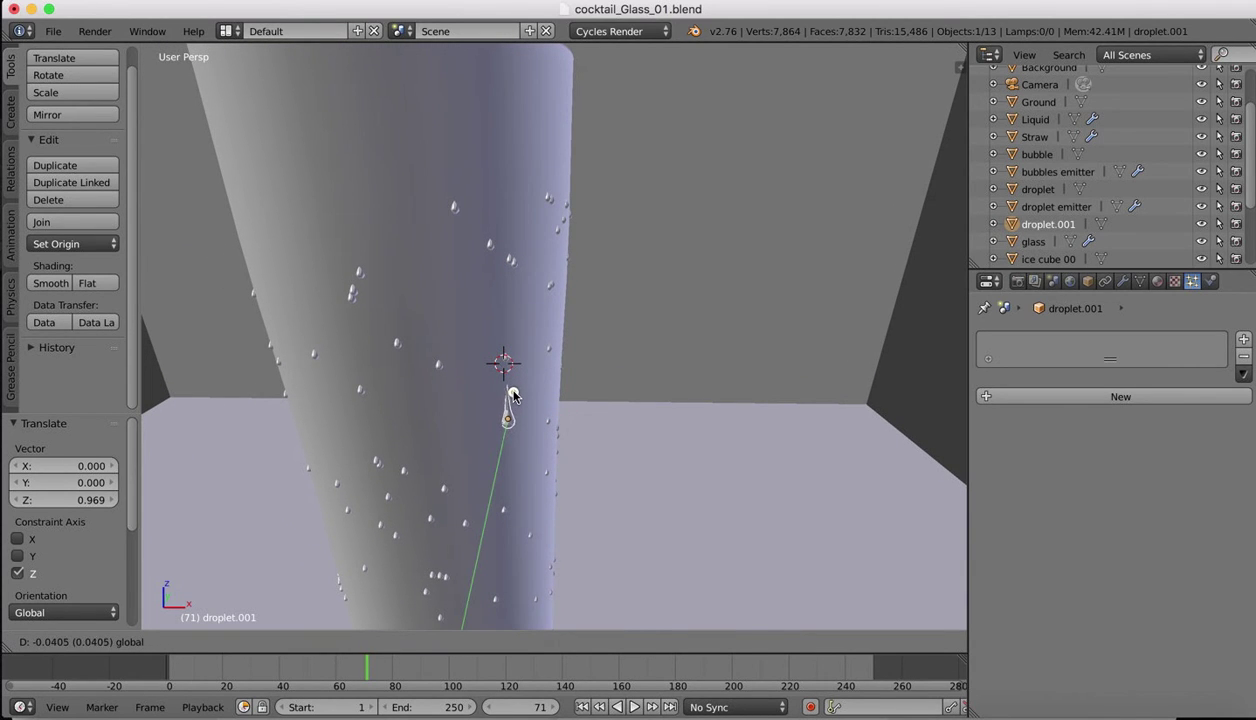
left_click(512, 395)
- Preview the elongated droplet on the glass in Rendered viewport shading and return to Solid shading
scroll(514, 395, "left", 4)
middle_click_drag(513, 397, 507, 403)
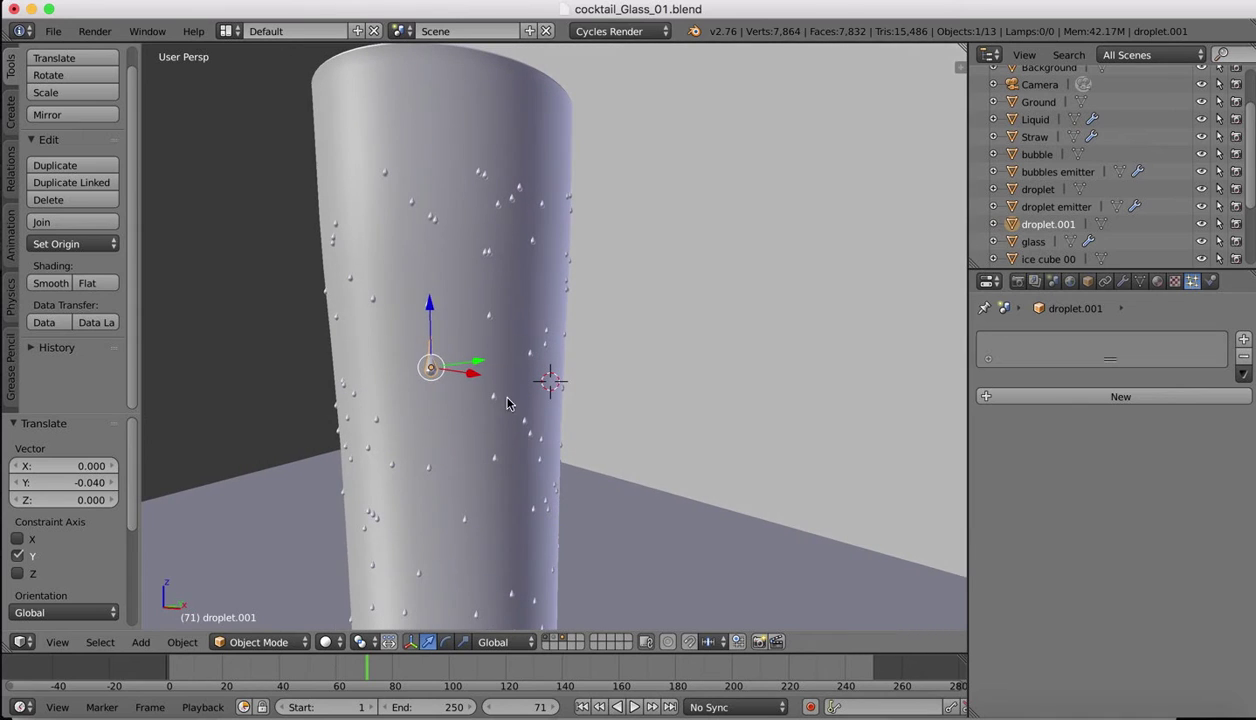
middle_click_drag(445, 350, 457, 362)
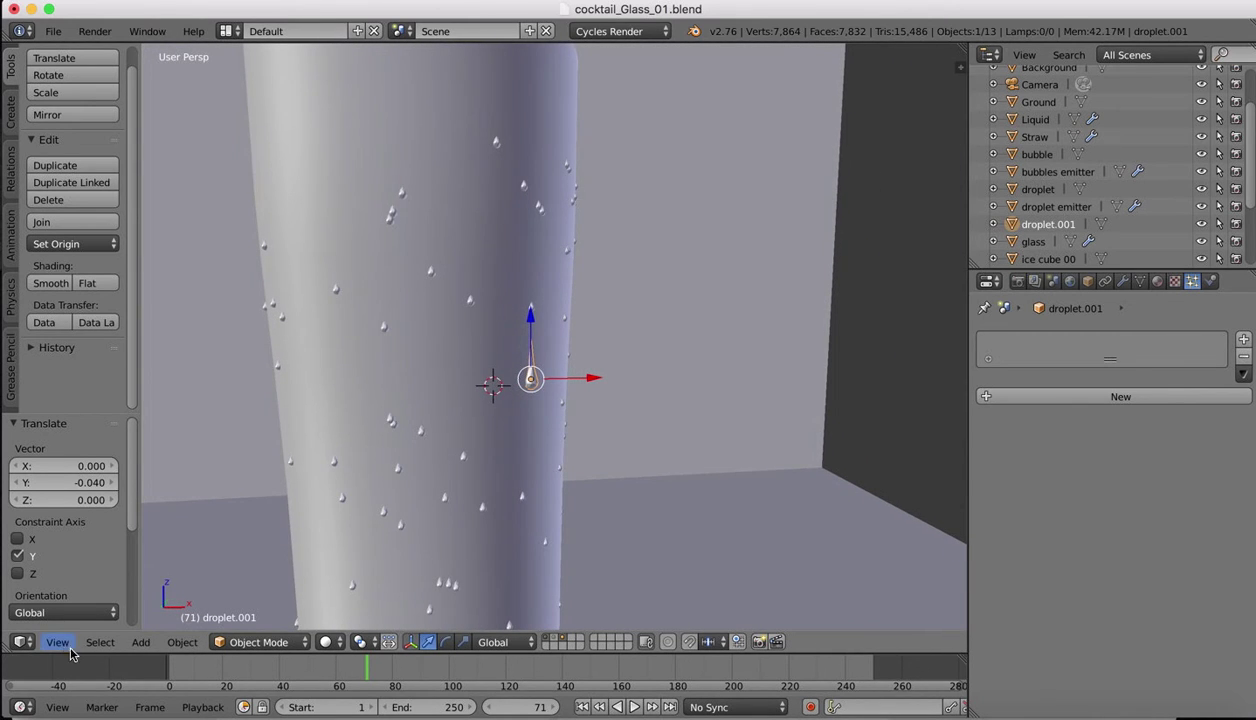
left_click(326, 642)
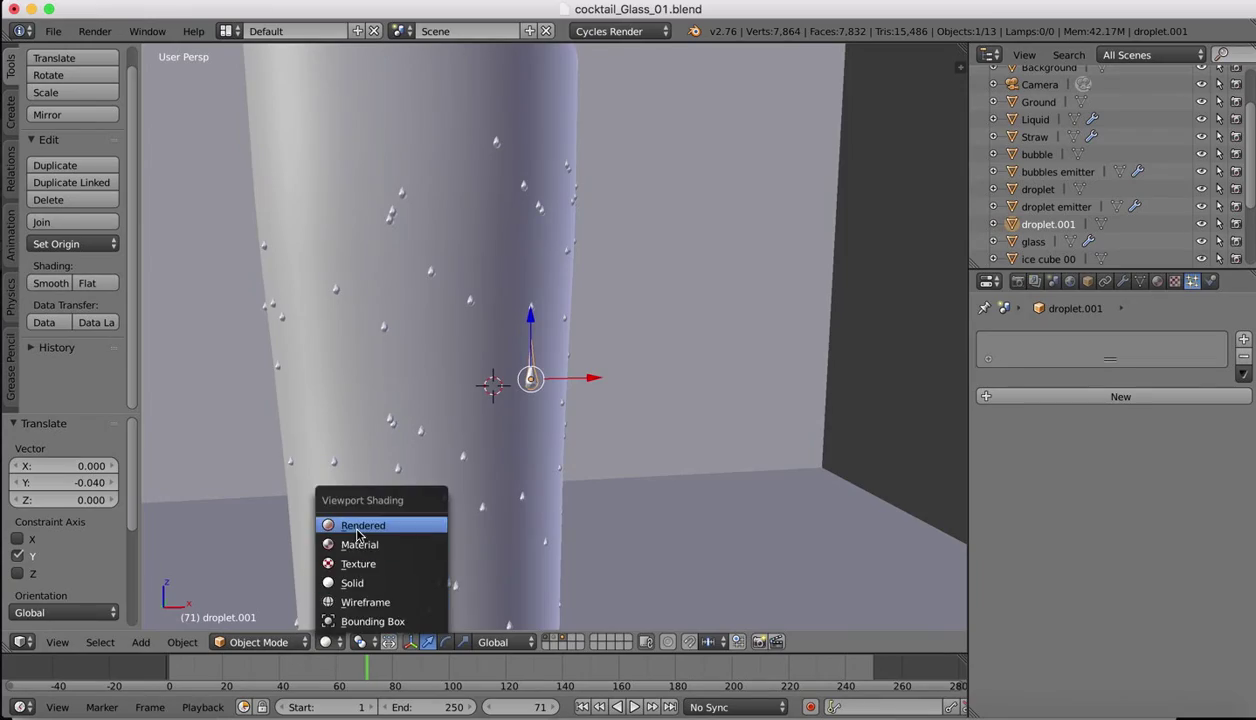
left_click(357, 528)
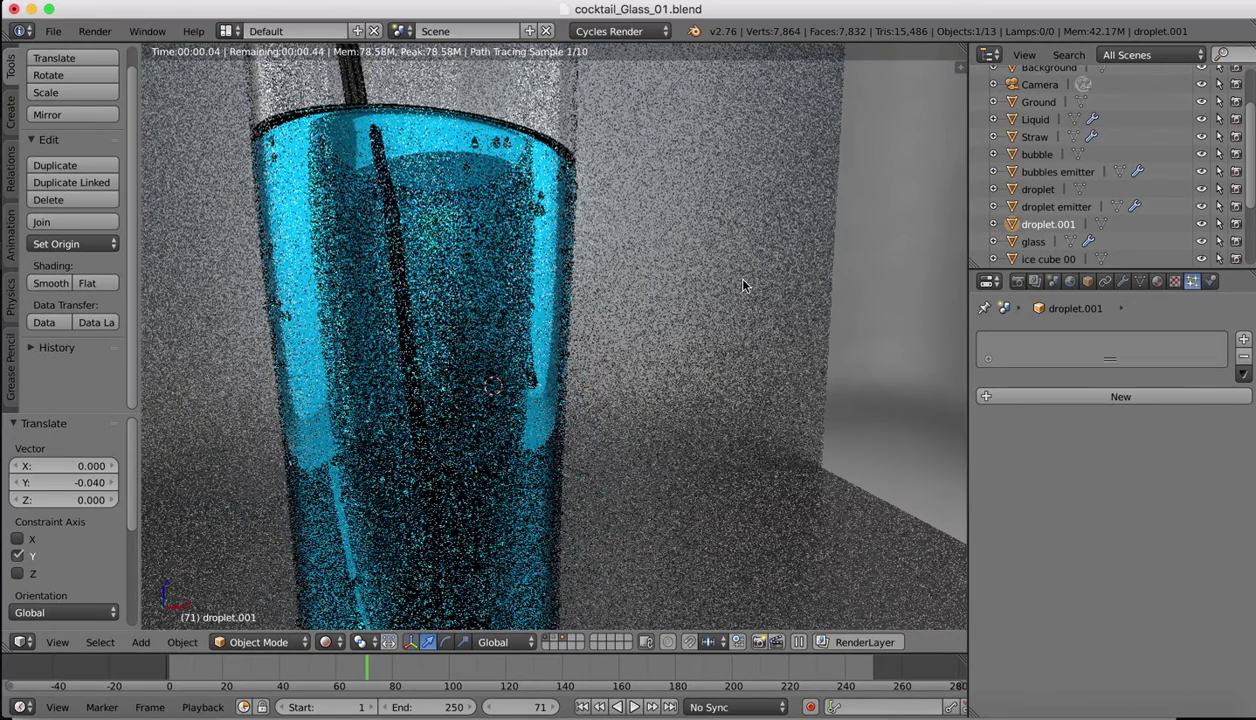
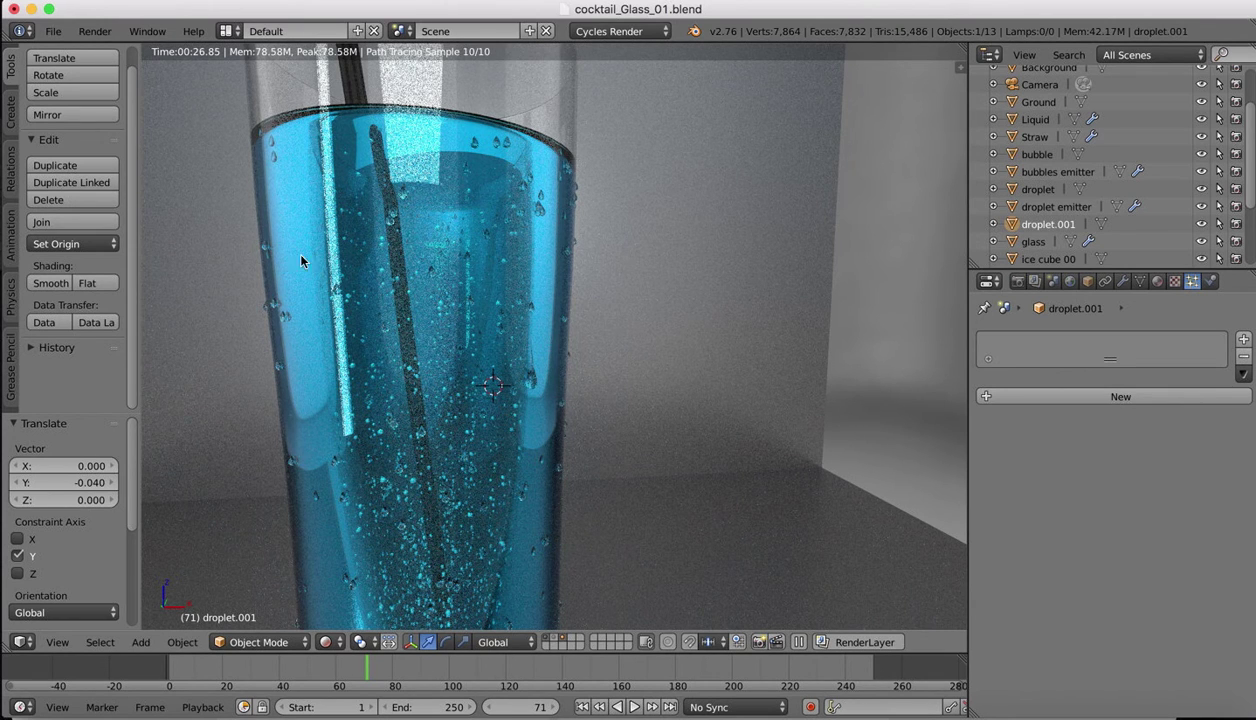
left_click(325, 642)
left_click(345, 583)
- Select both the elongated droplet and the original droplet beside the glass, with the original as the active object
scroll(583, 341, "down", 8)
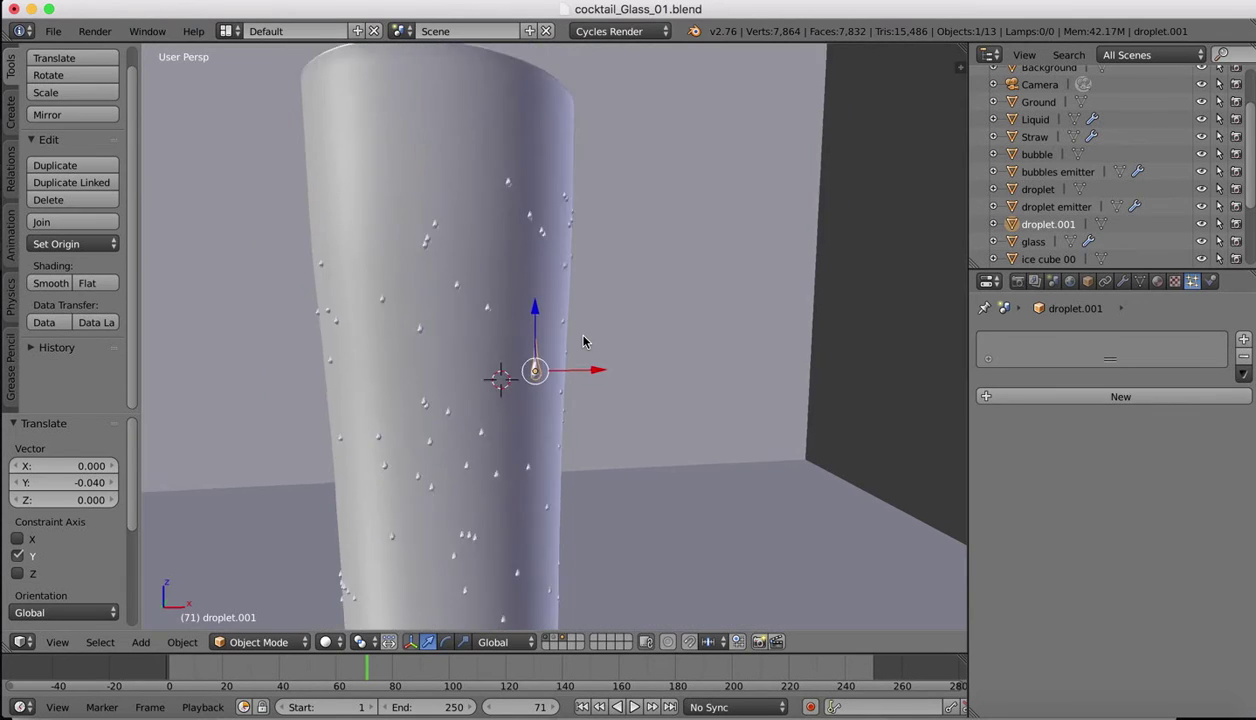
scroll(583, 341, "down", 1)
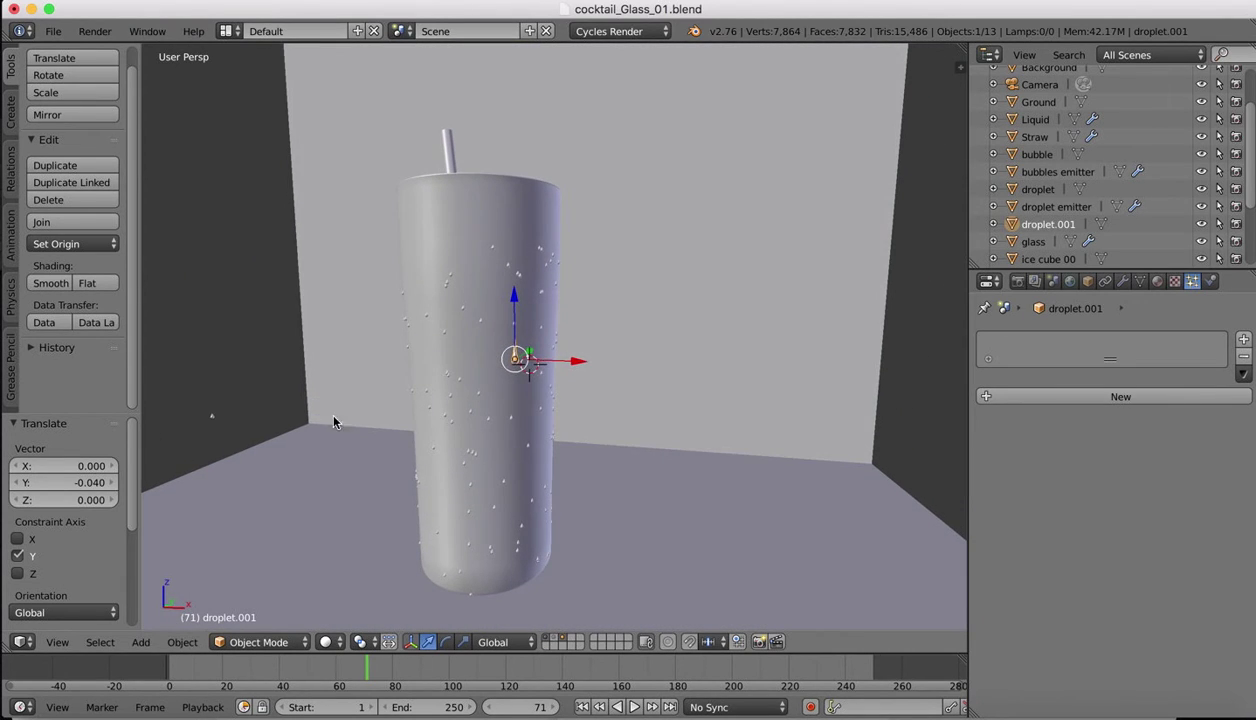
right_click(212, 418)
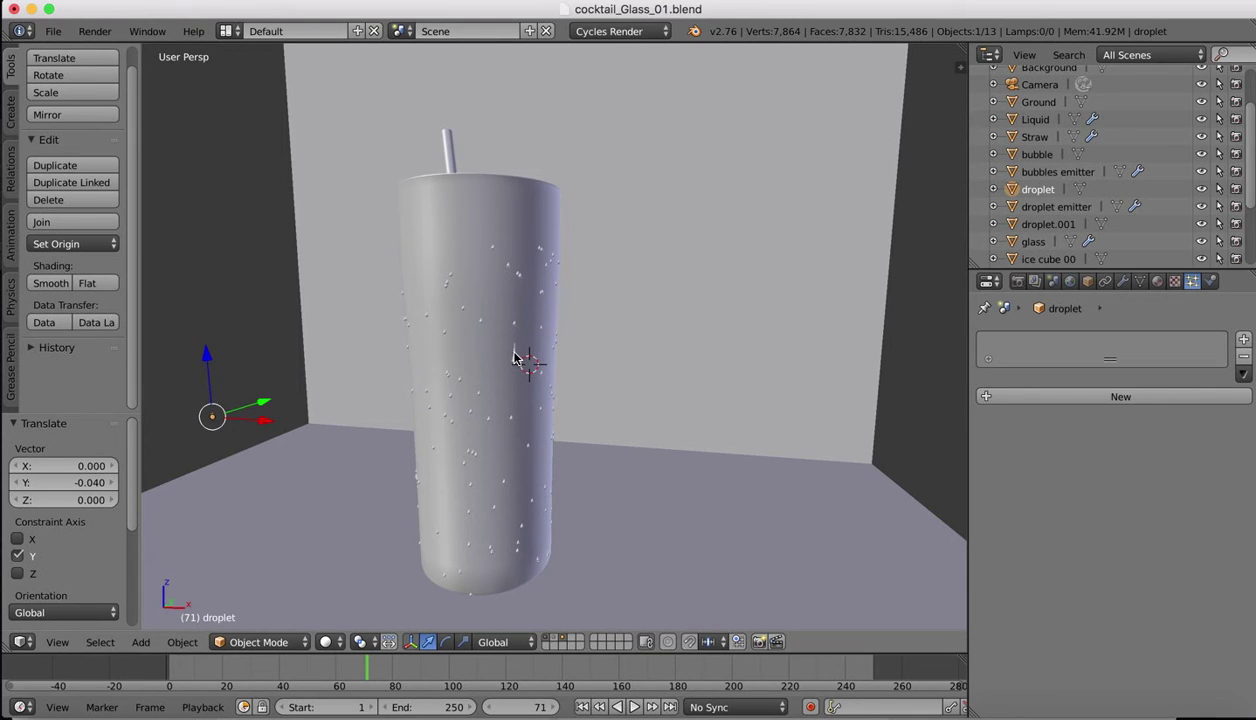
right_click(514, 359)
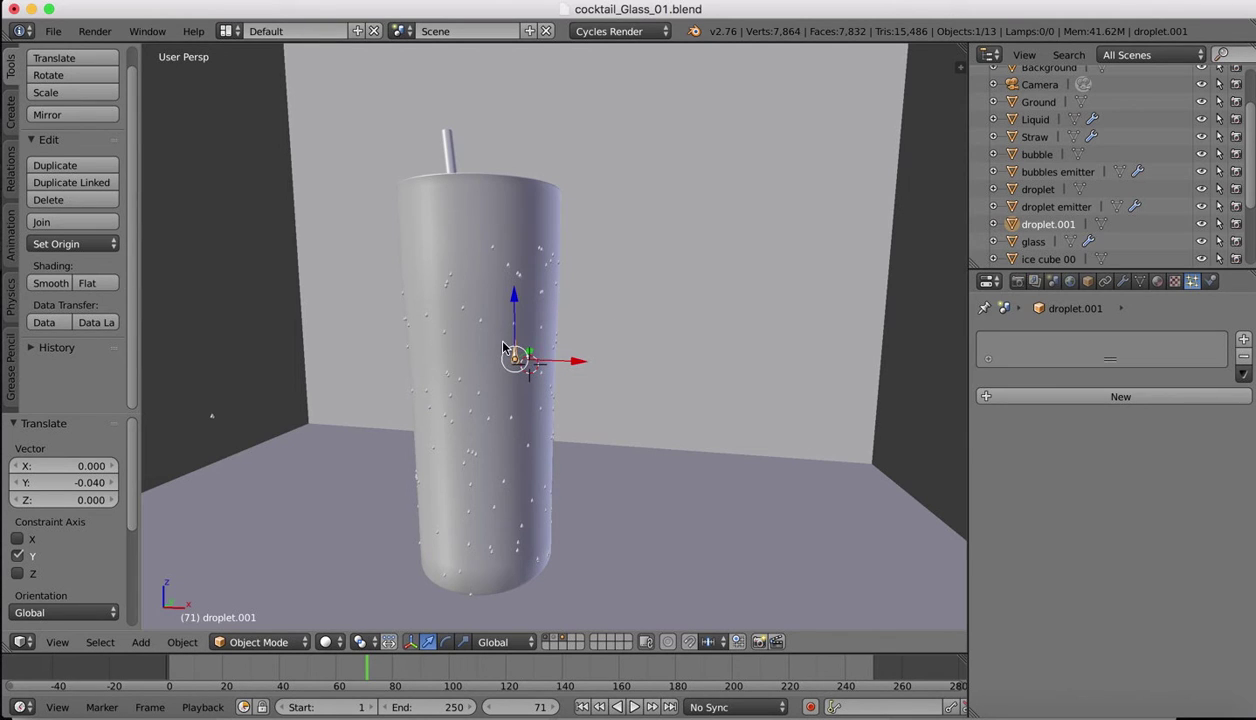
right_click(213, 417)
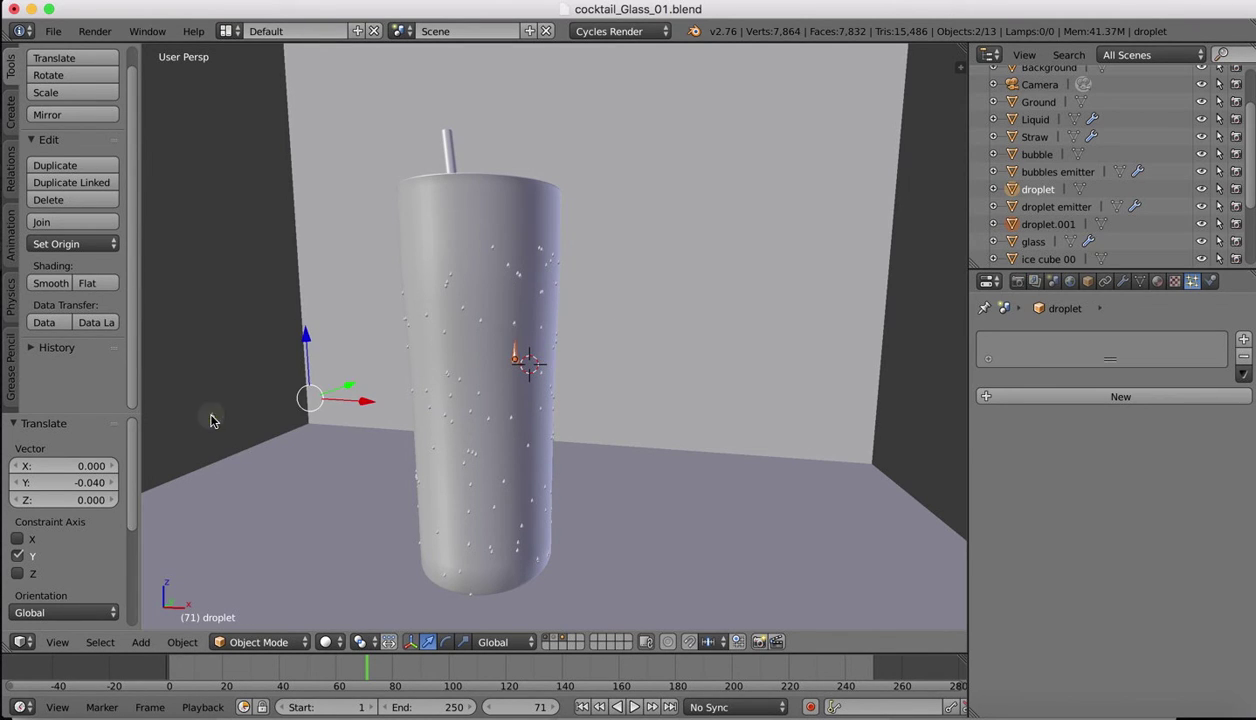
key("g")
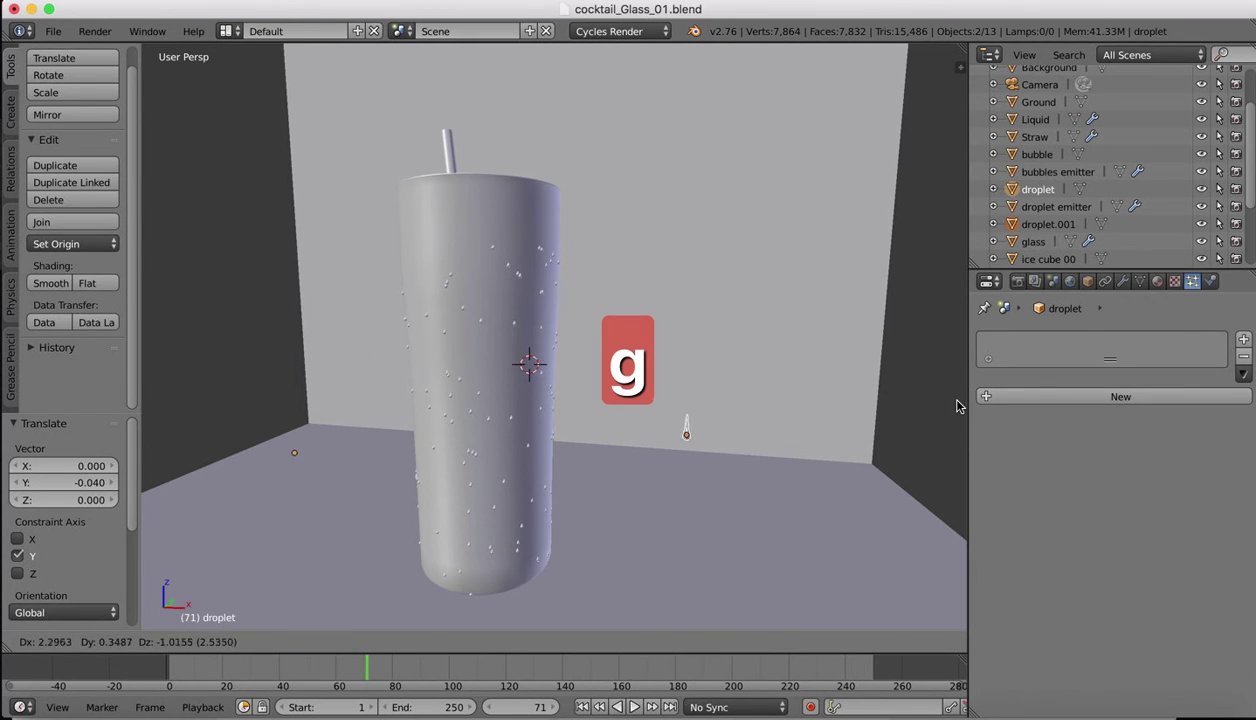
key("Escape")
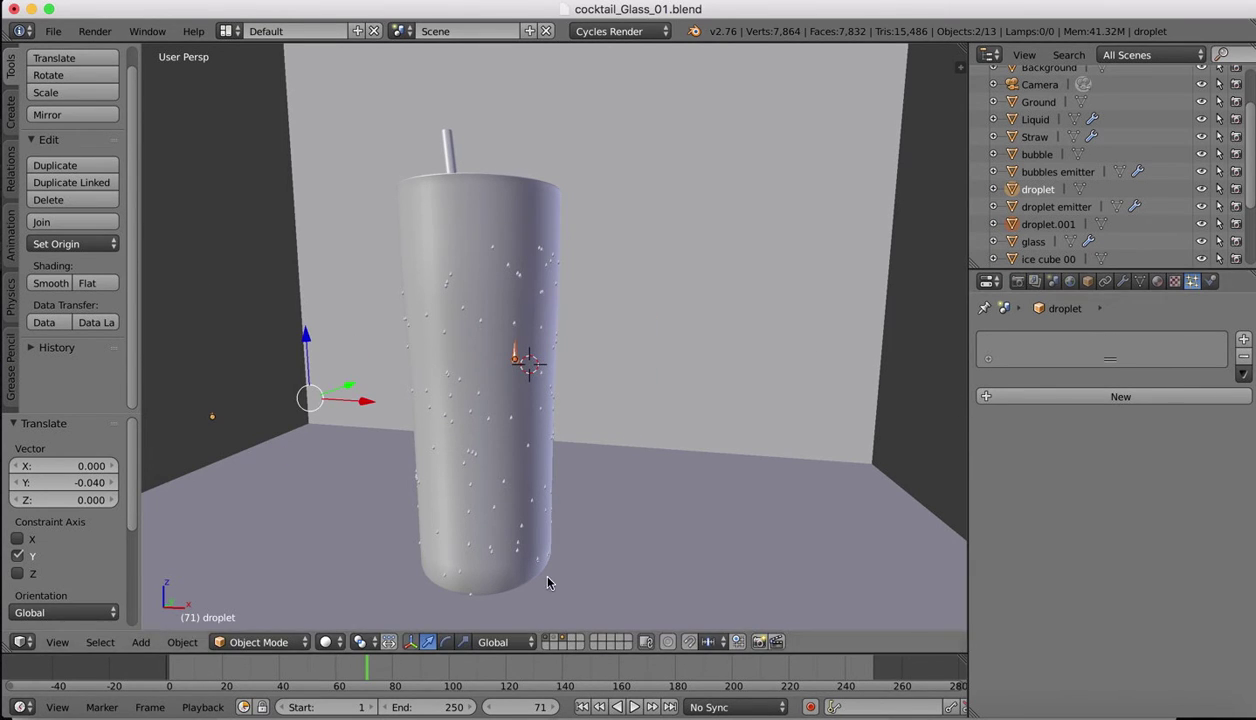
- Create a new group from the two selected droplets and name it droplets
left_click(186, 642)
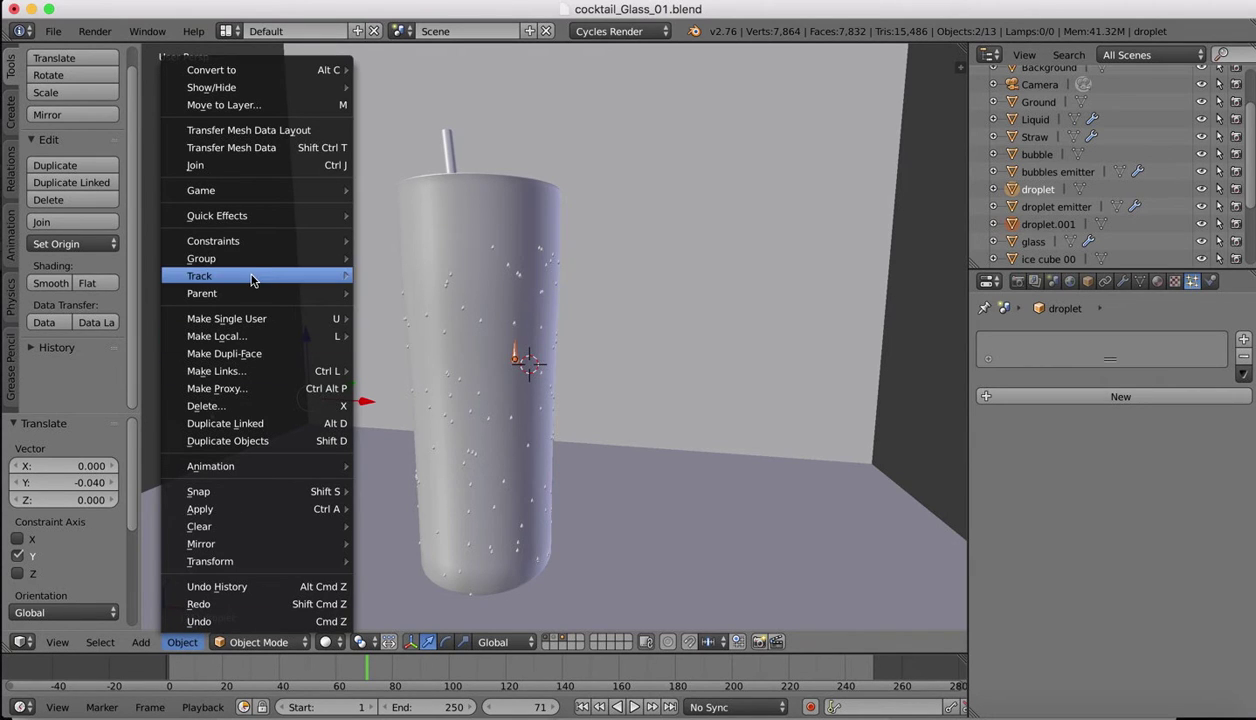
mouse_move(252, 268)
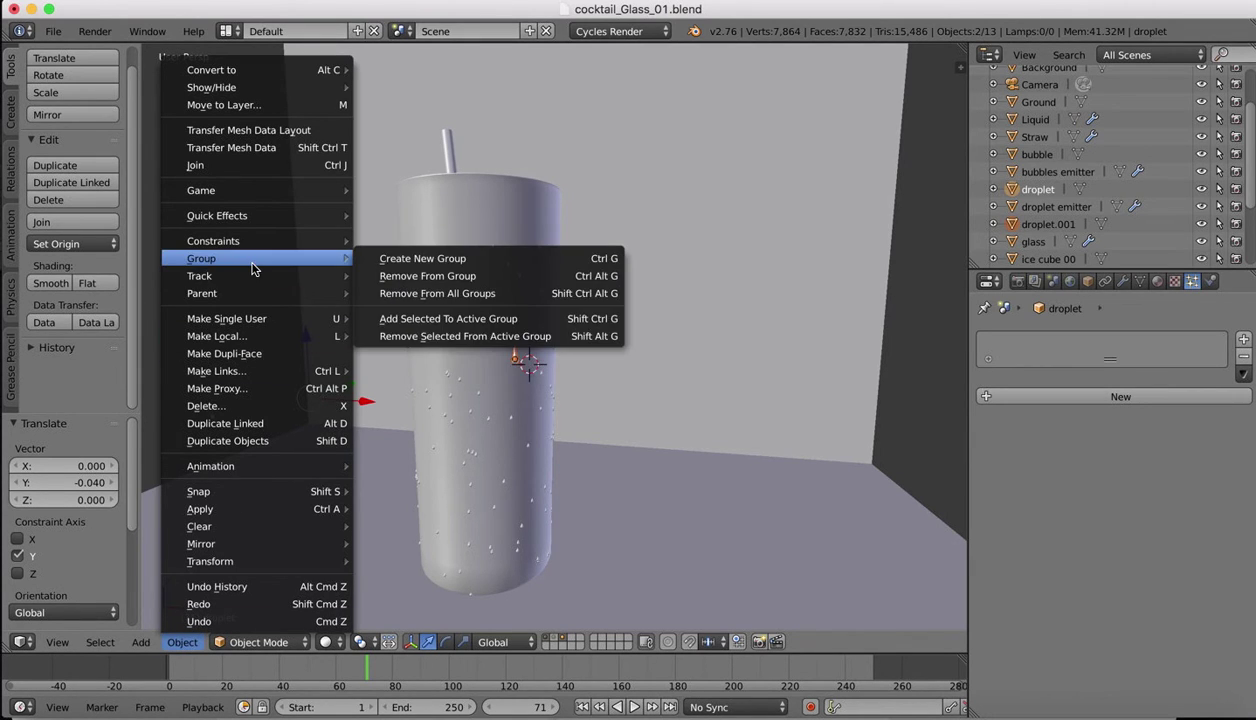
left_click(395, 262)
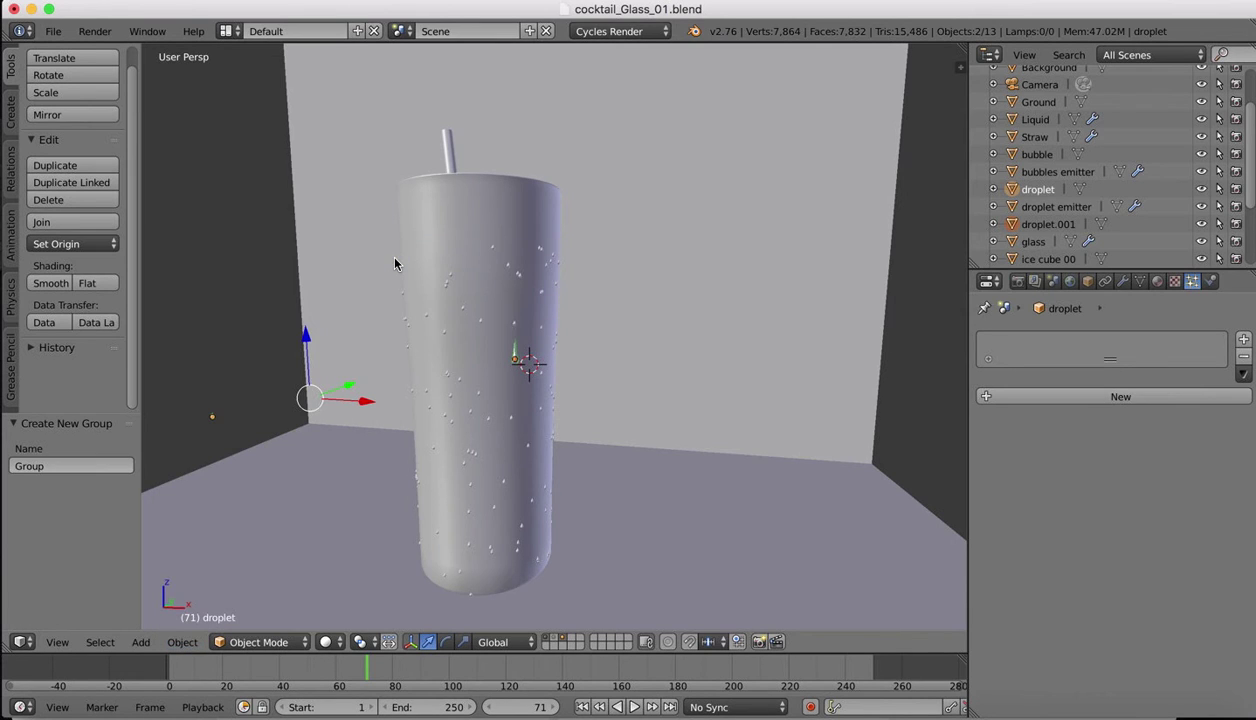
left_click(1088, 281)
scroll(1120, 490, "down", 5)
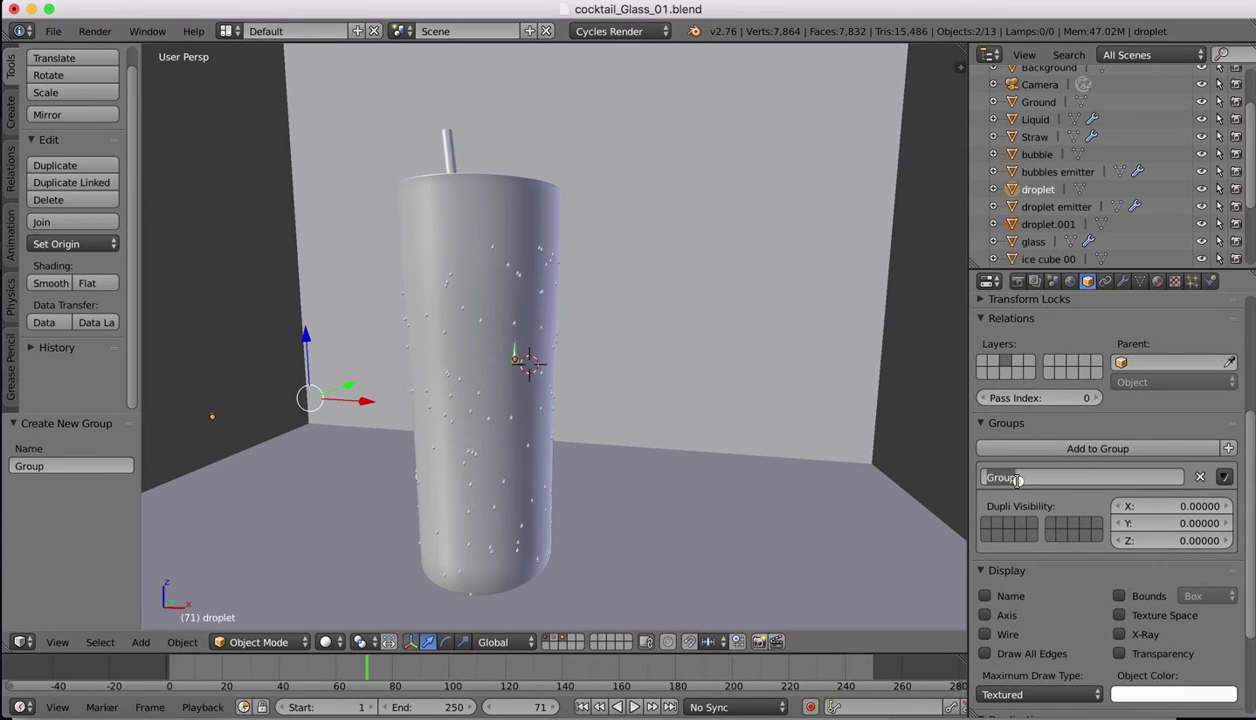
type("droplets")
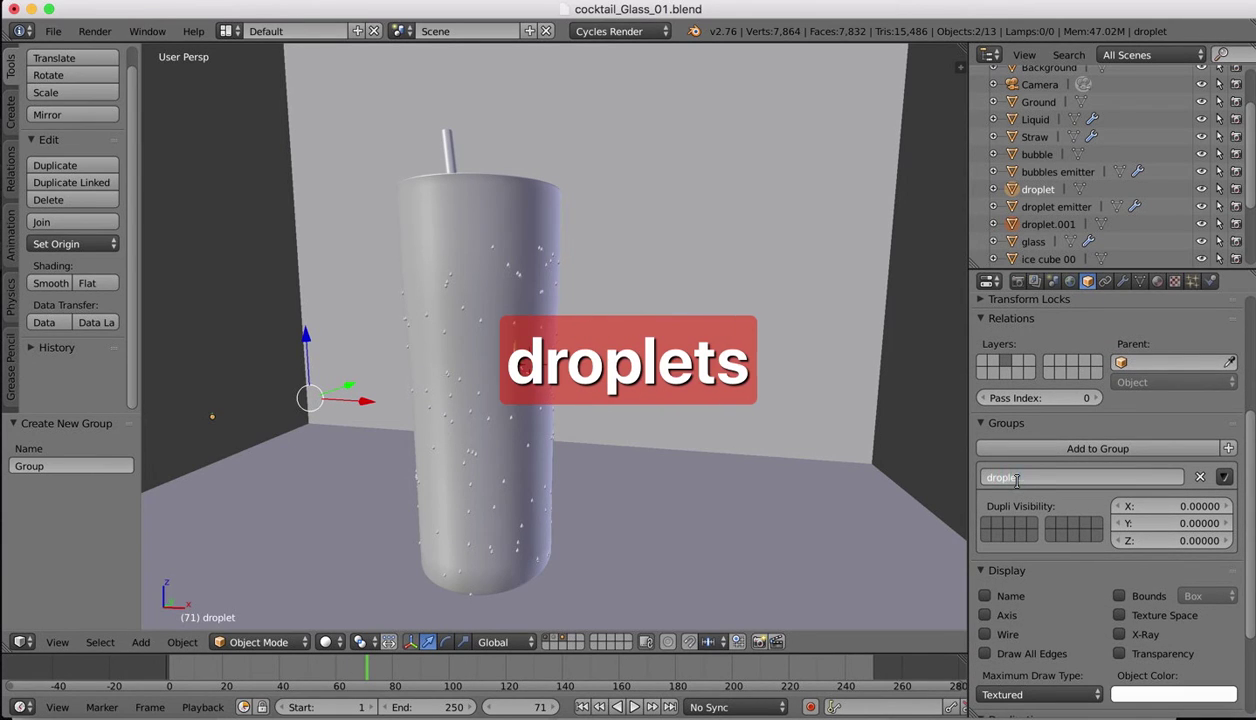
key("Return")
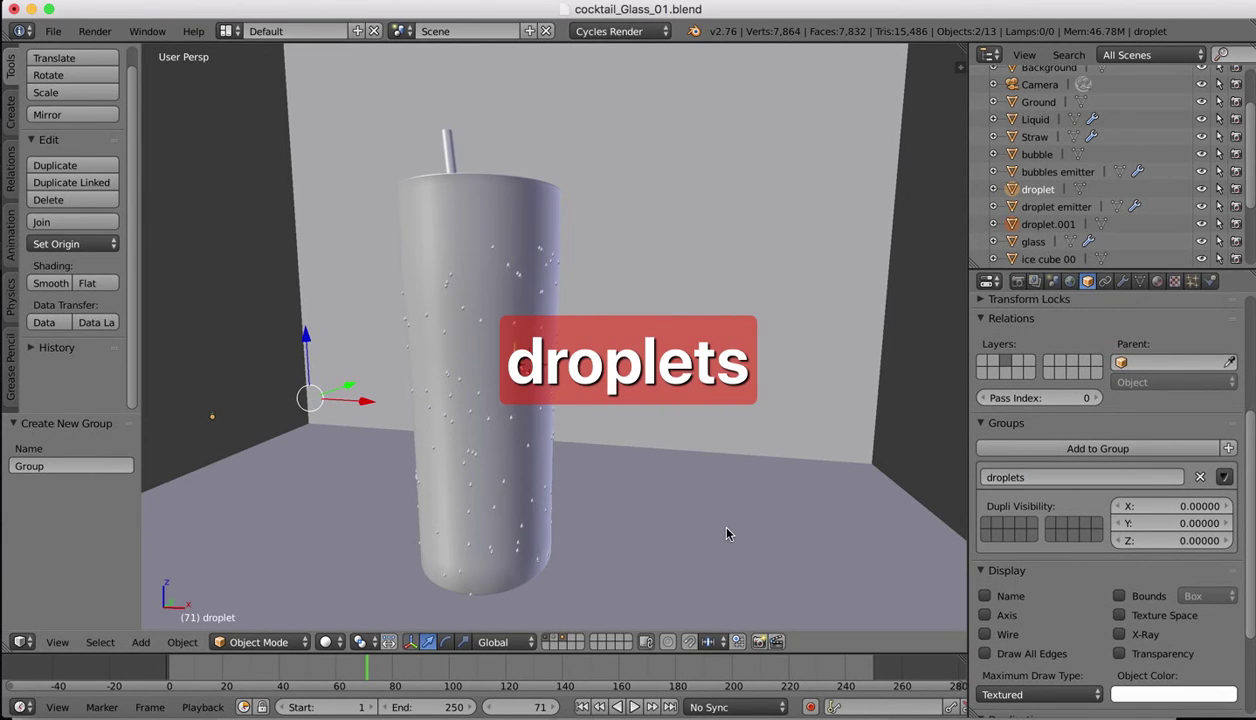
- Set the droplet emitter's particles to render as a Group, using droplets as the Dupli Group
right_click(480, 252)
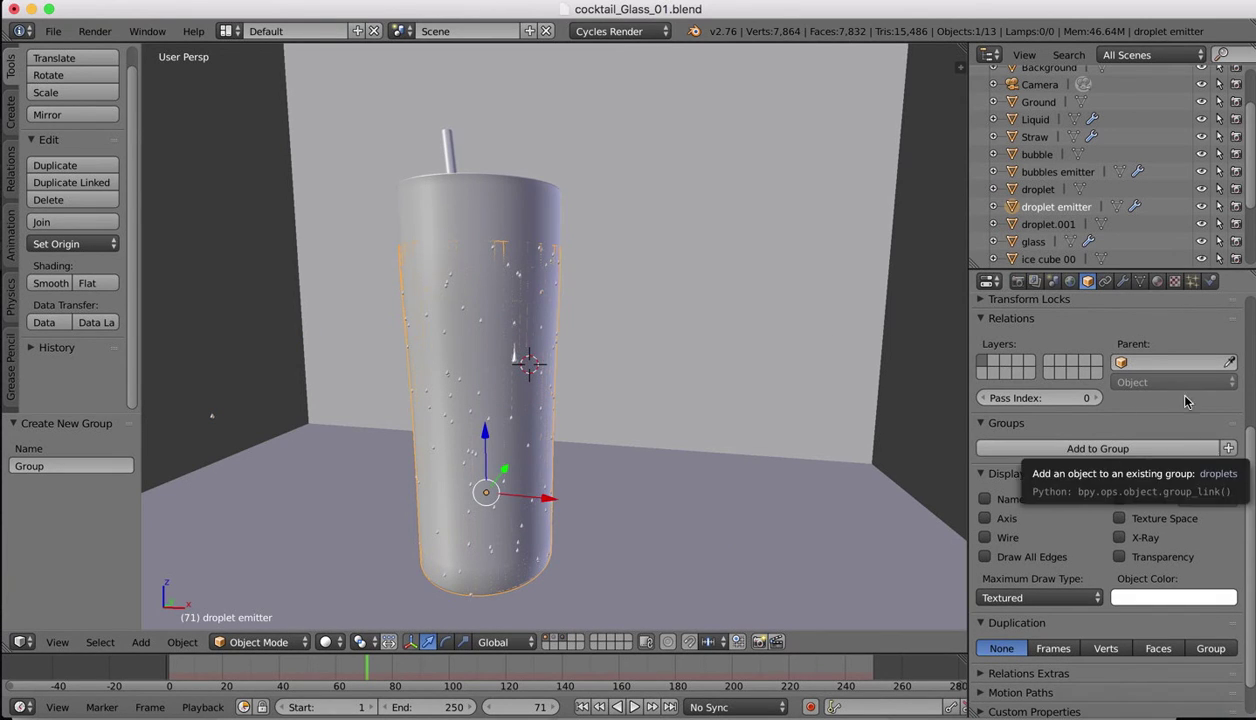
left_click(1191, 281)
scroll(1192, 515, "down", 10)
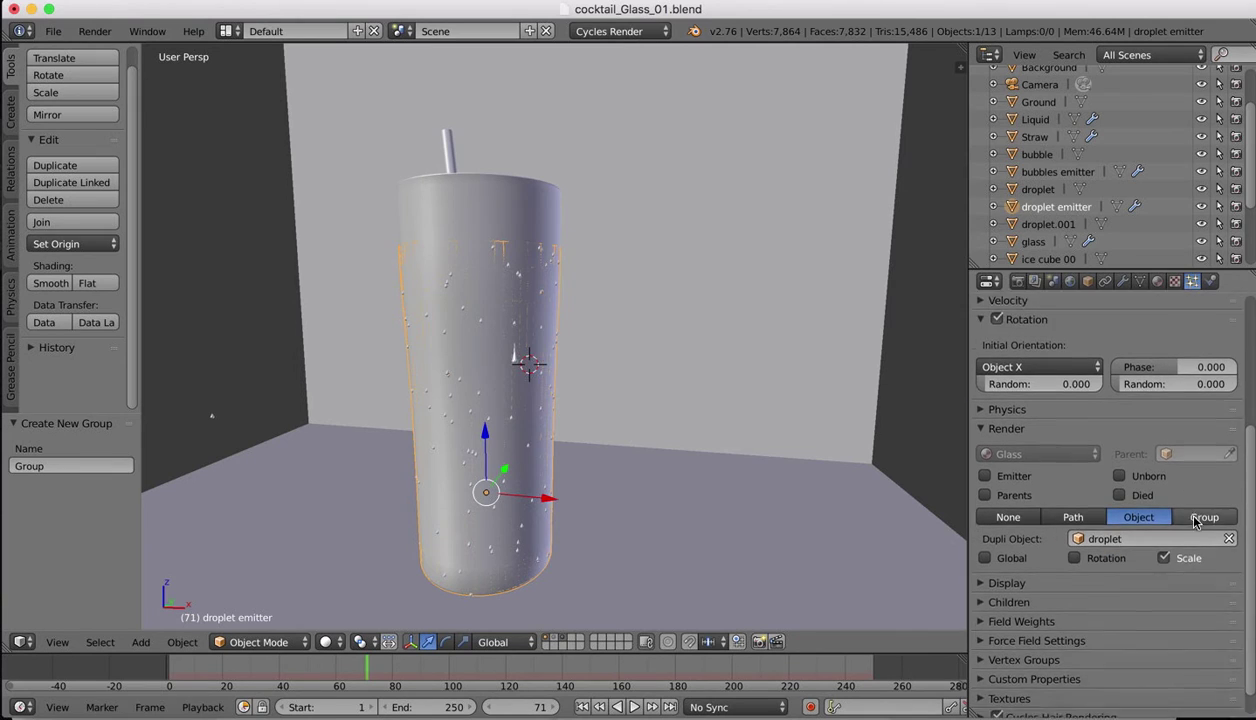
scroll(1196, 521, "down", 1)
left_click(1200, 497)
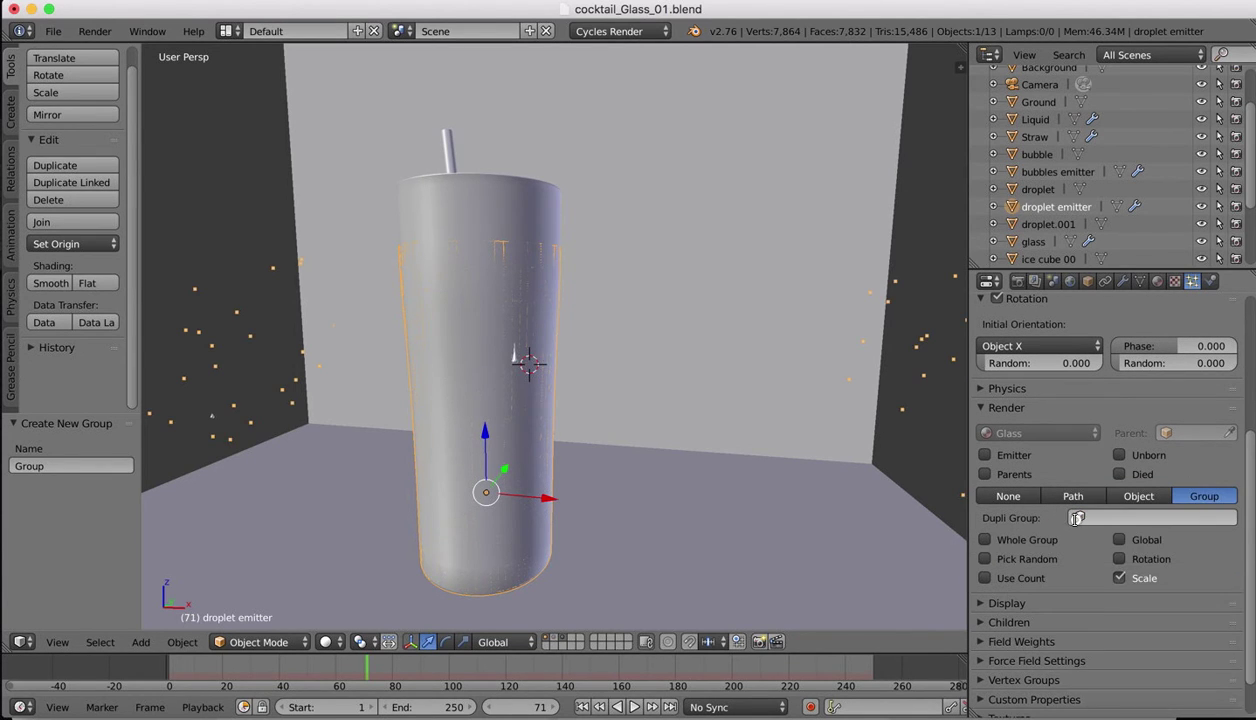
left_click(1077, 518)
left_click(1062, 545)
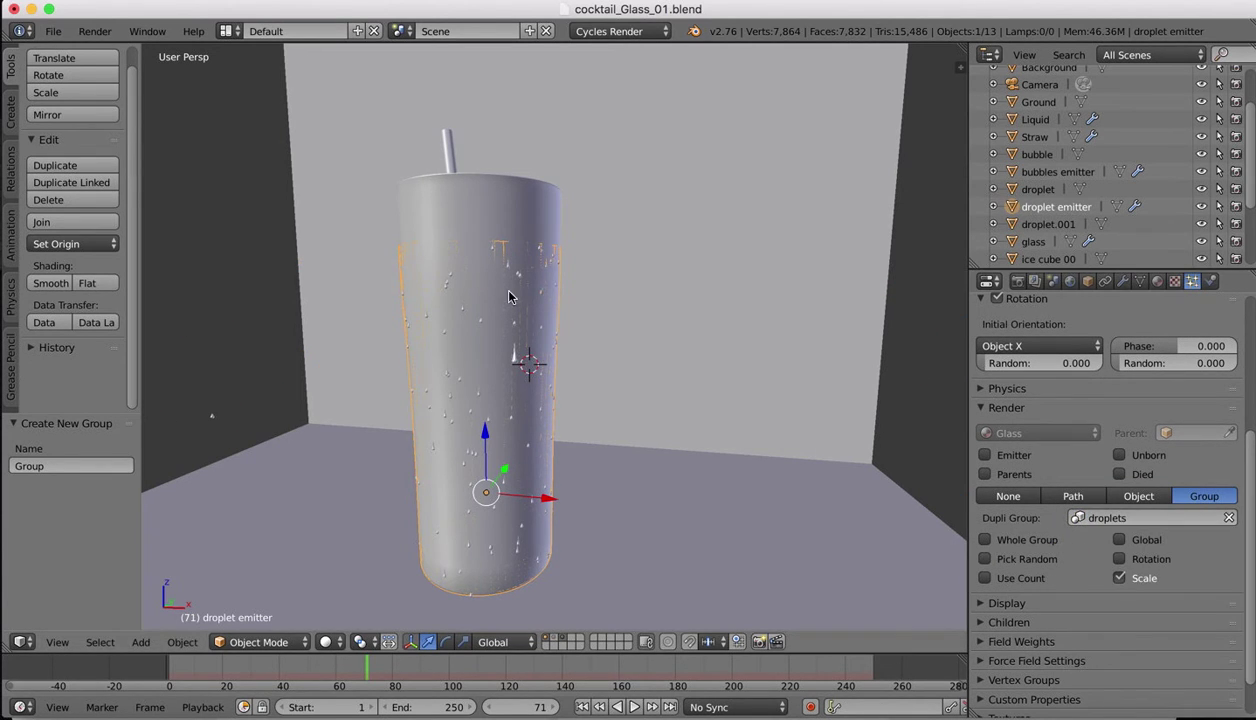
scroll(470, 362, "up", 3)
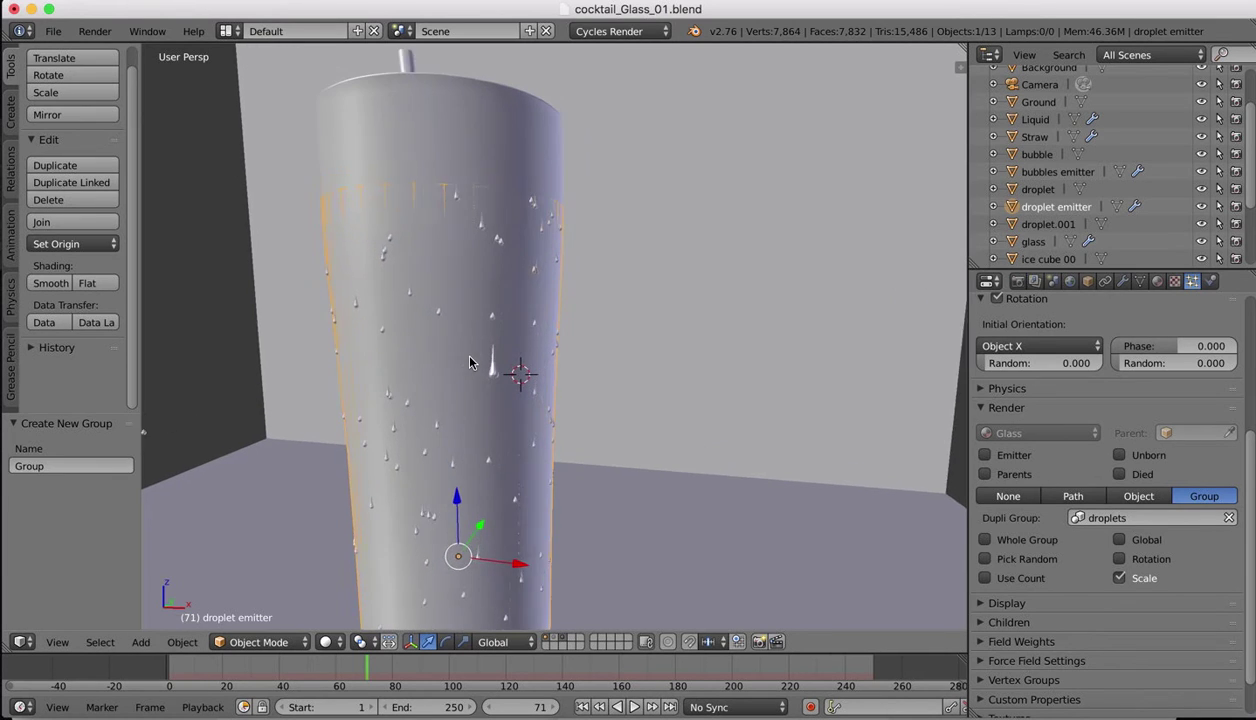
scroll(470, 362, "up", 2)
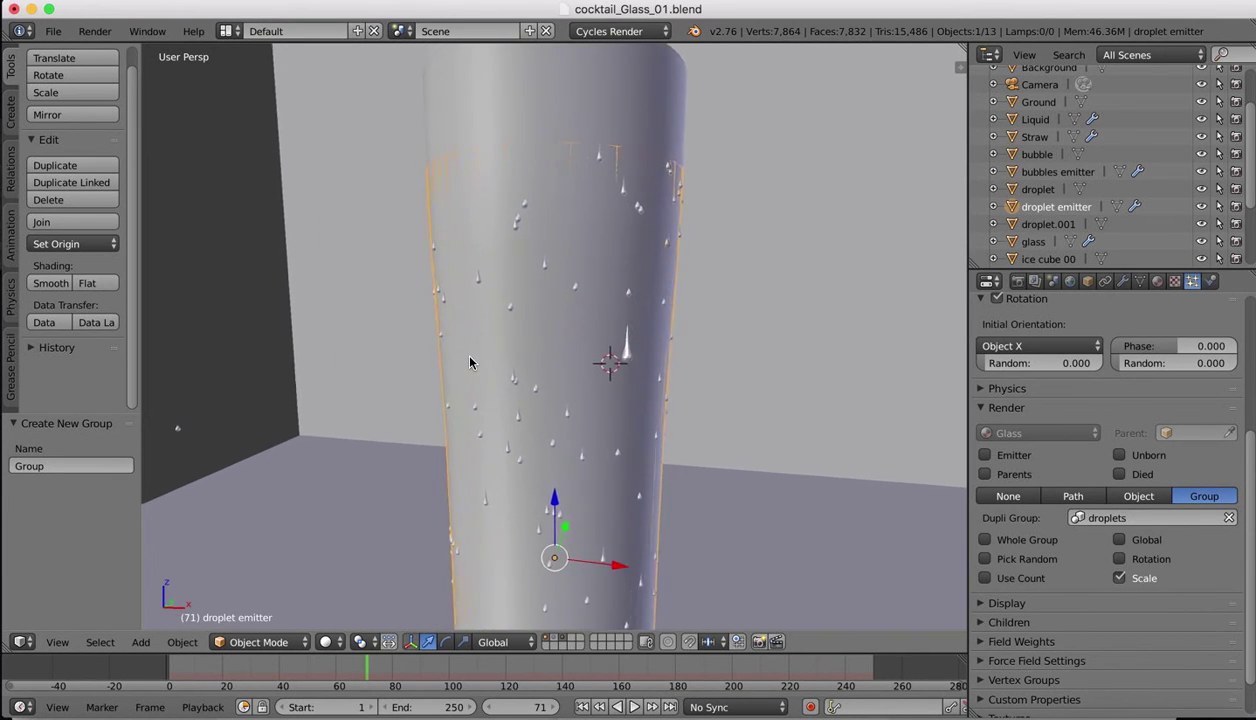
scroll(547, 252, "up", 2)
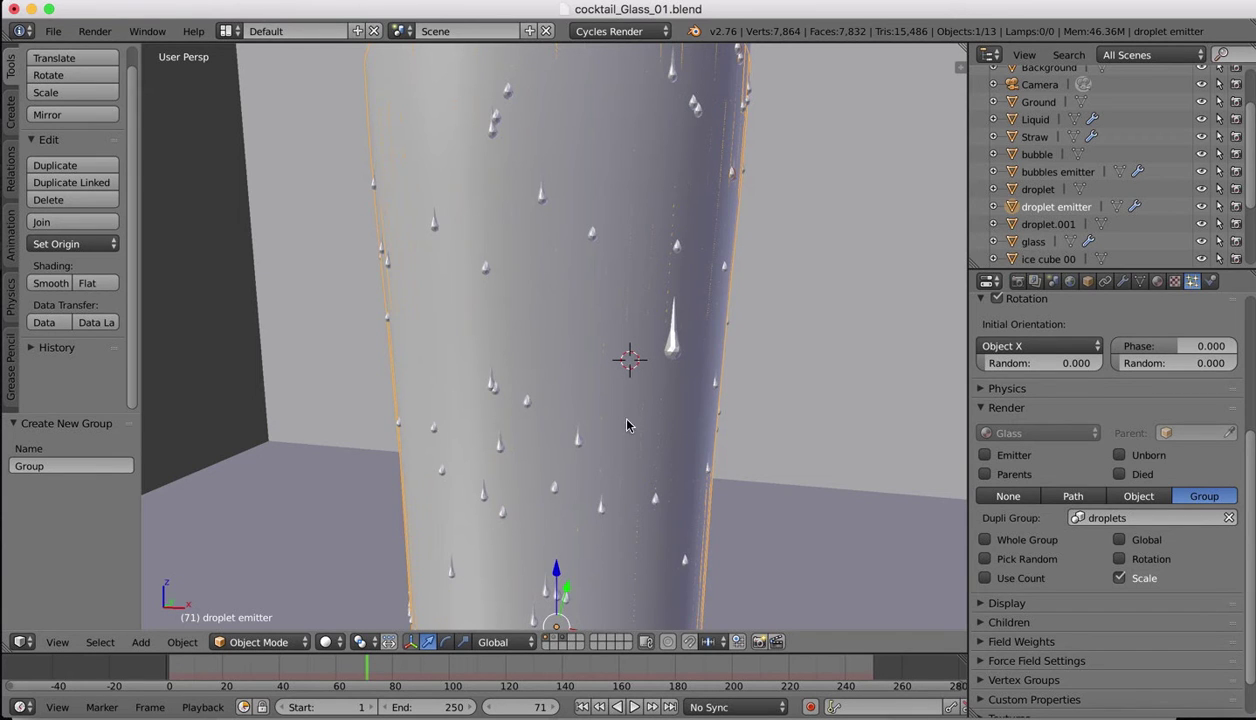
- View the glass through the scene camera and preview its droplets in Rendered viewport shading
scroll(538, 350, "down", 6)
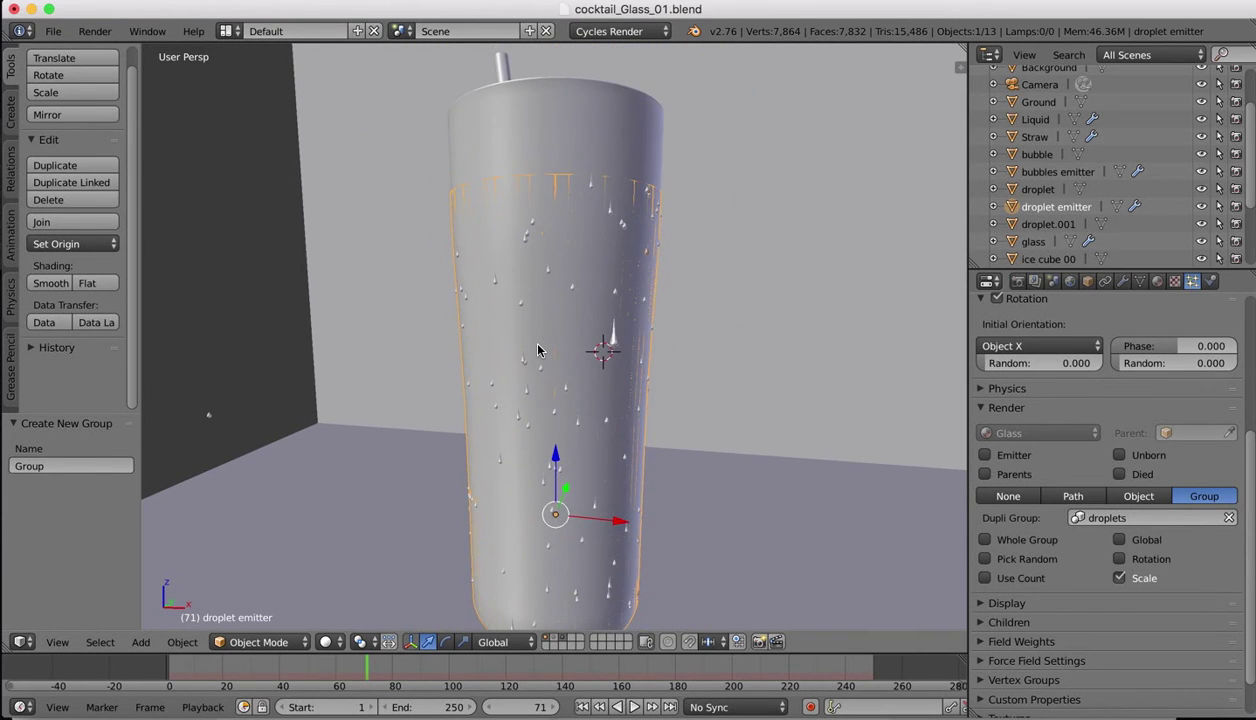
scroll(538, 350, "down", 4)
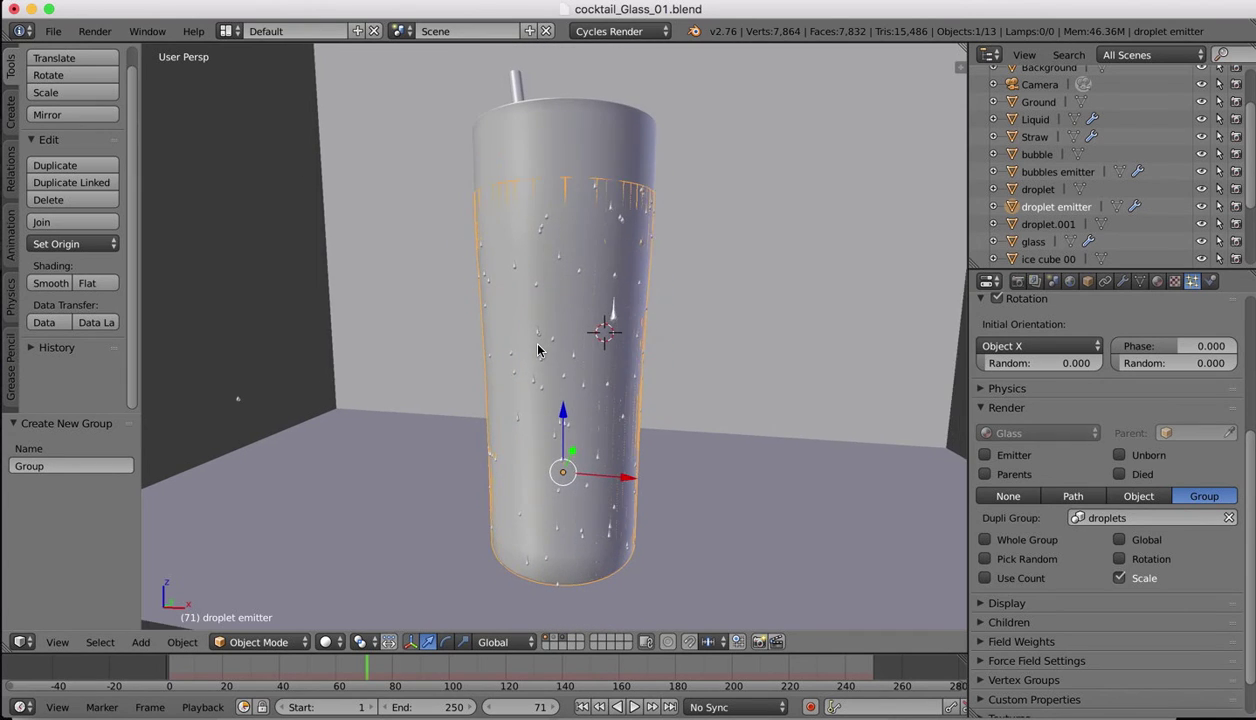
scroll(538, 350, "right", 2)
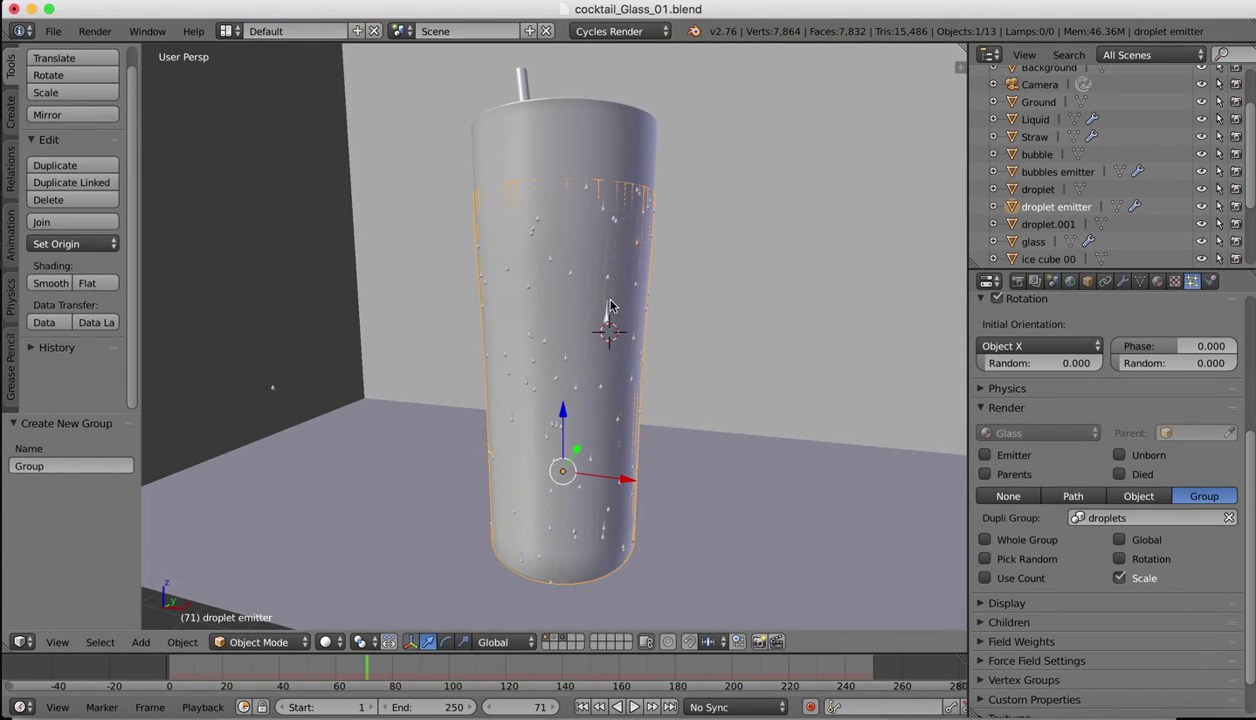
left_click(57, 645)
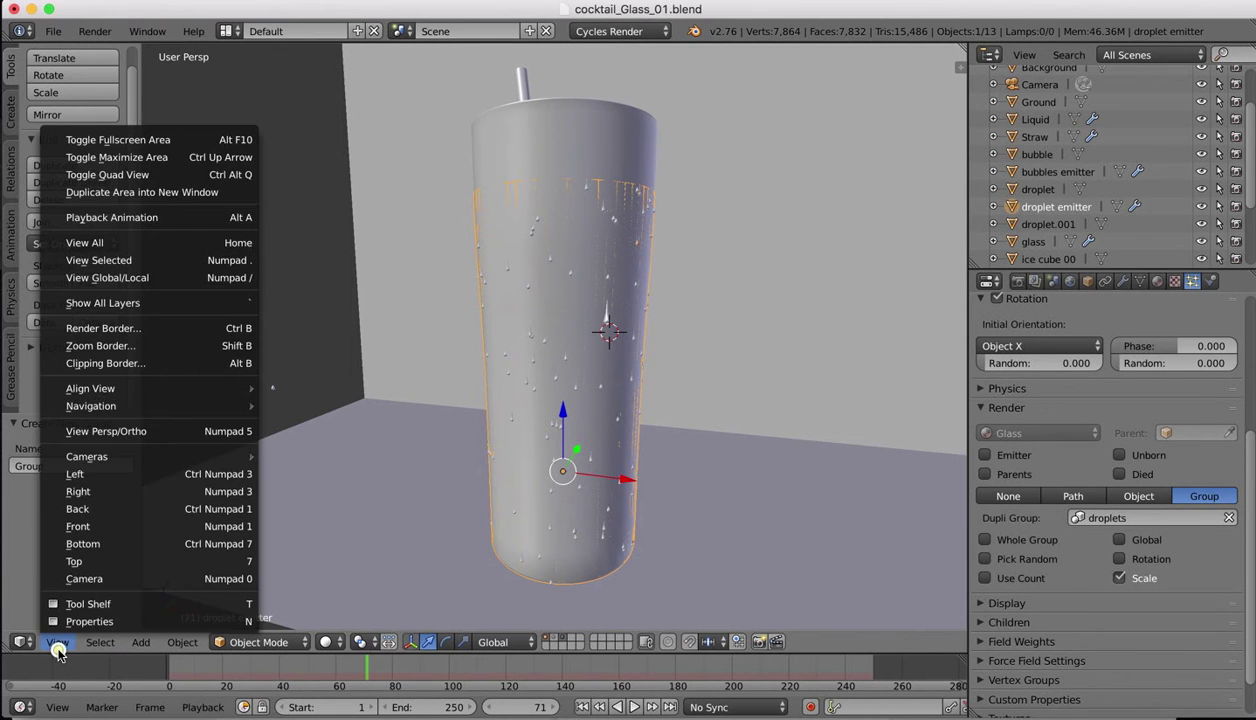
left_click(86, 577)
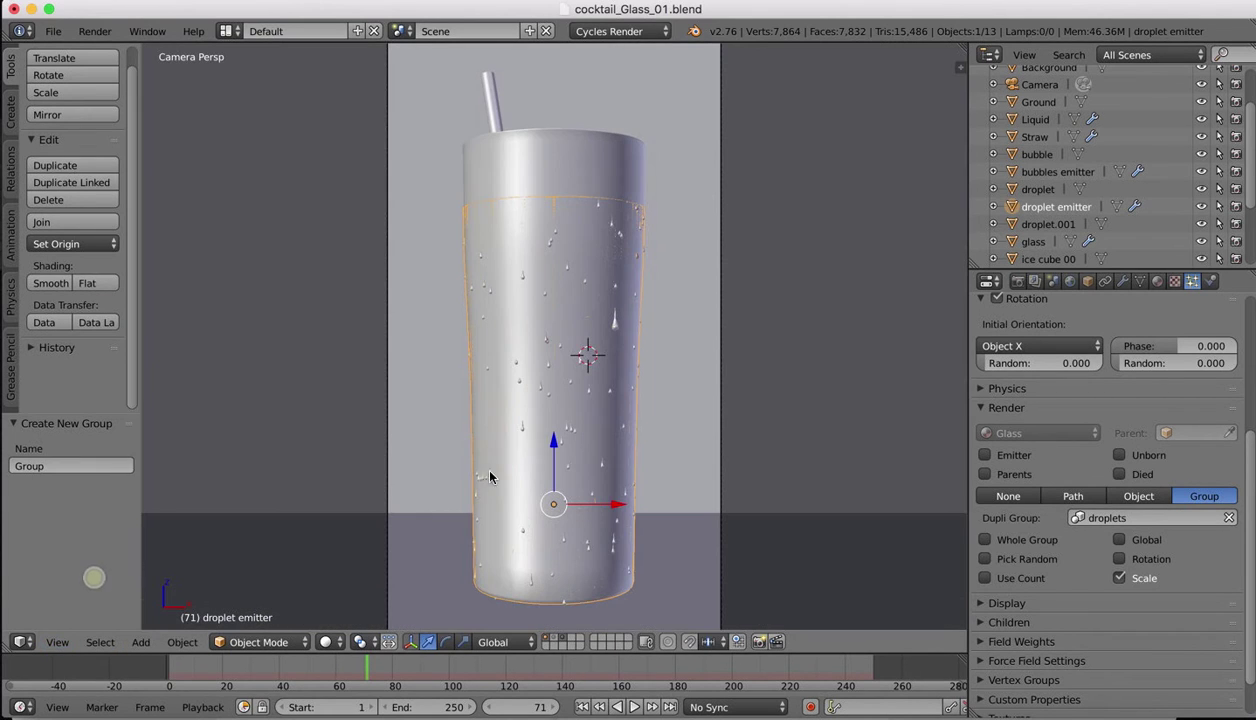
left_click(331, 643)
left_click(361, 530)
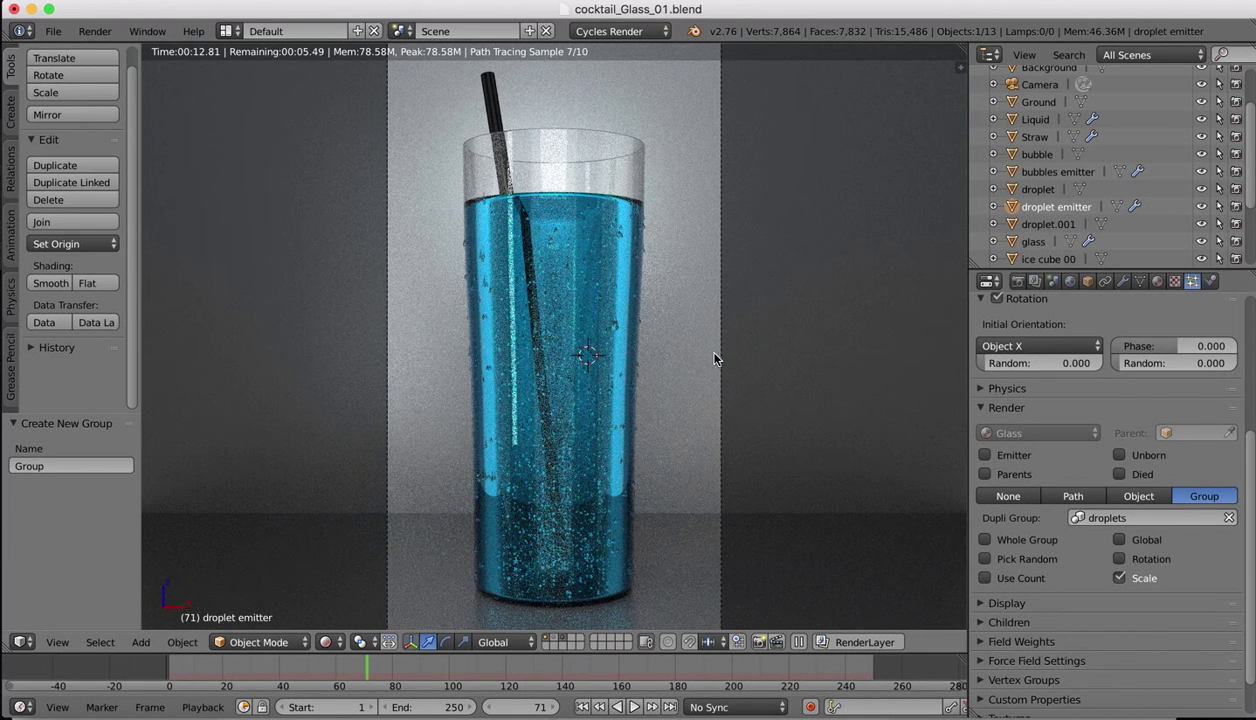
- Apply the Final sampling preset in the render settings and set the Render samples to 30
left_click(1017, 281)
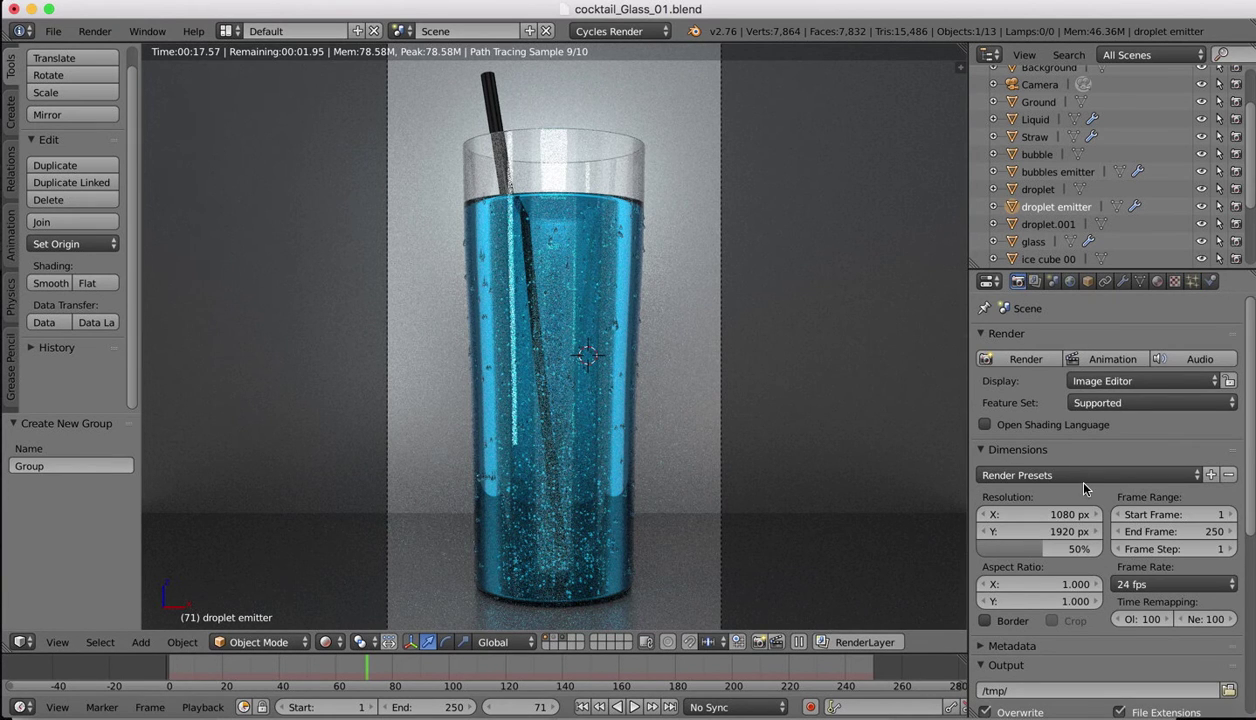
scroll(1137, 563, "down", 1)
scroll(1137, 563, "down", 7)
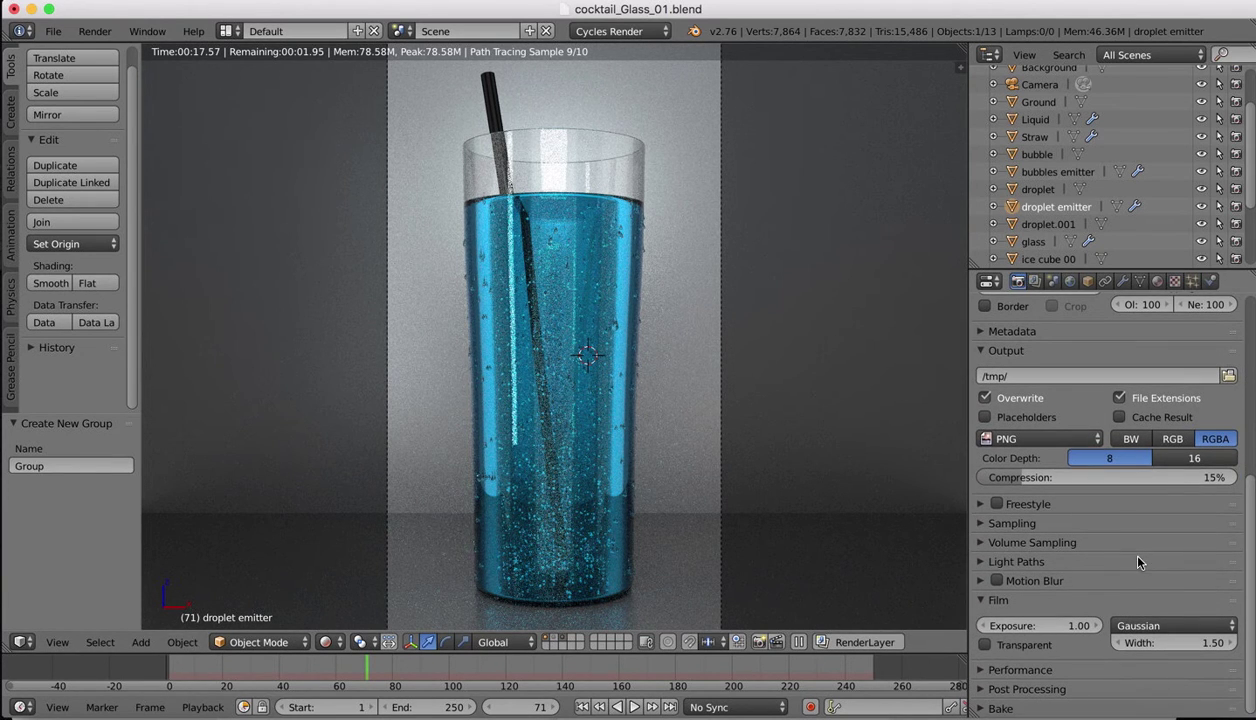
left_click(970, 521)
scroll(1043, 524, "down", 1)
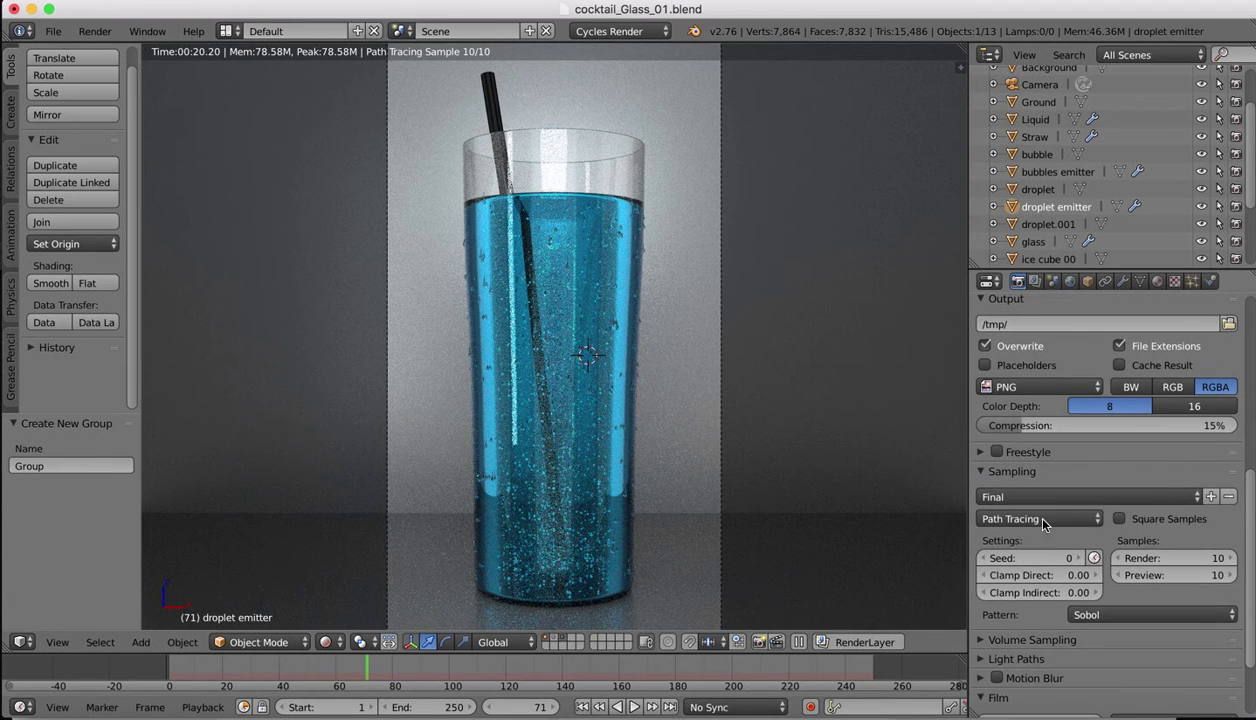
left_click(1040, 497)
left_click(1023, 519)
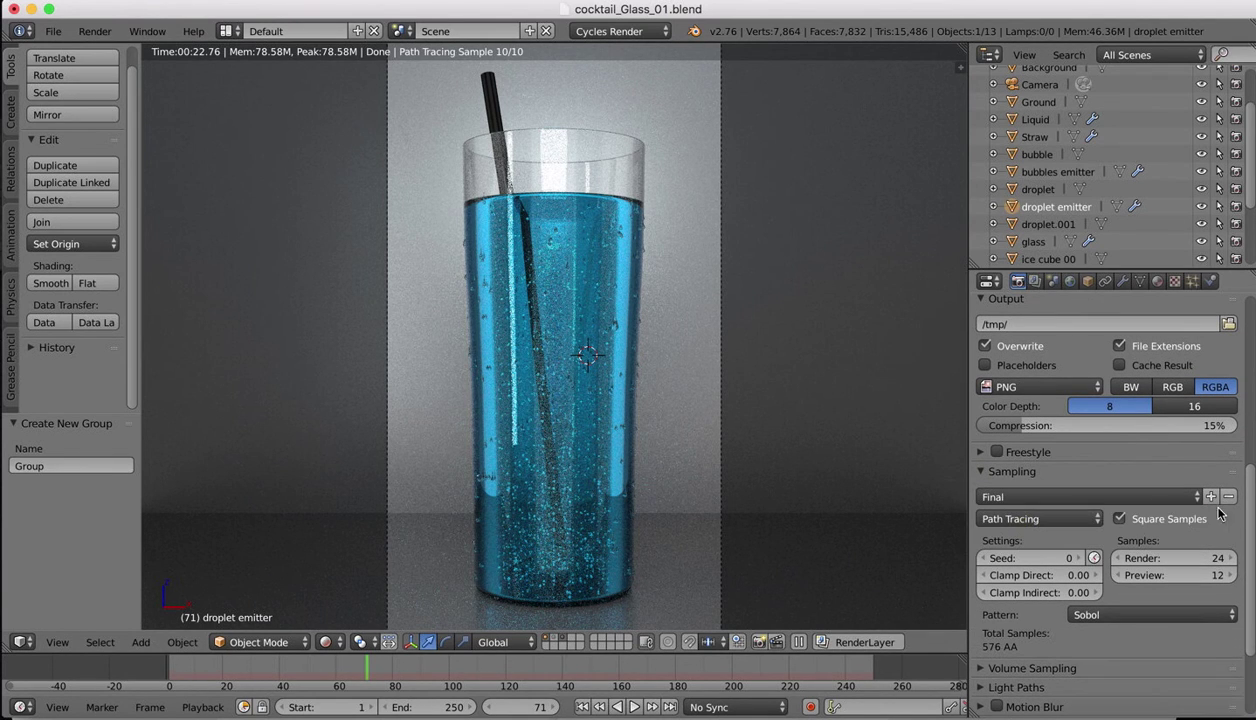
double_click(1178, 557)
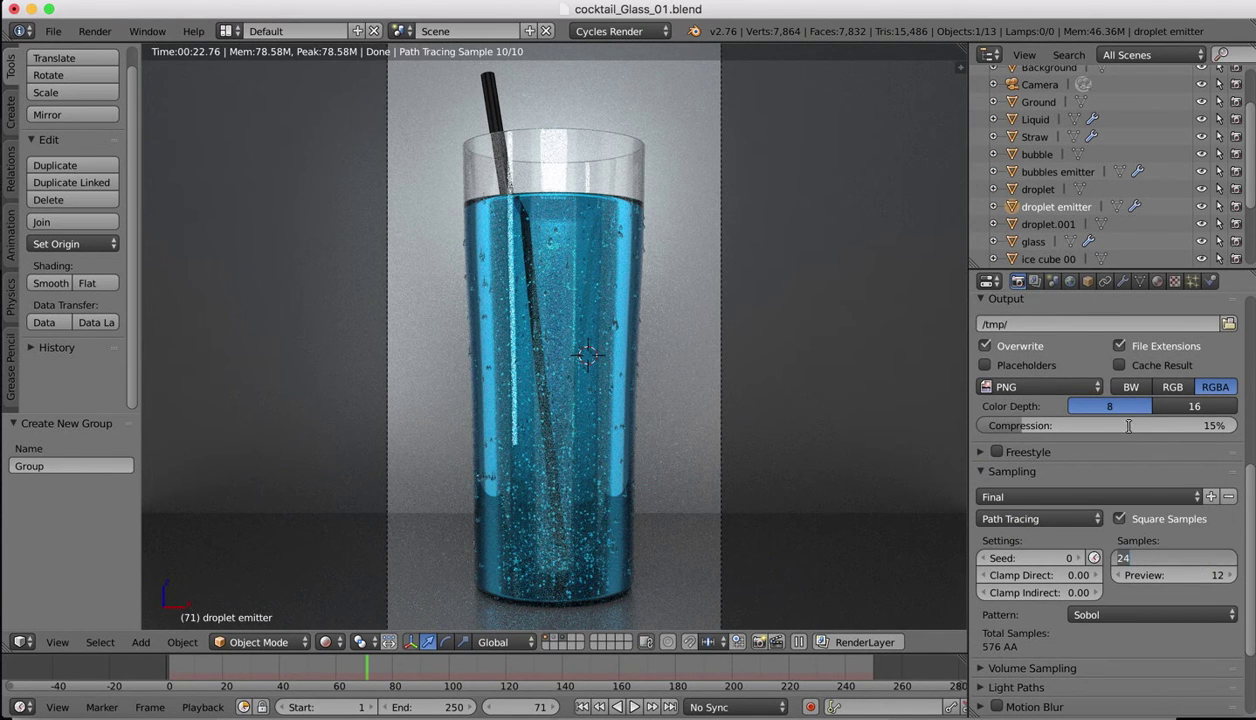
type("30")
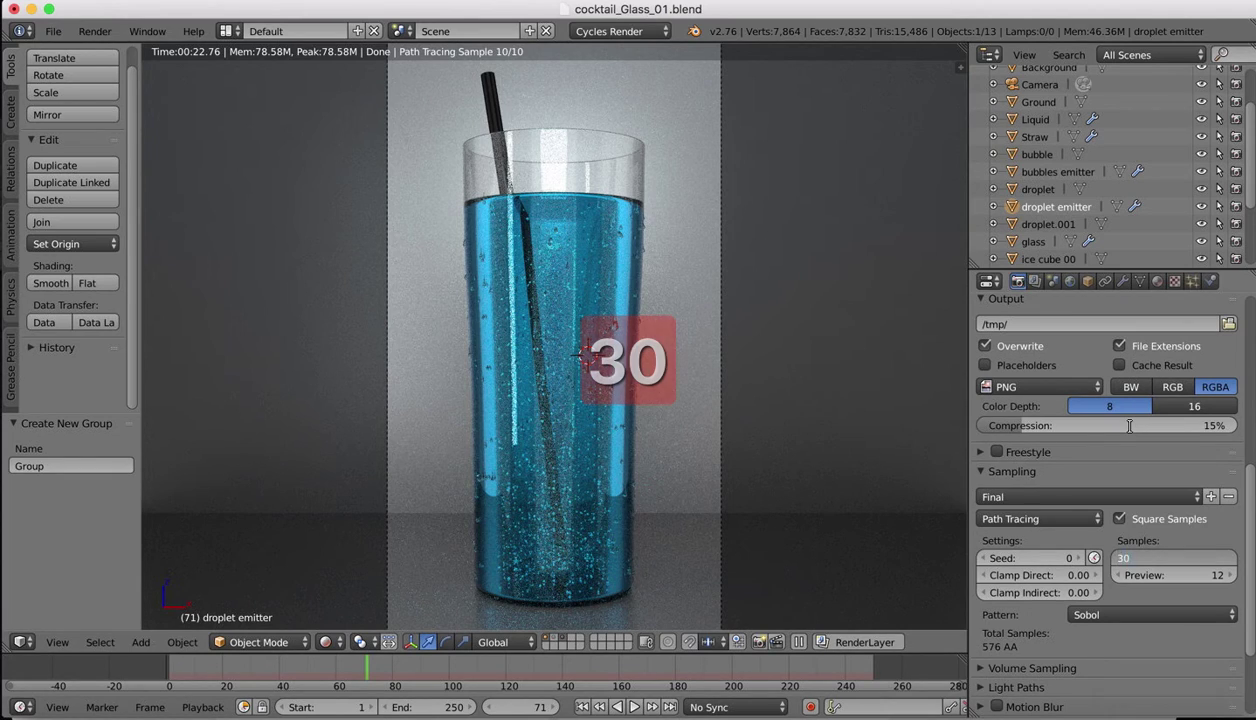
key("Return")
- Render a still image of the cocktail glass without the ice cubes
scroll(1131, 430, "up", 8)
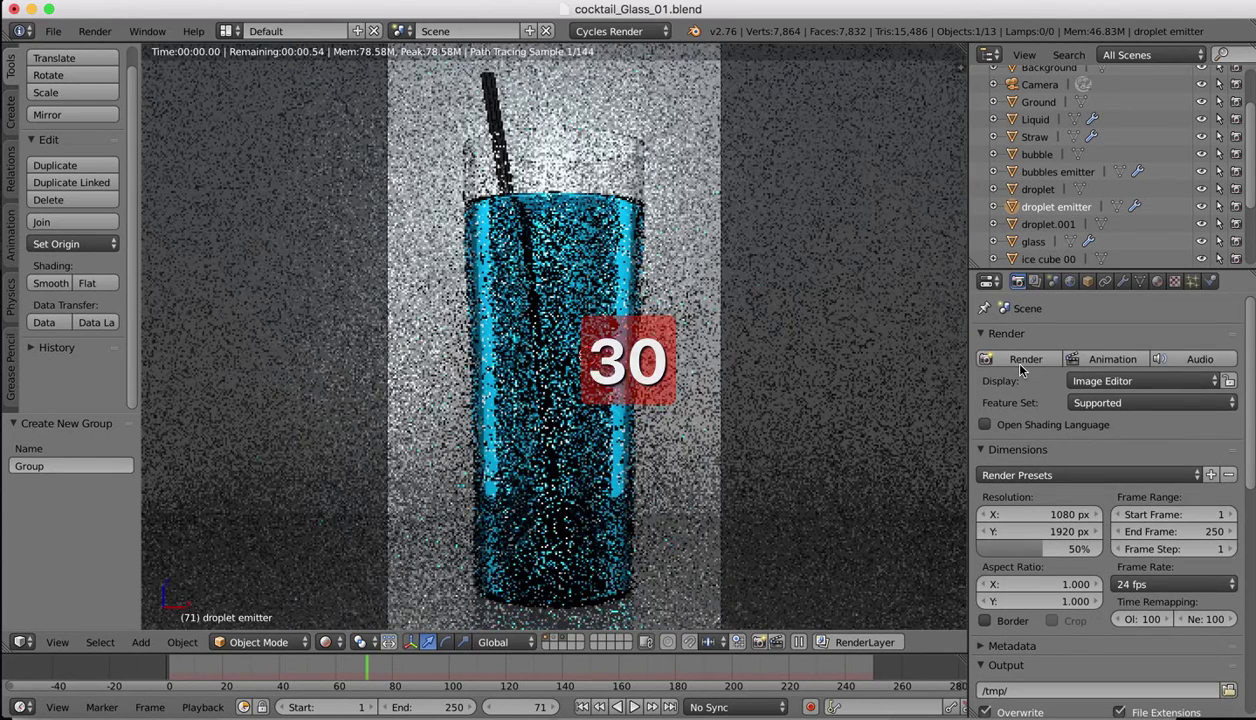
left_click(1025, 359)
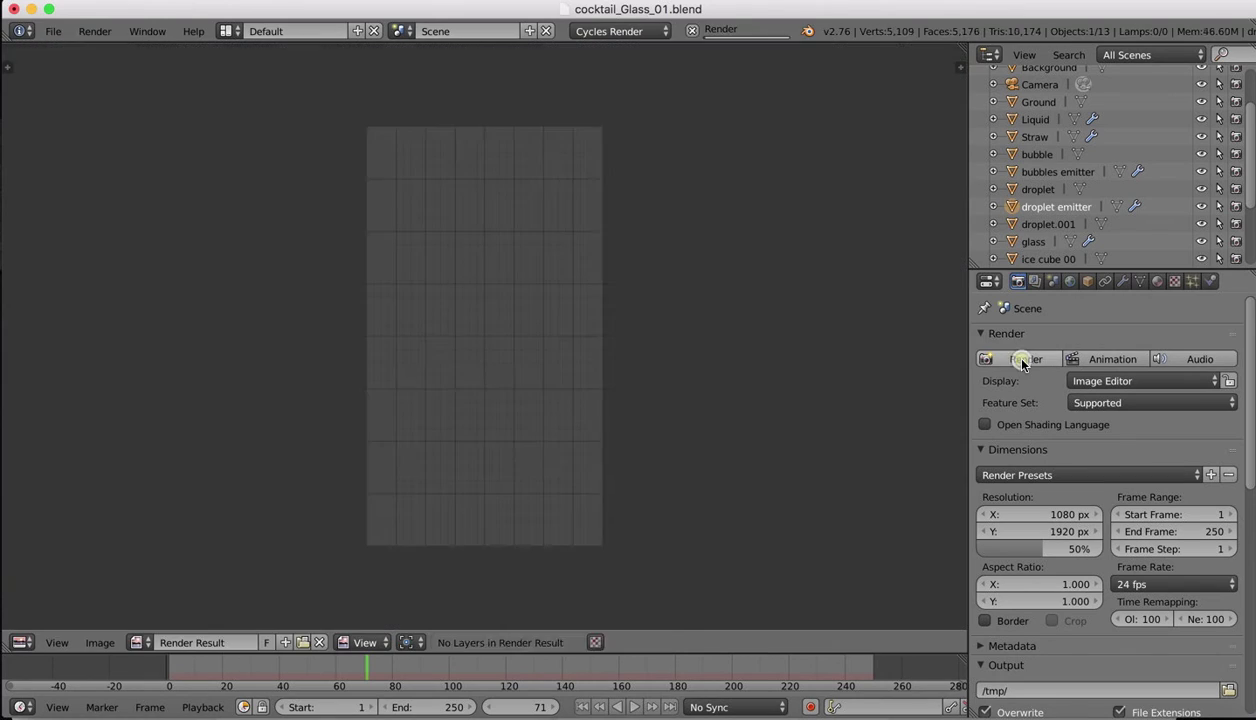
scroll(430, 236, "up", 2)
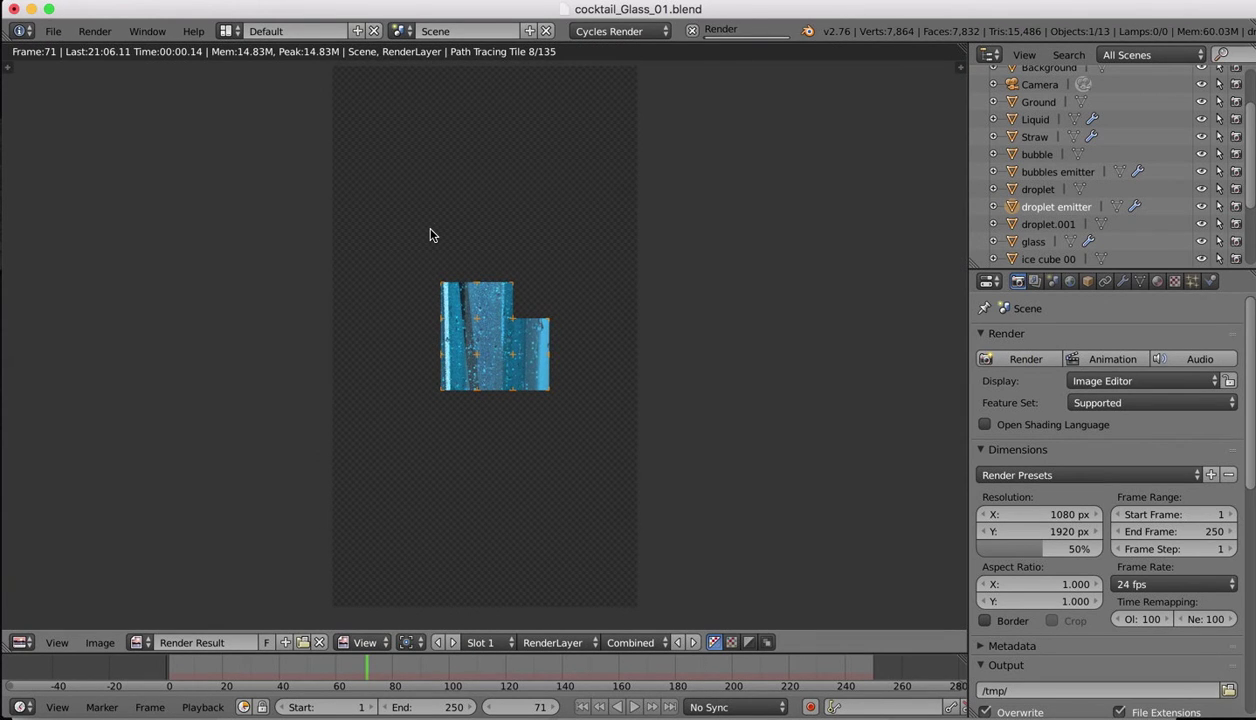
left_click(652, 3)
left_click(693, 10)
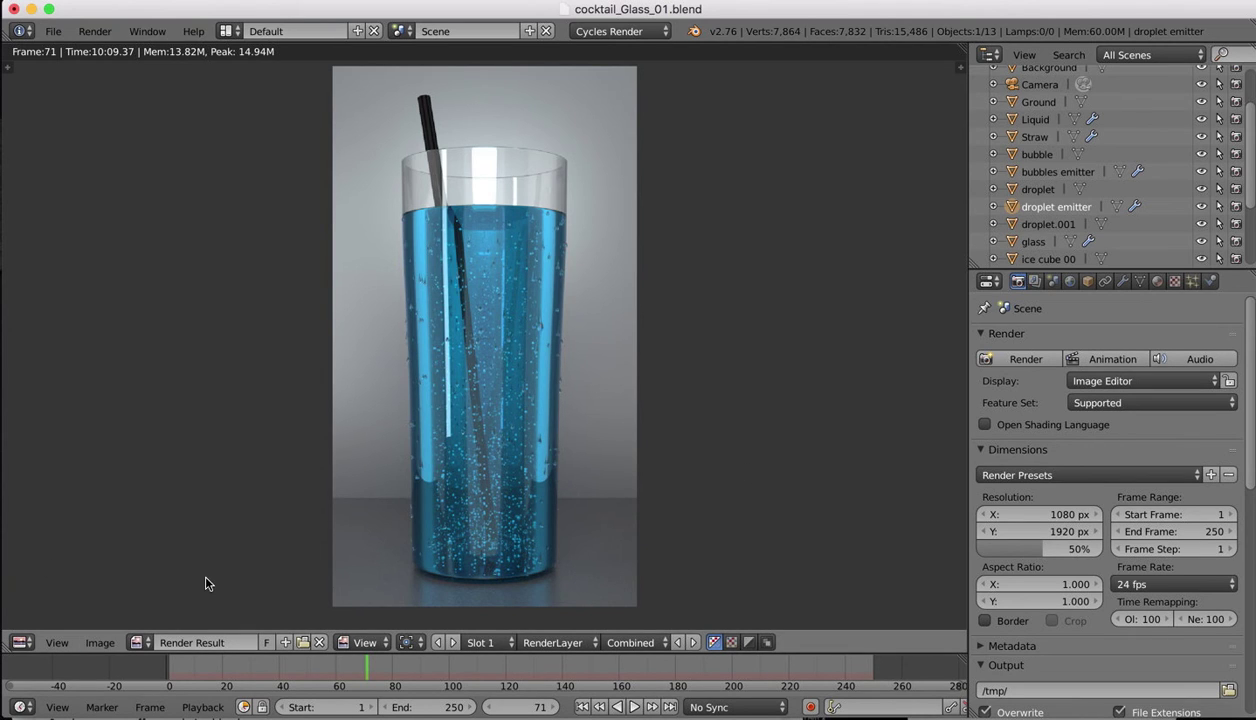
- Return to the 3D View and make layers 1, 2 and 3 visible so the ice cubes appear with the glass
left_click(21, 642)
left_click(43, 620)
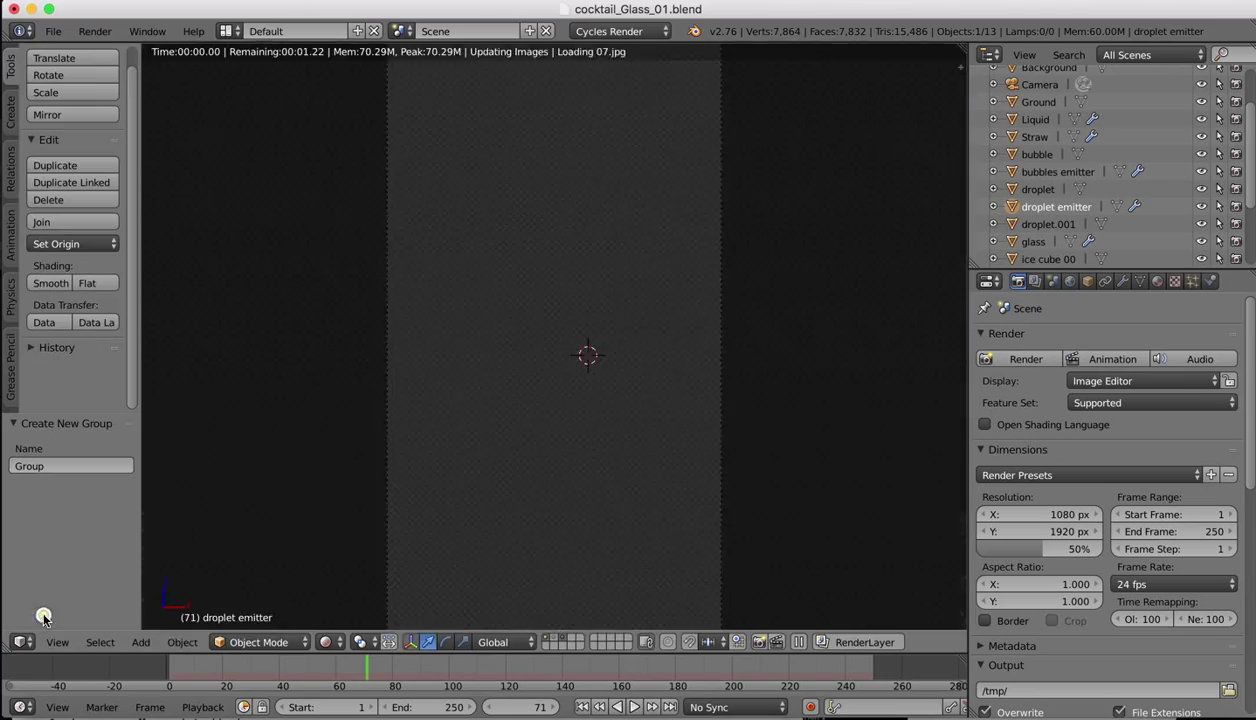
left_click(557, 641)
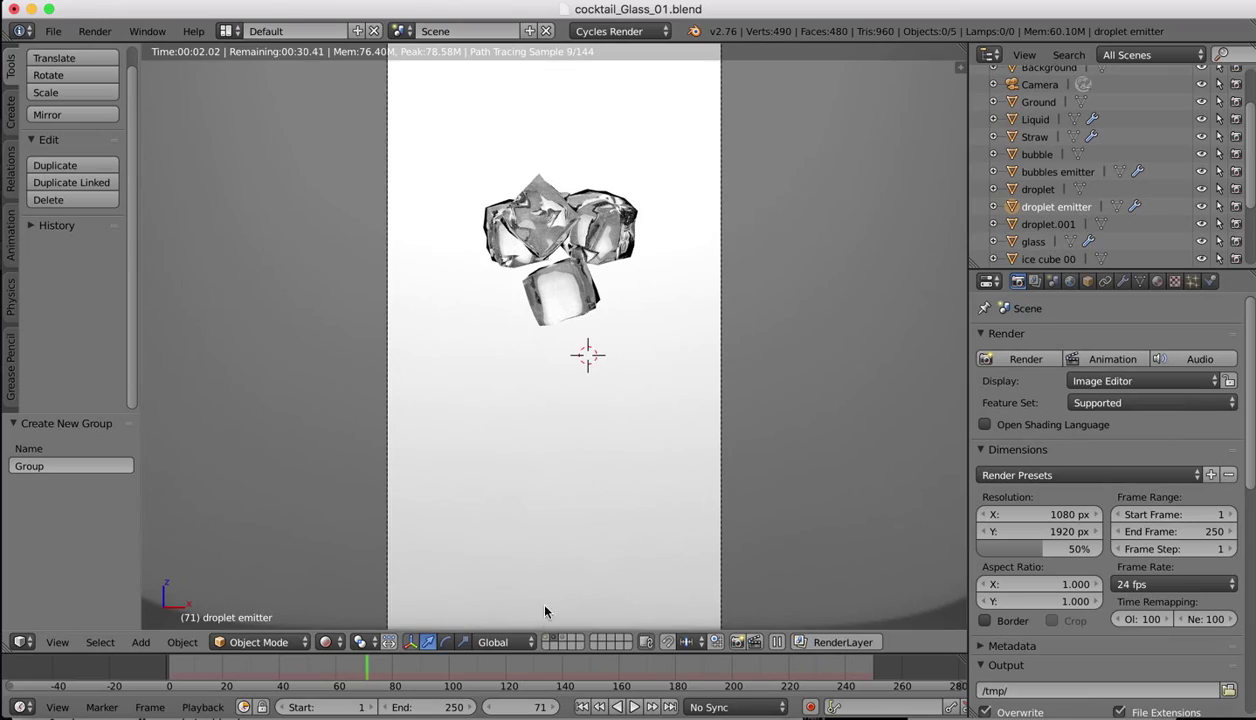
left_click(546, 642)
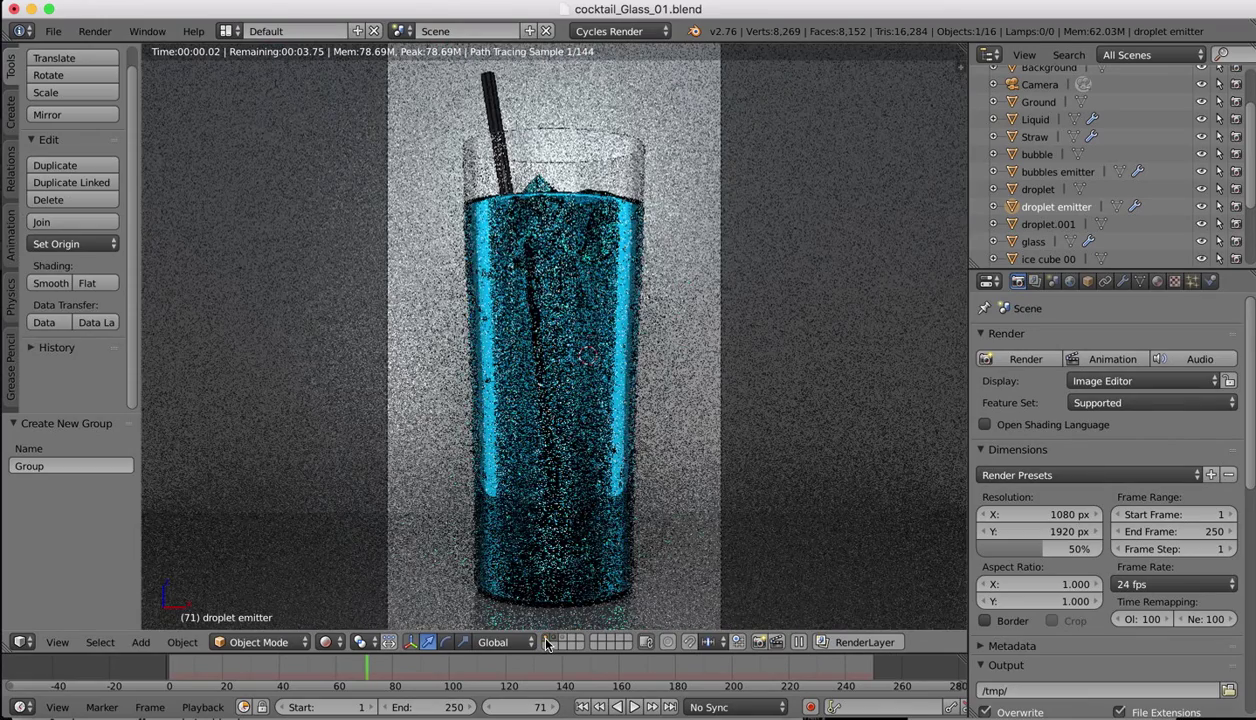
left_click(563, 642, "shift")
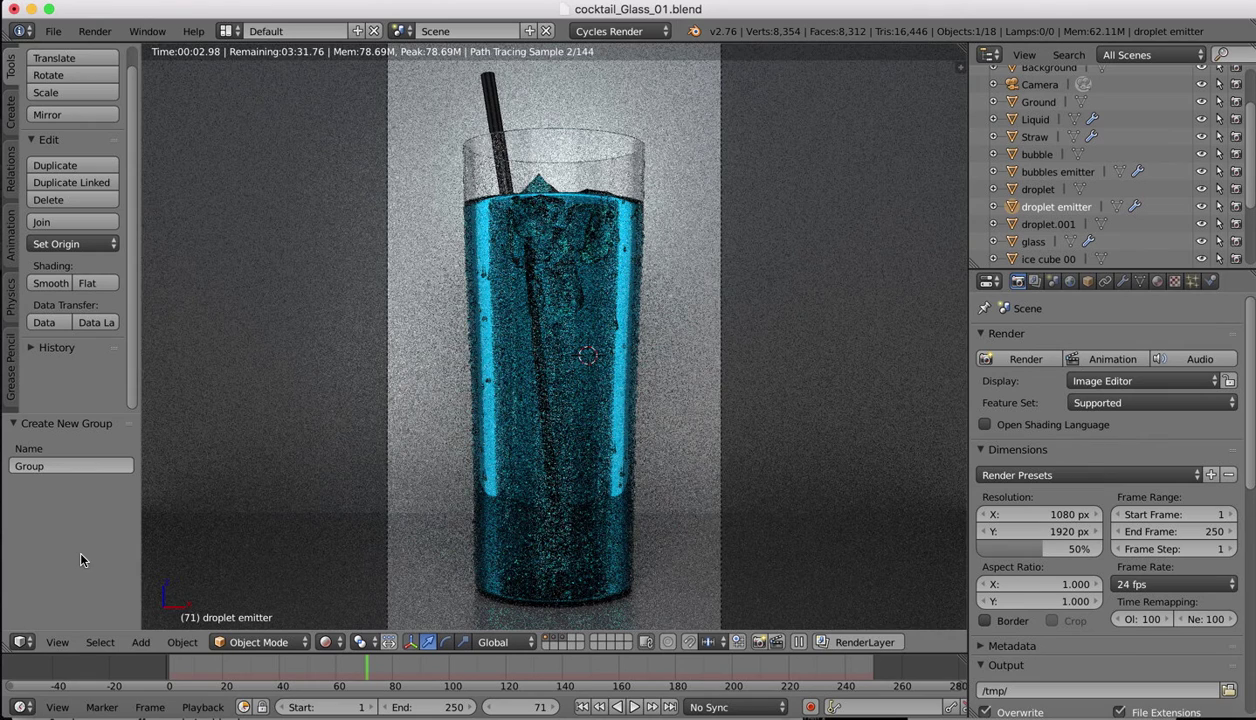
- Bring the render result back in the UV/Image Editor and save it as render1.png in the Blender projects folder
left_click(32, 645)
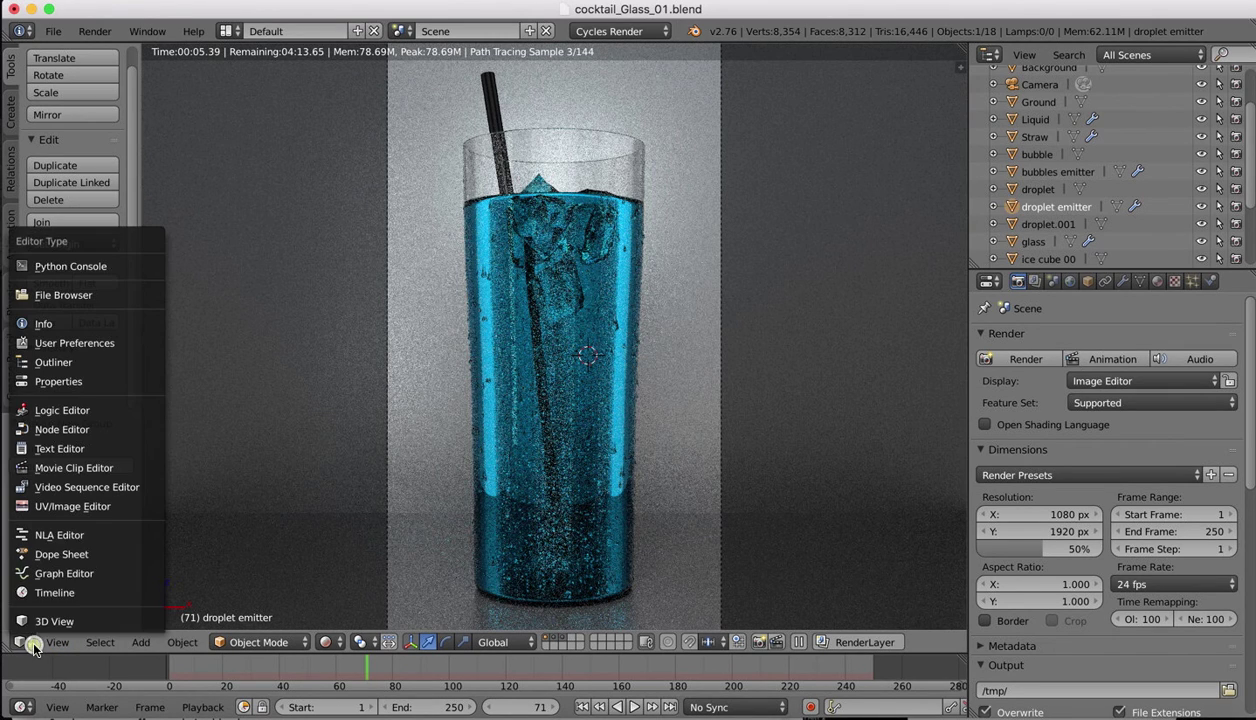
left_click(67, 506)
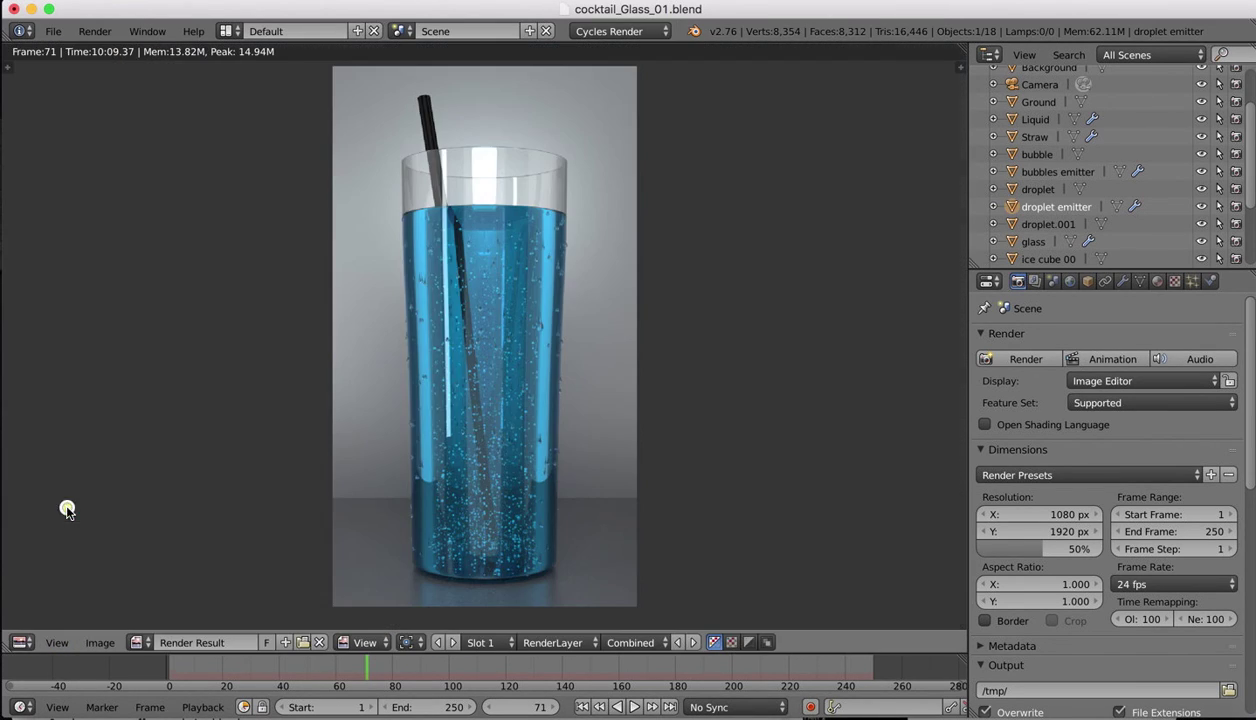
left_click(95, 643)
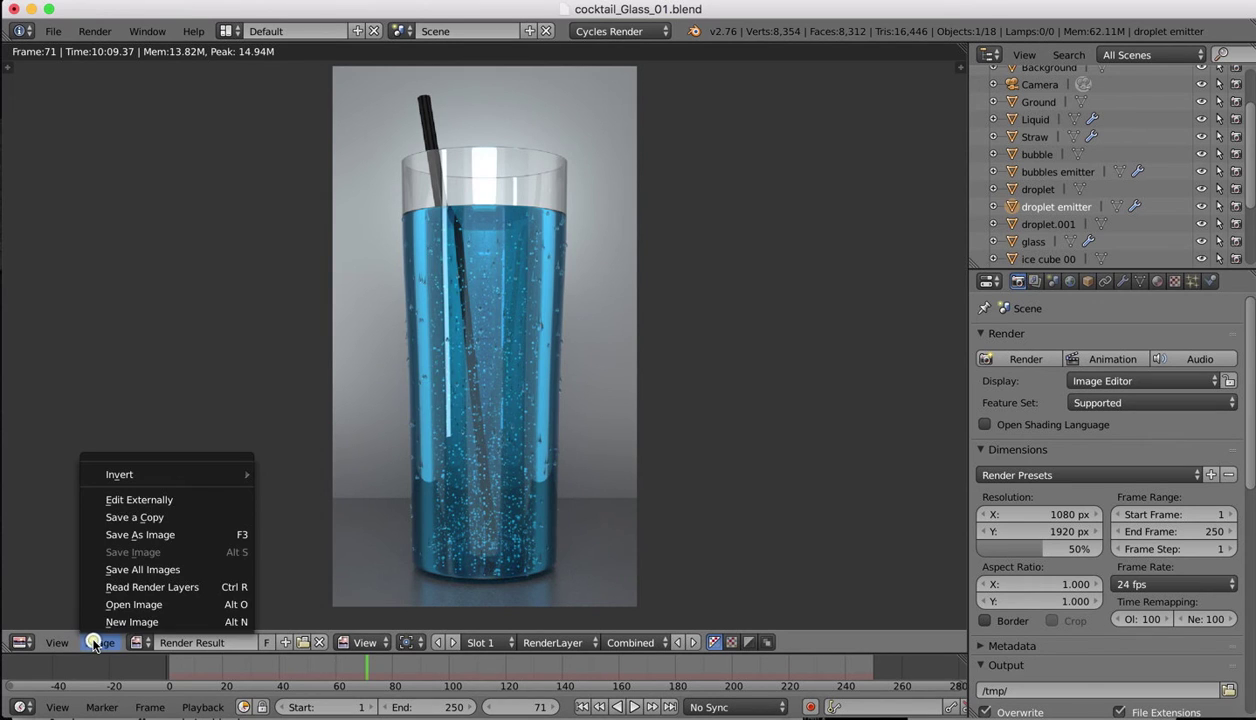
left_click(140, 535)
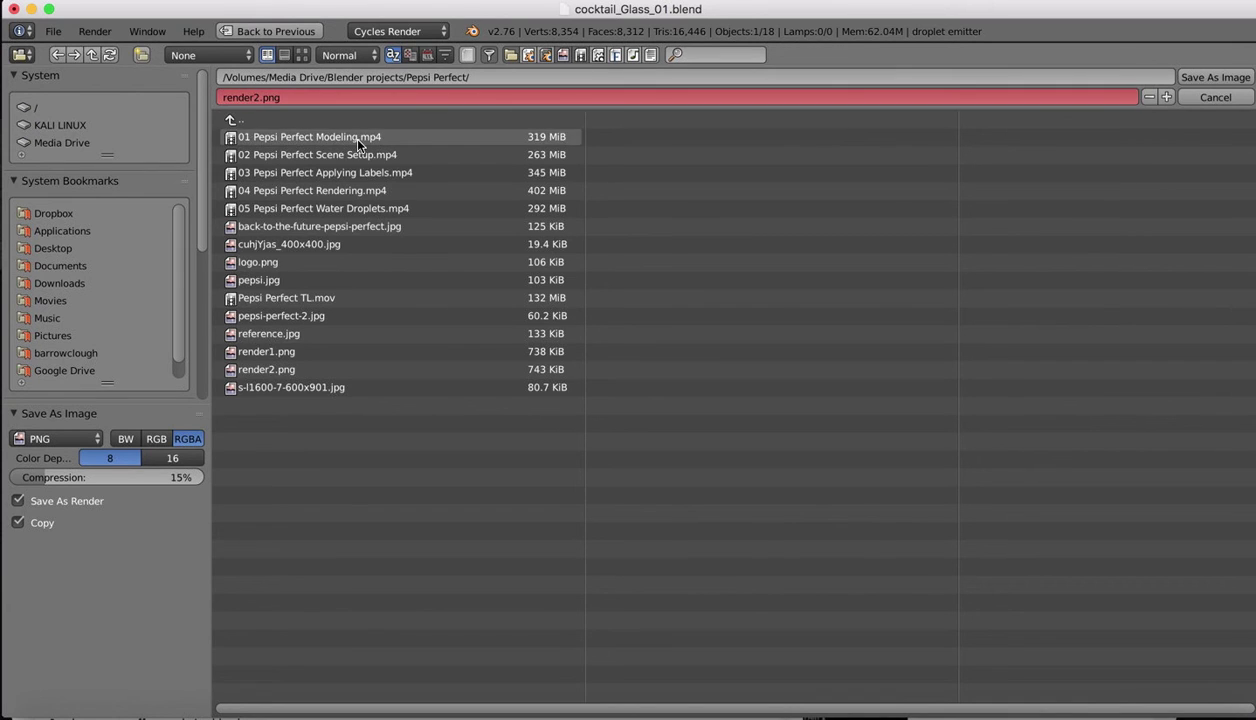
left_click(254, 98)
left_click(258, 97)
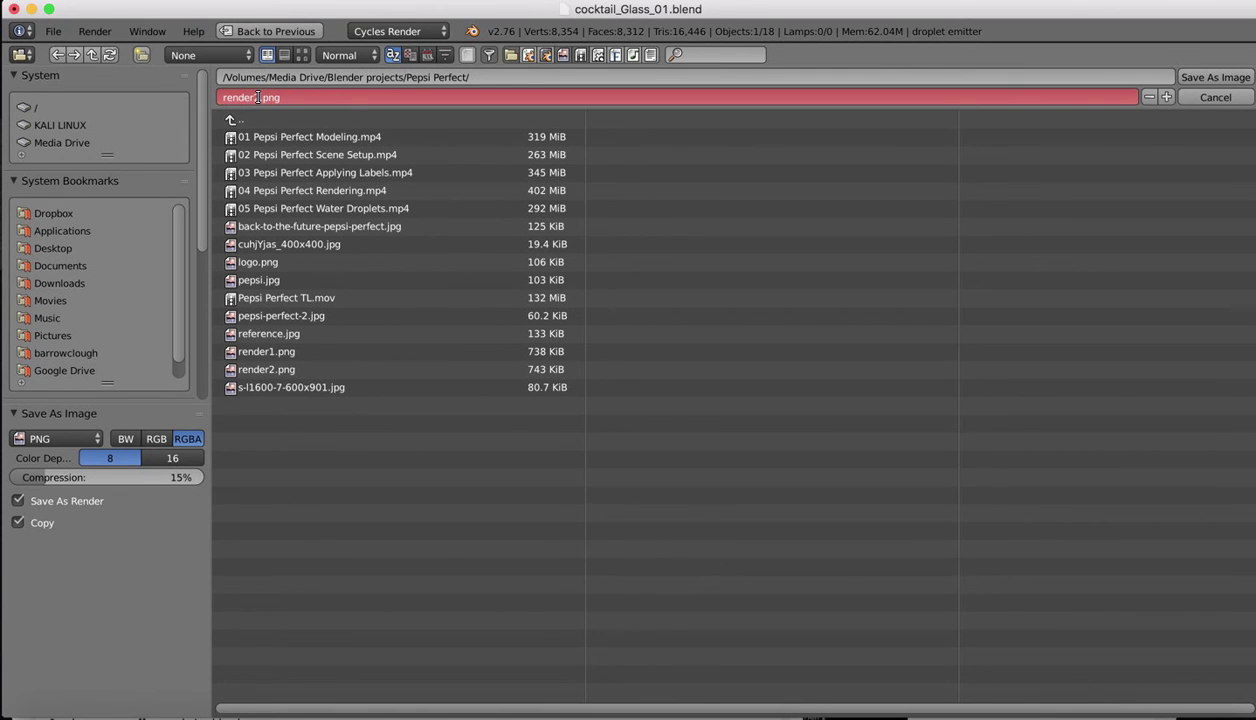
key("BackSpace")
type("1")
left_click(255, 118)
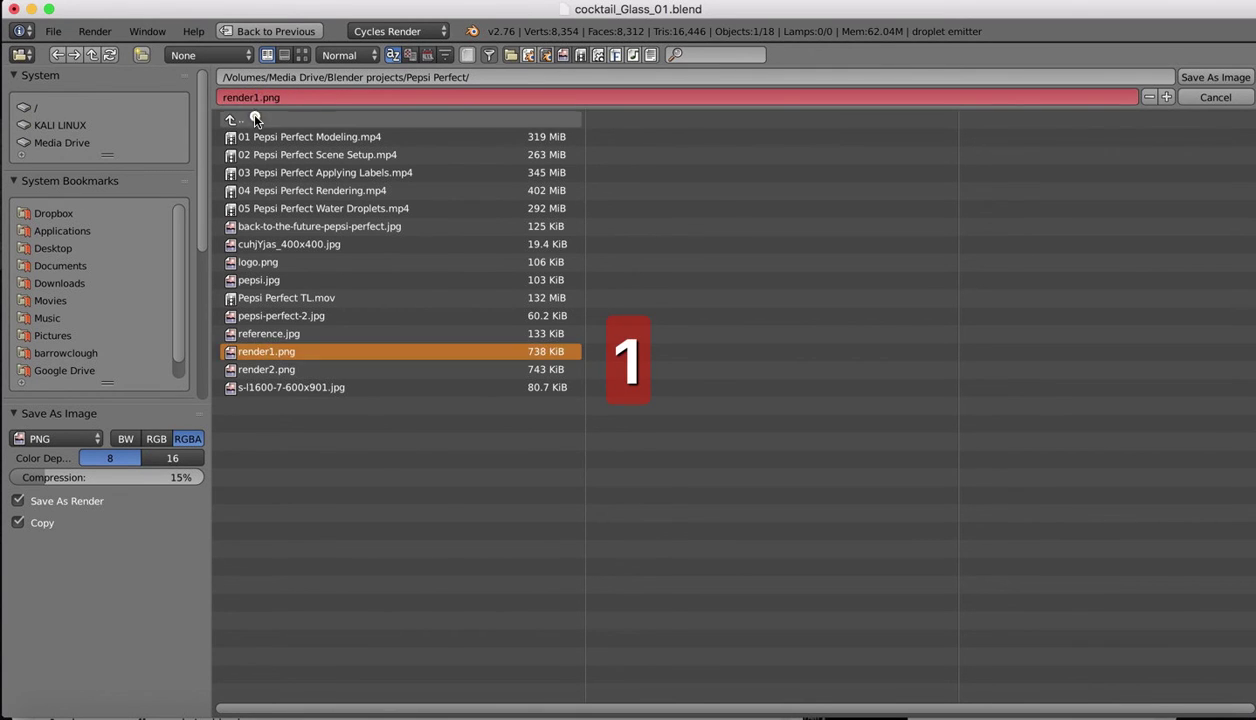
left_click(255, 118)
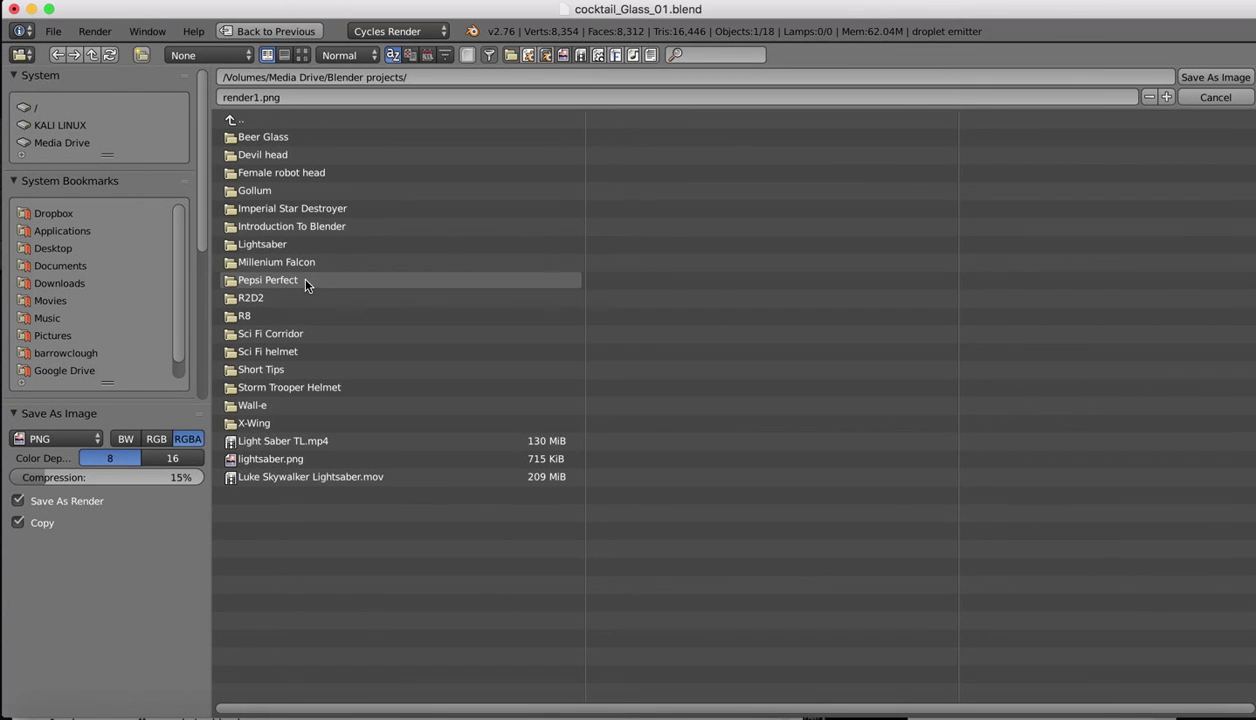
left_click(1215, 78)
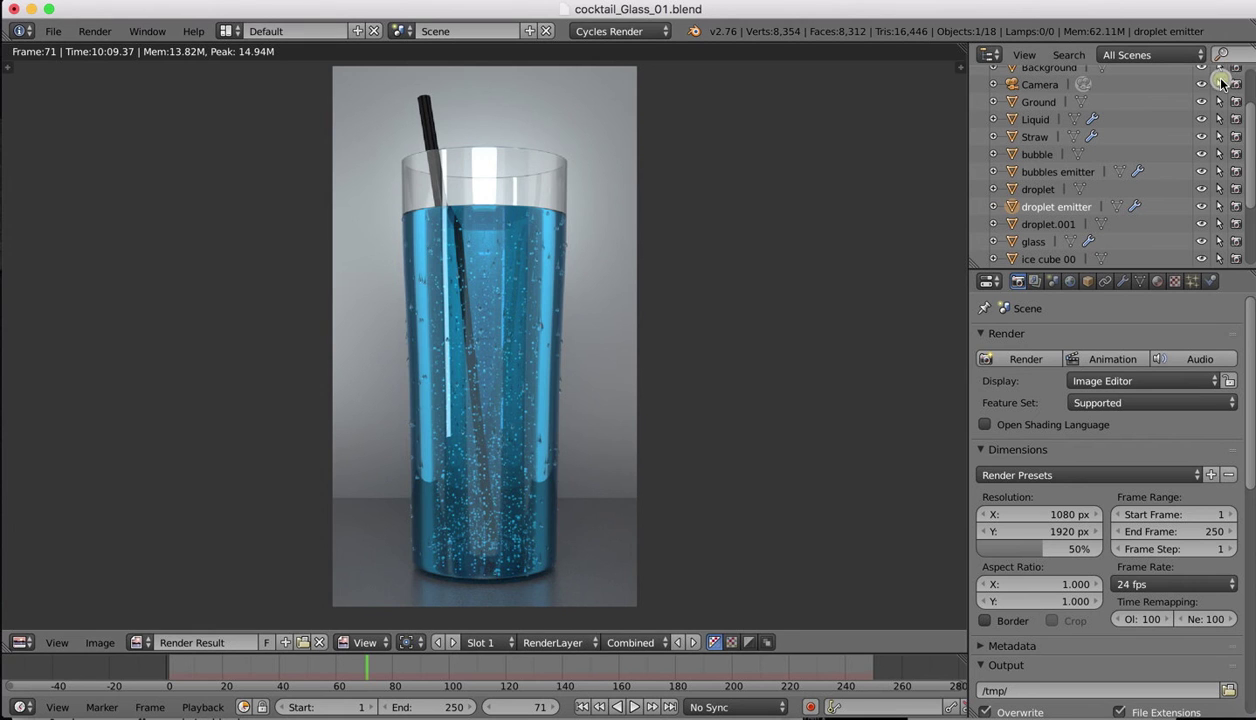
- Return to the 3D View and render a second still image with the ice cubes included
left_click(20, 642)
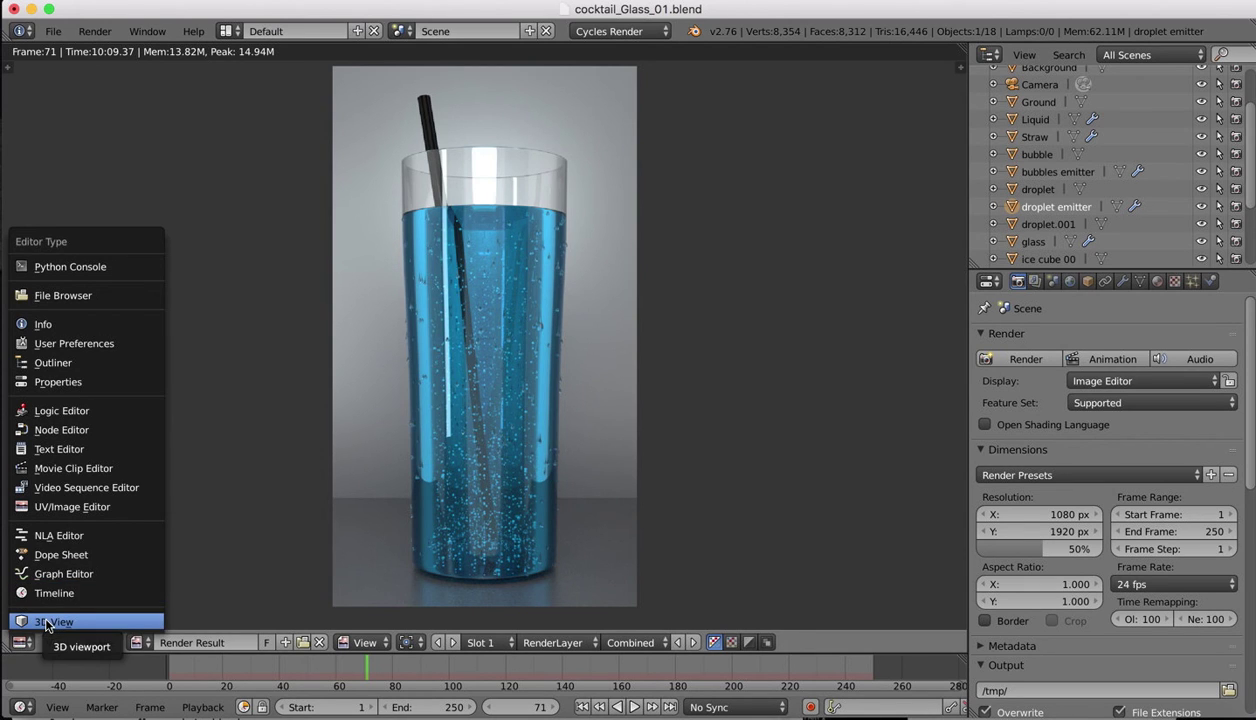
left_click(200, 264)
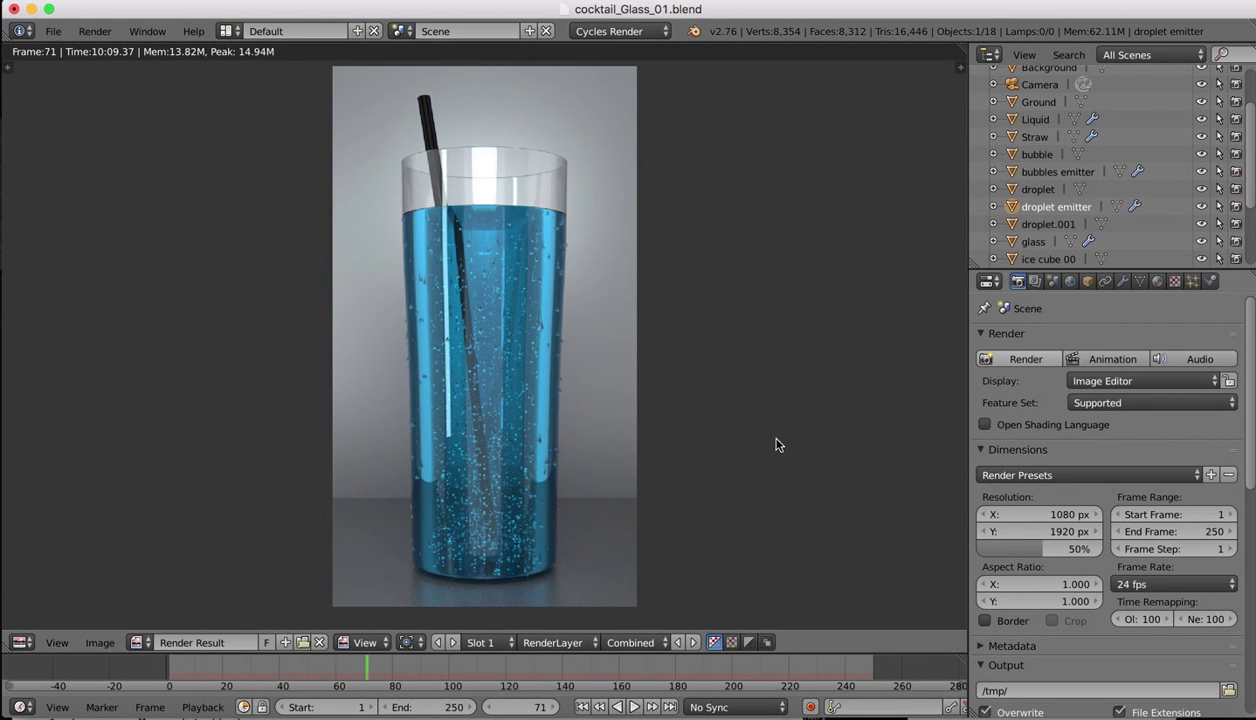
left_click(20, 642)
left_click(30, 622)
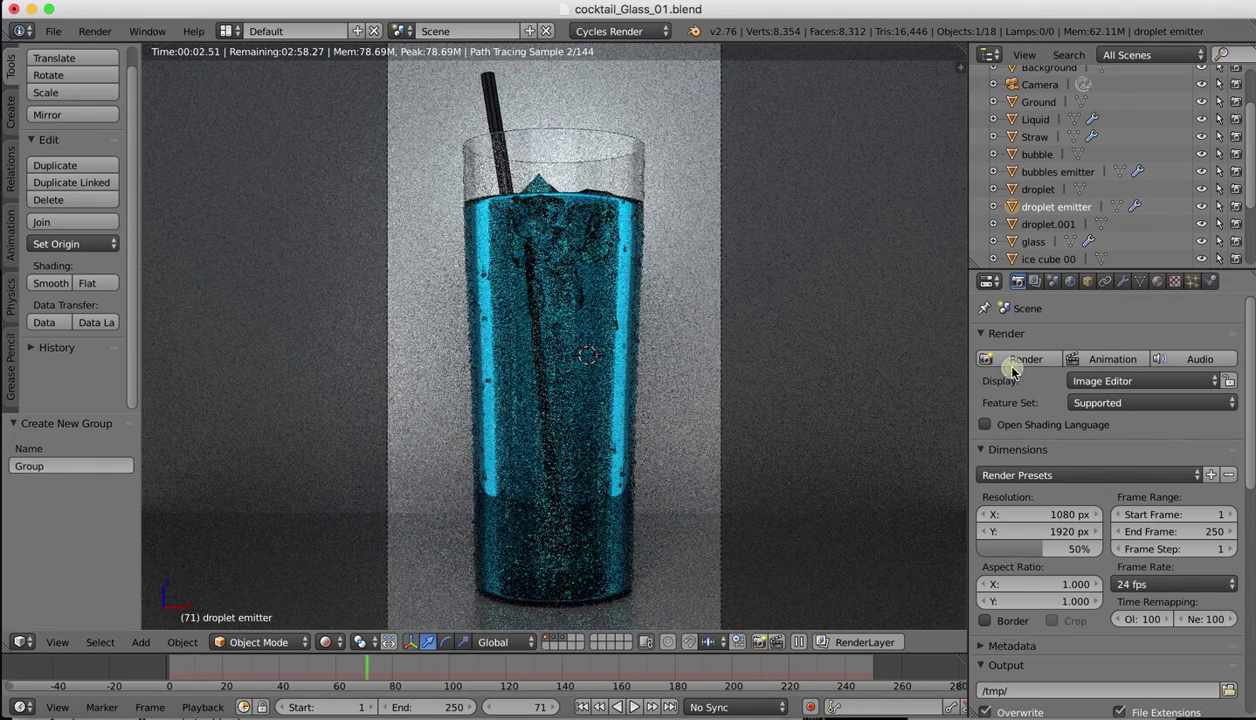
left_click(1018, 362)
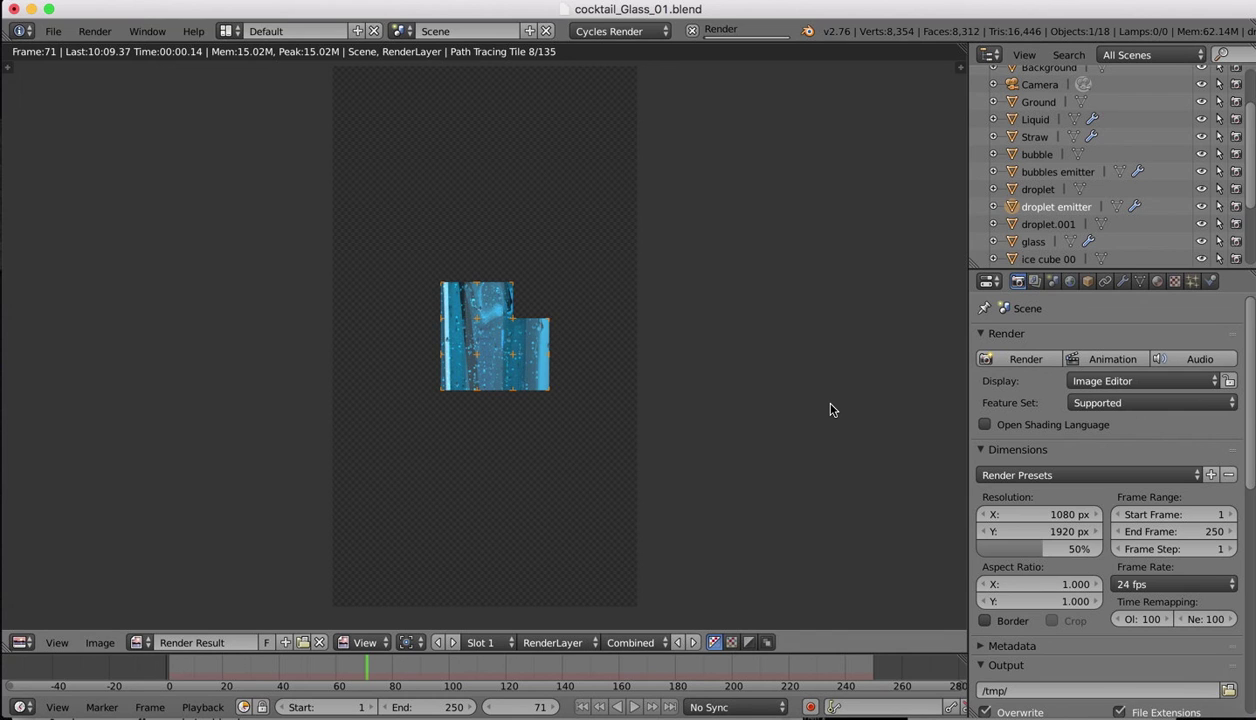
left_click(640, 1)
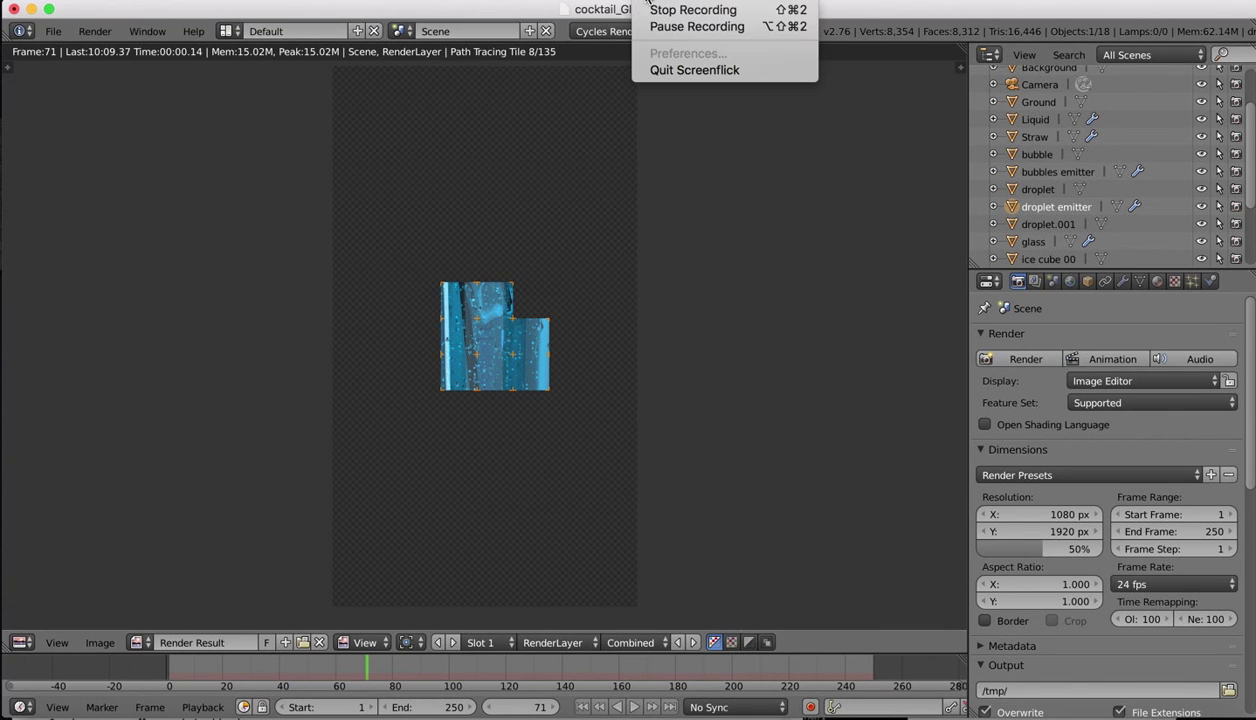
left_click(697, 26)
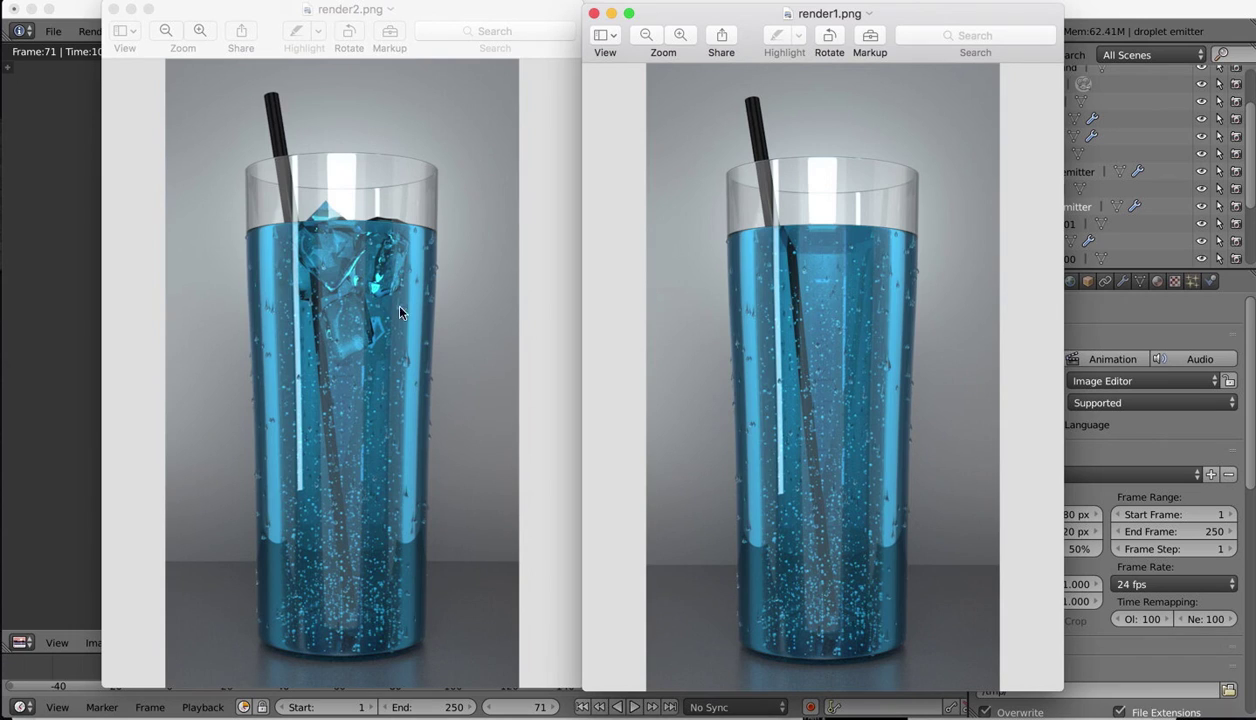